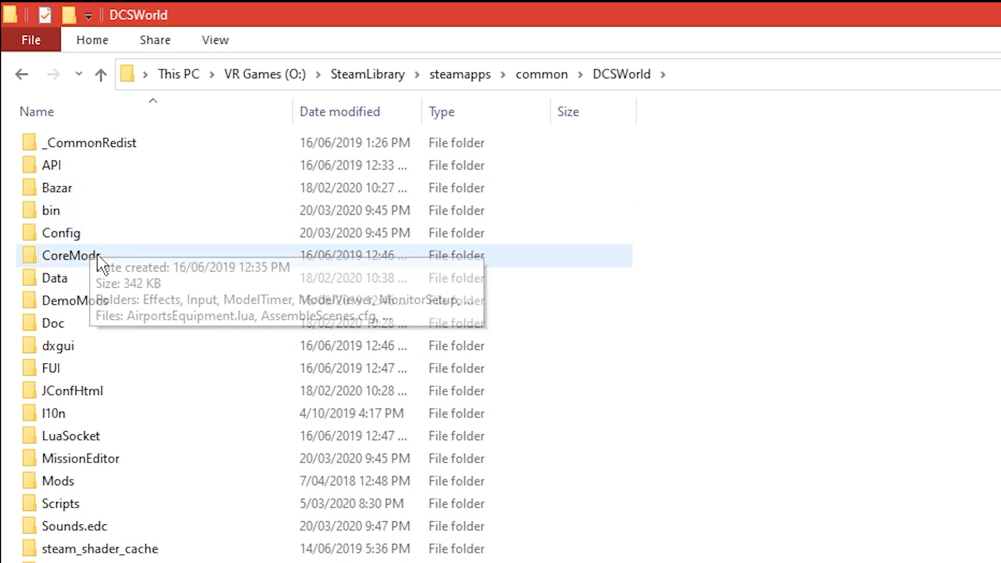
- Open the Yak-52 livery folder at CoreMods\aircraft\Yak-52\Liveries\Yak-52 inside the DCSWorld directory
mouse_move(97, 255)
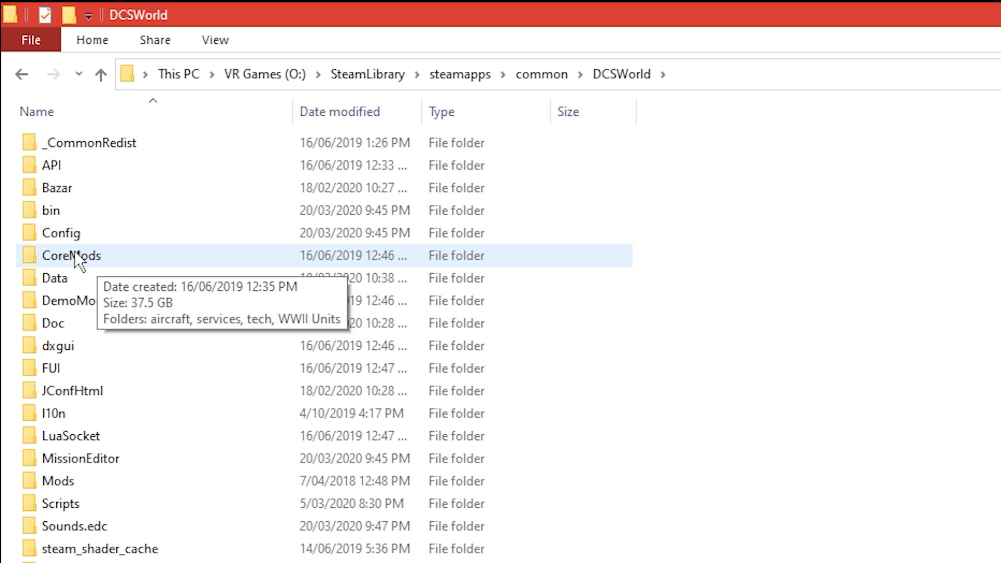
double_click(78, 252)
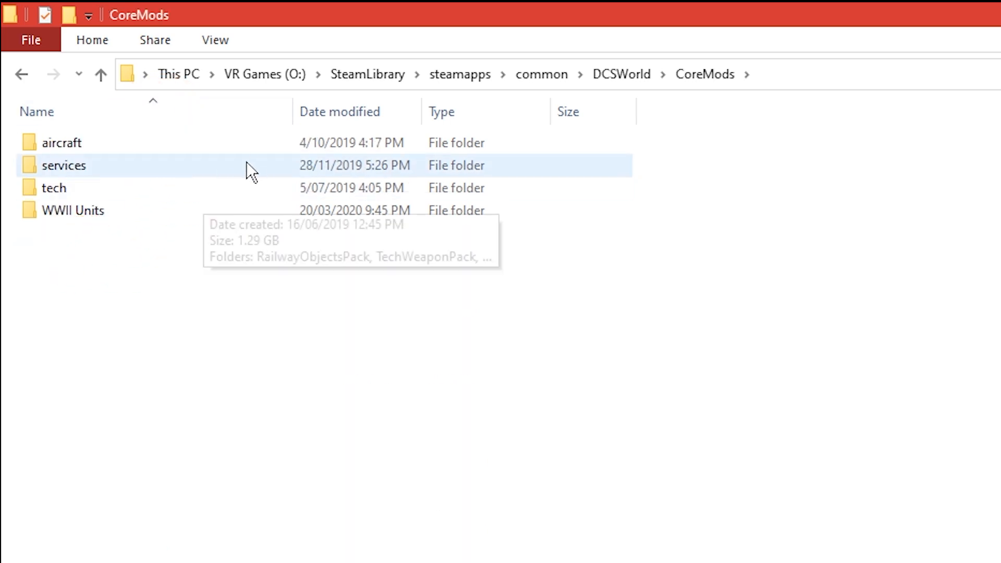
double_click(103, 144)
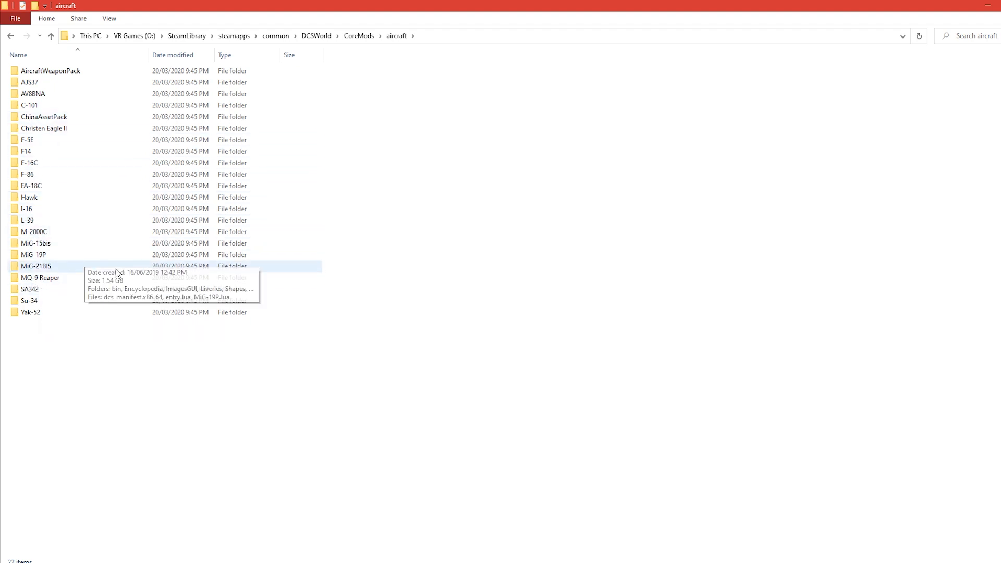
left_click(26, 317)
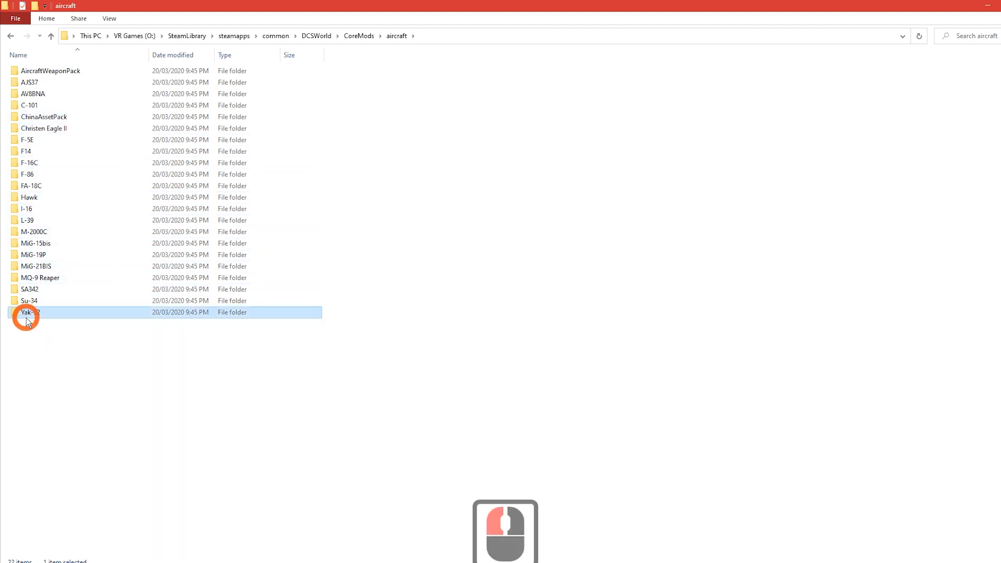
double_click(34, 312)
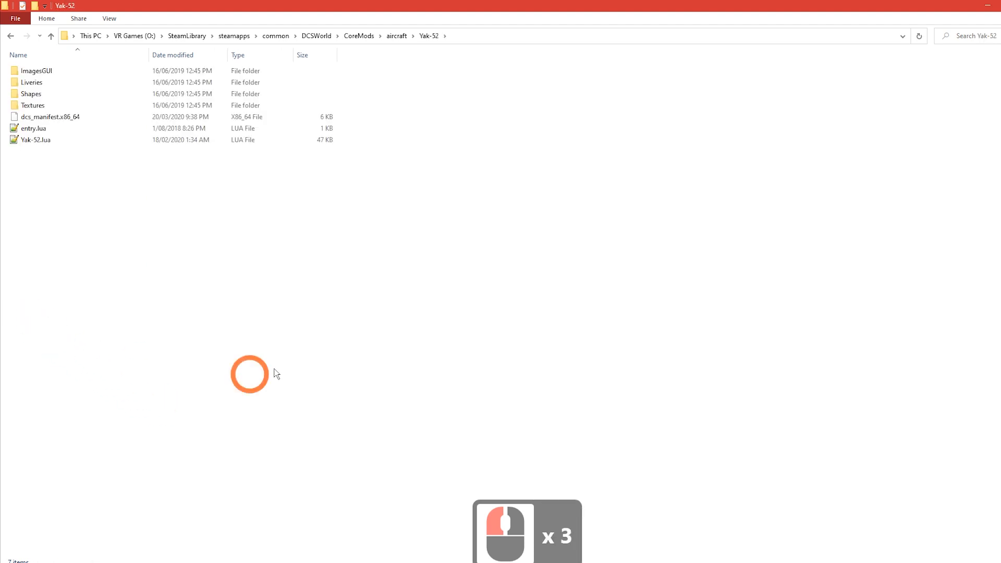
double_click(37, 84)
double_click(35, 72)
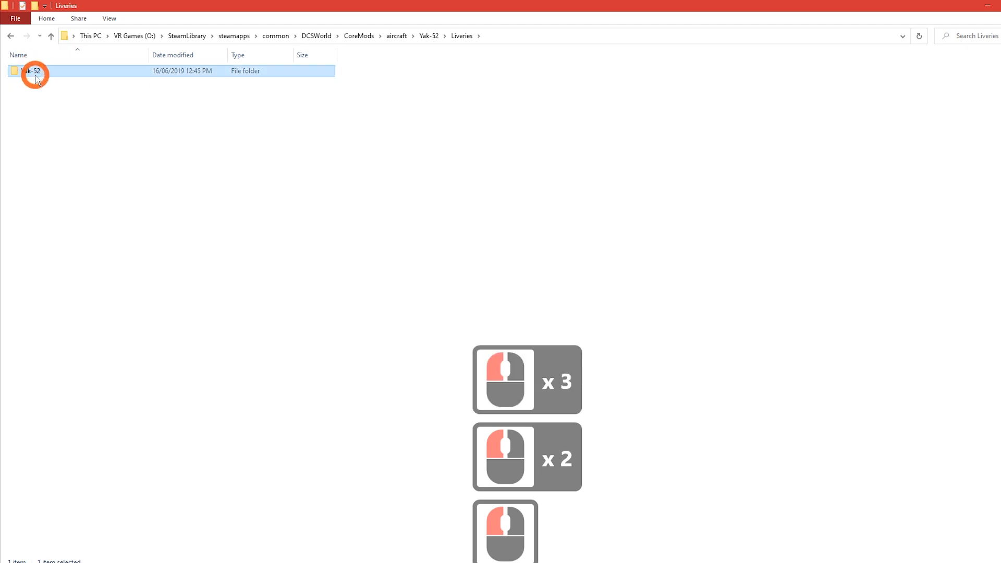
- Examine the files in the DOSAAF_RF, The First Flight, DOSAAF_USSR and Bare_Metall livery folders
double_click(40, 82)
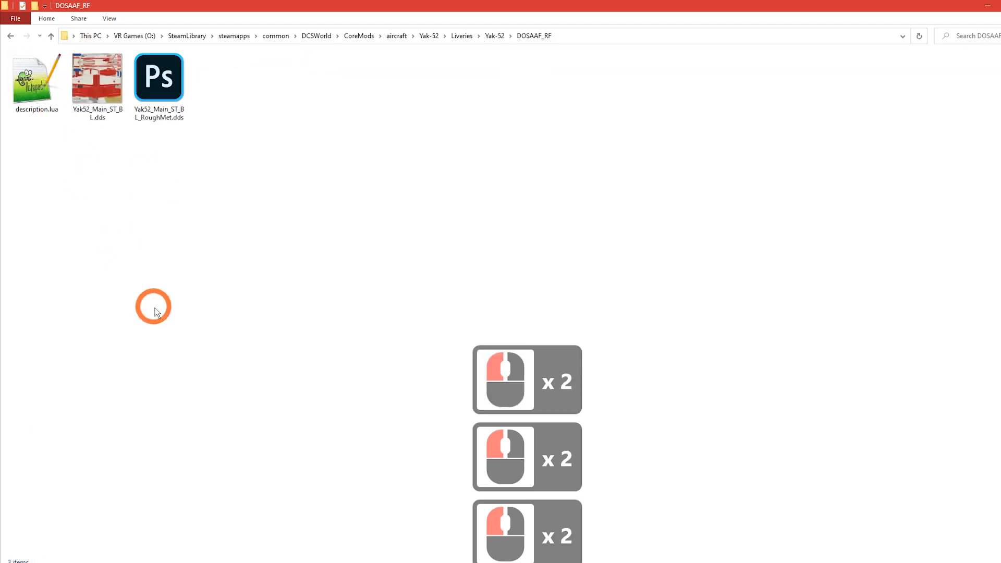
key("alt+Left")
double_click(22, 115)
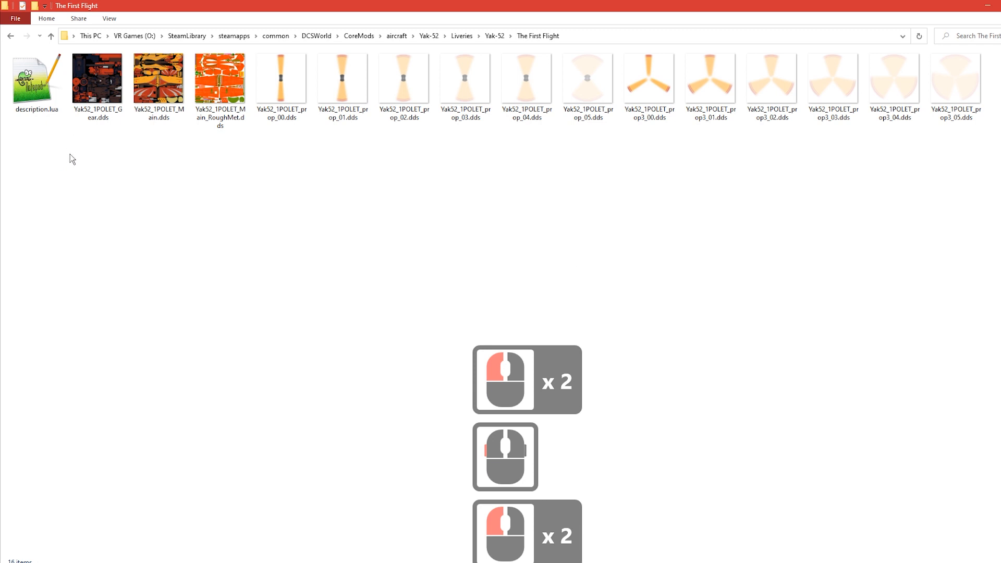
key("alt+Left")
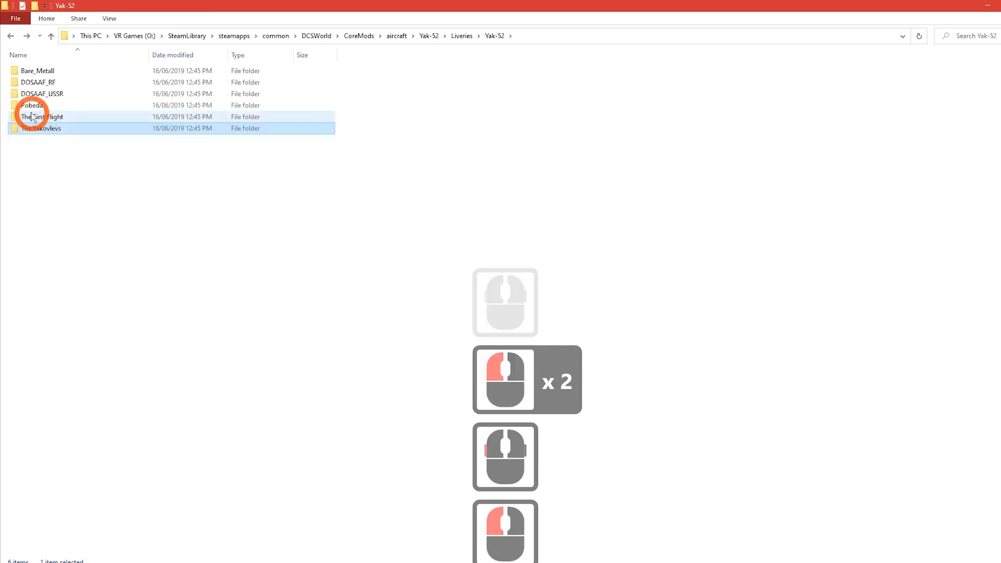
left_click(31, 94)
double_click(31, 94)
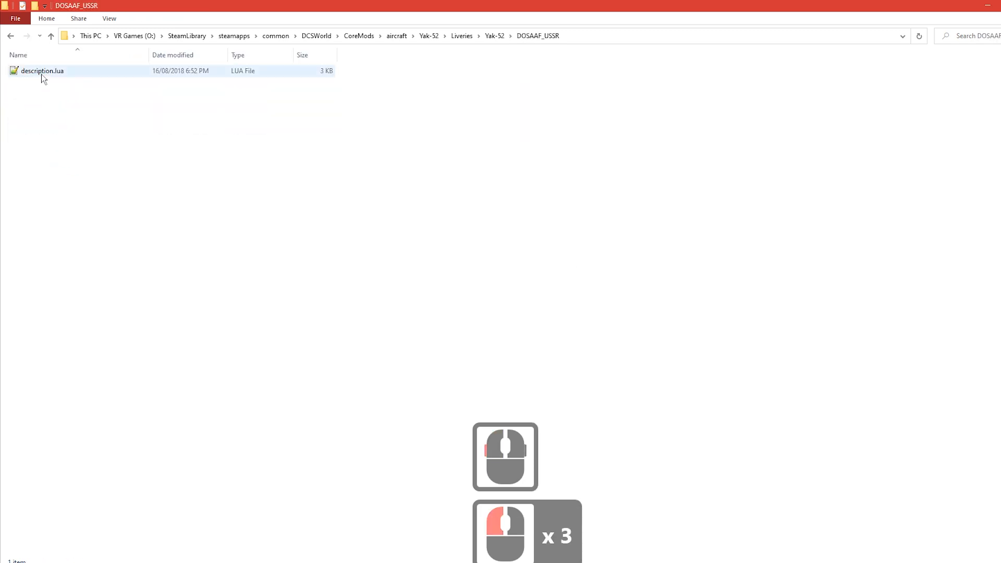
key("alt+Left")
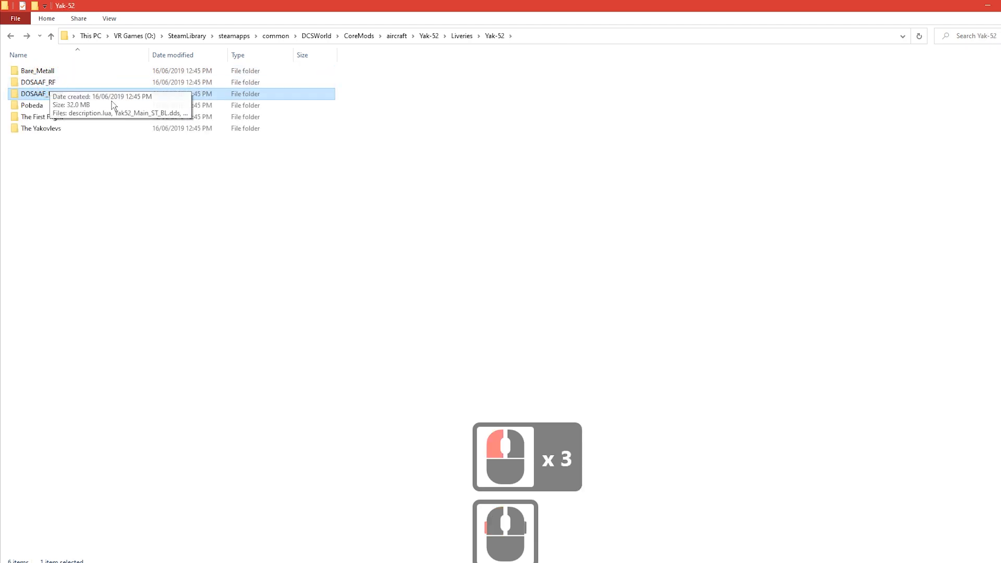
double_click(37, 81)
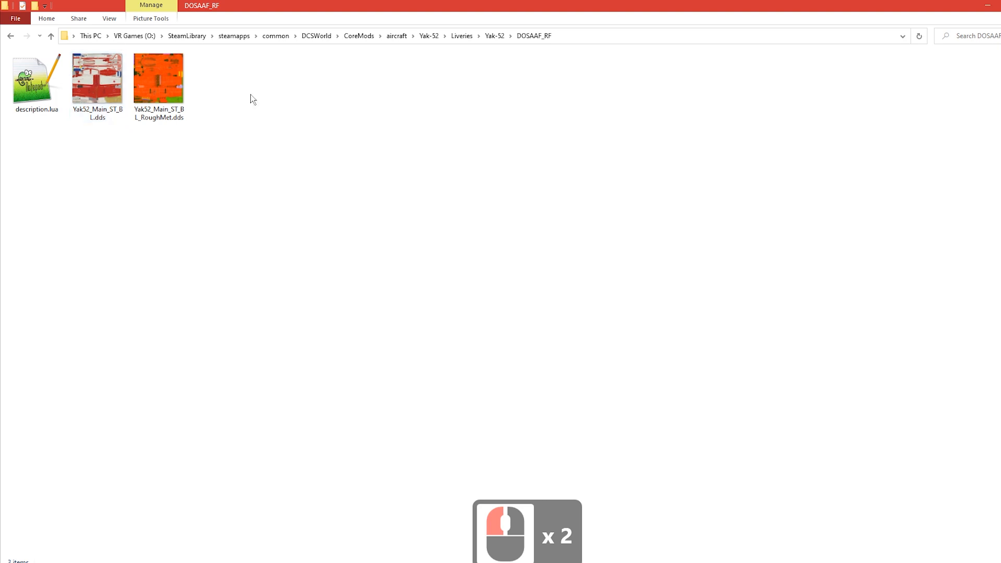
key("alt+Left")
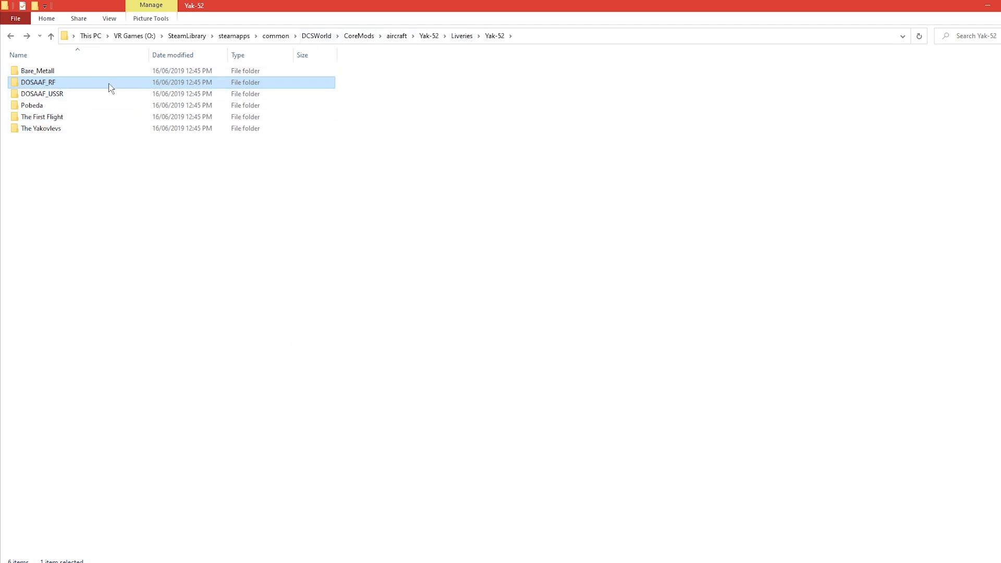
double_click(48, 70)
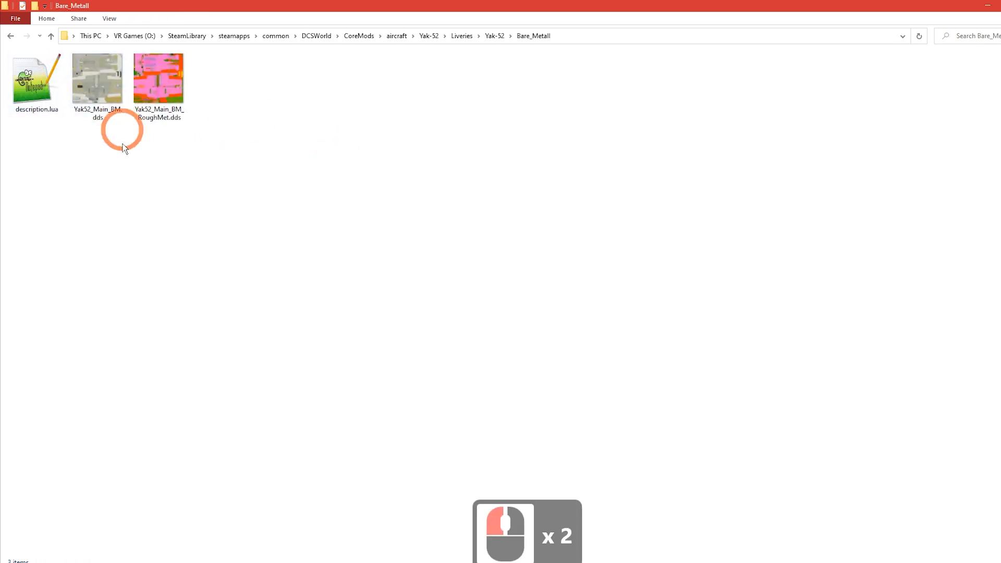
left_click_drag(269, 198, 9, 51)
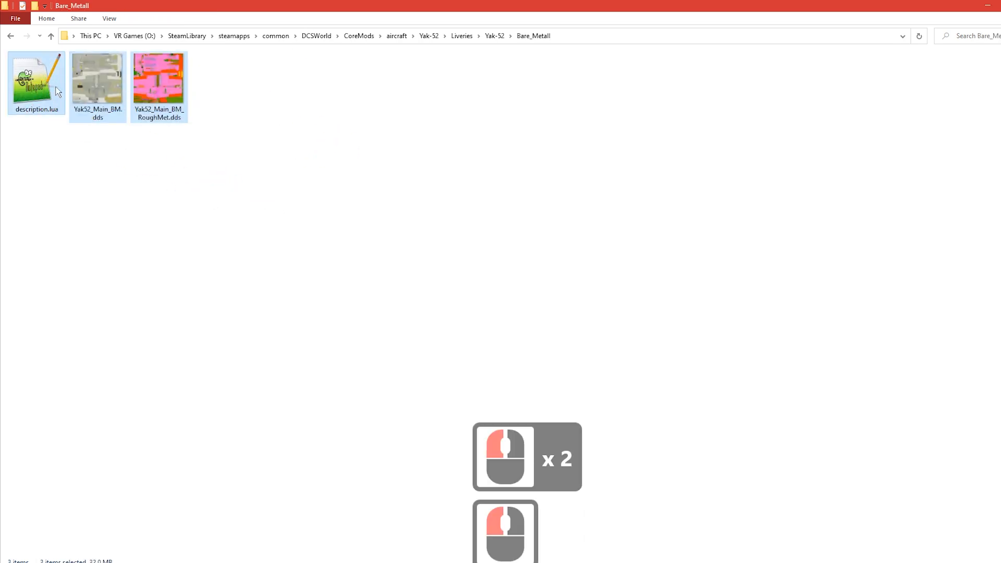
- Duplicate the Bare_Metall folder within the Yak-52 livery folder
key("alt+Left")
right_click(13, 76)
right_click(27, 69)
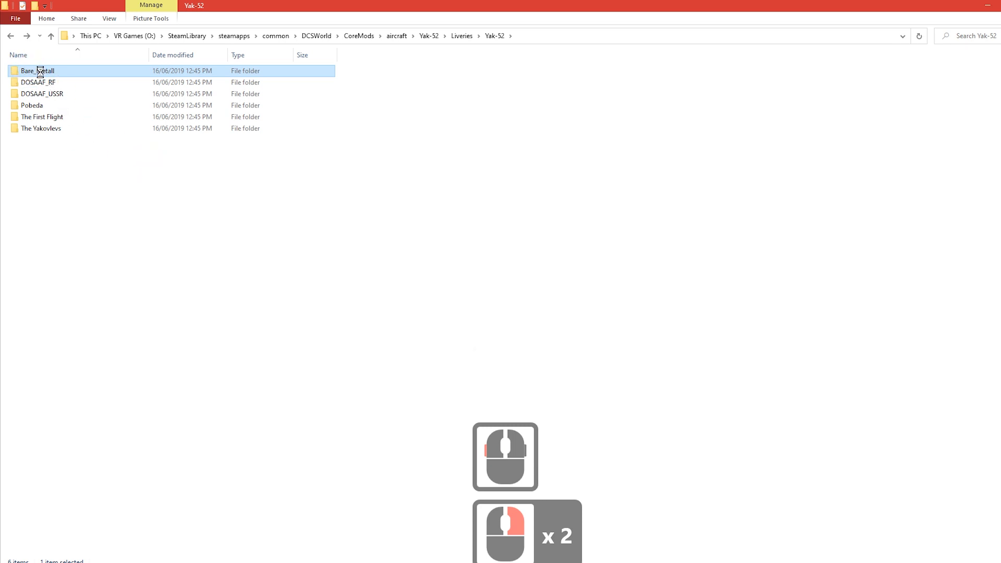
left_click(212, 219)
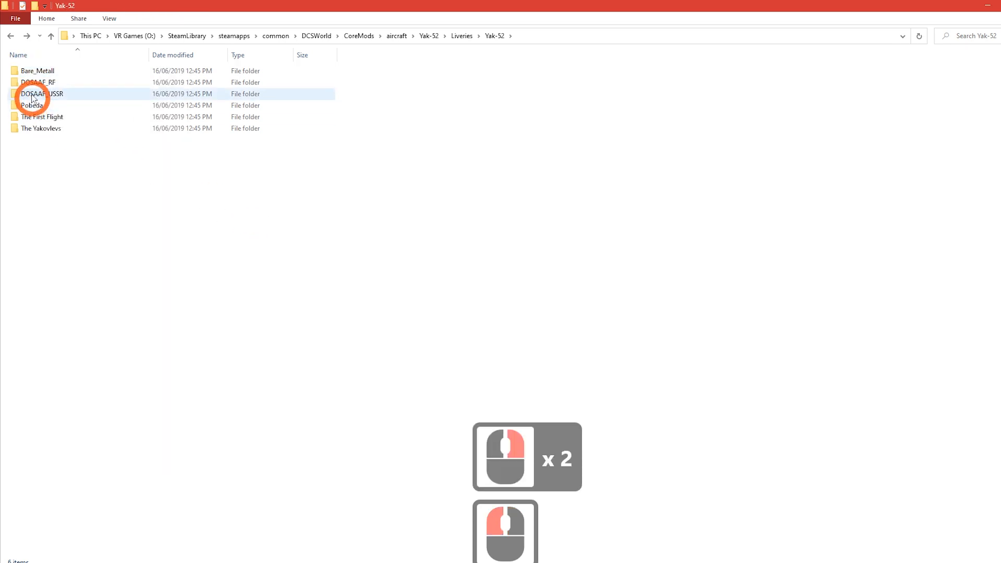
left_click(40, 72)
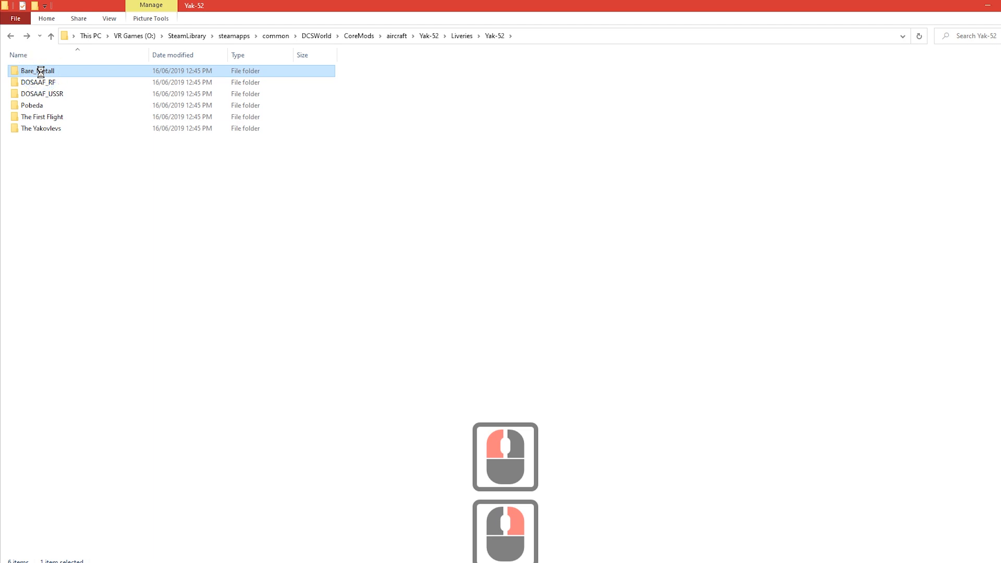
right_click(41, 72)
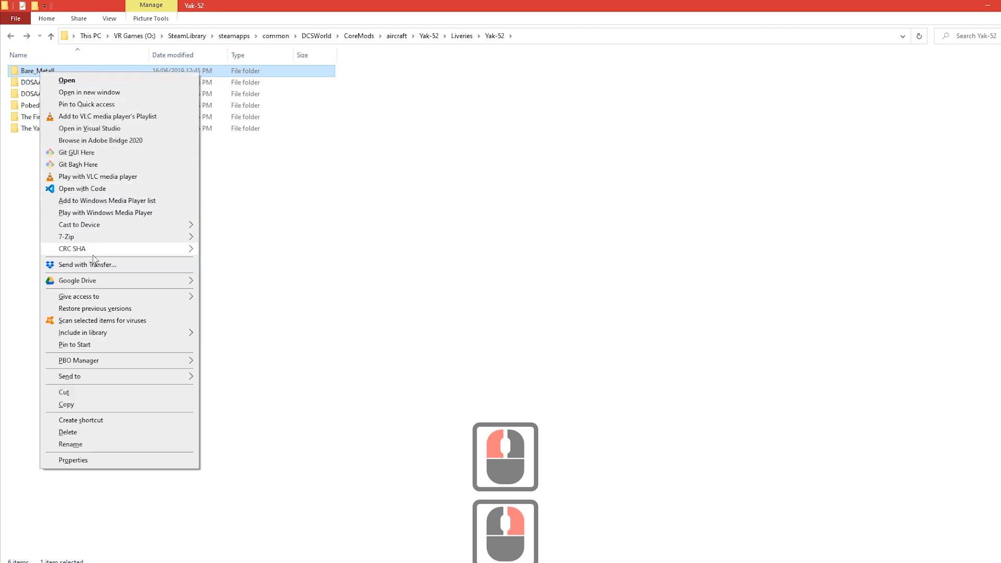
left_click(139, 249)
right_click(129, 205)
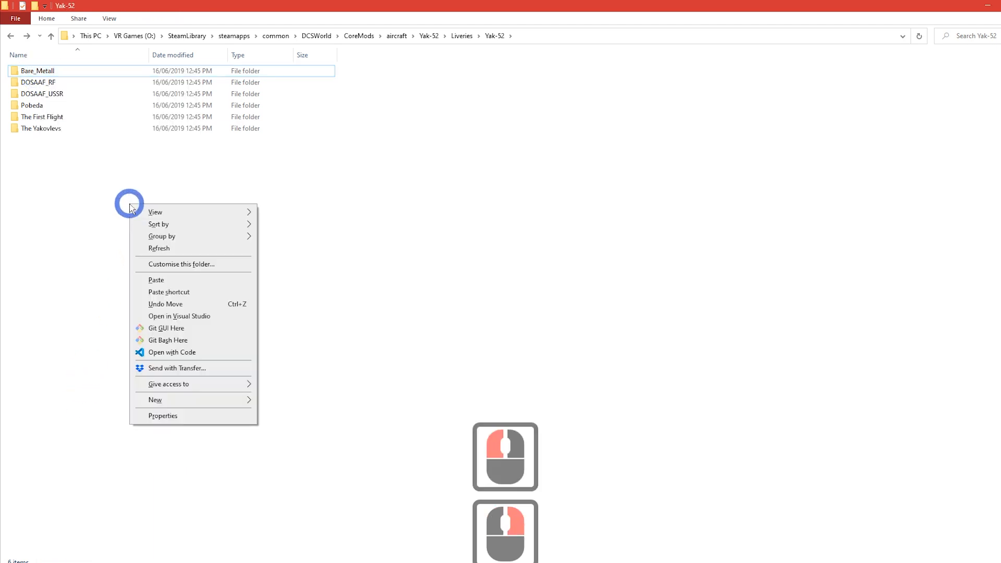
left_click(171, 282)
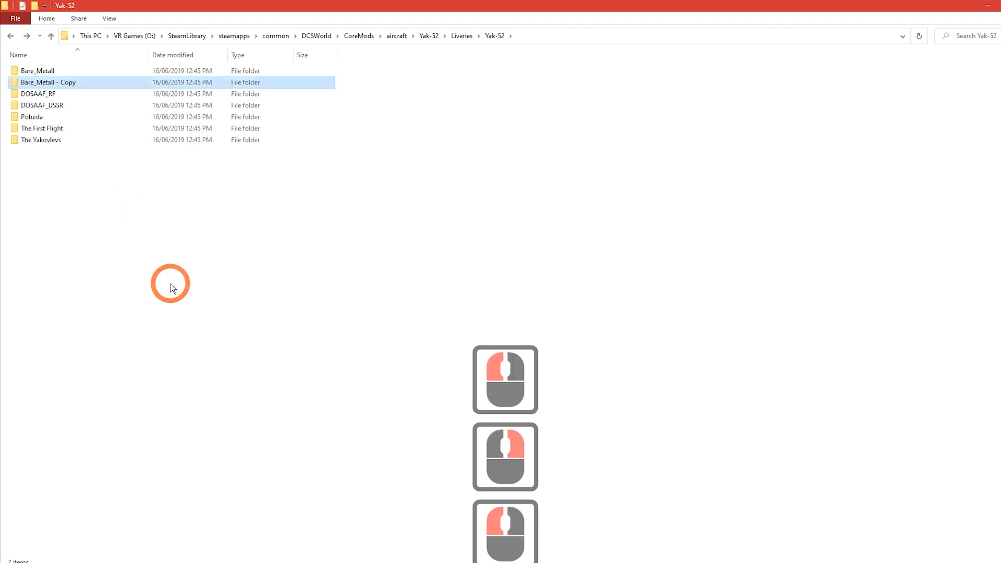
- Check the contents of the copied Bare_Metall folder and rename the copy as Azza276
double_click(61, 82)
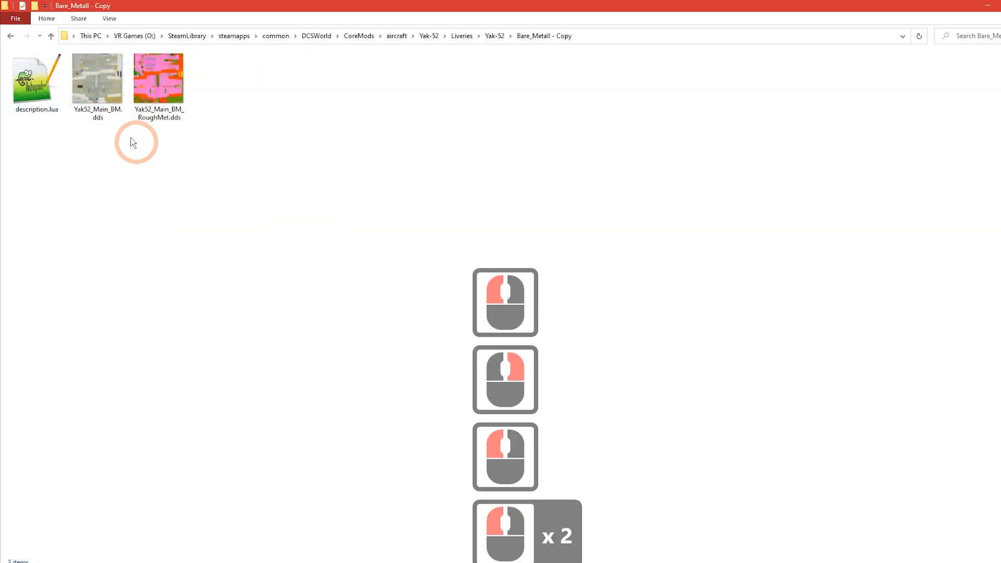
key("alt+Left")
left_click(84, 84)
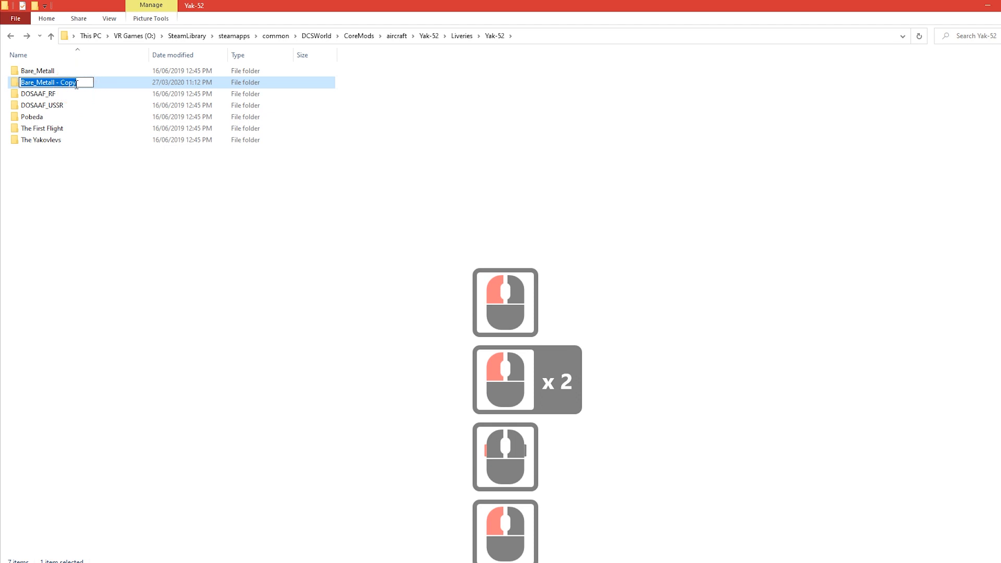
type("Azza276")
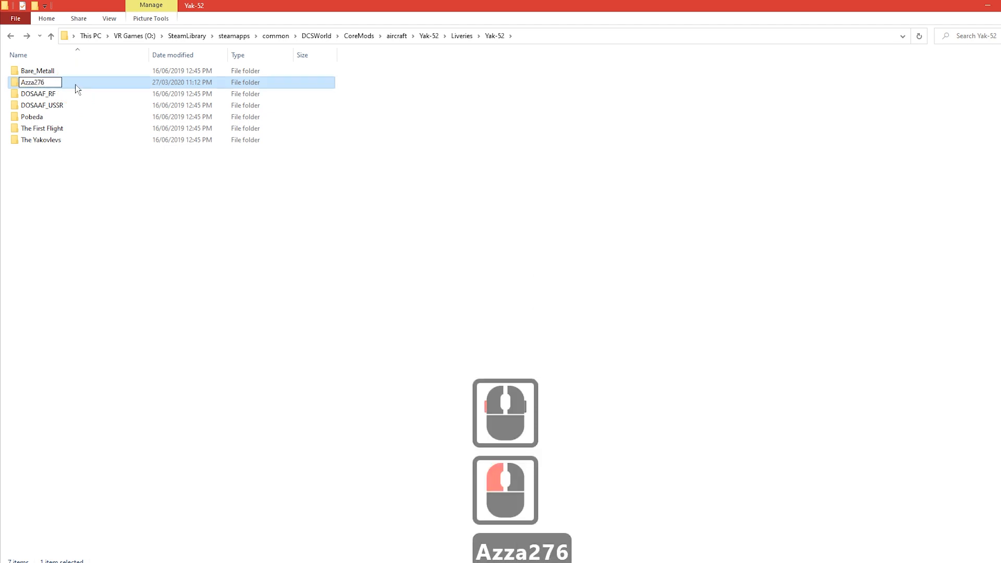
left_click(95, 200)
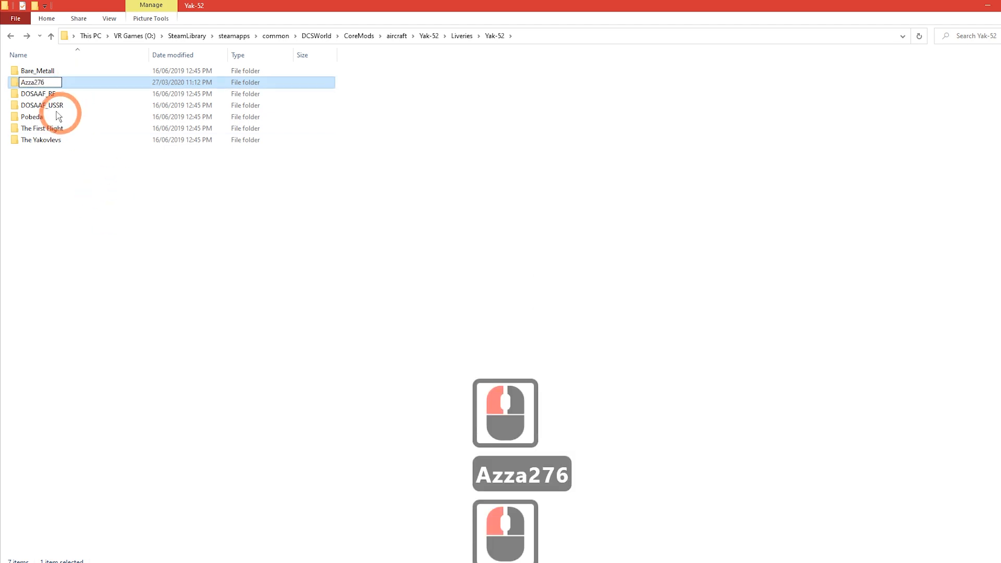
- Open the Azza276 livery folder and examine its main texture, RoughMet texture and description.lua files
left_click(36, 79)
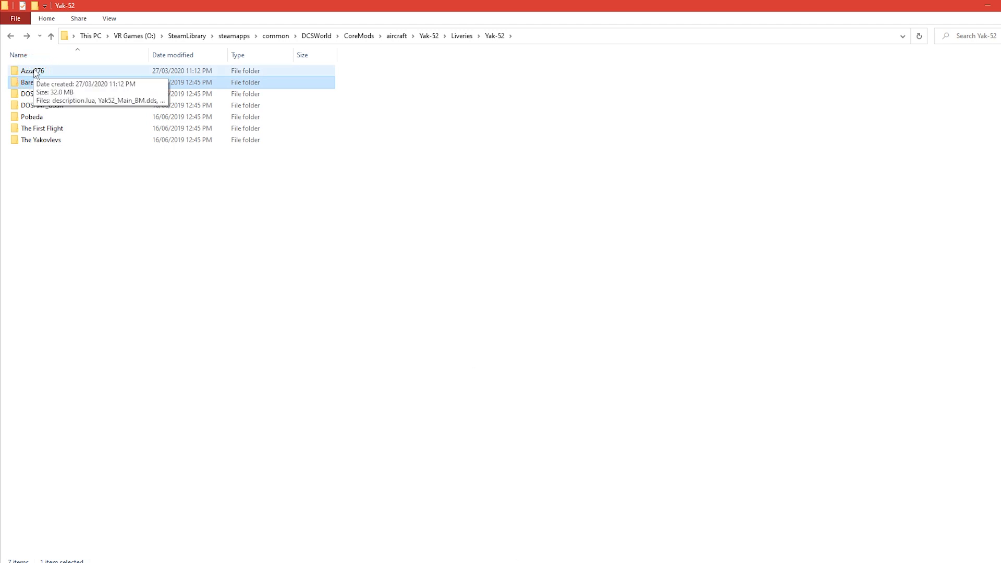
double_click(35, 71)
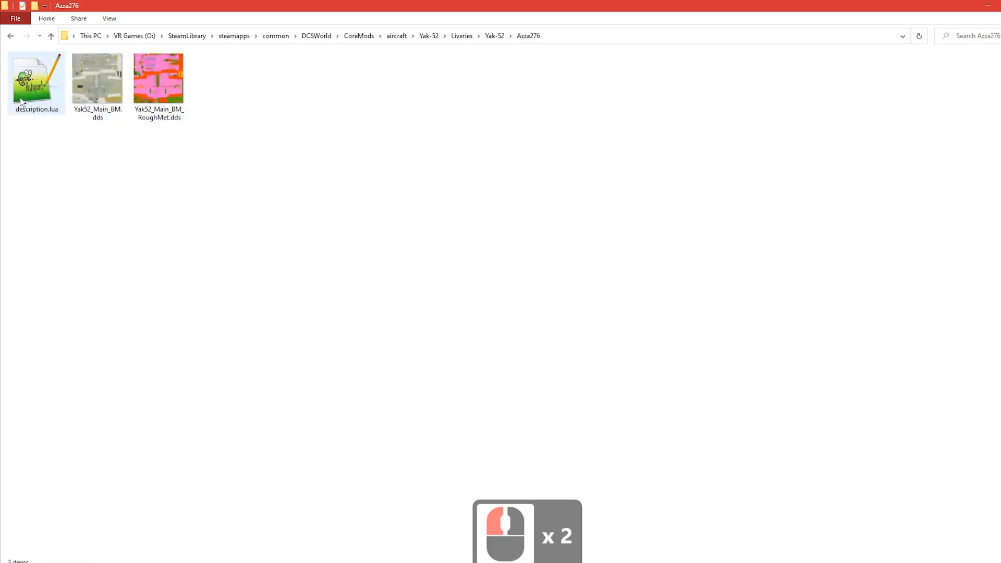
left_click(99, 87)
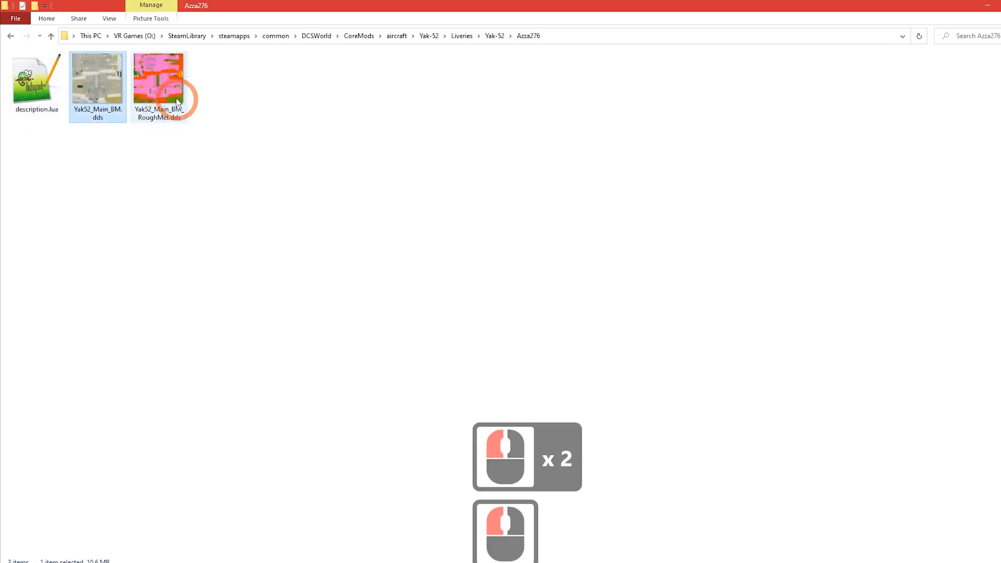
left_click(175, 100)
left_click(103, 98)
left_click(149, 102)
left_click(110, 99)
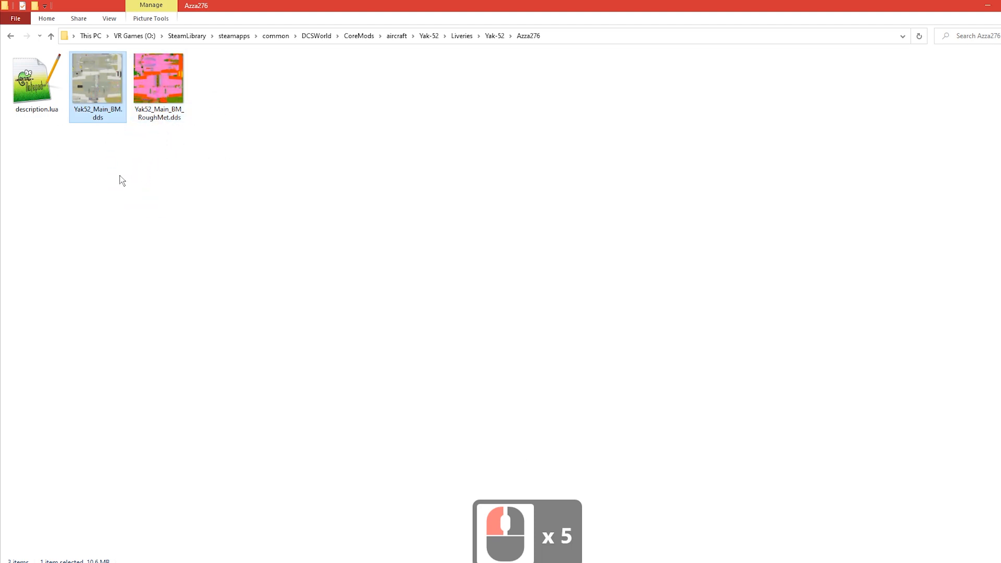
left_click(45, 91)
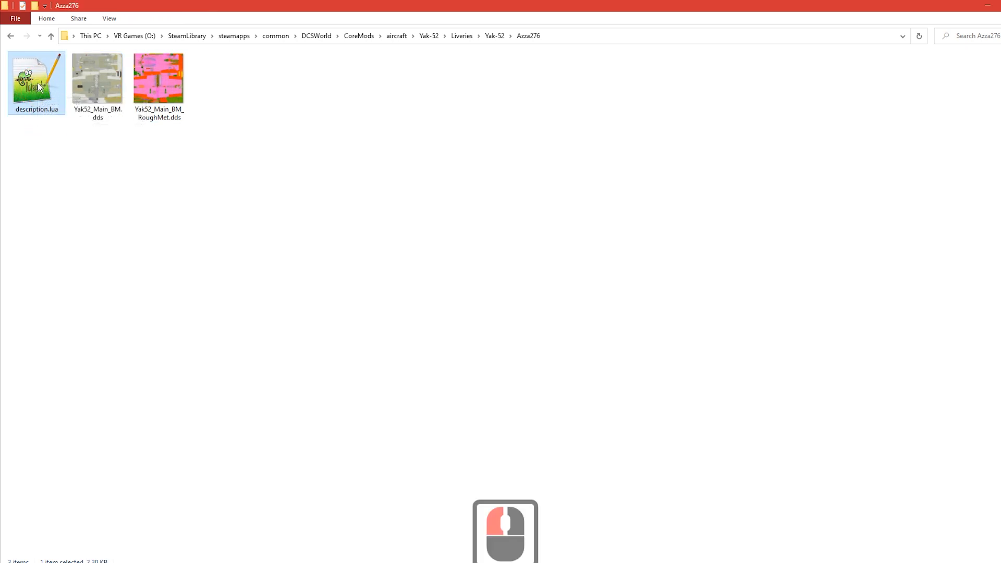
- Review the parent folders up to the Yak-52 aircraft folder and return to its list of liveries
left_click(496, 35)
left_click(464, 37)
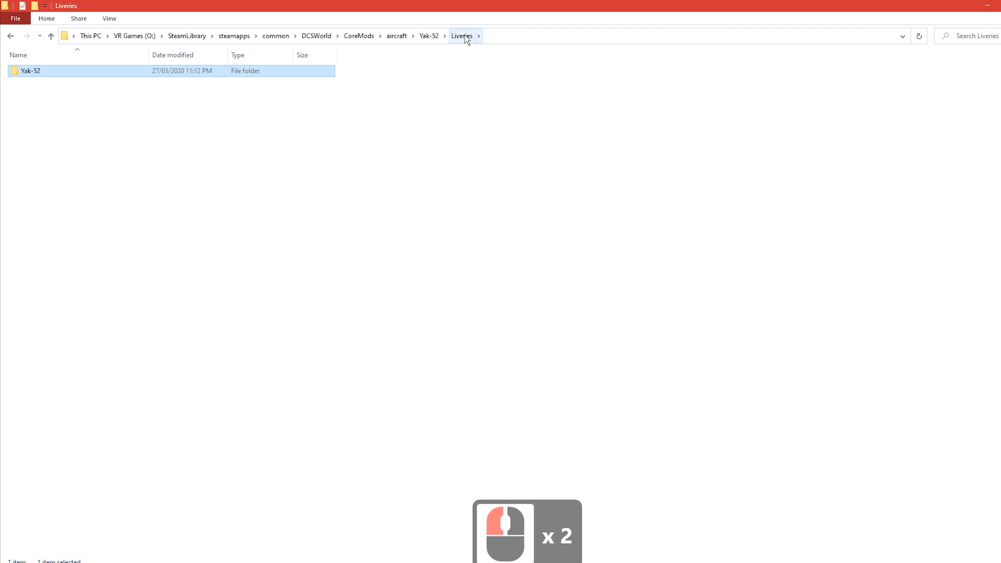
double_click(57, 72)
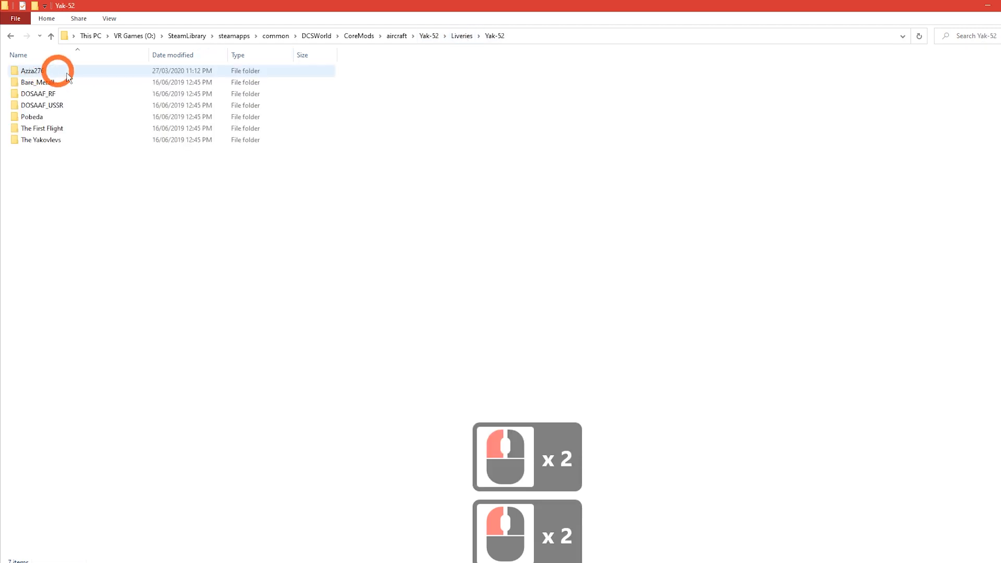
left_click(460, 37)
left_click(429, 37)
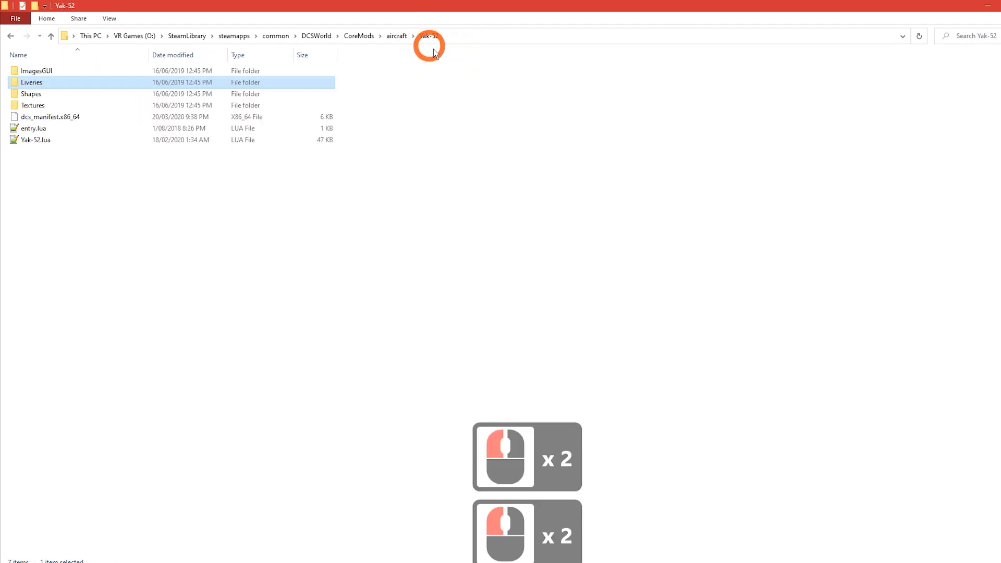
double_click(30, 81)
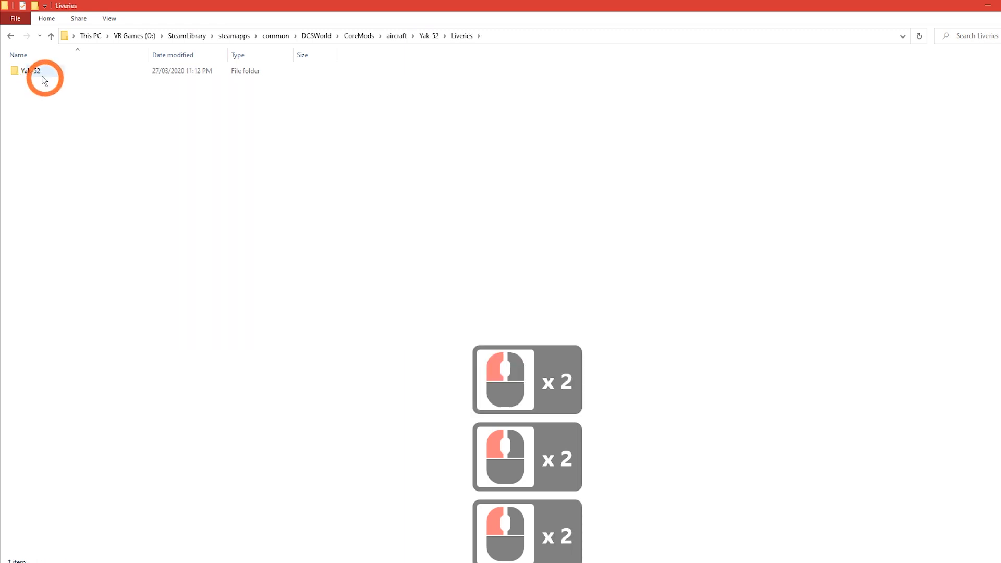
left_click(37, 73)
double_click(37, 73)
left_click(116, 152)
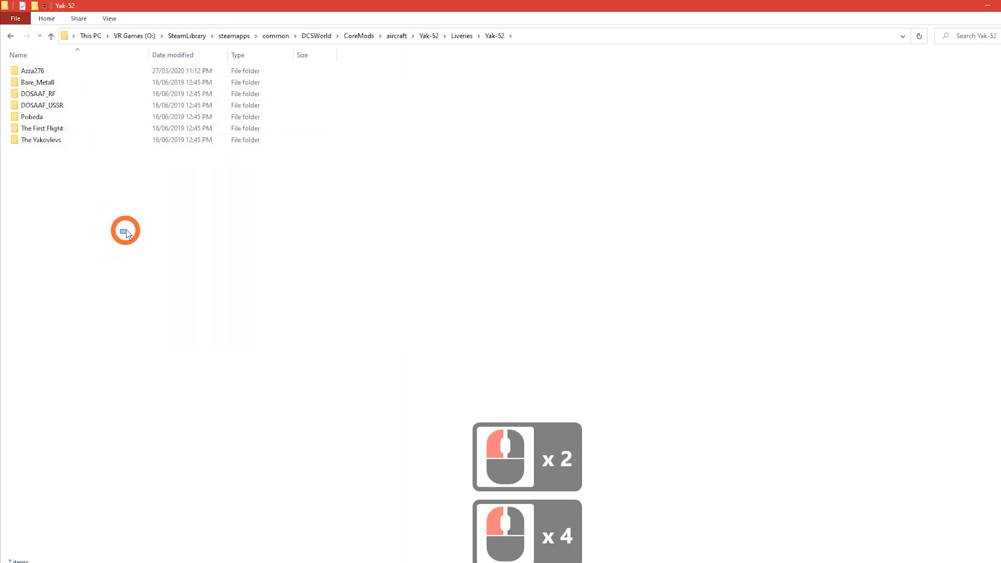
- Recheck the files in the Azza276 livery folder and the parent folders up to the Yak-52 aircraft folder
left_click_drag(125, 233, 275, 334)
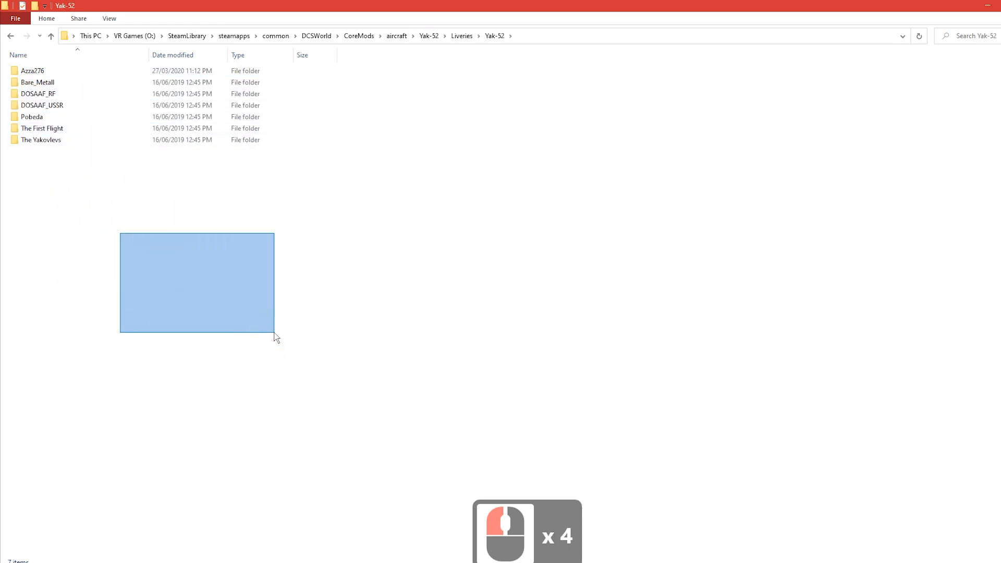
double_click(27, 70)
left_click(40, 214)
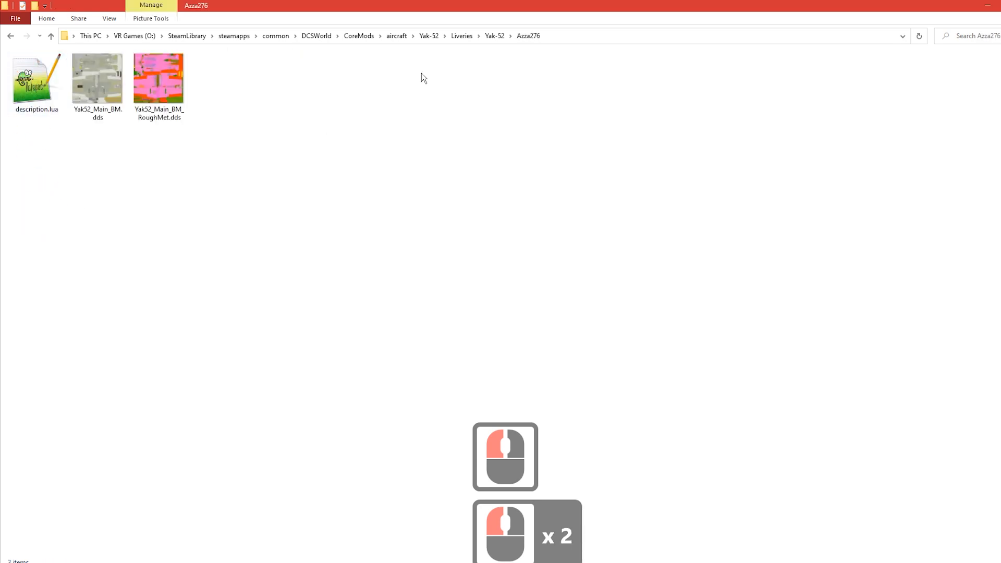
key("alt+Left")
key("alt+Left")
key("alt+Left")
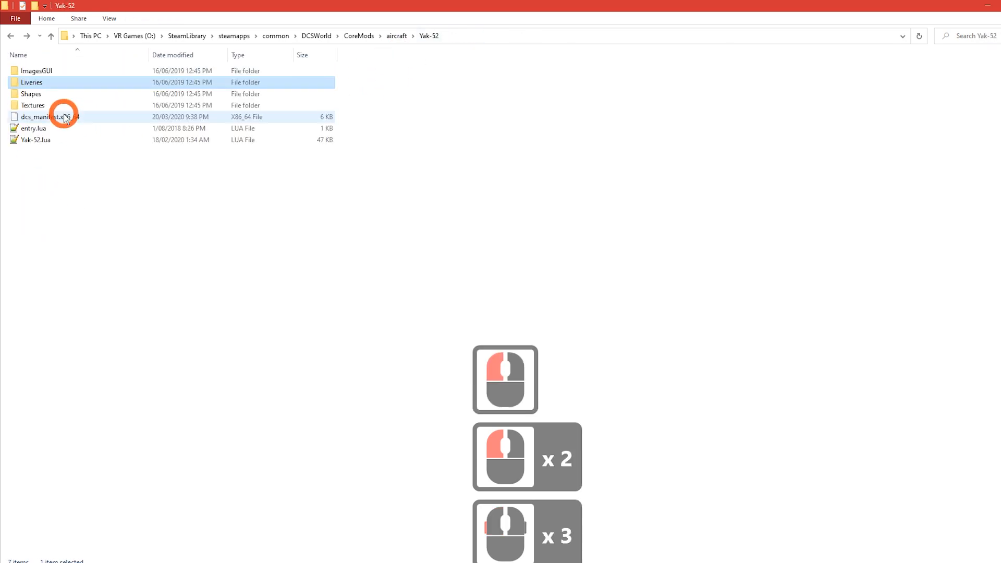
key("alt+Right")
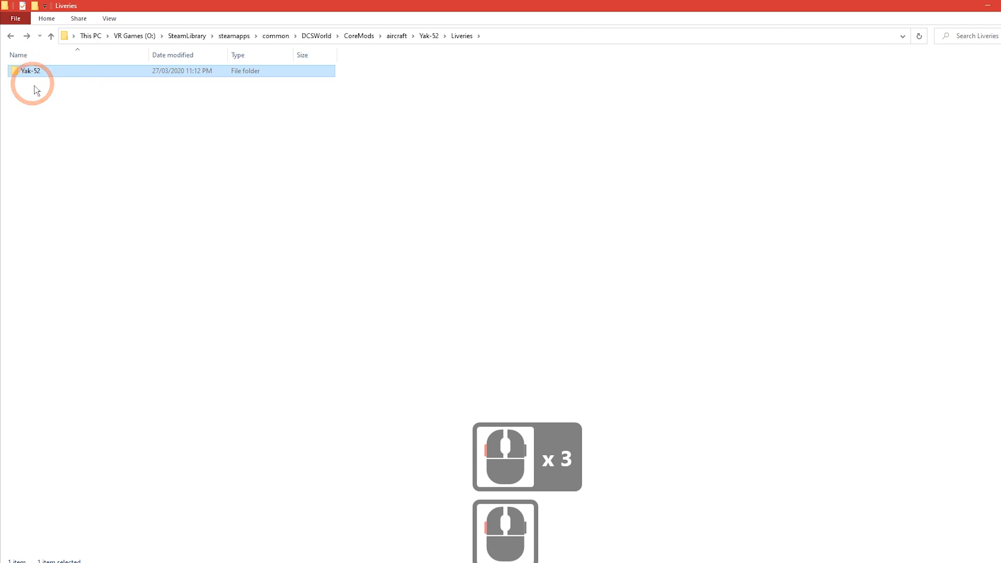
- From the CoreMods folder, open the AV8BNA aircraft's Liveries folder and examine its AV8BNA livery subfolder
left_click(359, 36)
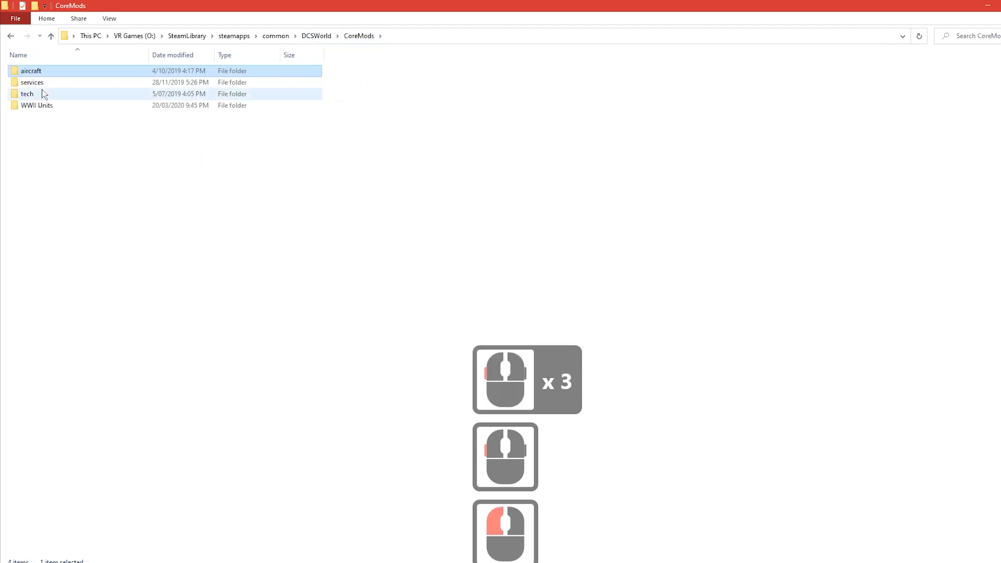
left_click(47, 72)
double_click(47, 72)
double_click(63, 95)
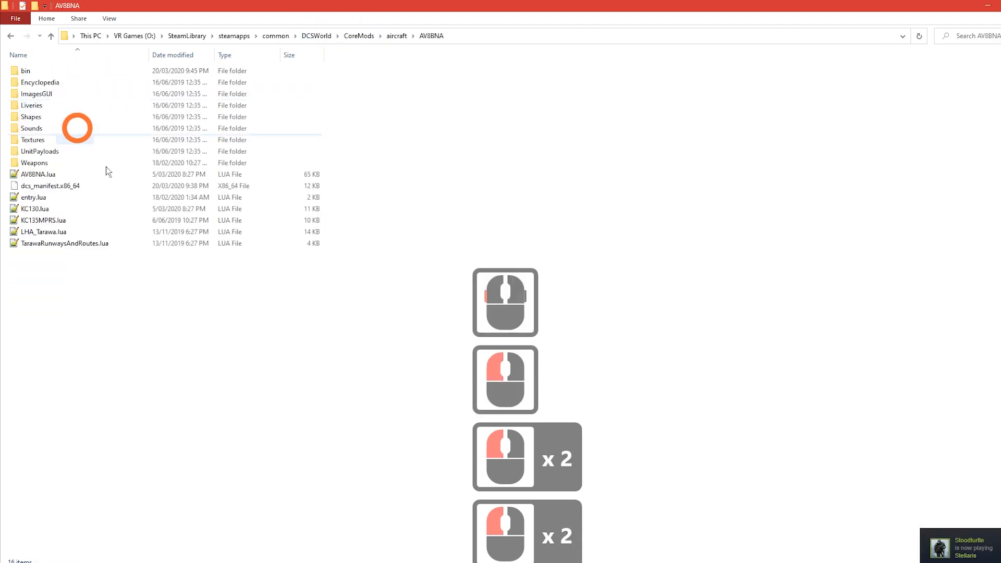
left_click(32, 107)
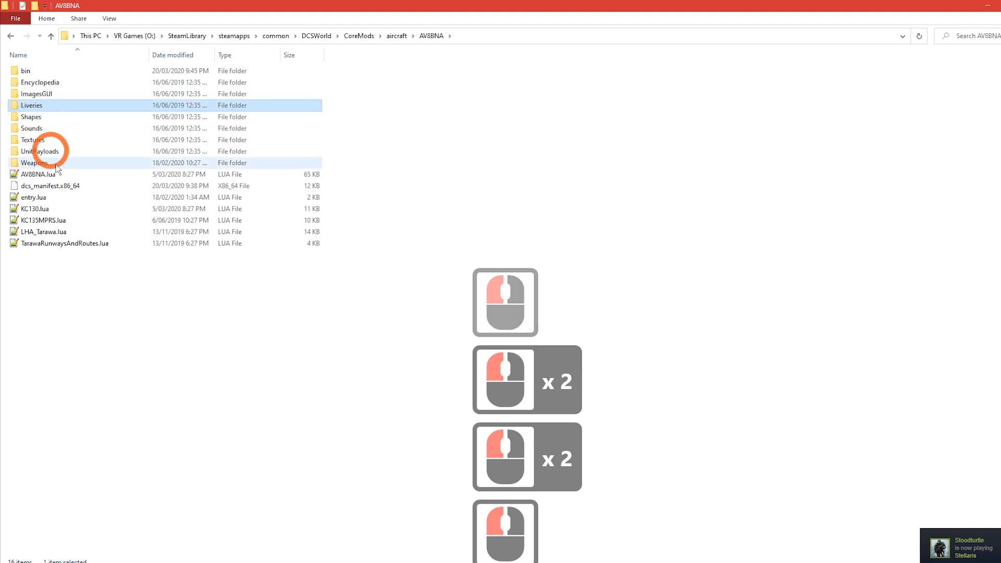
double_click(32, 107)
double_click(33, 71)
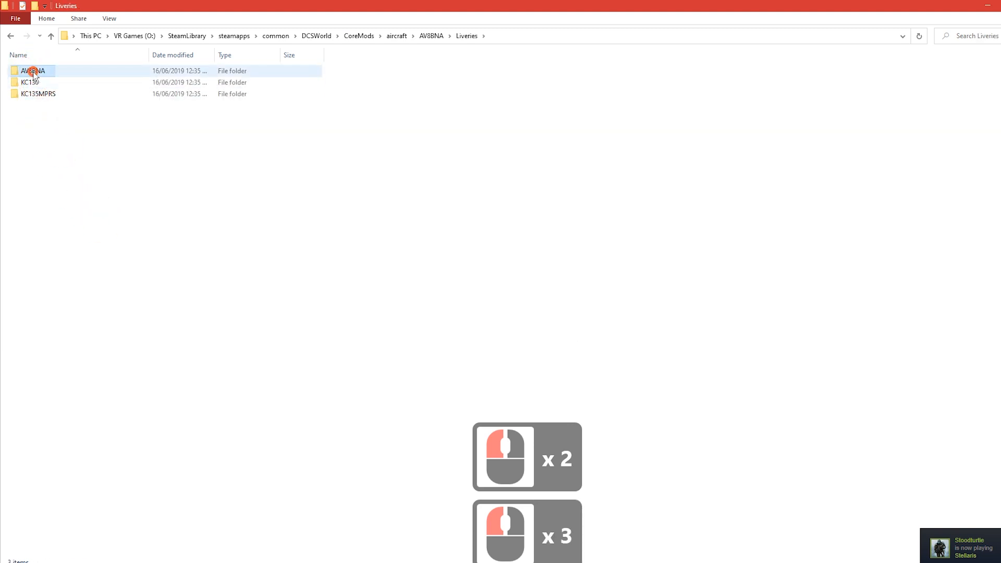
key("alt+Left")
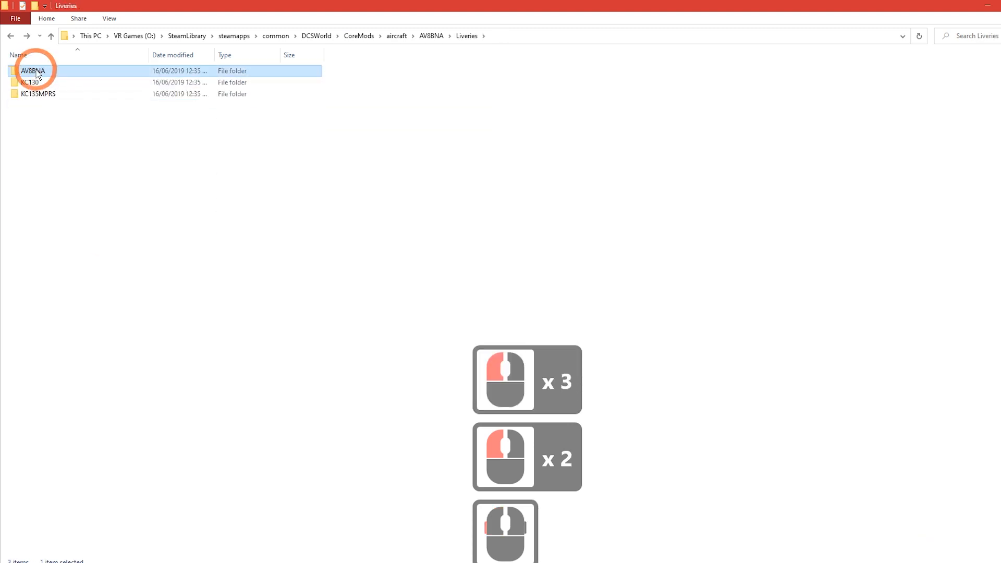
double_click(36, 74)
key("alt+Left")
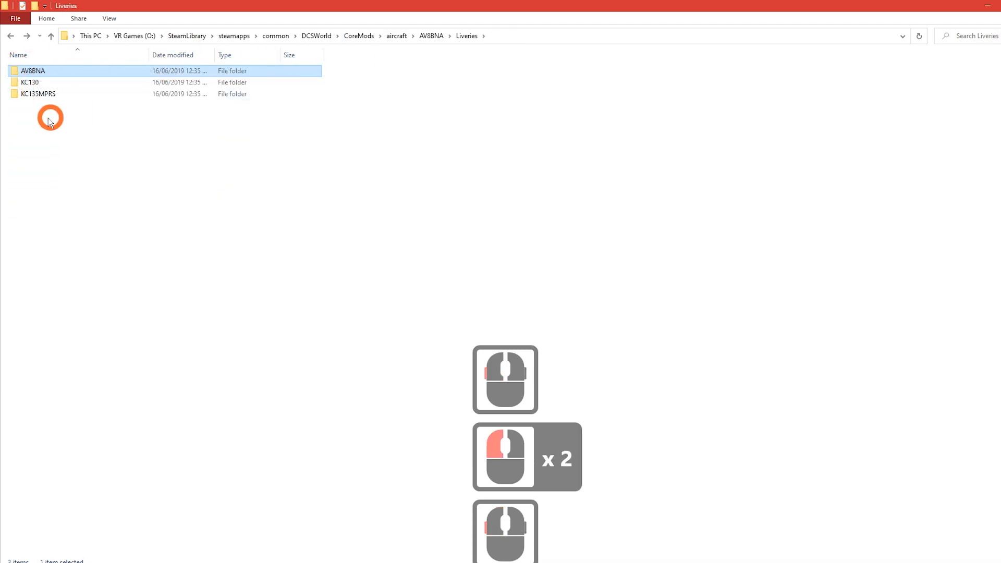
- Return to the aircraft folder, examine the Christen Eagle II folder's contents, and go back to the aircraft list
key("alt+Left")
key("alt+Left")
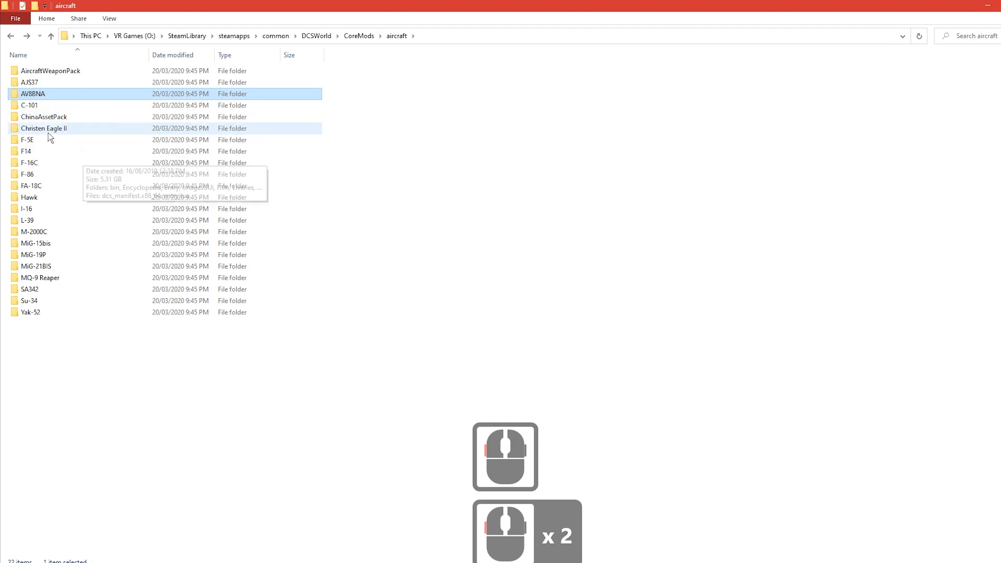
double_click(48, 130)
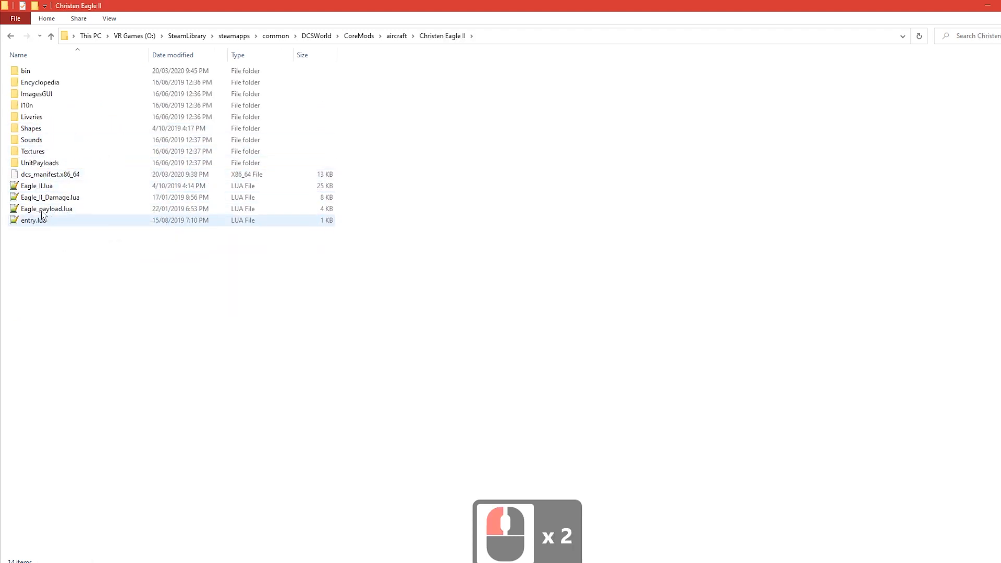
double_click(92, 186)
key("alt+Left")
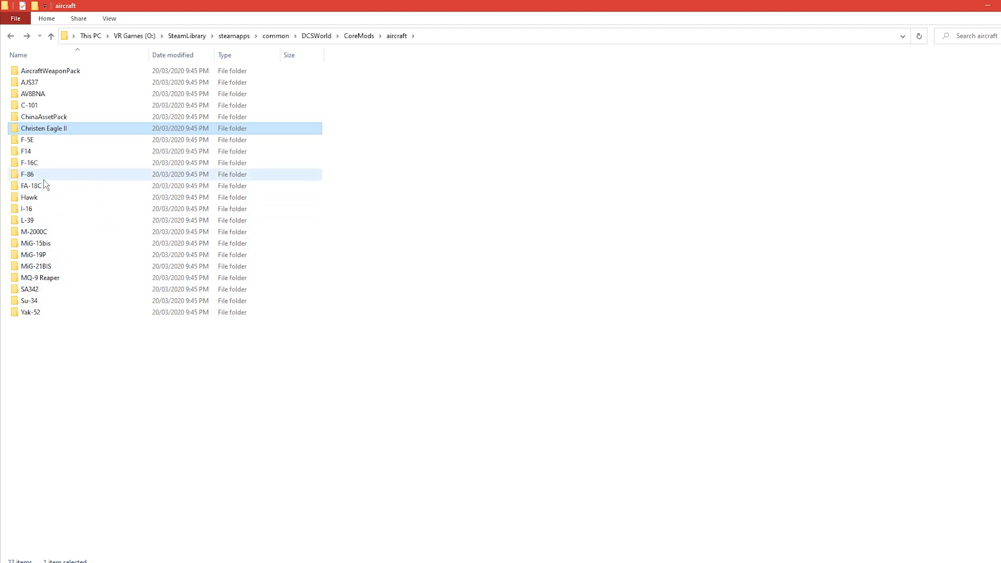
- Examine the USS John C Stennis and TechWeaponPack folders inside CoreMods' tech folder, checking for textures and liveries
key("alt+Left")
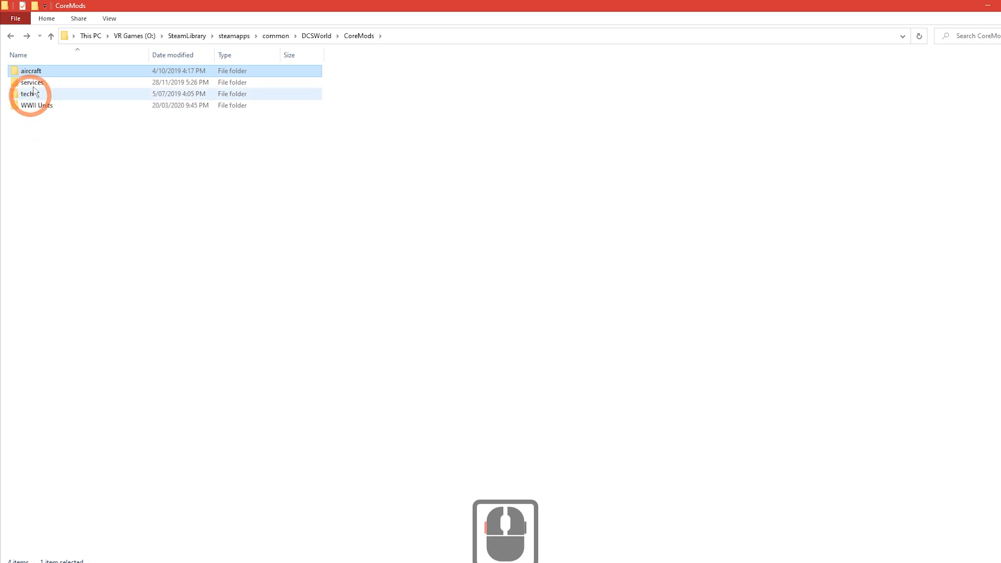
double_click(31, 95)
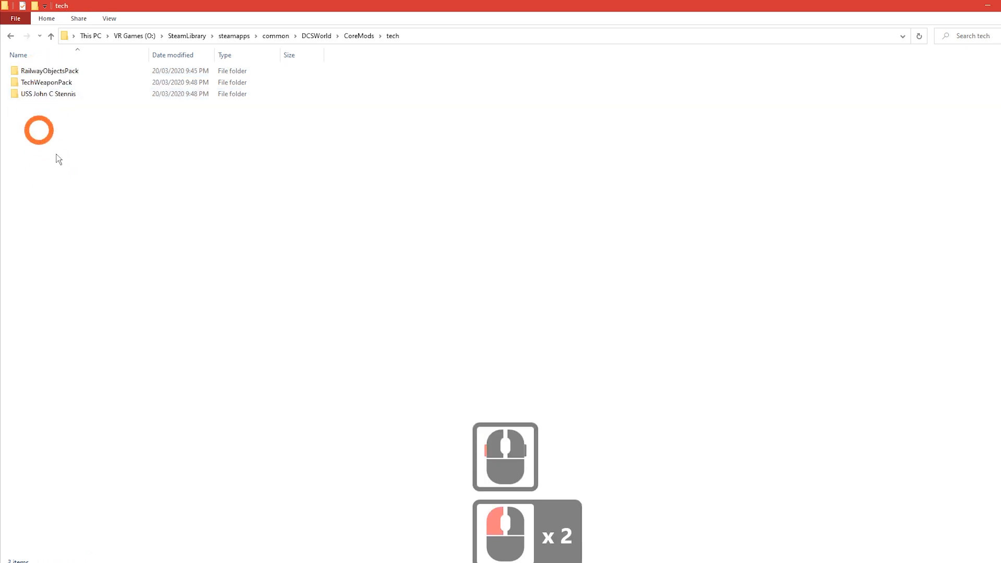
double_click(59, 94)
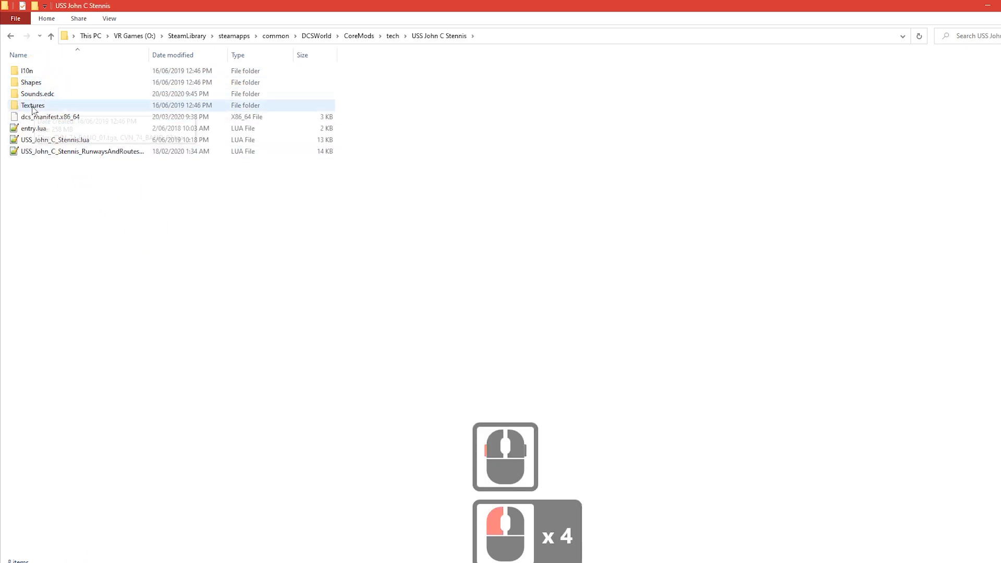
double_click(32, 106)
key("alt+Left")
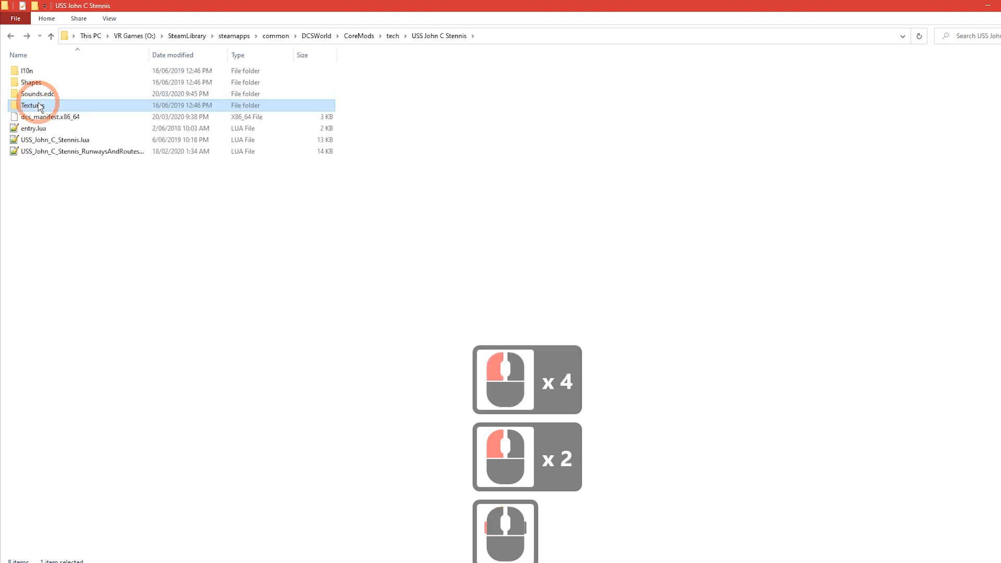
key("alt+Left")
double_click(40, 82)
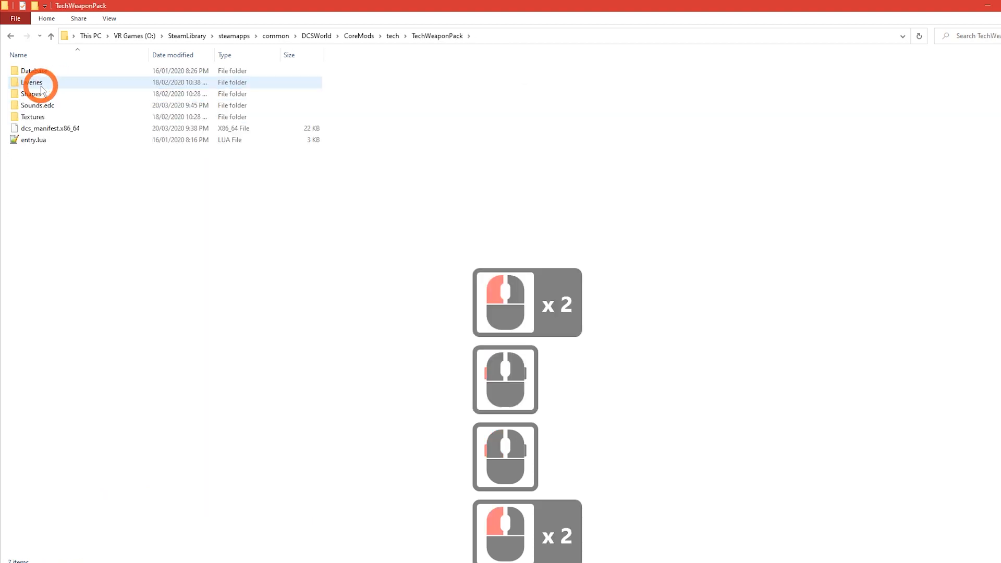
key("alt+Left")
left_click(33, 82)
key("alt+Left")
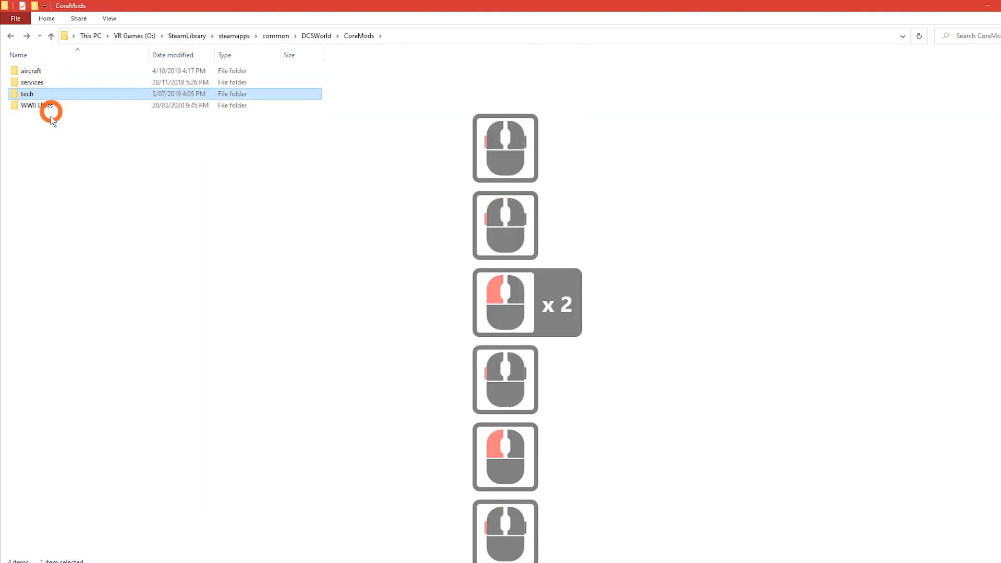
- Open the WWII Units folder in CoreMods and look over its FW-190, SpitfireLFMkIX and Bf-109K-4 aircraft folders
key("alt+Left")
key("alt+Left")
left_click(27, 74)
key("alt+Right")
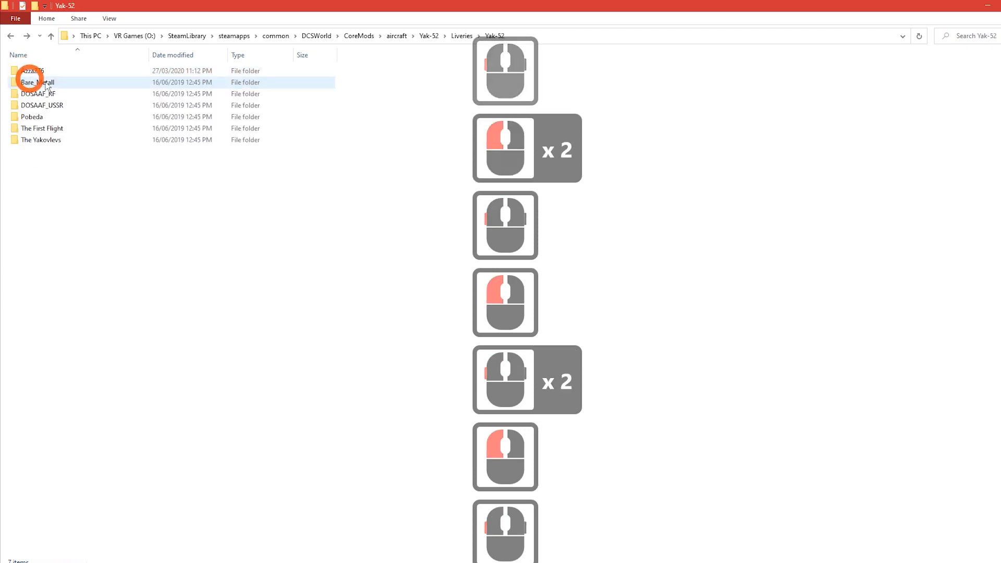
left_click(354, 36)
double_click(37, 106)
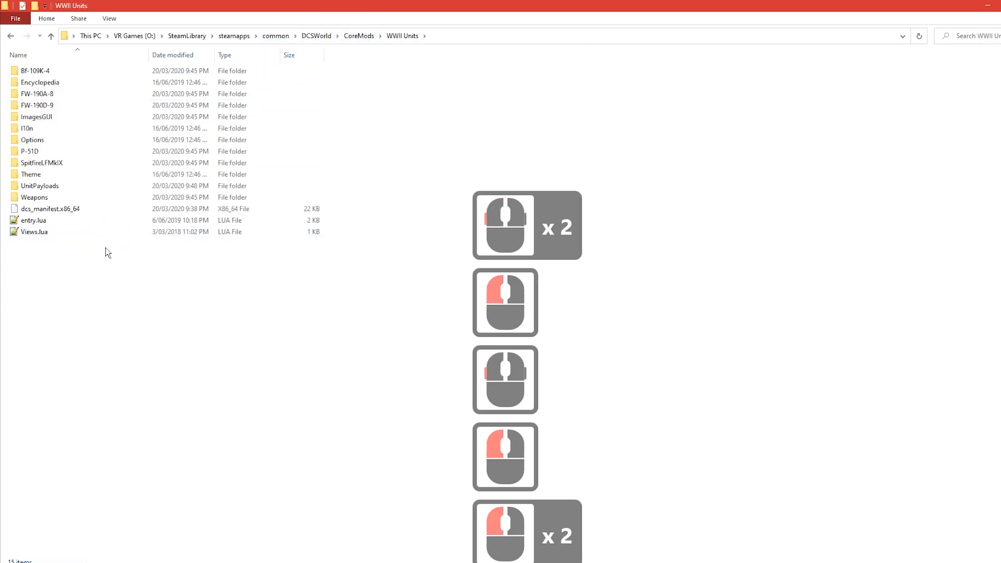
left_click(52, 98)
left_click(56, 107)
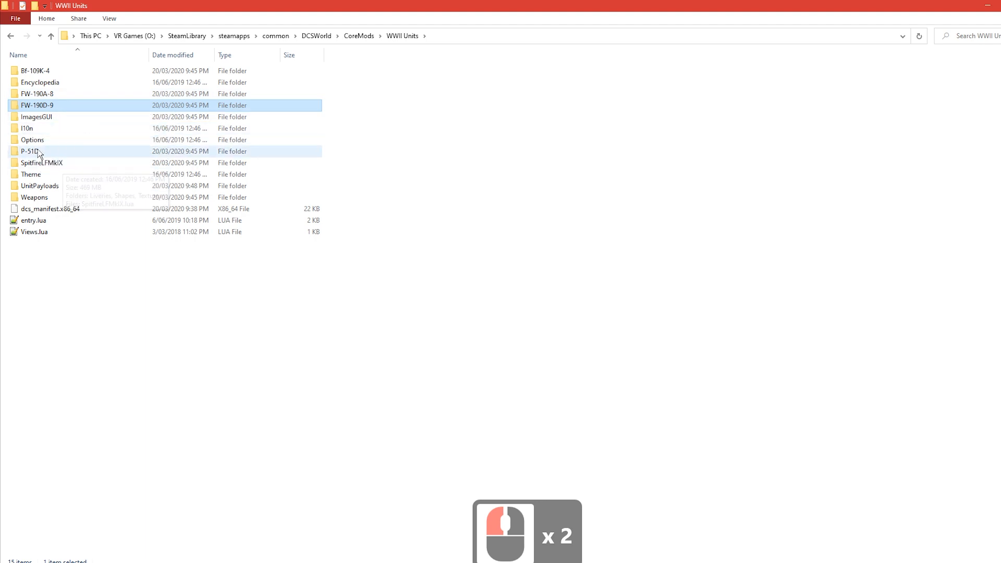
left_click(61, 164)
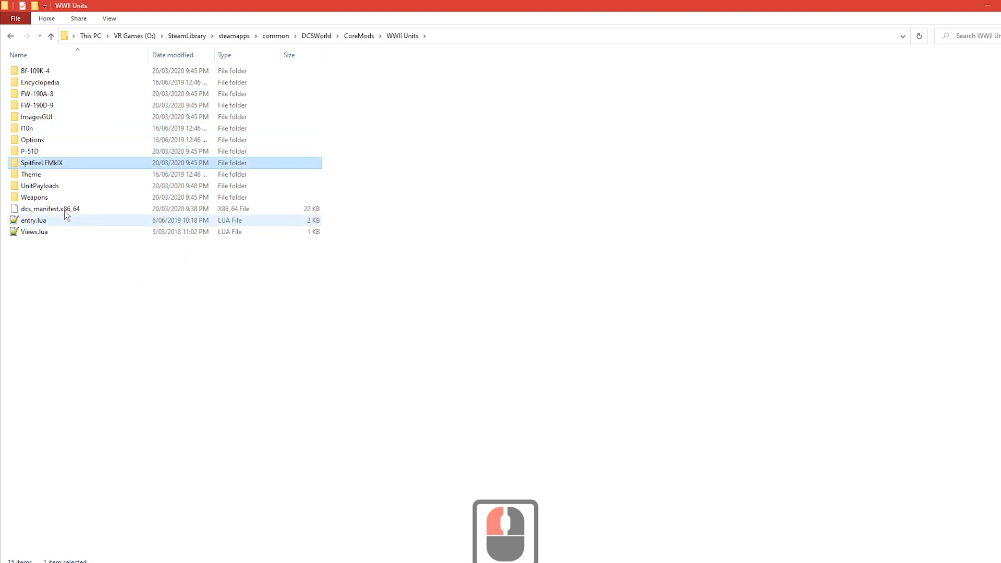
left_click(42, 71)
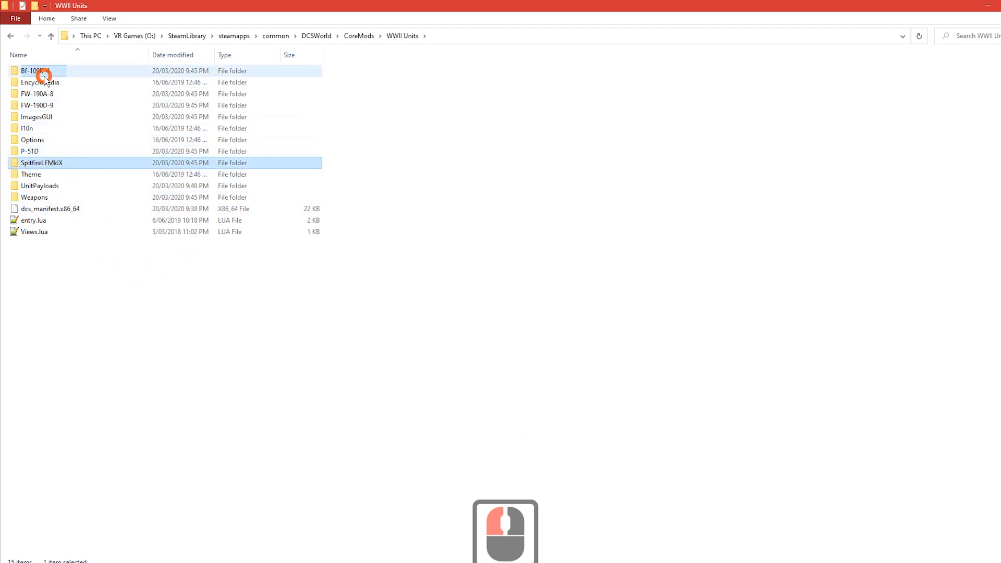
- Examine the UnitPayloads and Weapons subfolders of WWII Units, including the Shapes folder inside Weapons
key("alt+Left")
double_click(37, 107)
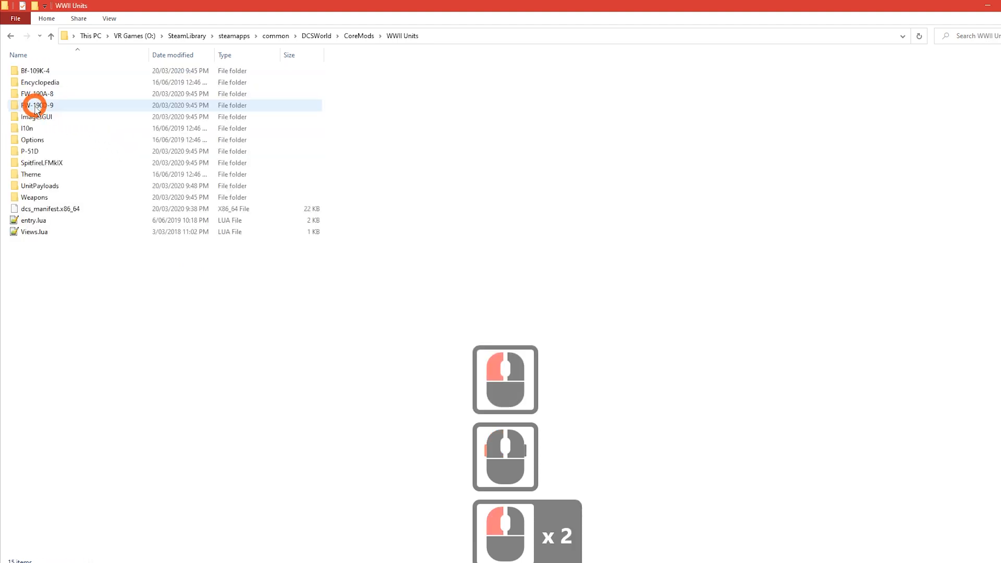
double_click(55, 187)
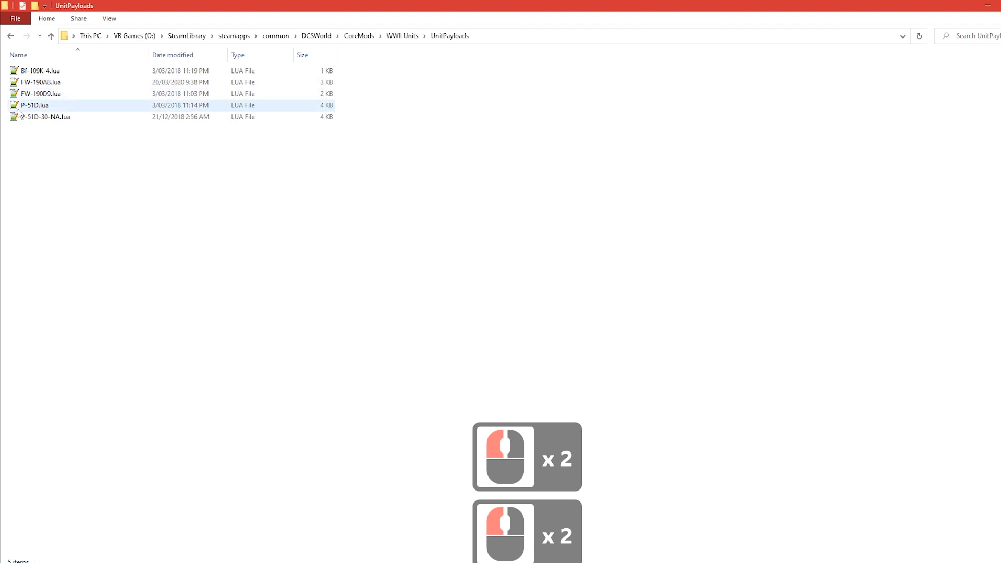
key("alt+Left")
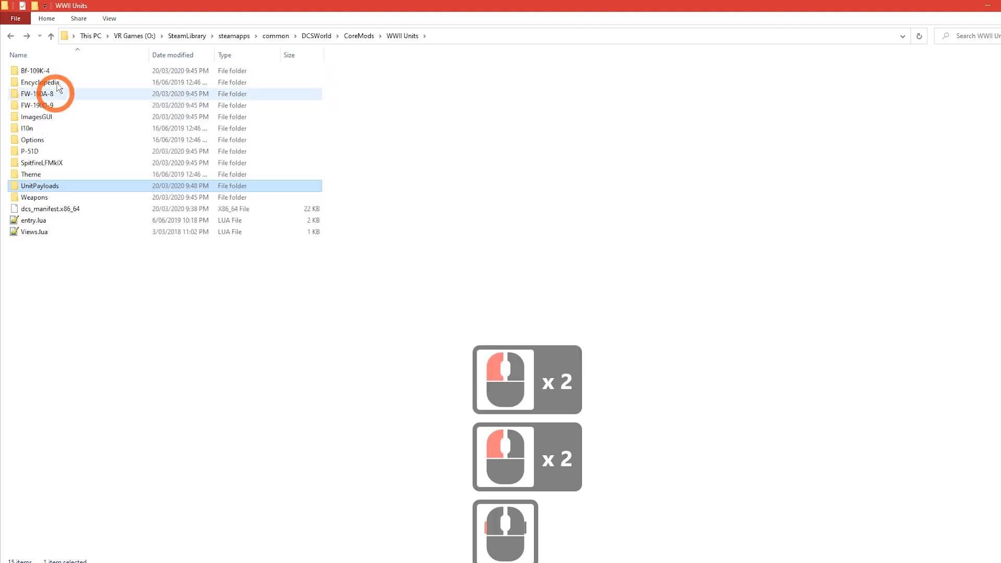
double_click(40, 201)
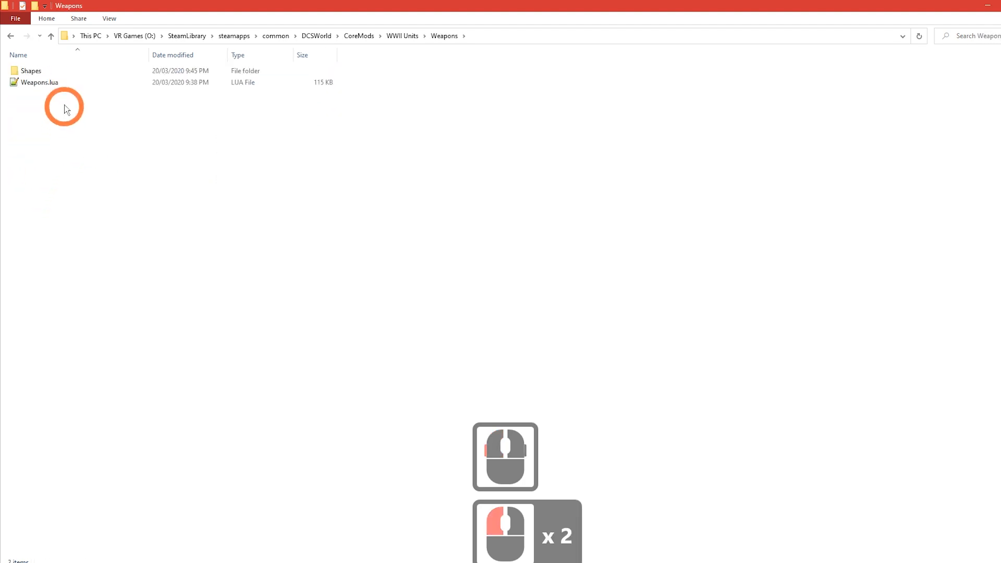
left_click(33, 75)
double_click(33, 76)
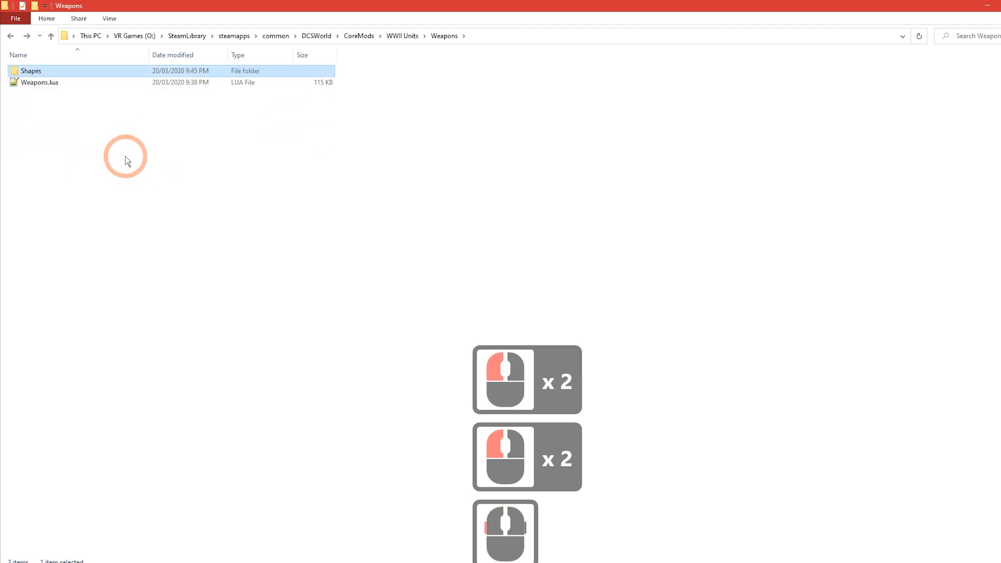
key("alt+Left")
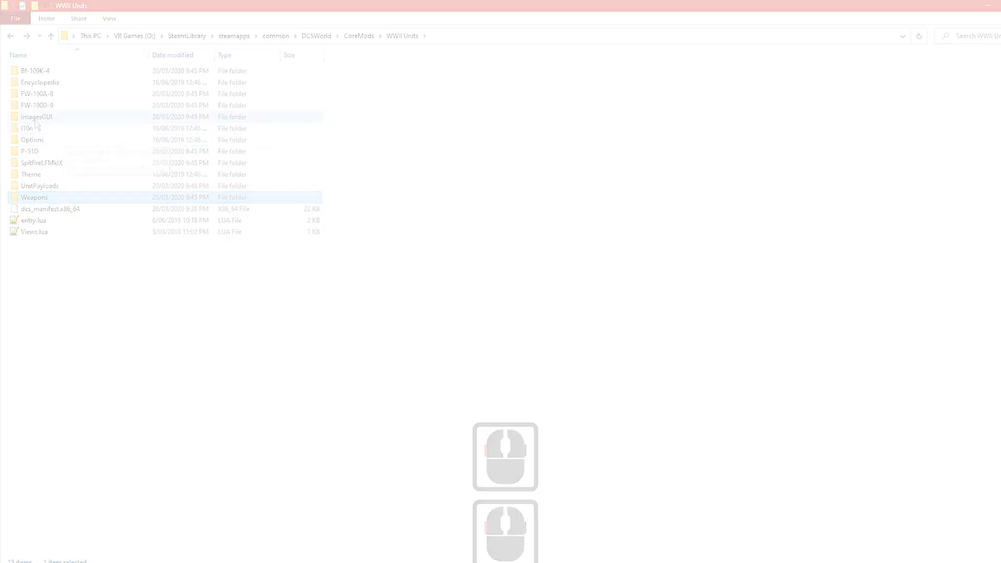
- Return to the DCSWorld folder, open the Liveries folder inside Bazar, and look at the 2s6 tunguska liveries, selecting spring
key("alt+Left")
key("alt+Left")
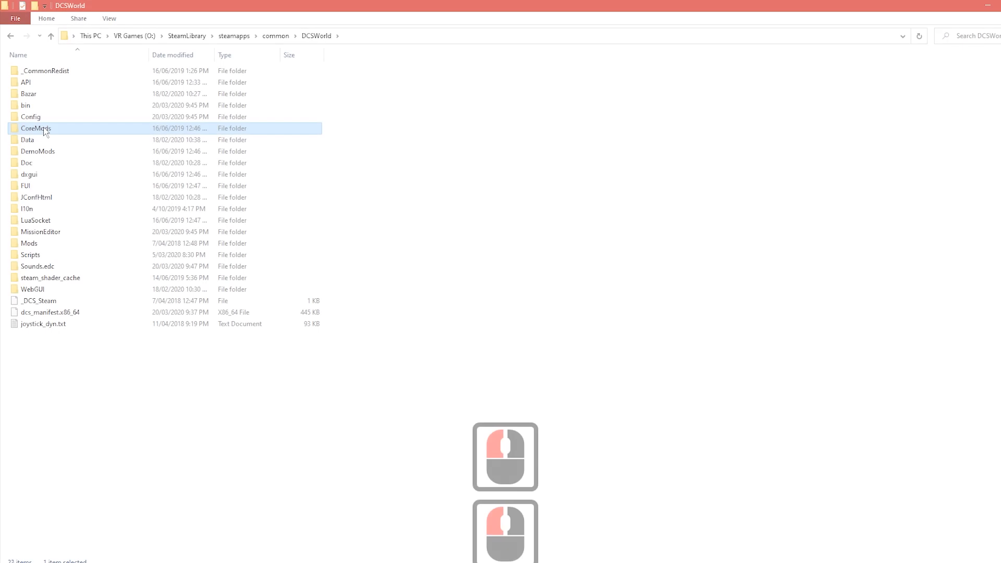
double_click(29, 95)
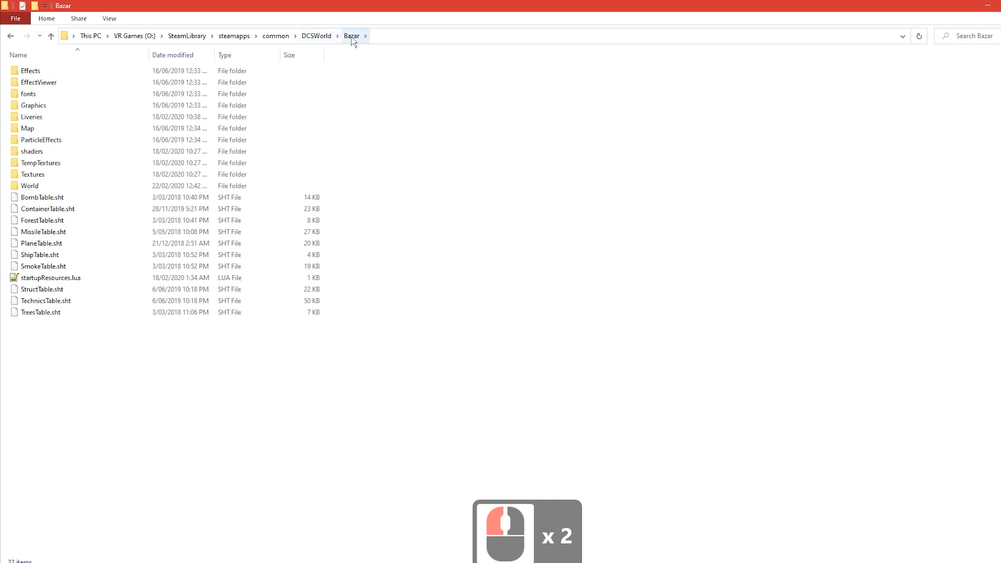
double_click(33, 118)
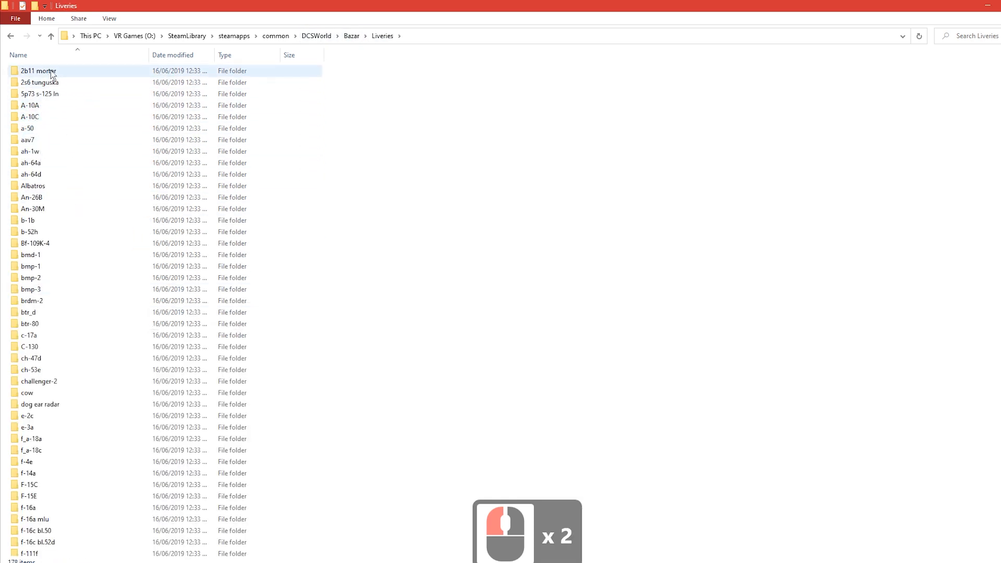
left_click(52, 73)
double_click(59, 82)
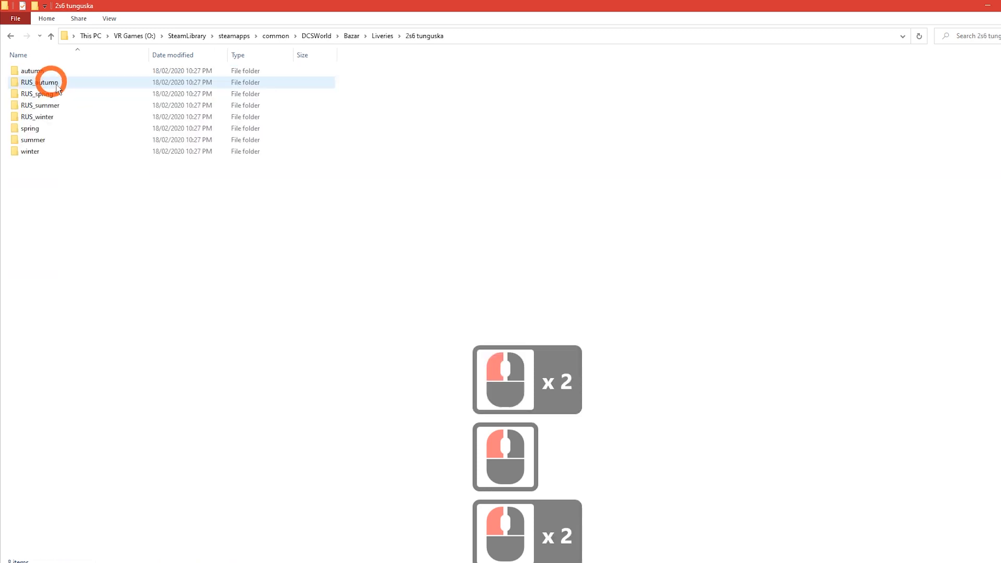
left_click(41, 128)
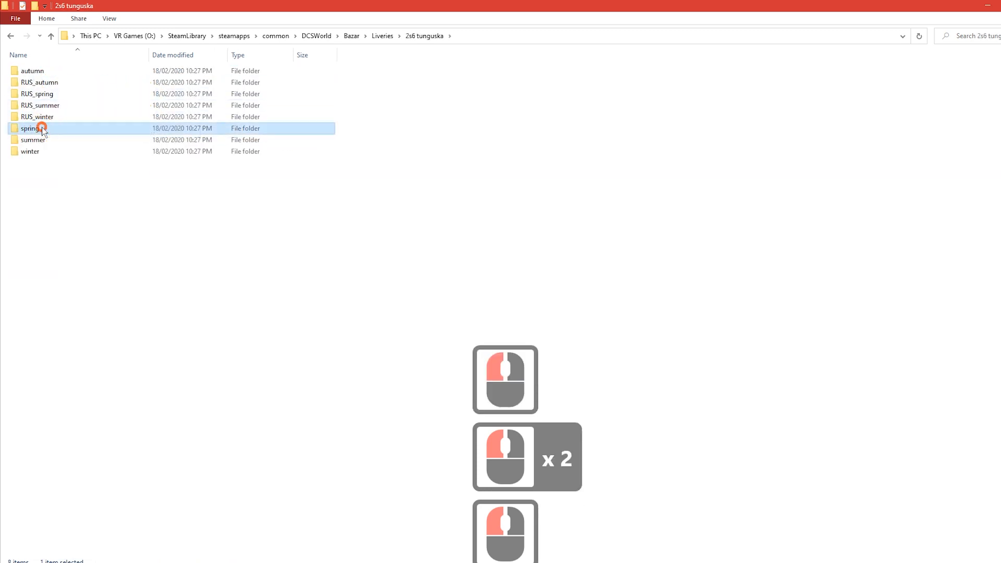
- Check the spring and RUS_summer livery folders of the 2s6 tunguska, and return to the Liveries folder
double_click(42, 128)
key("alt+Left")
double_click(38, 107)
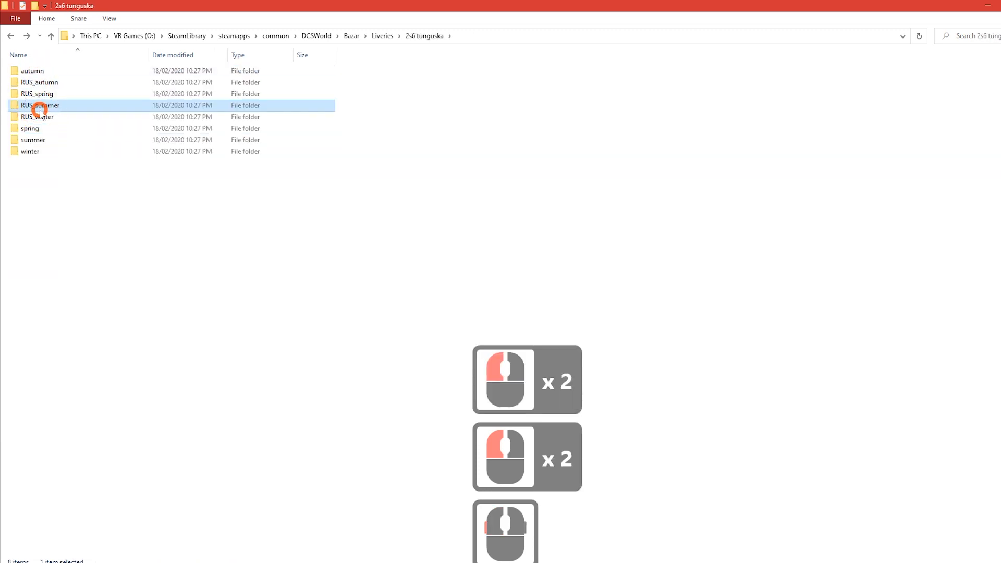
key("alt+Left")
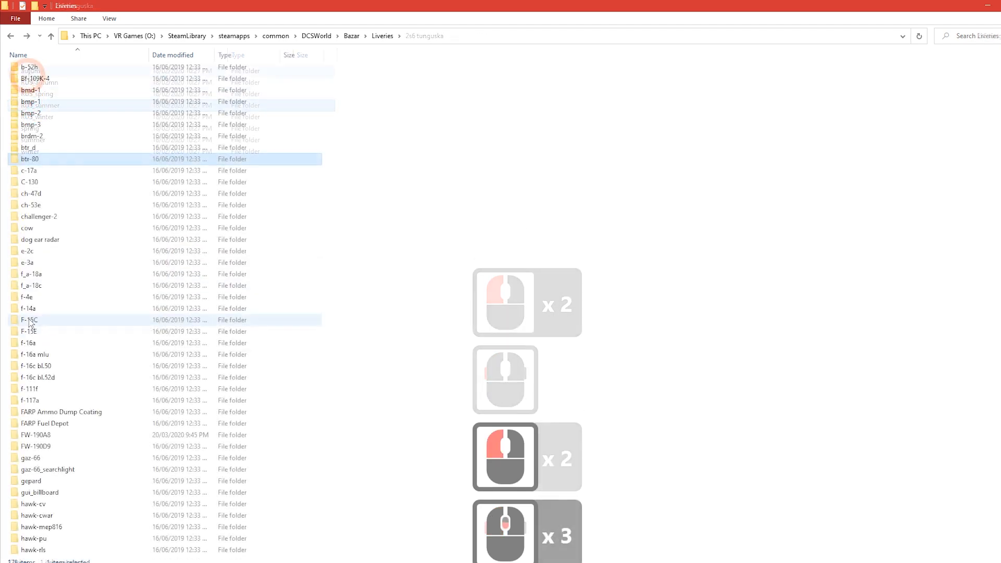
- Look through the unit folders in Bazar's Liveries folder, including the F-15, F-16, F-4 and F/A-18 entries
left_click(31, 321)
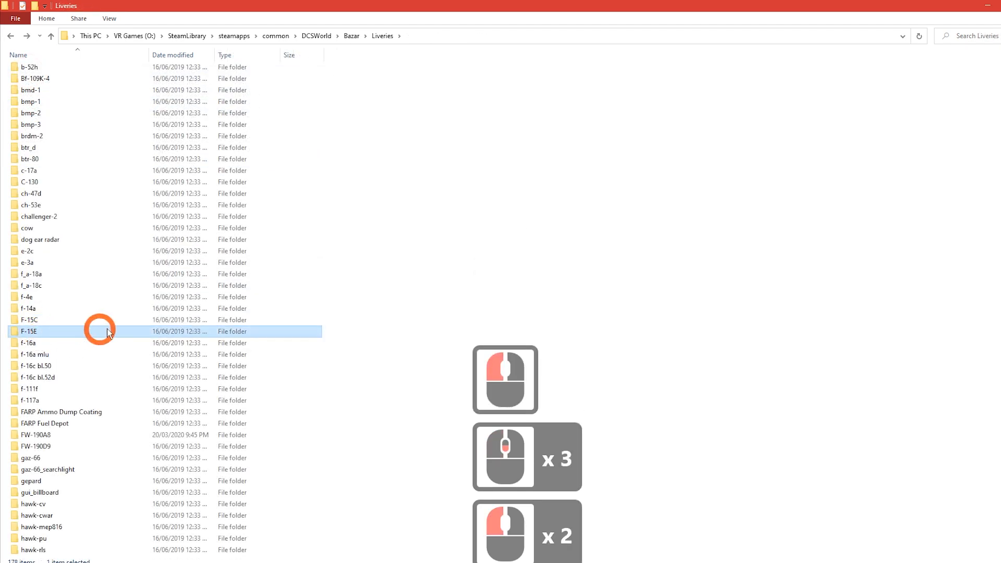
left_click(61, 333)
left_click(61, 343)
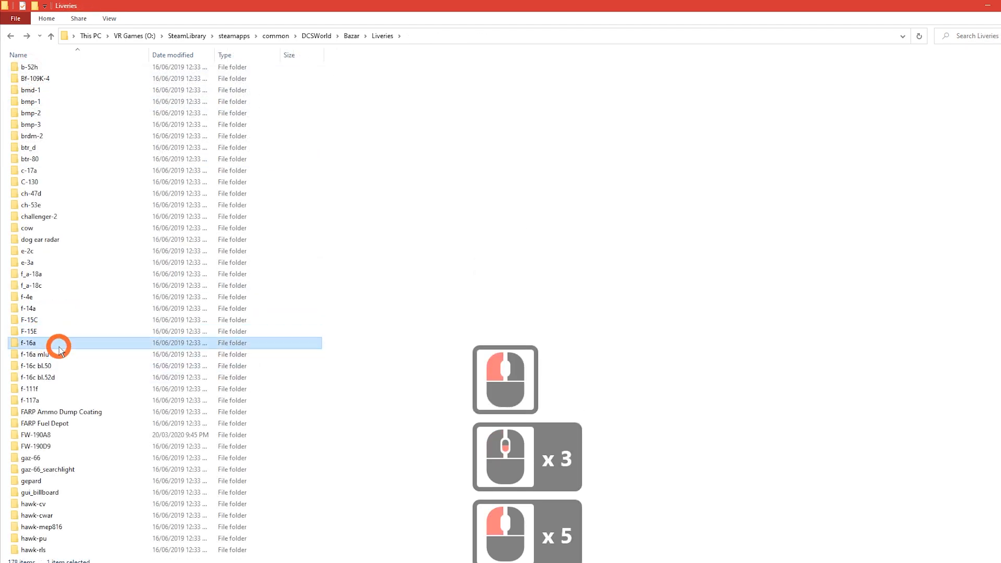
left_click(40, 296)
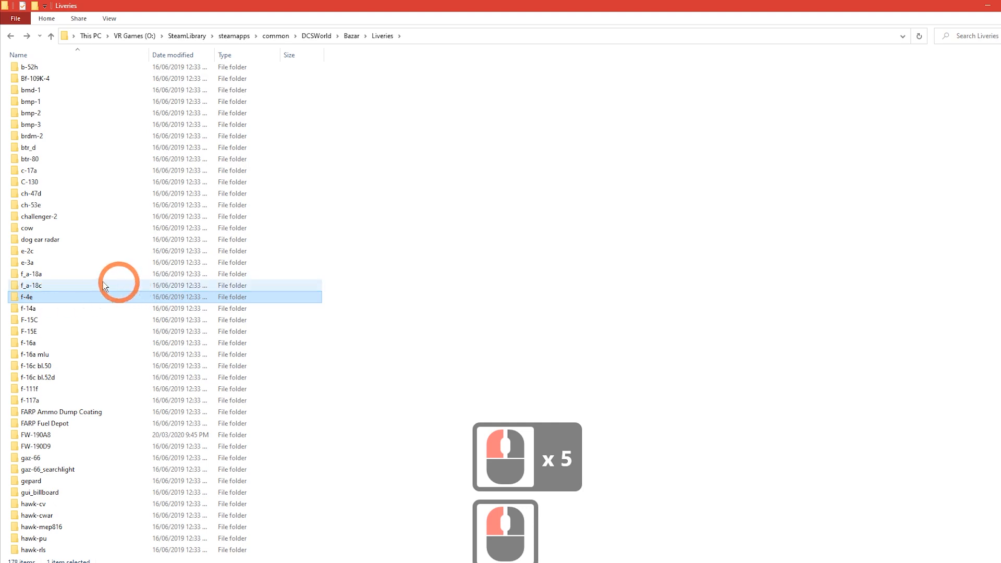
left_click(56, 278)
left_click(57, 286)
scroll(126, 304, "down", 6)
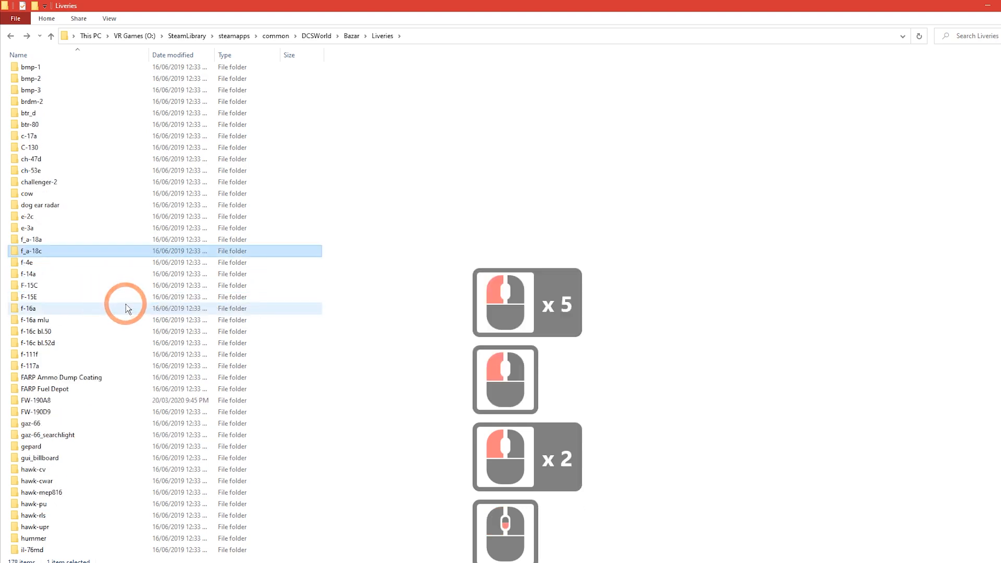
scroll(125, 301, "down", 9)
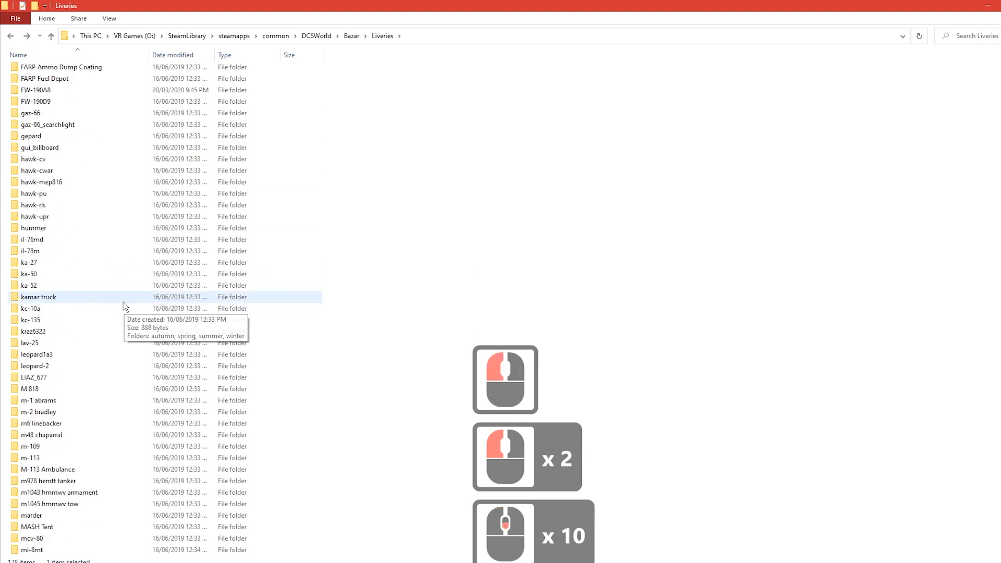
scroll(117, 305, "down", 7)
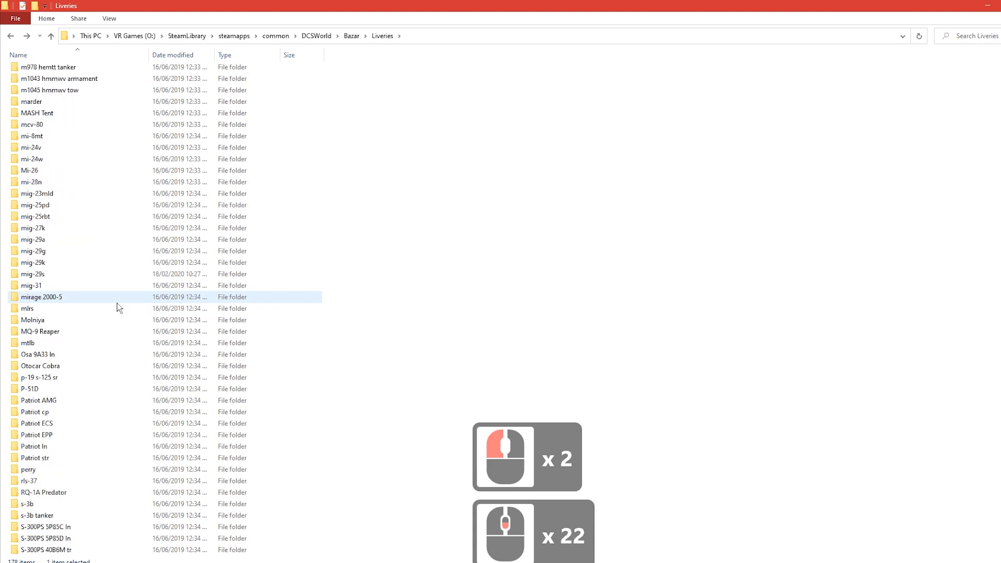
scroll(117, 304, "up", 14)
scroll(116, 302, "up", 13)
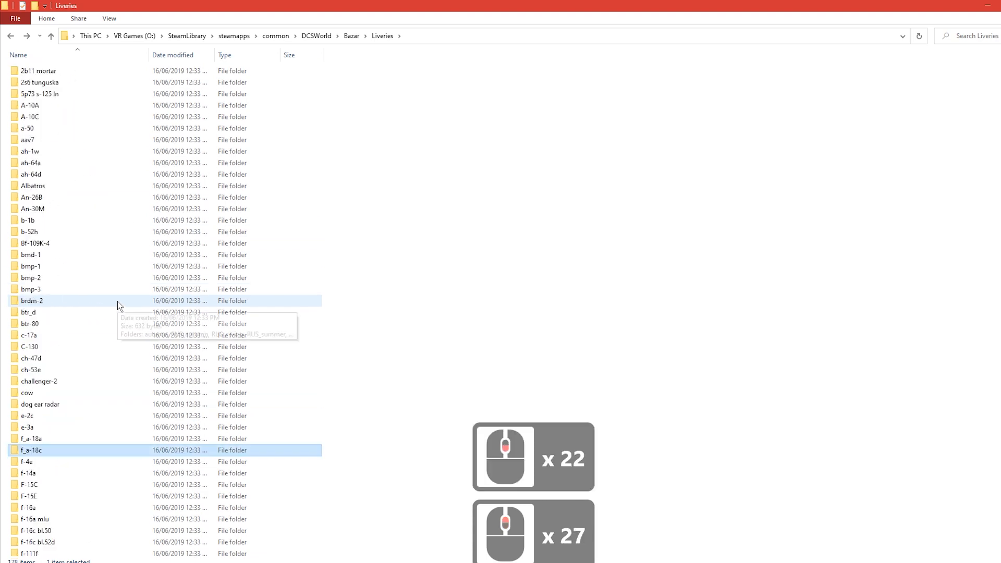
- Open the A-10C liveries in Bazar's Liveries folder, and the ka-50 liveries after them, to view their skin folders
left_click(37, 116)
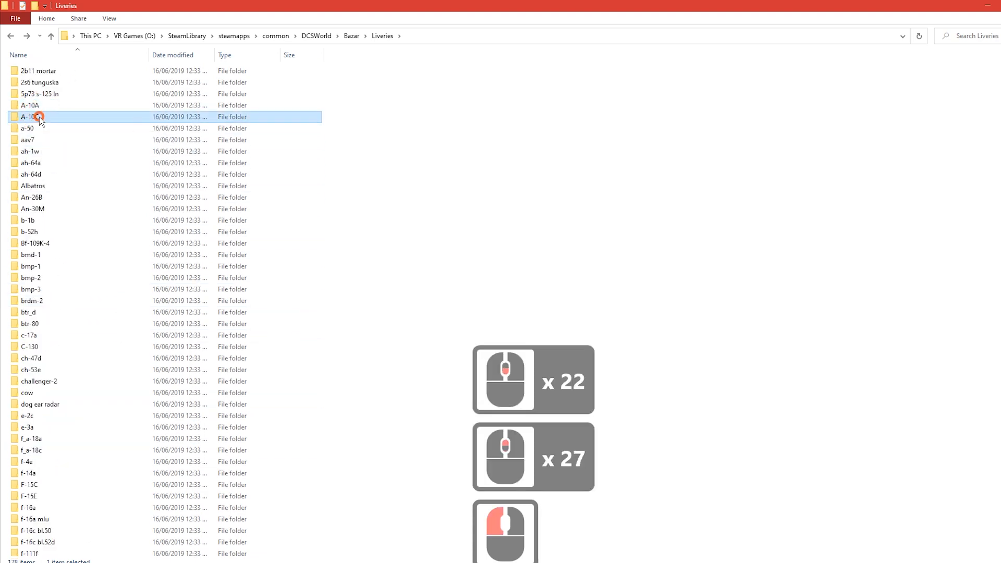
double_click(35, 117)
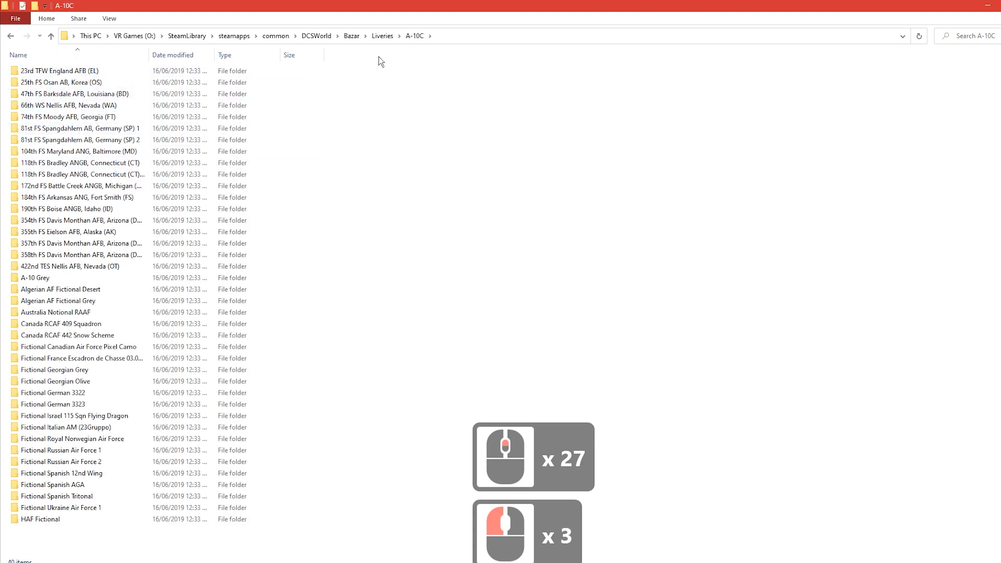
left_click(383, 35)
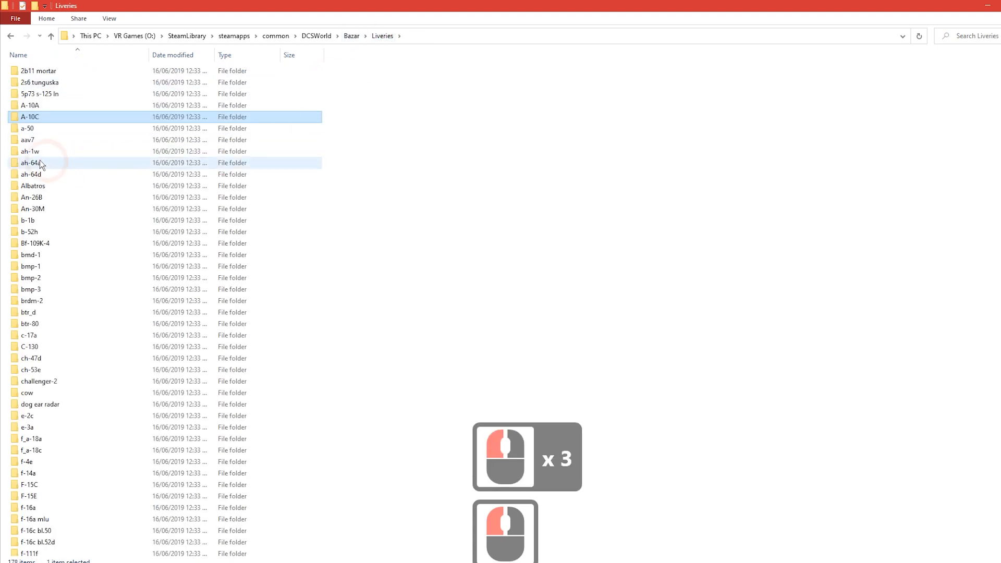
scroll(63, 167, "down", 1)
scroll(63, 170, "down", 10)
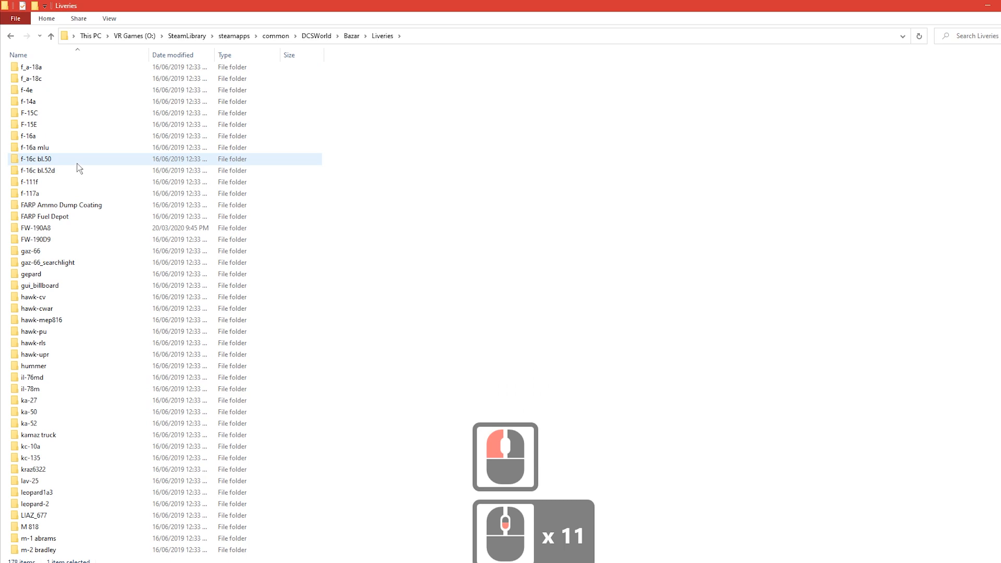
scroll(58, 293, "down", 3)
double_click(59, 308)
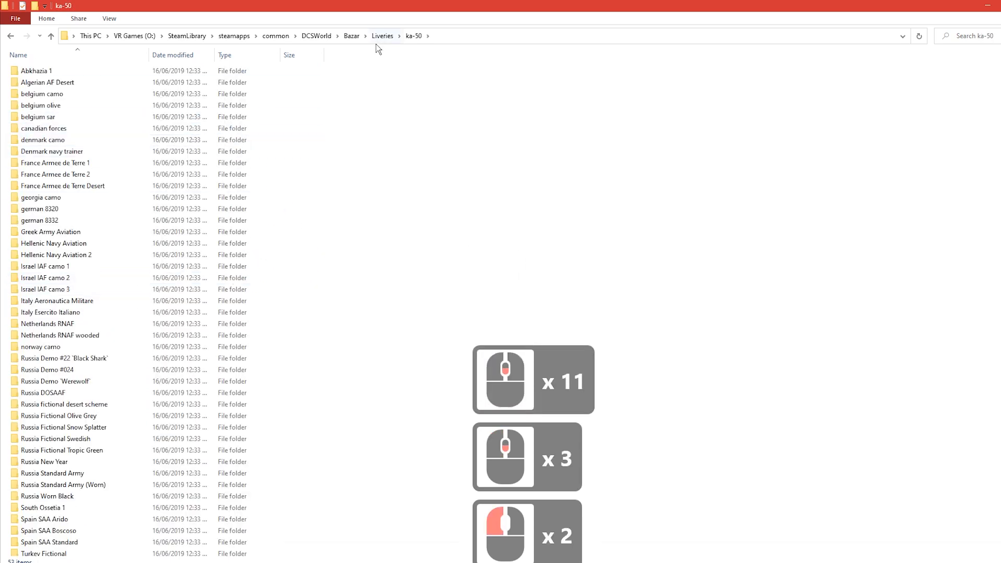
- View the aircraft folder inside CoreMods to see which aircraft it holds, and return to the DCSWorld folder
left_click(325, 36)
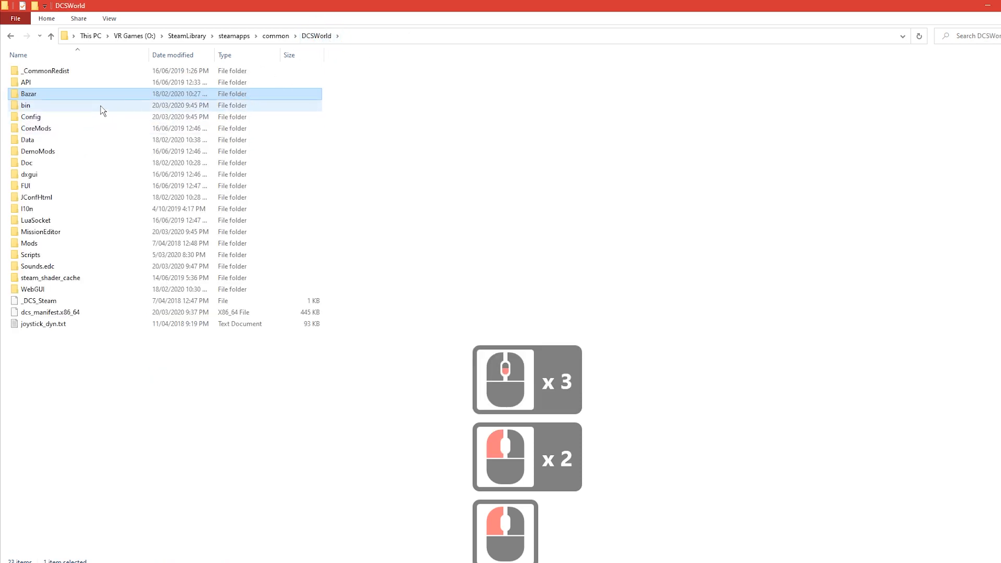
double_click(35, 128)
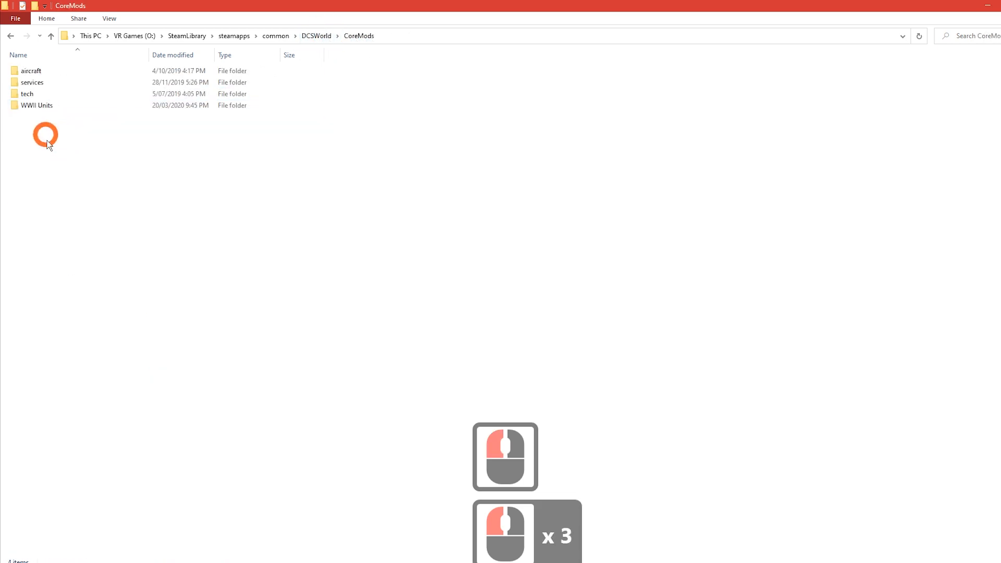
left_click(33, 72)
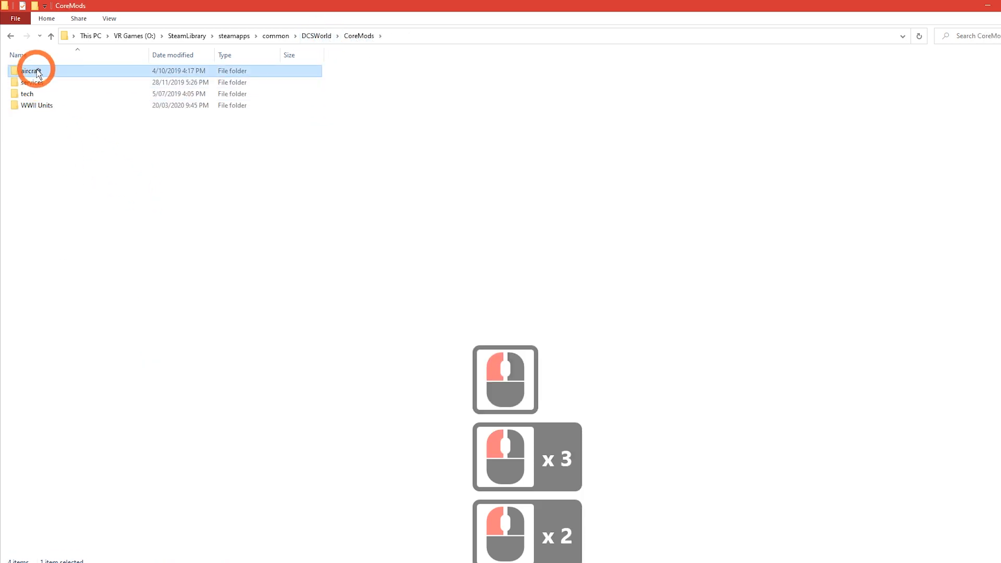
double_click(34, 72)
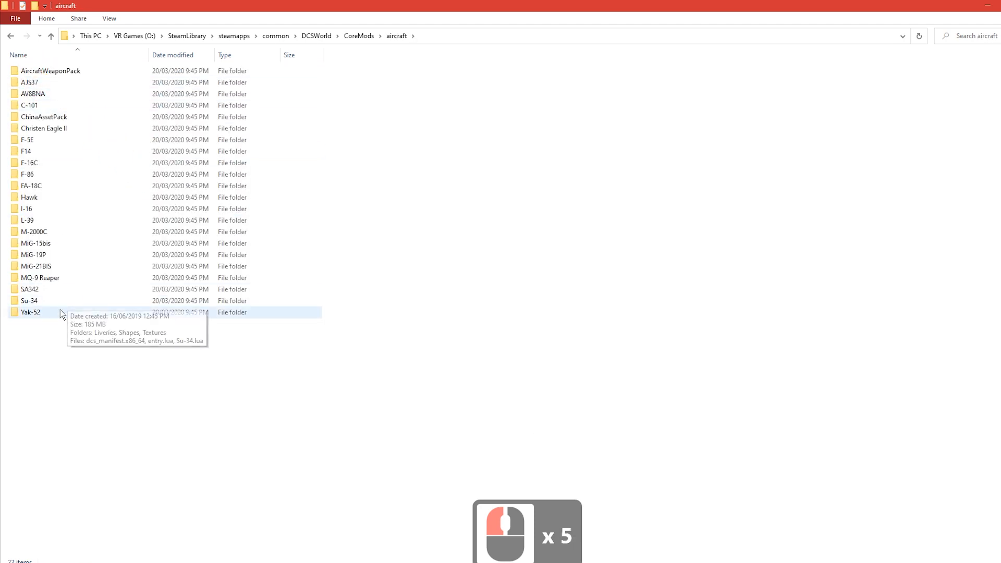
key("alt+Left")
key("alt+Left")
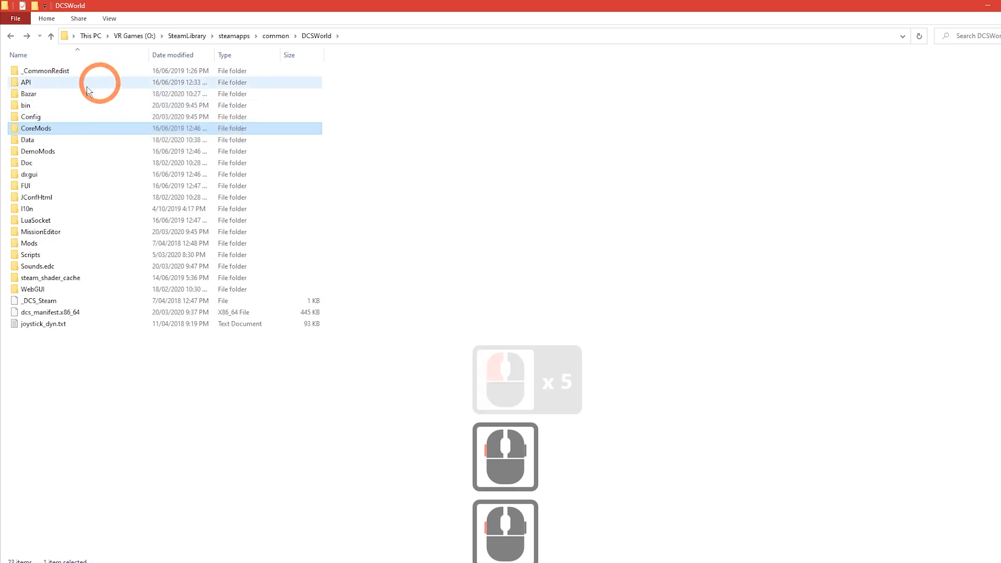
- Review the Bazar folder and its Liveries subfolder, and go back to the DCSWorld folder
double_click(91, 96)
left_click(68, 312)
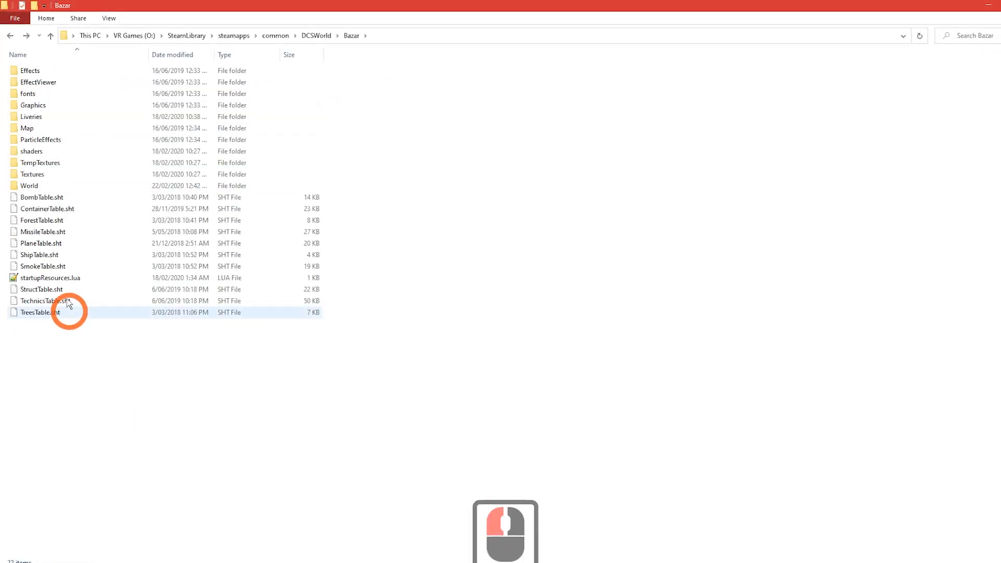
left_click(117, 245)
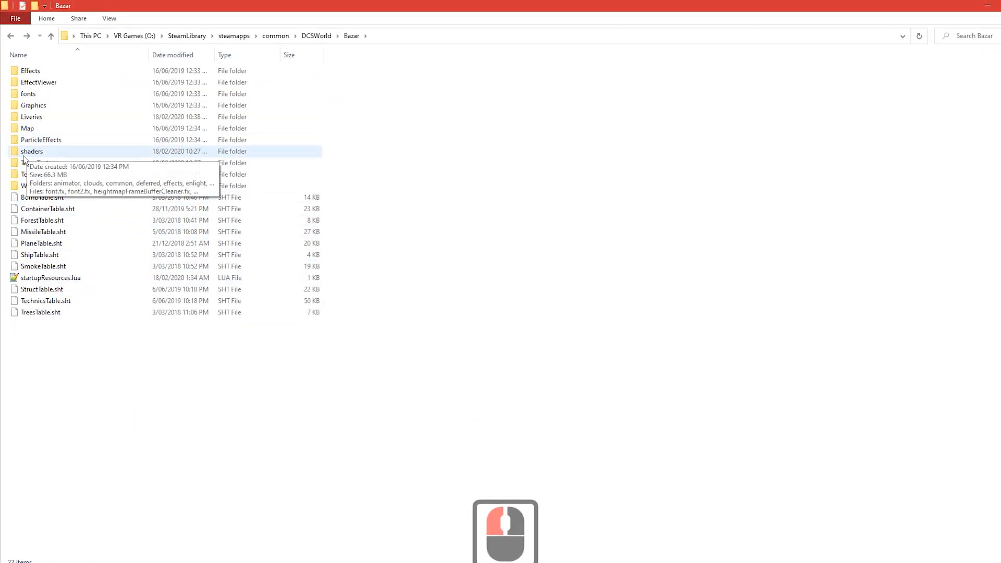
double_click(34, 117)
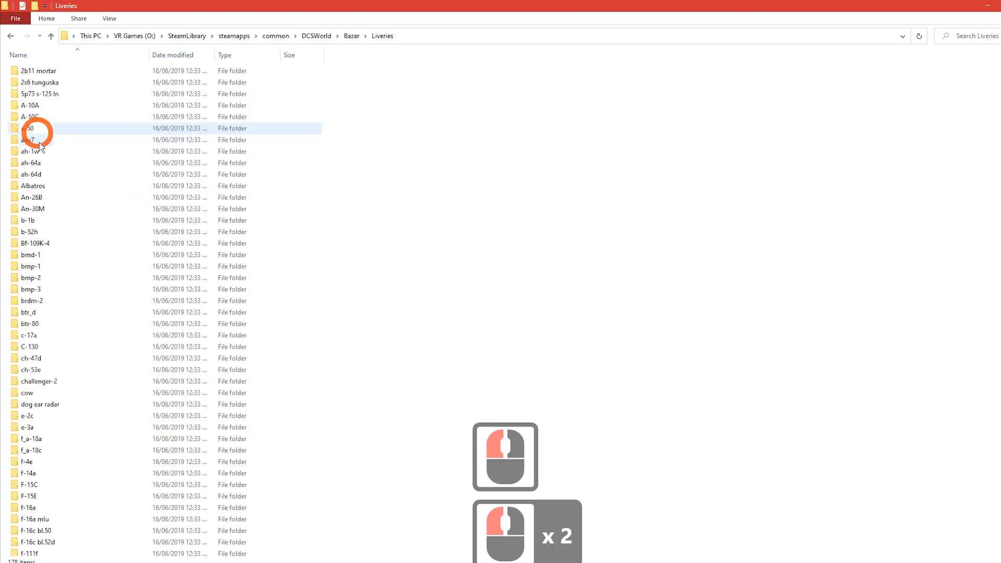
key("alt+Left")
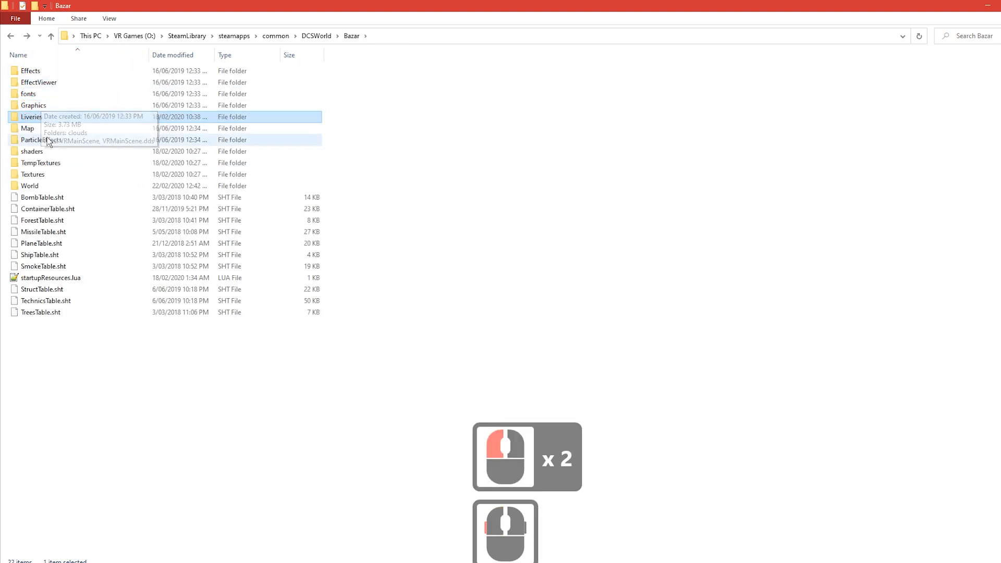
key("alt+Left")
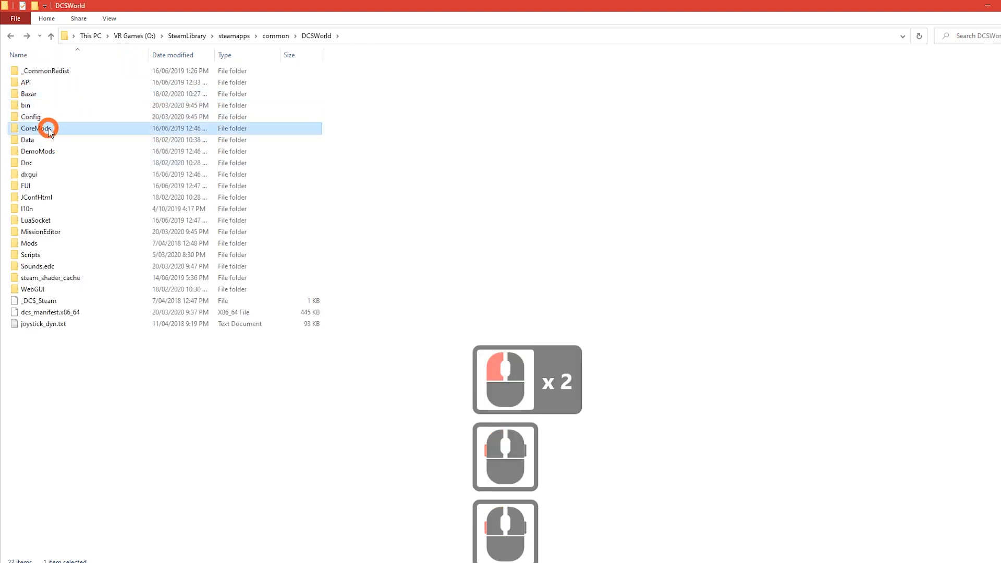
- Examine the Christen Eagle II Textures folder under CoreMods' aircraft folder, including the texture files in its Base subfolder
double_click(49, 129)
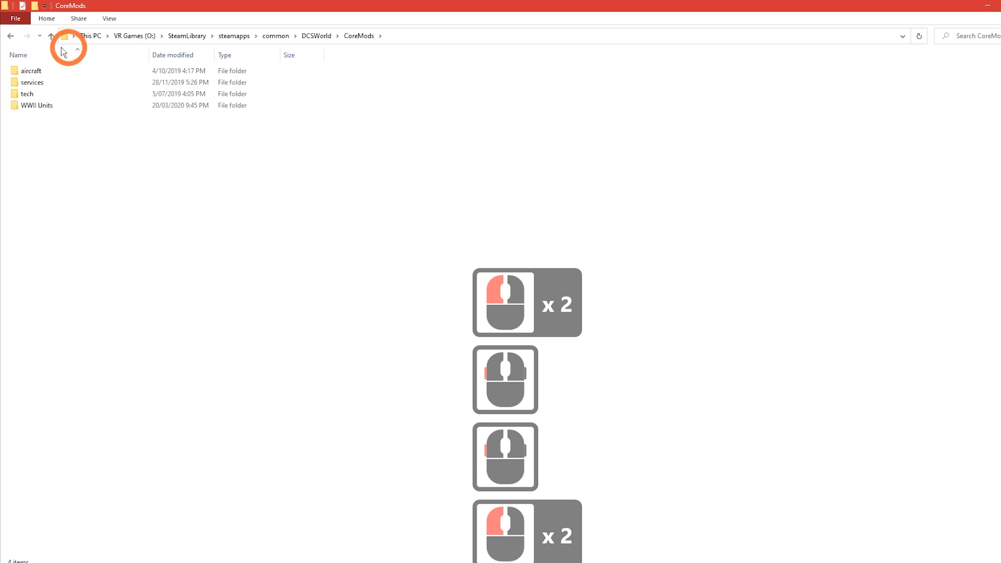
double_click(39, 72)
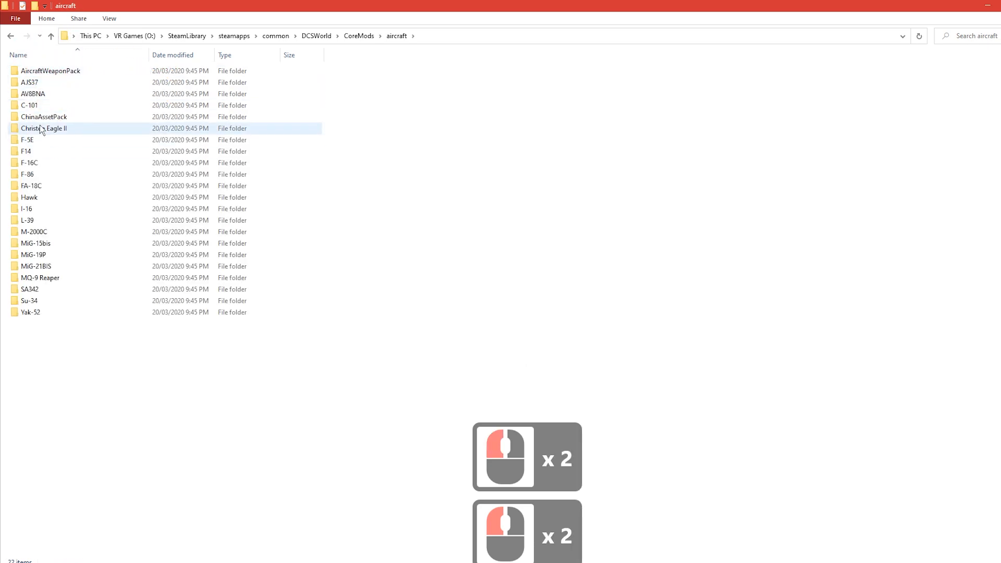
double_click(39, 128)
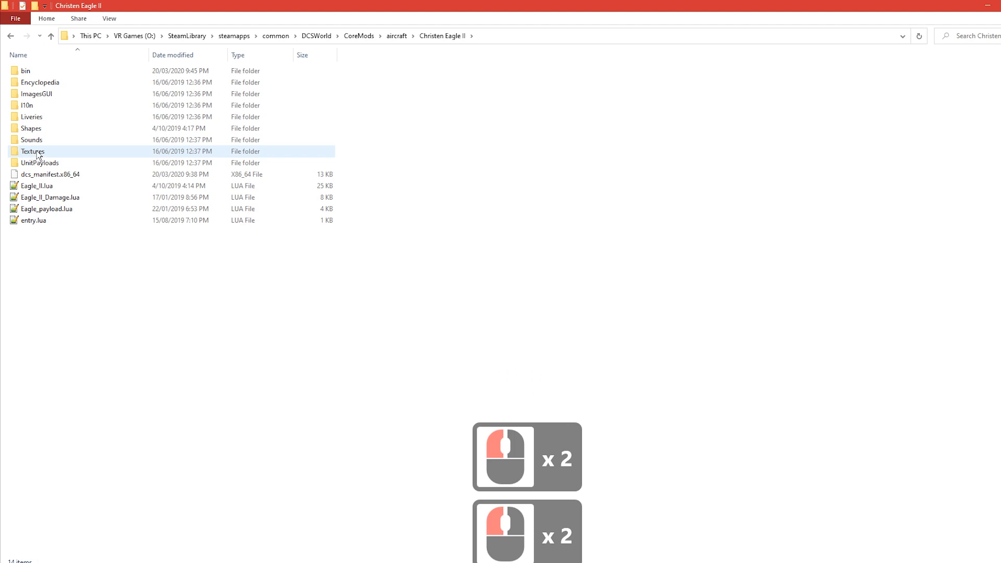
double_click(32, 152)
left_click(759, 184)
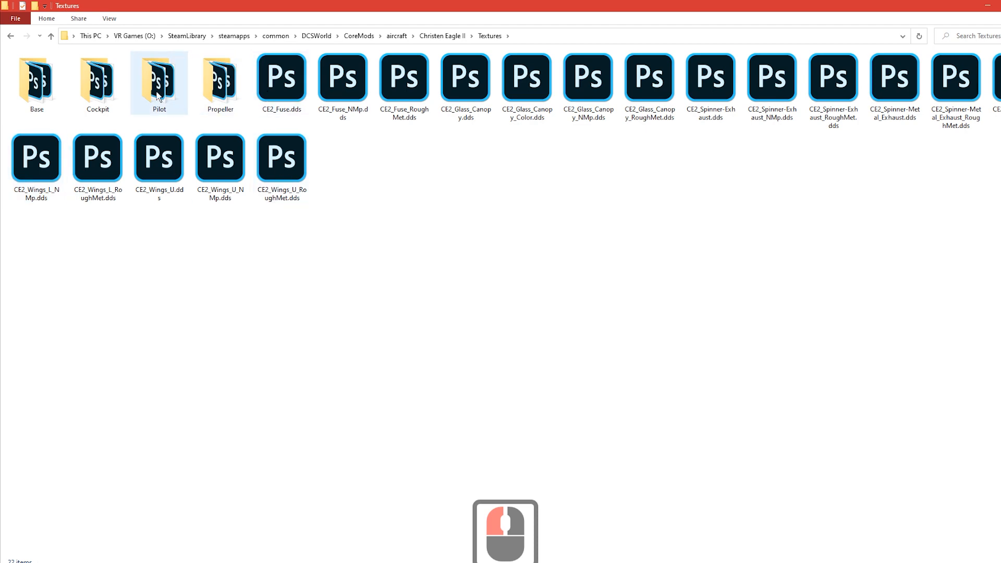
double_click(51, 88)
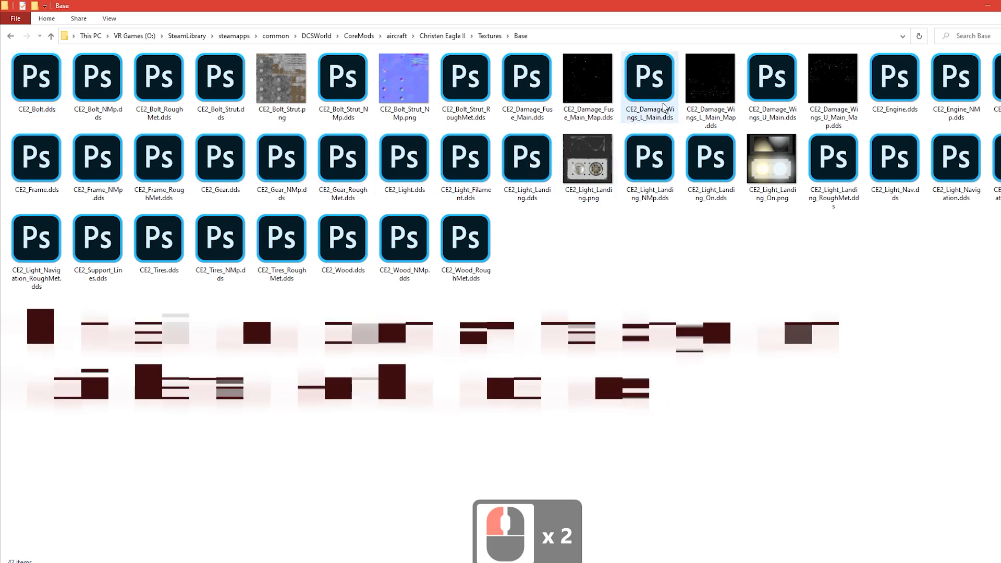
left_click(650, 81)
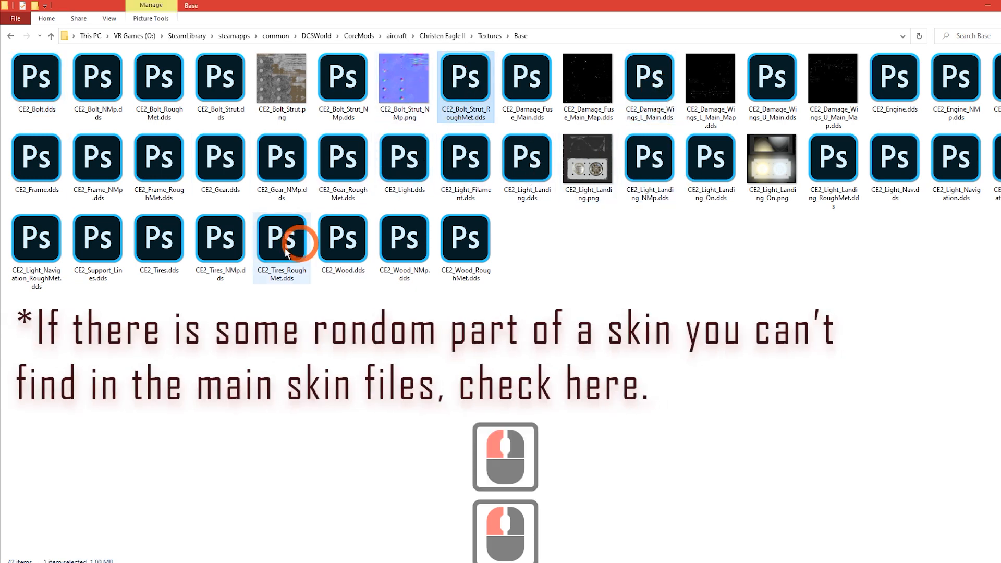
key("alt+Left")
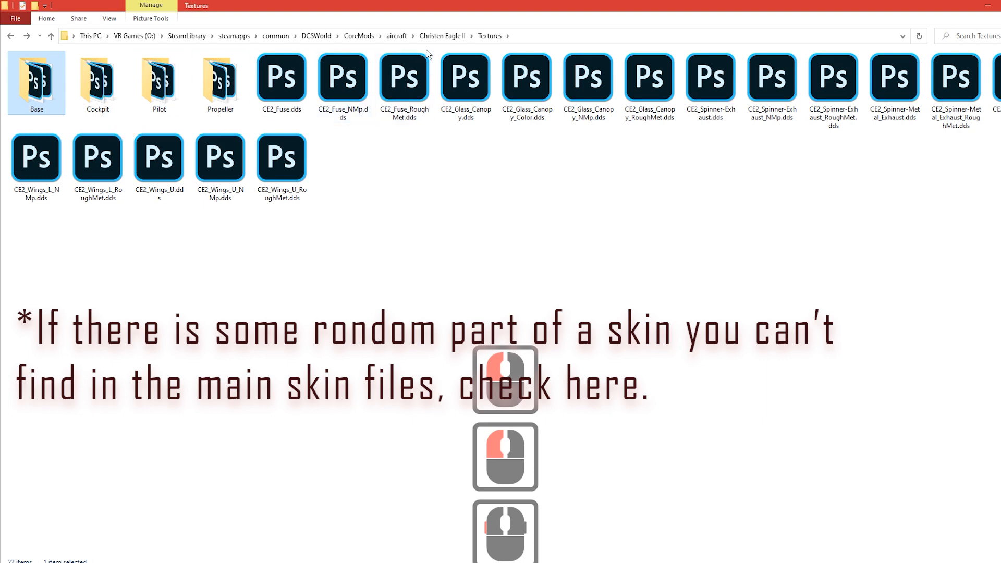
- Open FA-18C.zip in the FA-18C aircraft's Textures folder to view its texture files
left_click(404, 37)
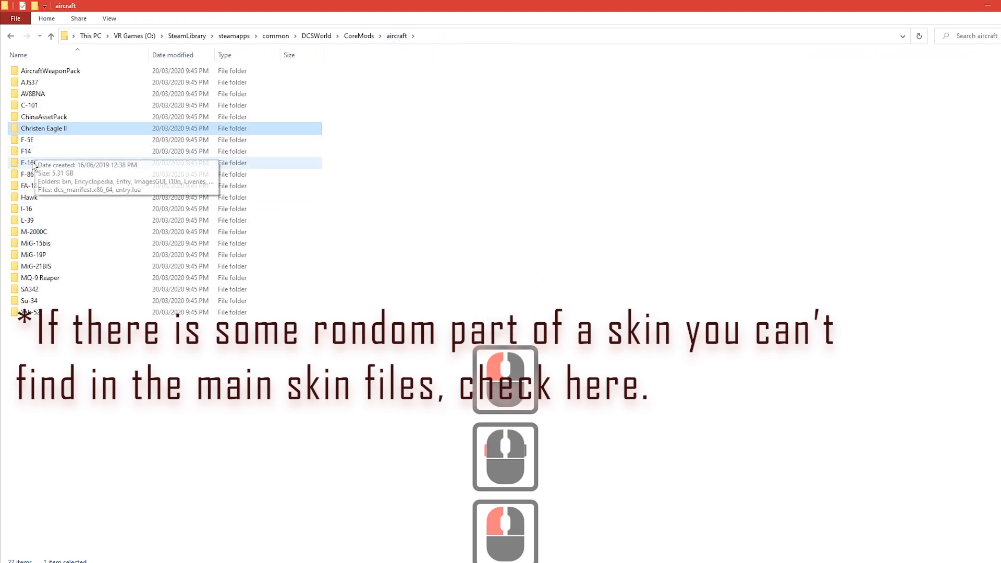
double_click(47, 187)
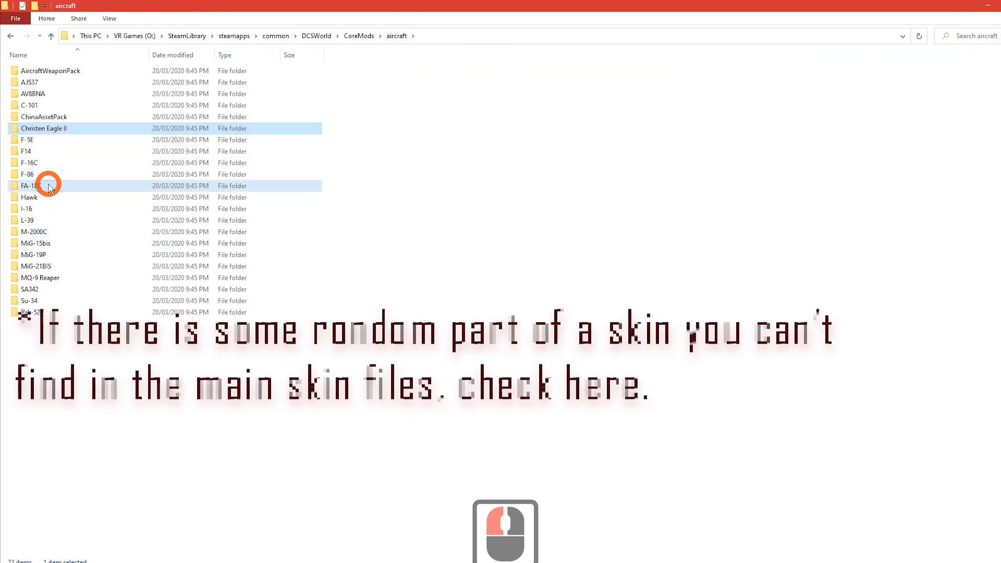
left_click(33, 106)
double_click(34, 106)
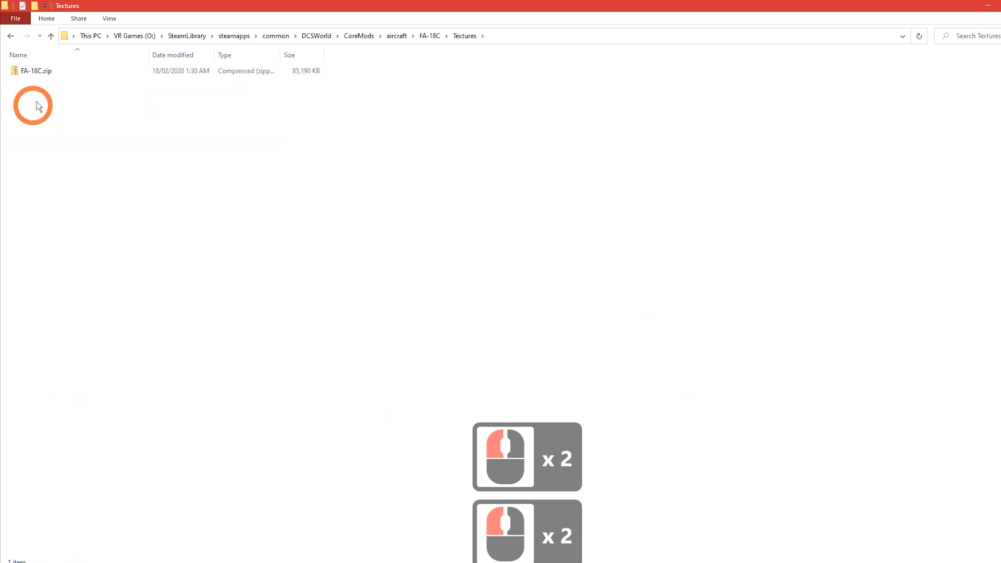
double_click(28, 73)
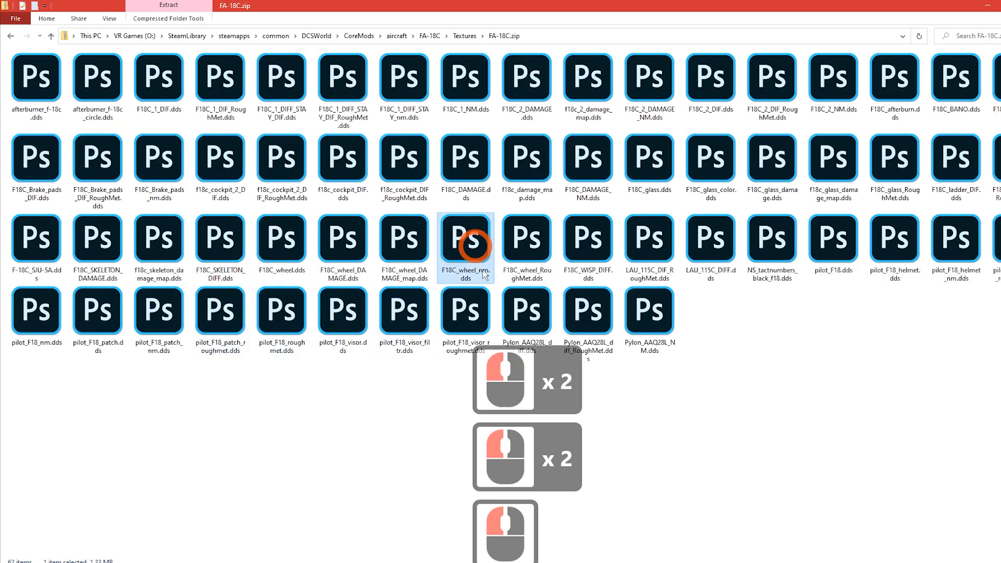
- Open F18C_1_DIF.dds from FA-18C.zip in Photoshop without separate mip-map layers, view the texture, and close it
left_click(394, 152)
left_click(342, 164)
left_click(351, 83)
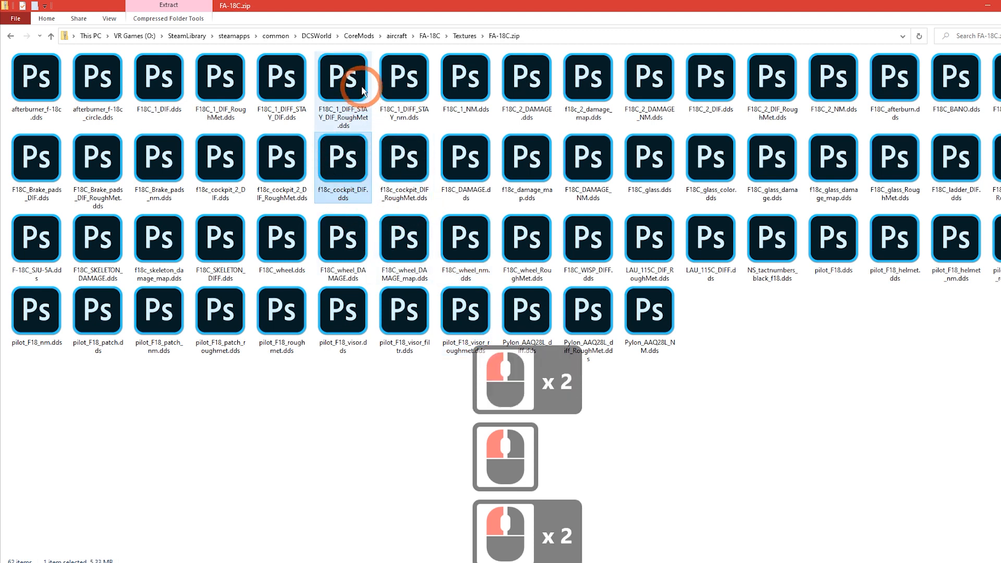
left_click(185, 69)
left_click(217, 91)
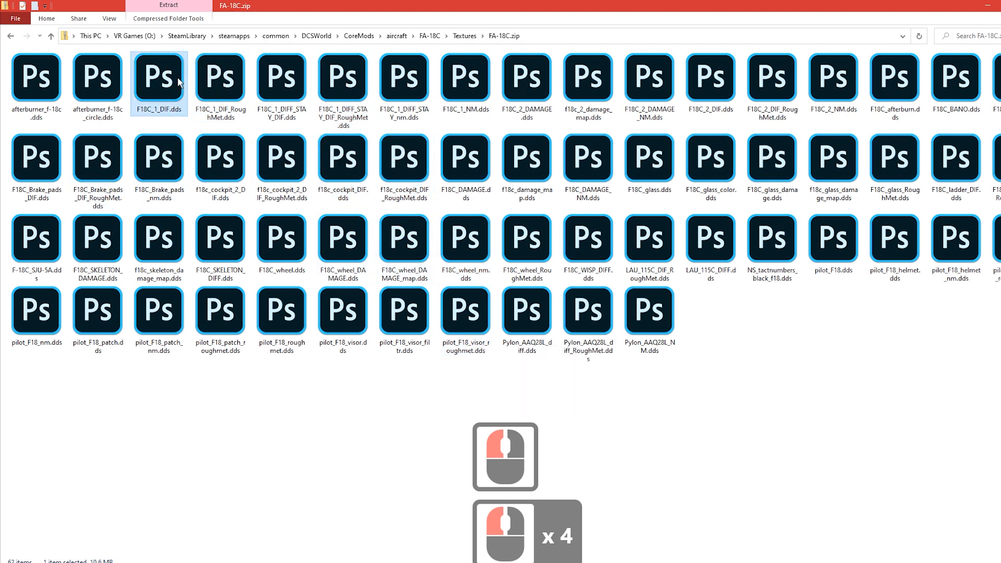
double_click(194, 275)
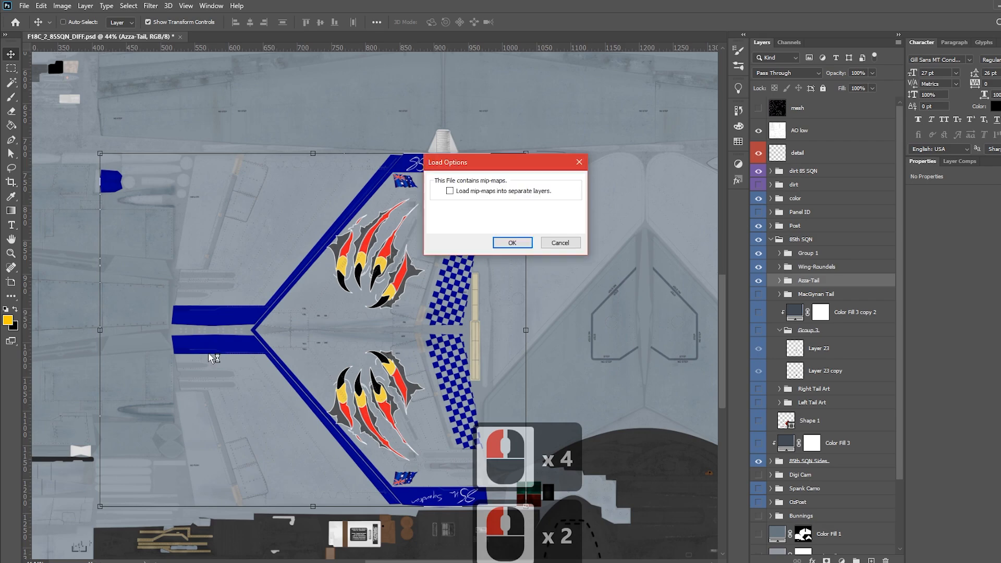
left_click(512, 243)
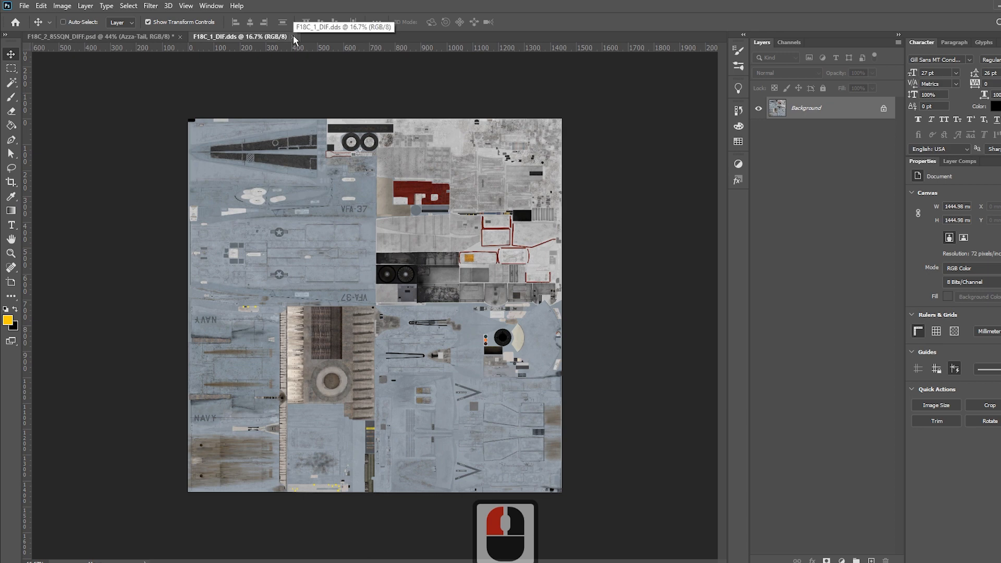
left_click(294, 37)
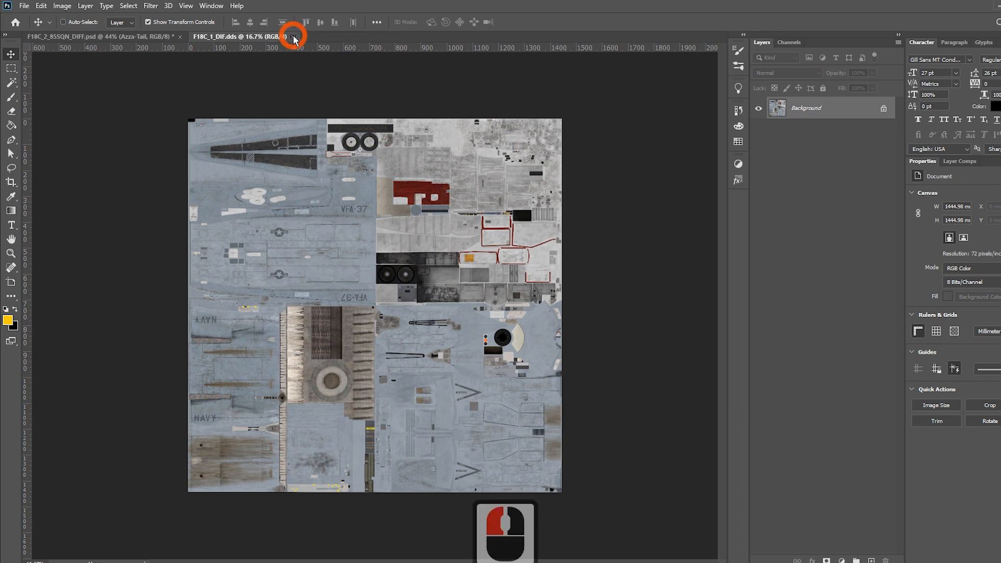
left_click(998, 4)
- Open F18C_1_DIF_RoughMet.dds in Photoshop without separate mip-map layers and display its colour channels
double_click(214, 83)
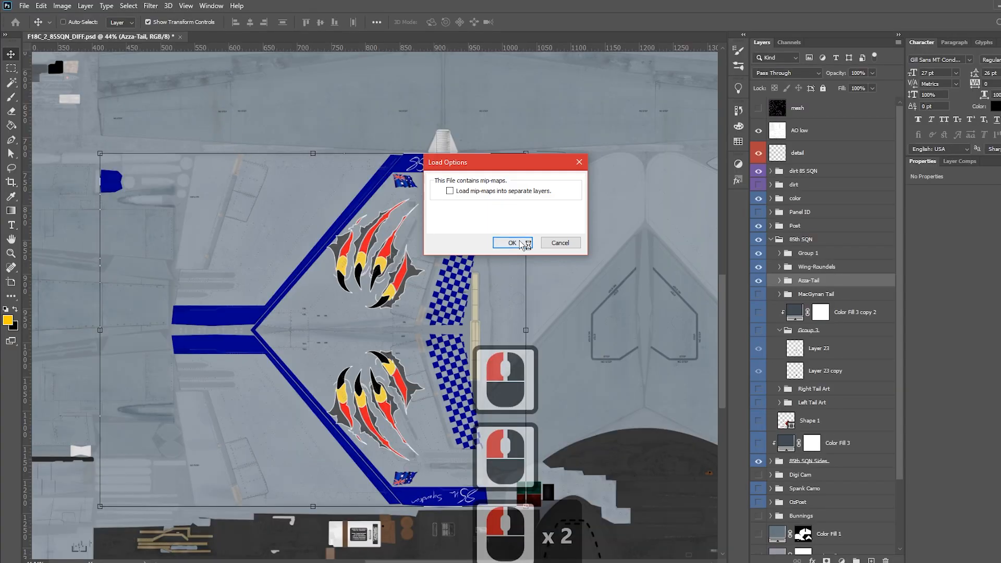
left_click(523, 245)
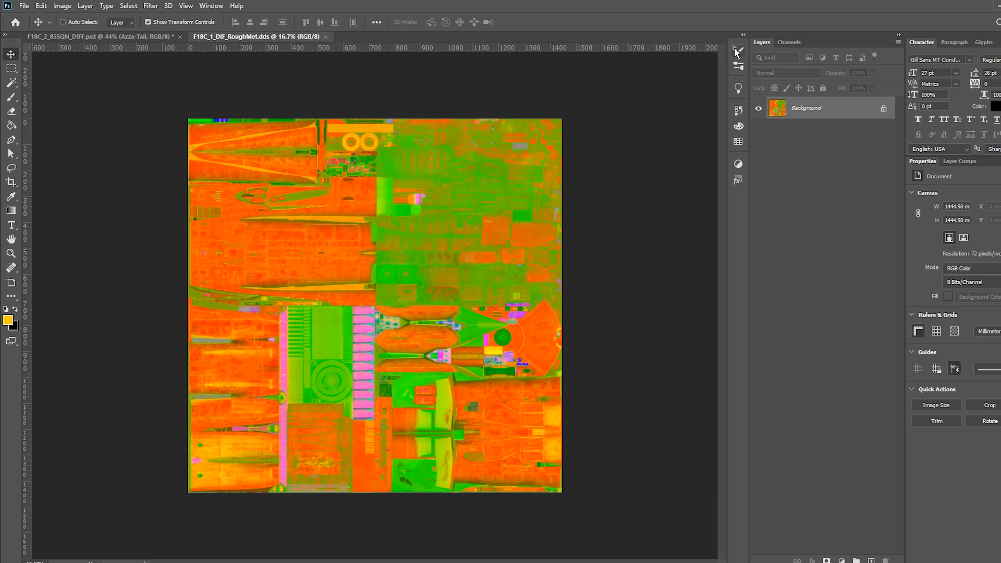
left_click(789, 43)
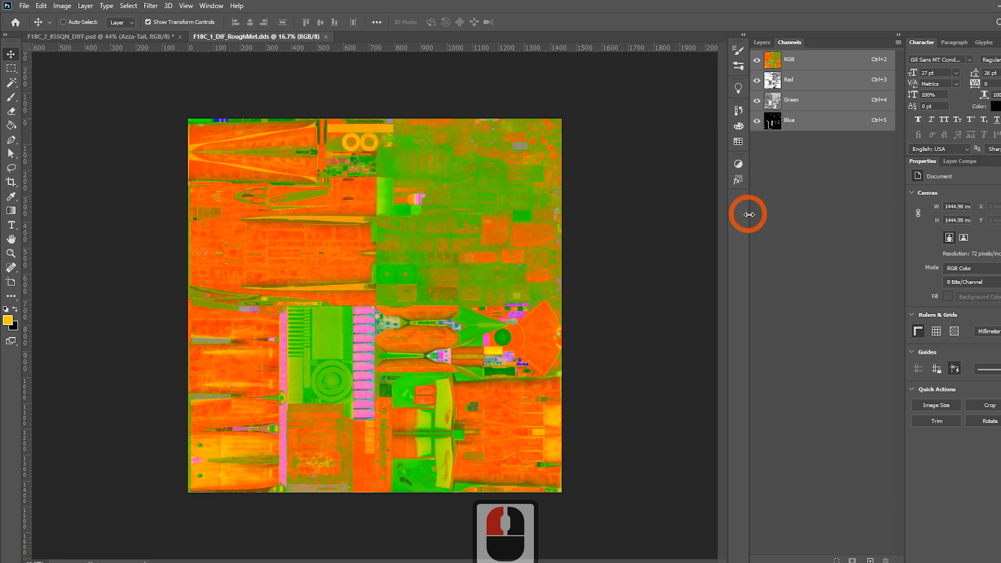
- Inspect the RoughMet texture's red, green and blue channels individually, restore the full RGB view, and close the file
left_click(757, 79)
left_click(758, 100)
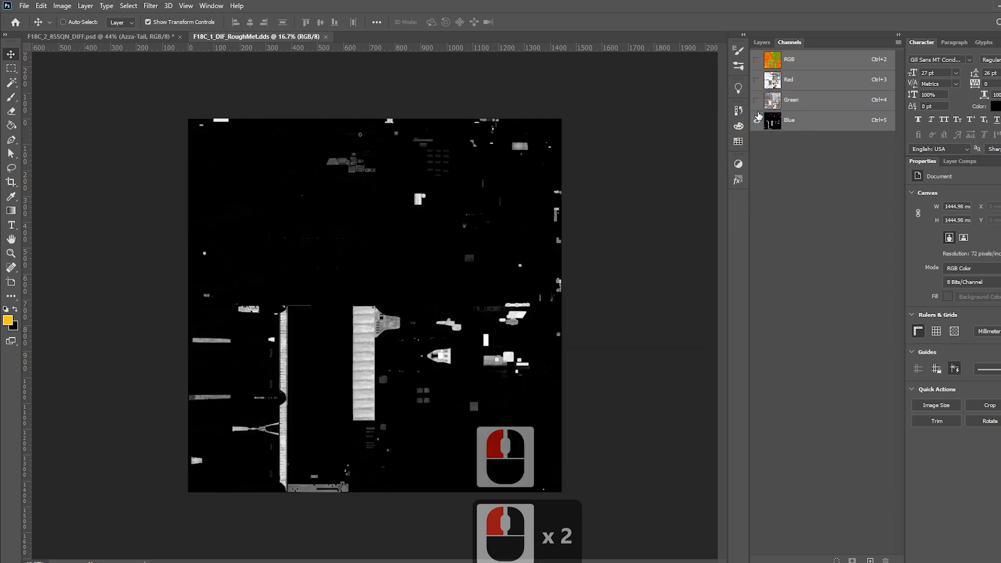
left_click(758, 100)
left_click(758, 121)
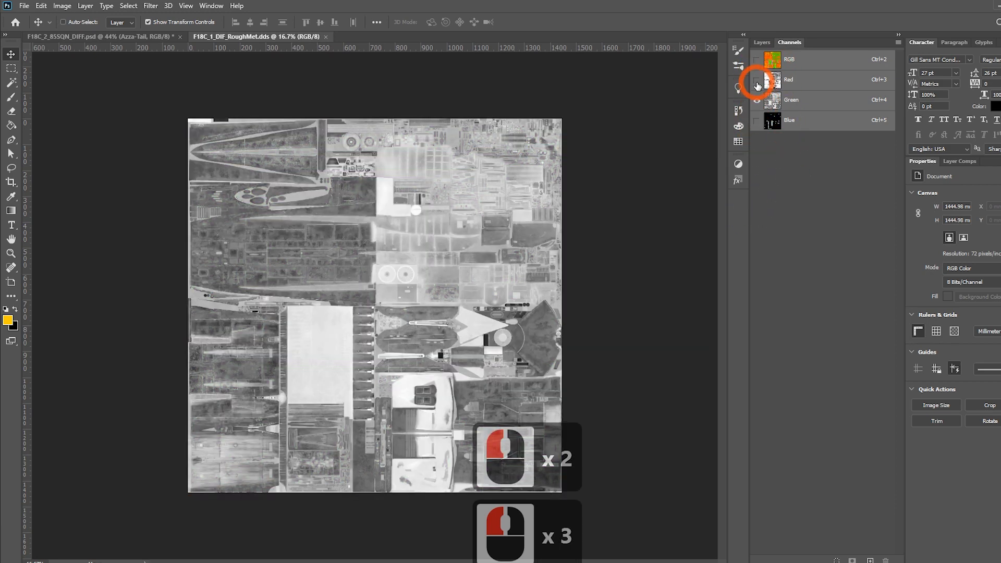
left_click(758, 80)
left_click(757, 59)
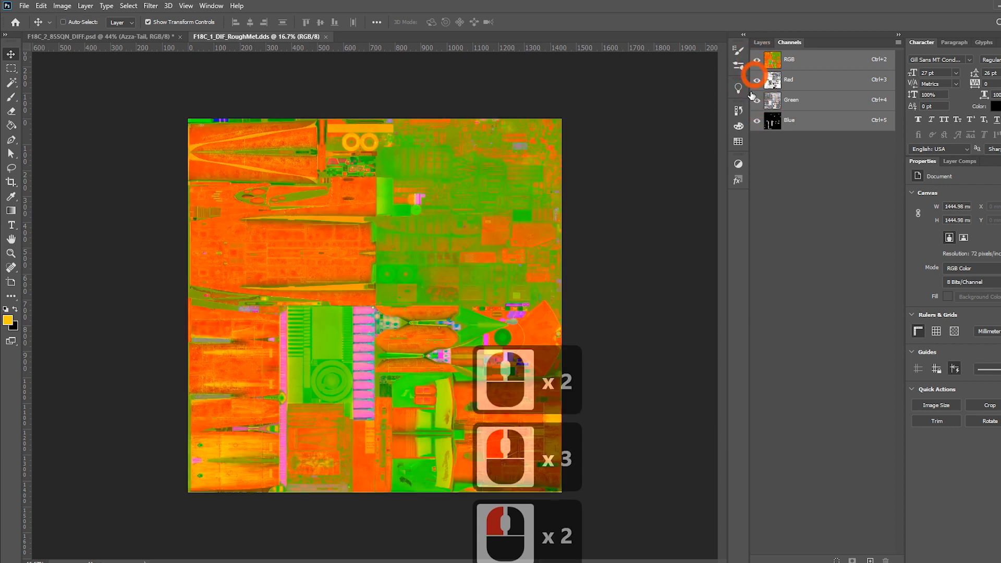
left_click(326, 36)
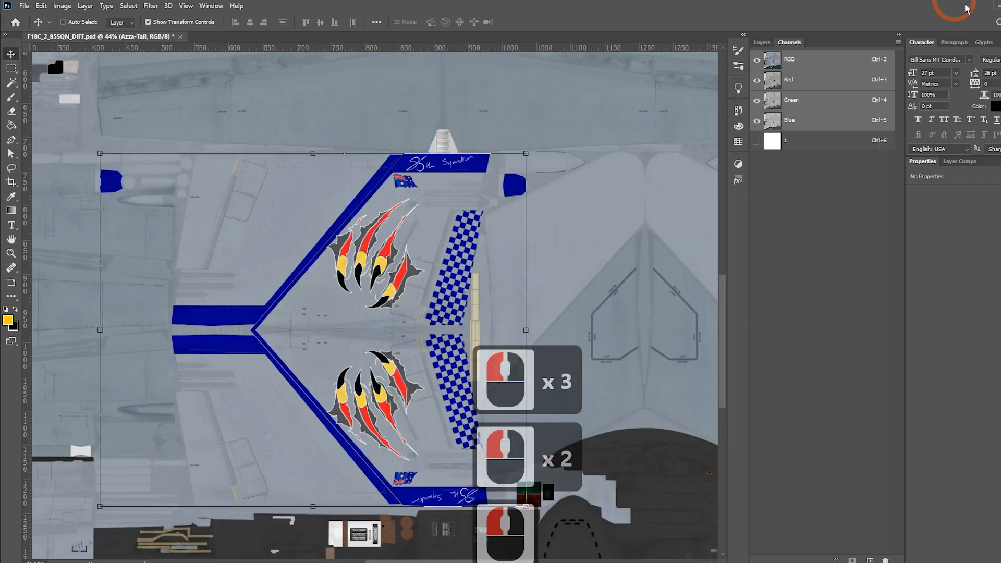
left_click(997, 8)
left_click(409, 293)
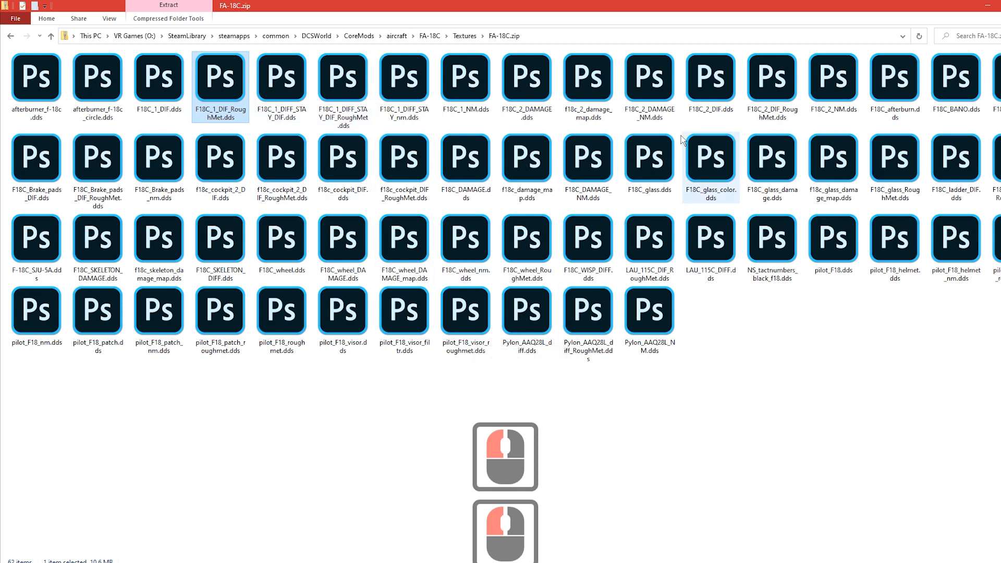
- Go back to the aircraft folder and open the Textures folder of the F-16C
left_click(397, 35)
double_click(27, 163)
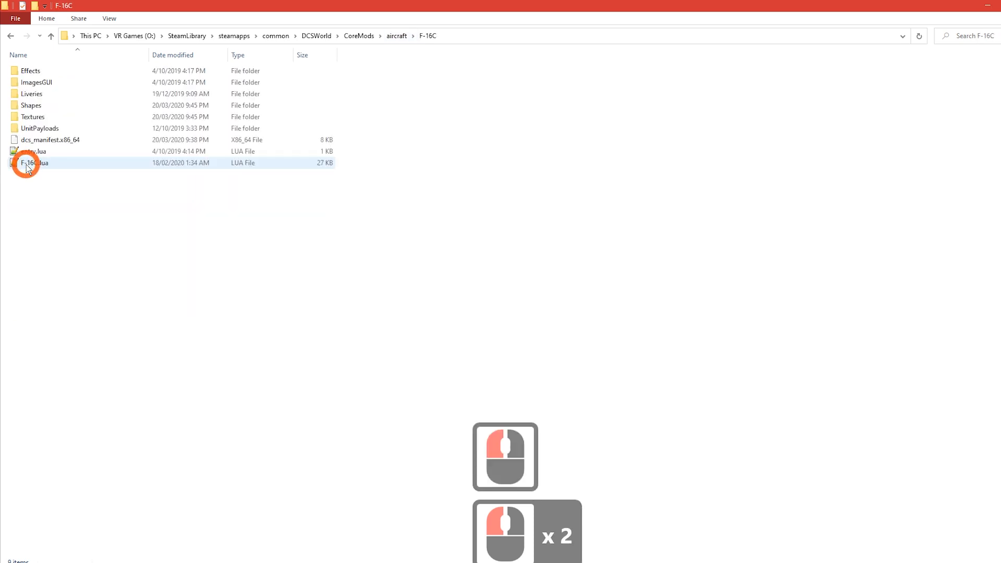
left_click(145, 194)
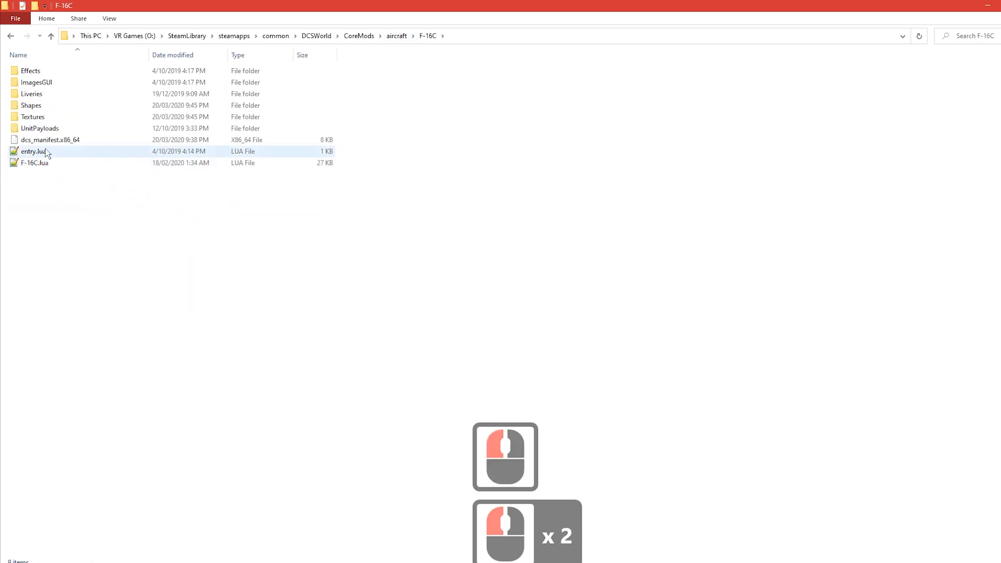
double_click(34, 116)
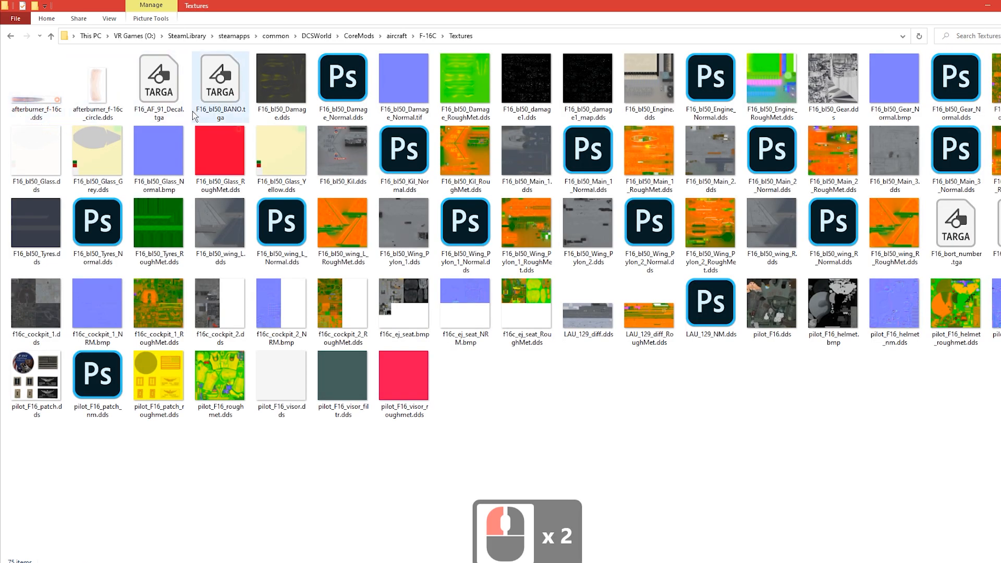
- Open F16_bl50_Main_1.dds in Photoshop without separate mip-map layers to view the F-16C texture
left_click(340, 157)
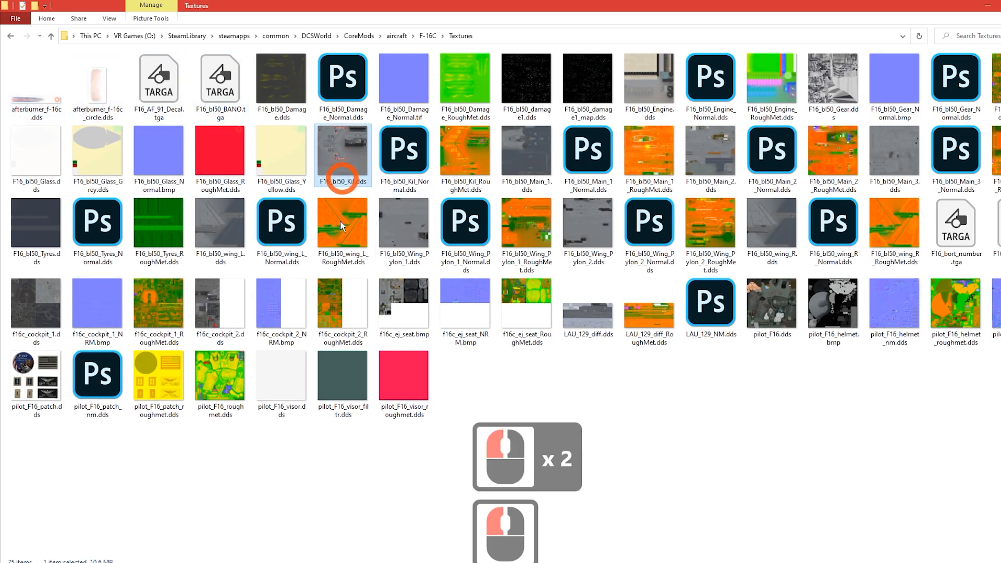
double_click(536, 163)
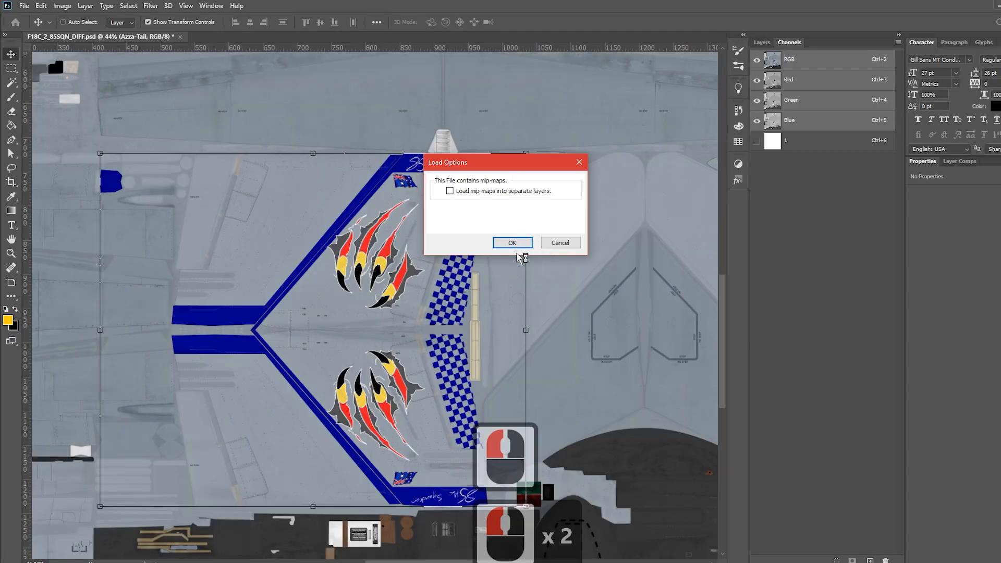
left_click(515, 248)
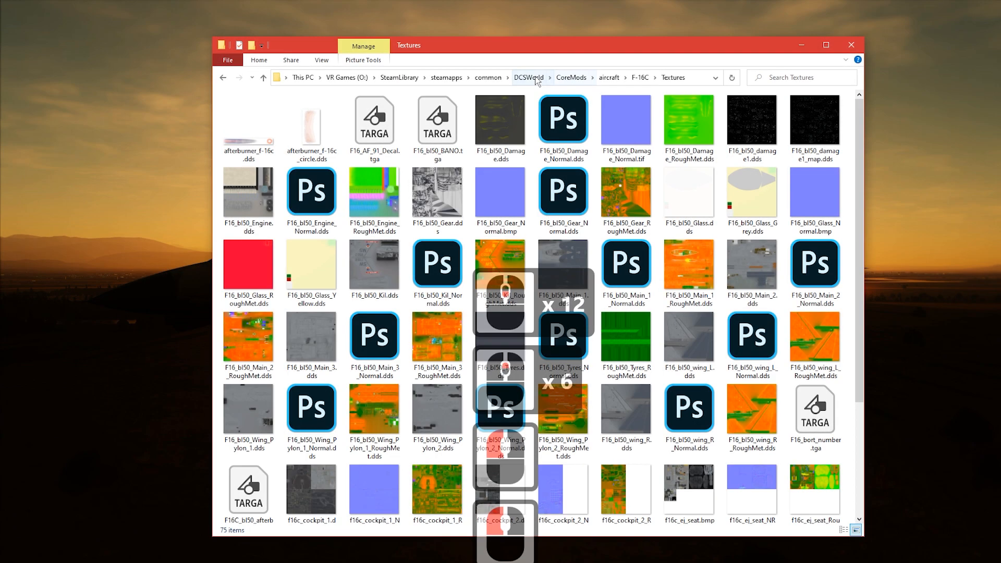
- Go to the DCSWorld folder, check the contents of its DemoMods folder, and return to DCSWorld
left_click(535, 76)
left_click(438, 168)
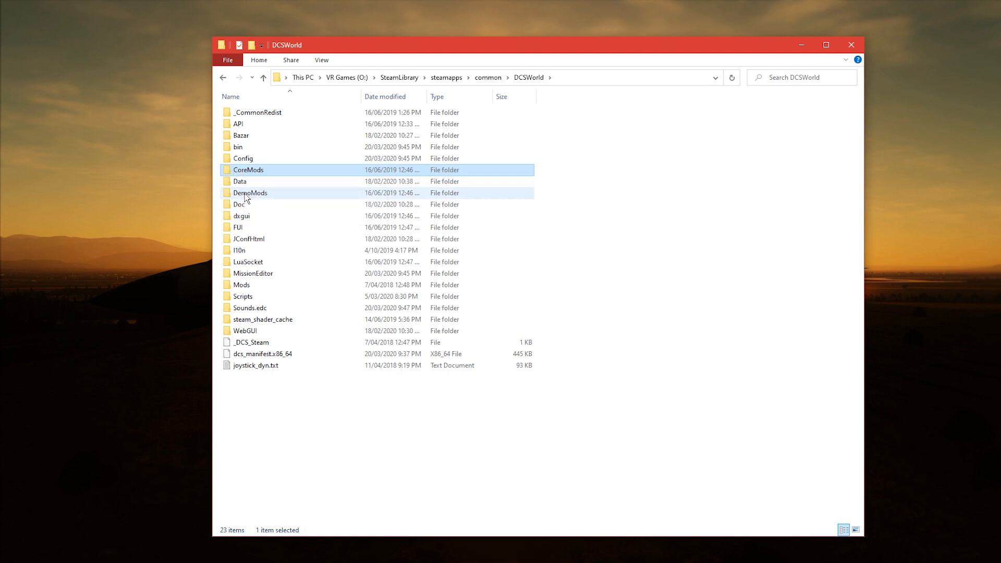
double_click(245, 193)
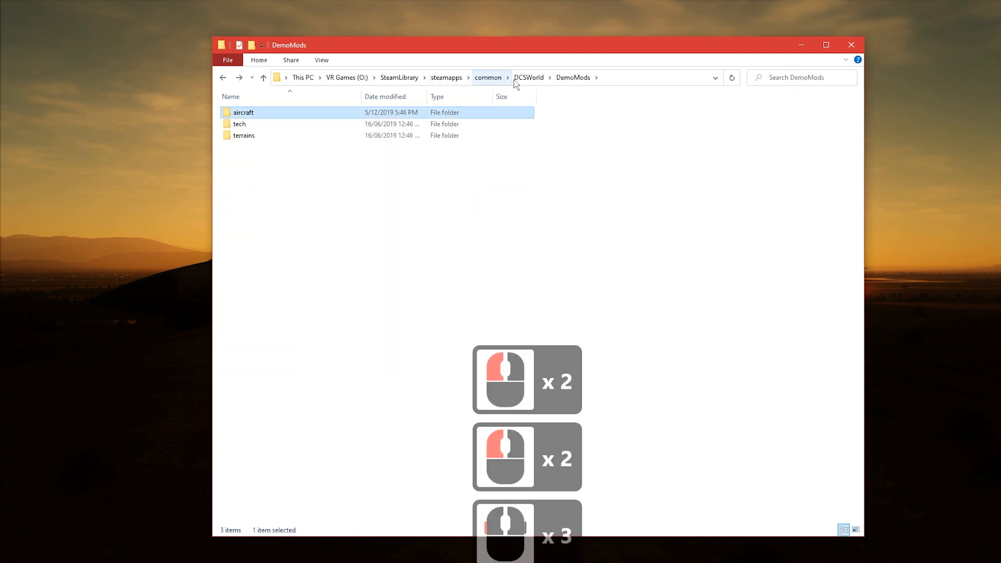
left_click(528, 78)
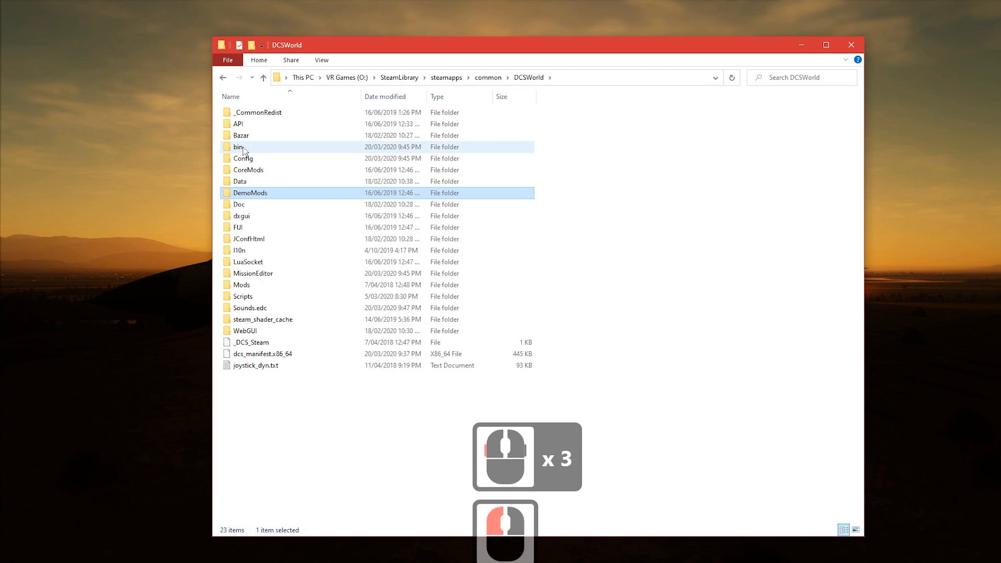
- Launch ModelViewer2.exe from DCSWorld's bin folder and maximize its window
left_click(256, 114)
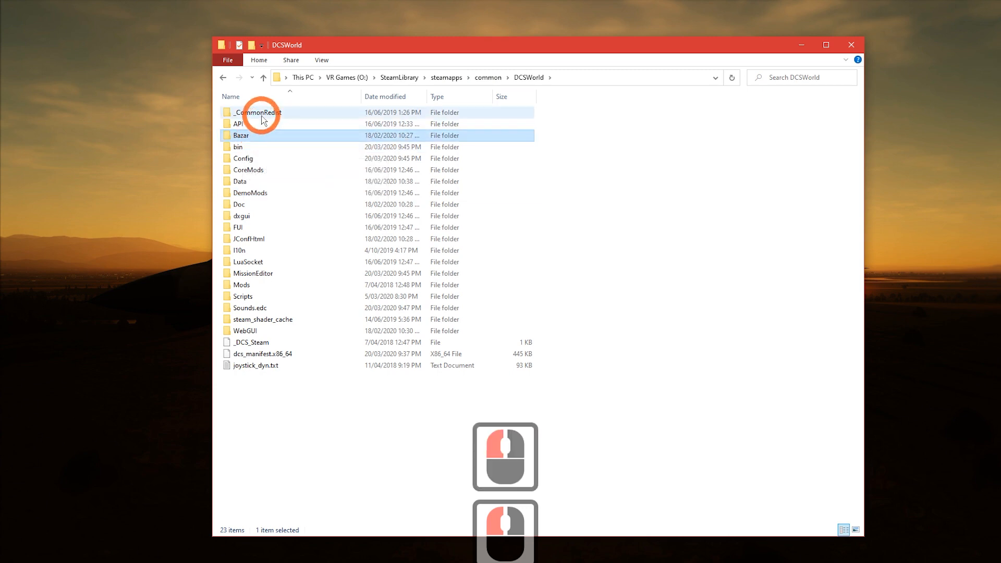
double_click(238, 146)
scroll(459, 313, "down", 2)
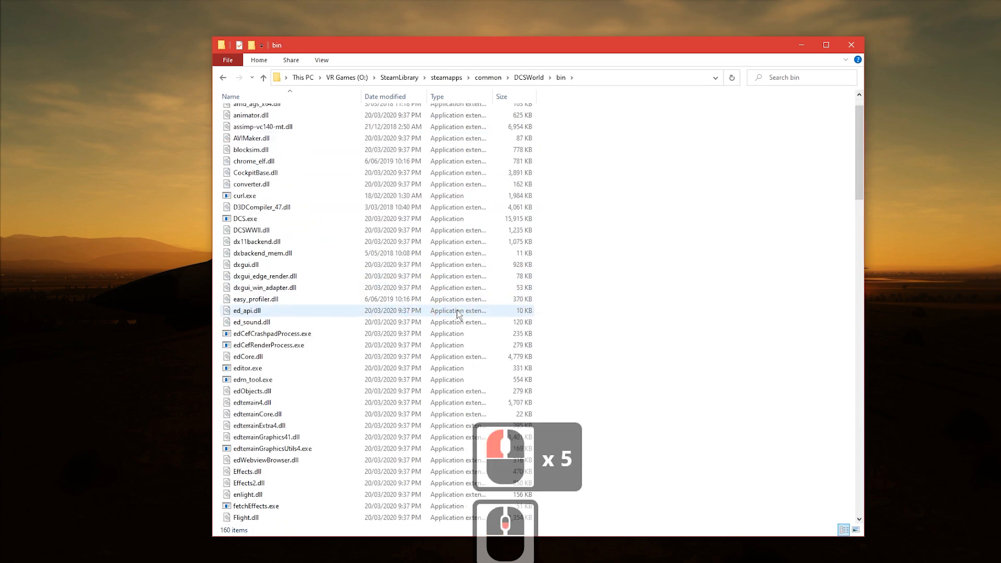
scroll(458, 313, "down", 16)
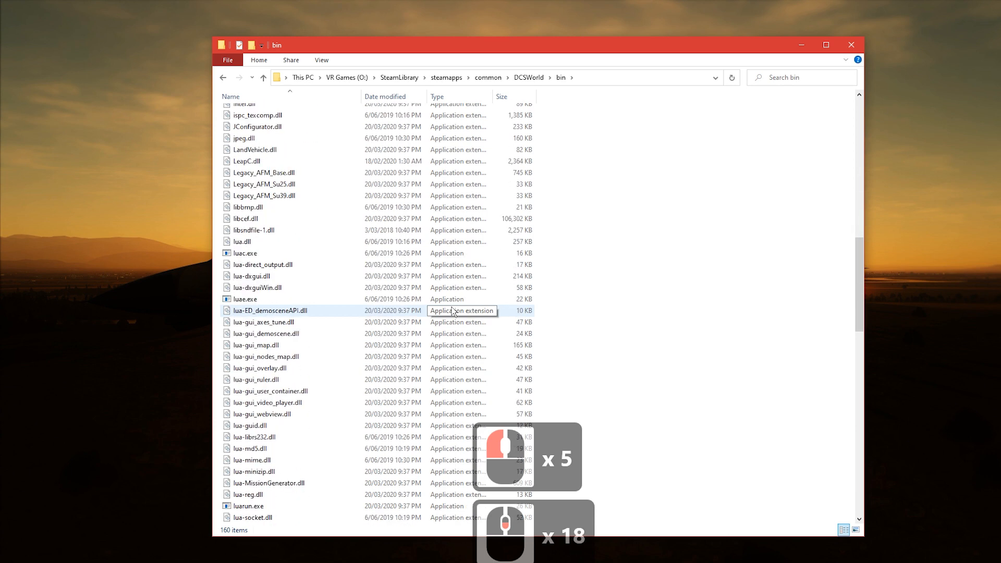
scroll(453, 312, "down", 6)
left_click(266, 356)
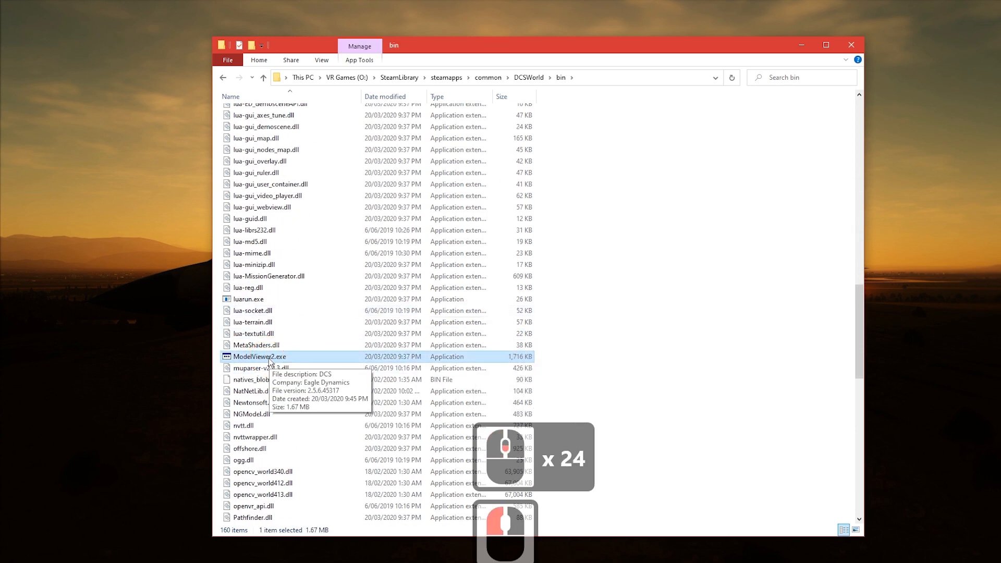
double_click(254, 360)
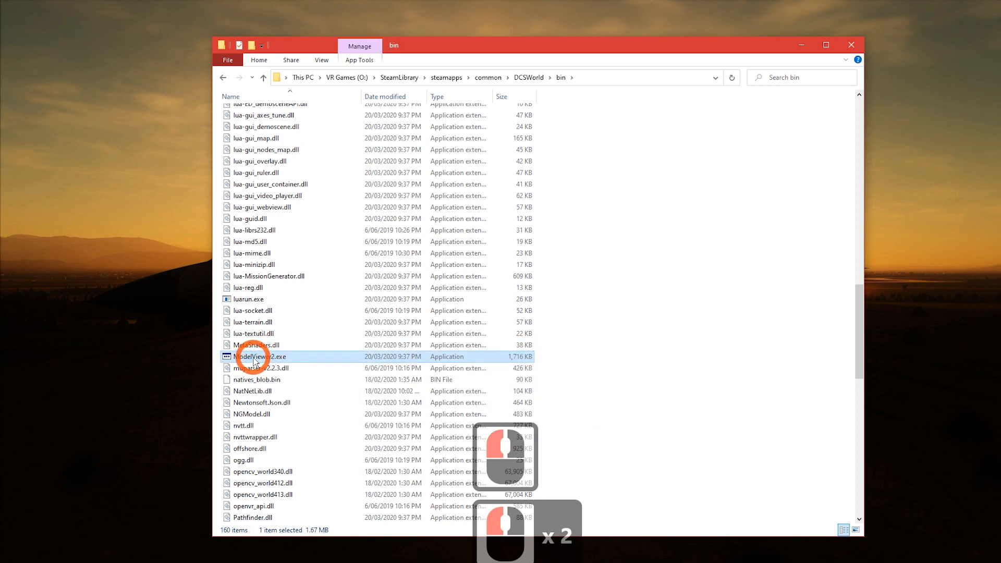
double_click(334, 355)
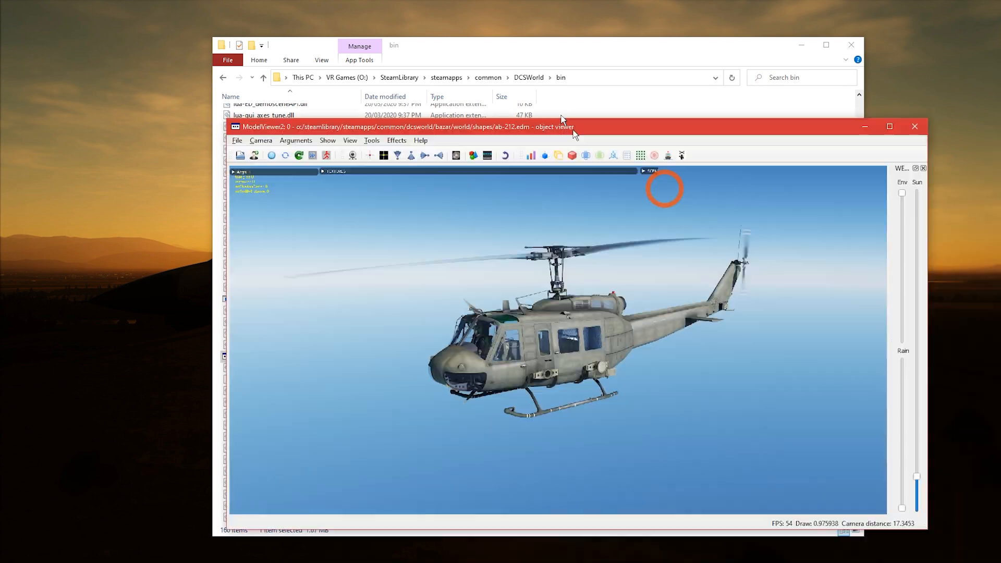
left_click_drag(572, 134, 521, 1)
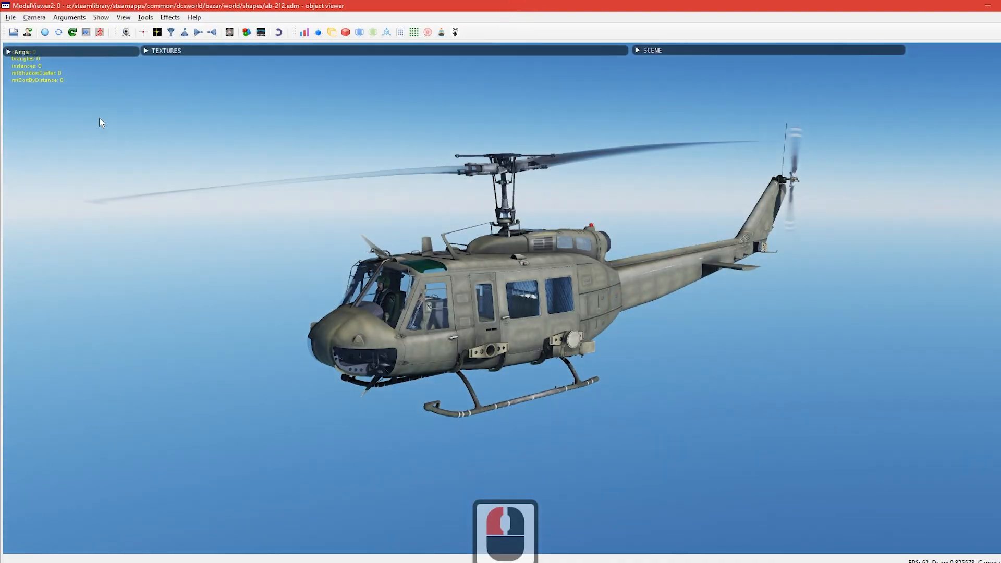
- Load the recently used F-15 model, f-15.edm, into the model viewer
left_click(10, 17)
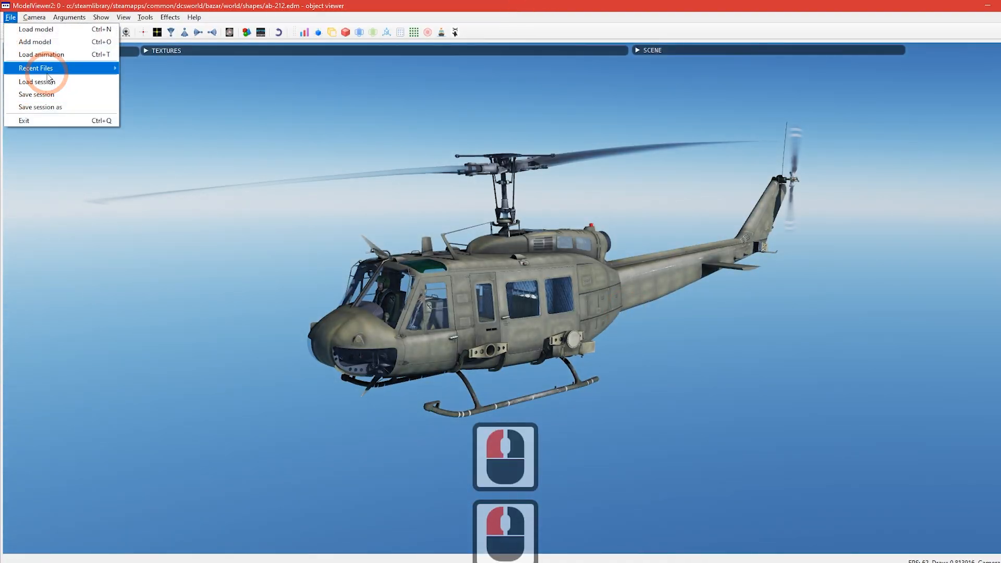
mouse_move(37, 68)
left_click(344, 319)
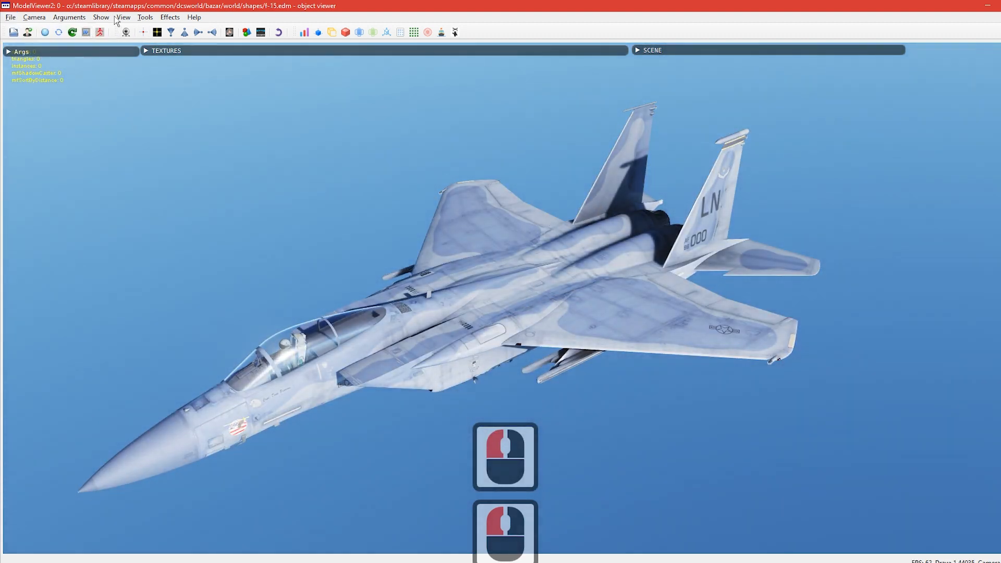
- Open the liveries tool, move its window clear of the aircraft, and choose the f-15c database type
left_click(145, 17)
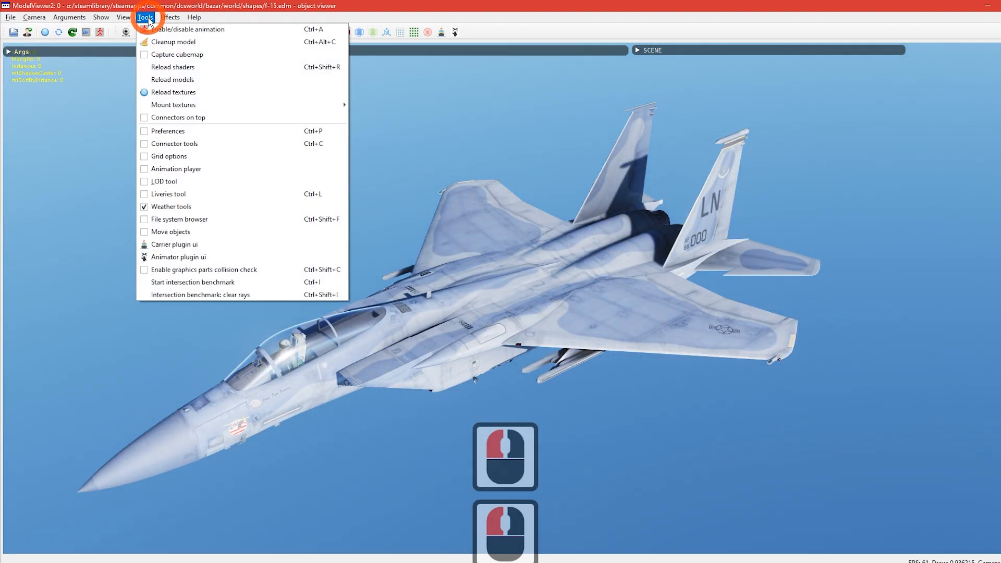
left_click(183, 195)
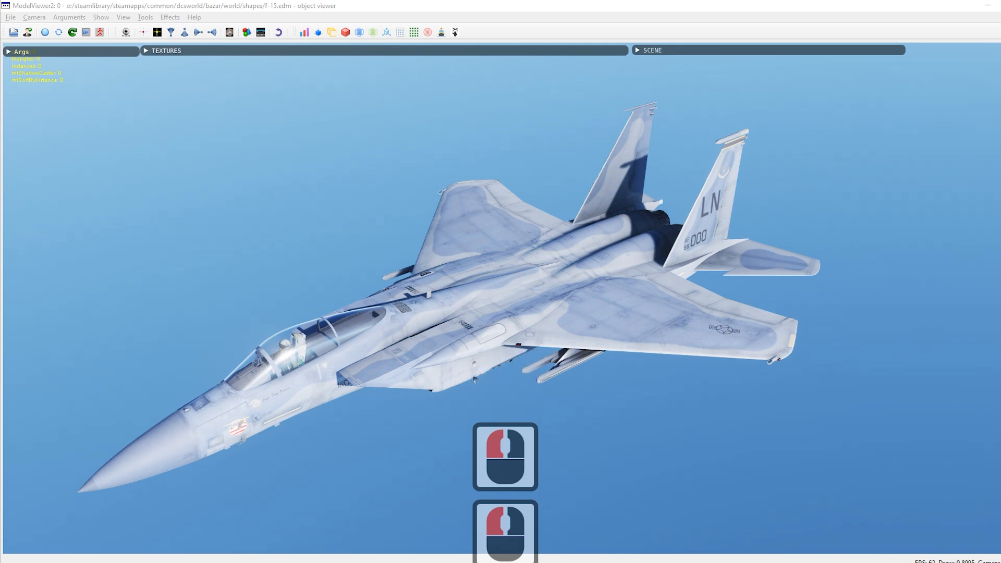
left_click_drag(1000, 156, 808, 269)
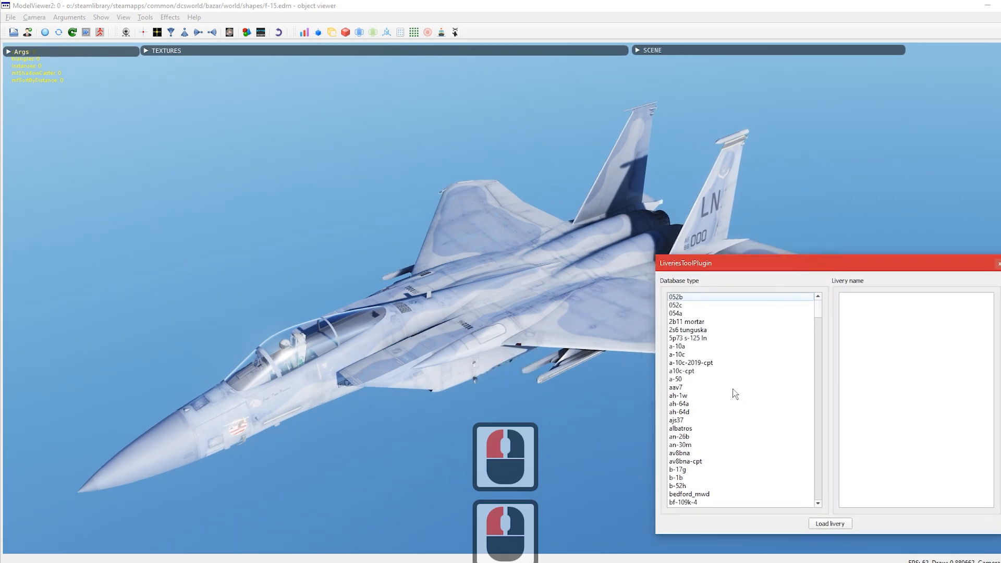
scroll(736, 386, "down", 9)
scroll(736, 397, "down", 16)
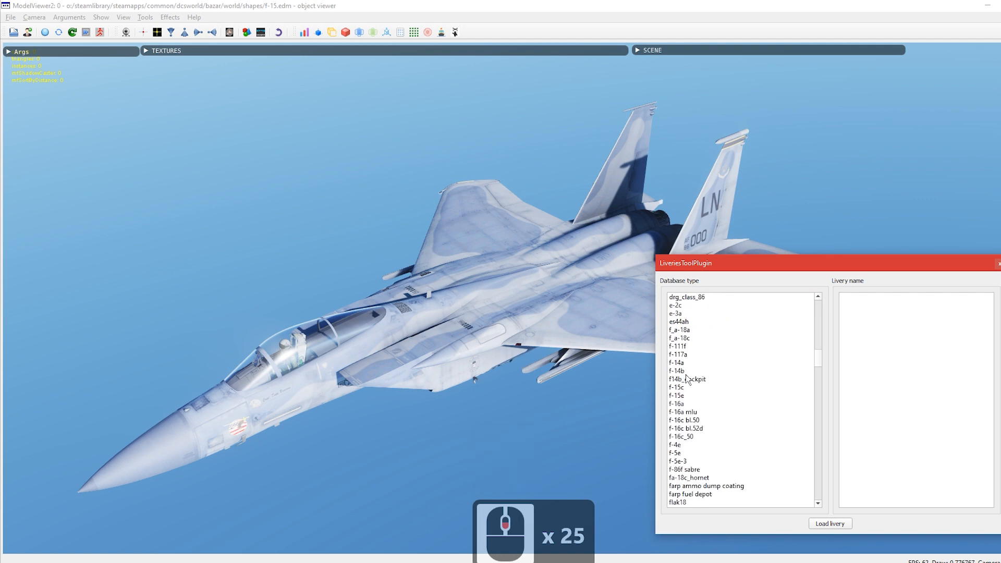
left_click(679, 389)
- Preview several F-15C liveries on the model, including HAF AEGEAN GHOST, Ferris Scheme, the 65th Aggressor SQN variants and 433rd Weapons SQN (WA)
left_click(870, 297)
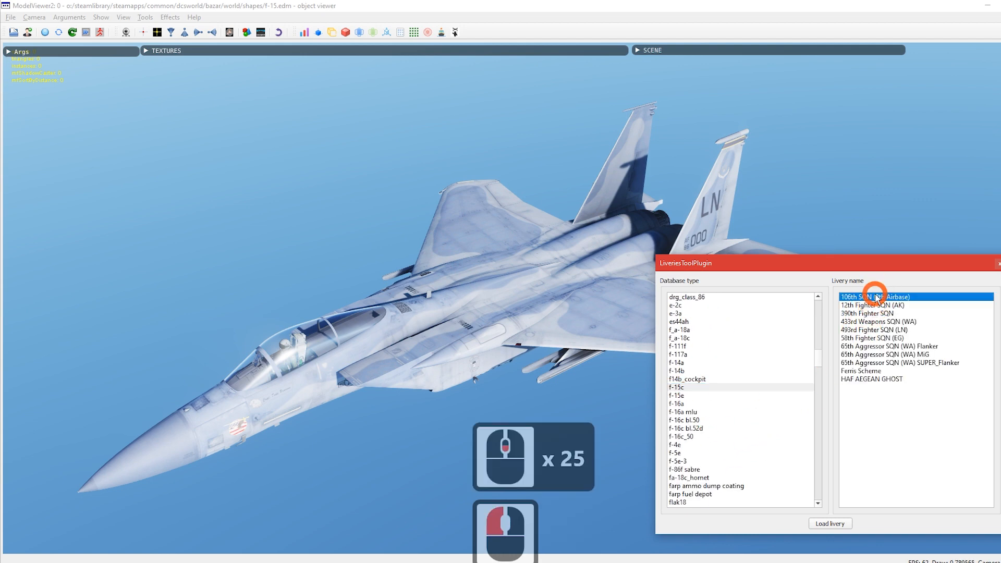
left_click(870, 305)
left_click(869, 346)
left_click(869, 348)
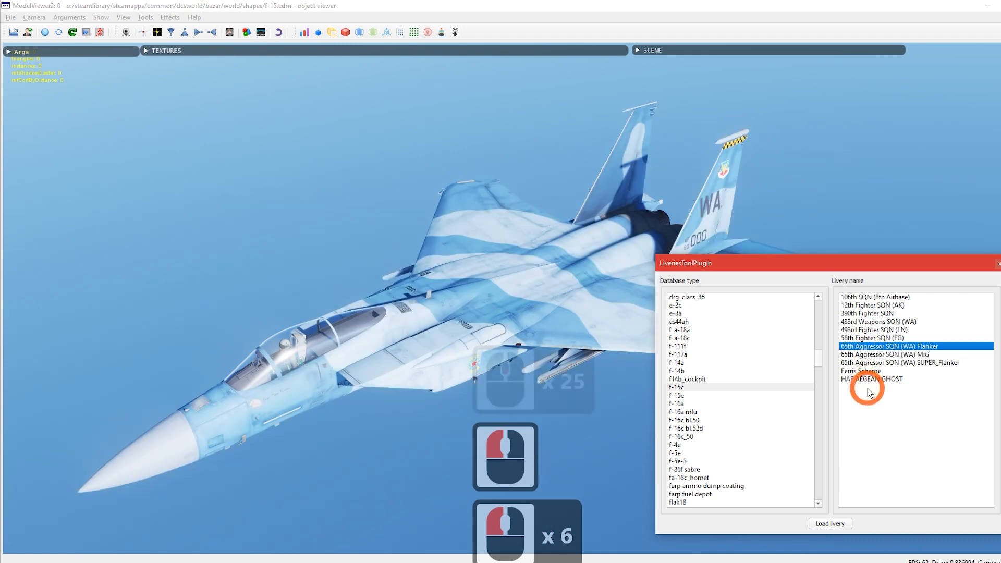
double_click(866, 381)
double_click(868, 371)
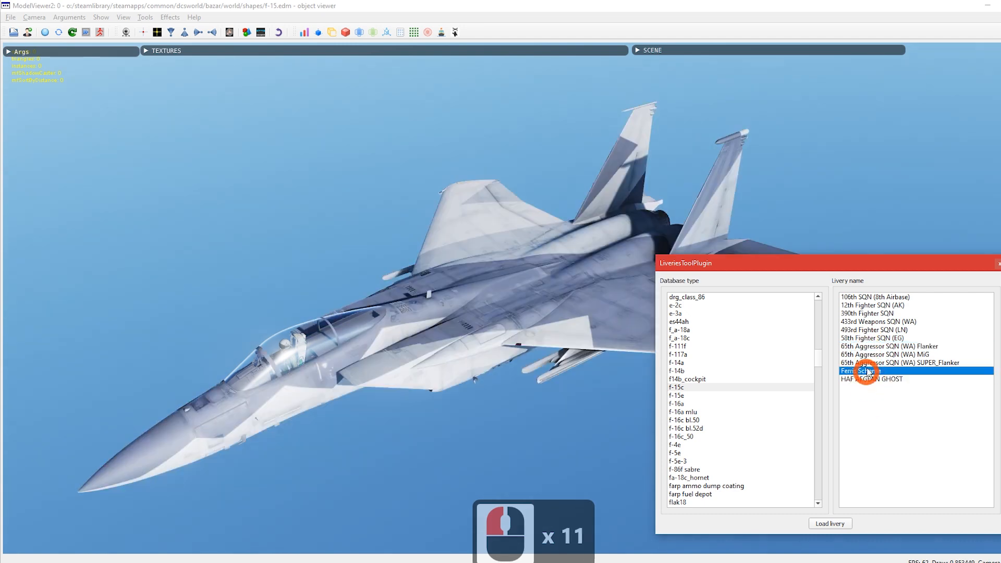
double_click(869, 363)
double_click(869, 354)
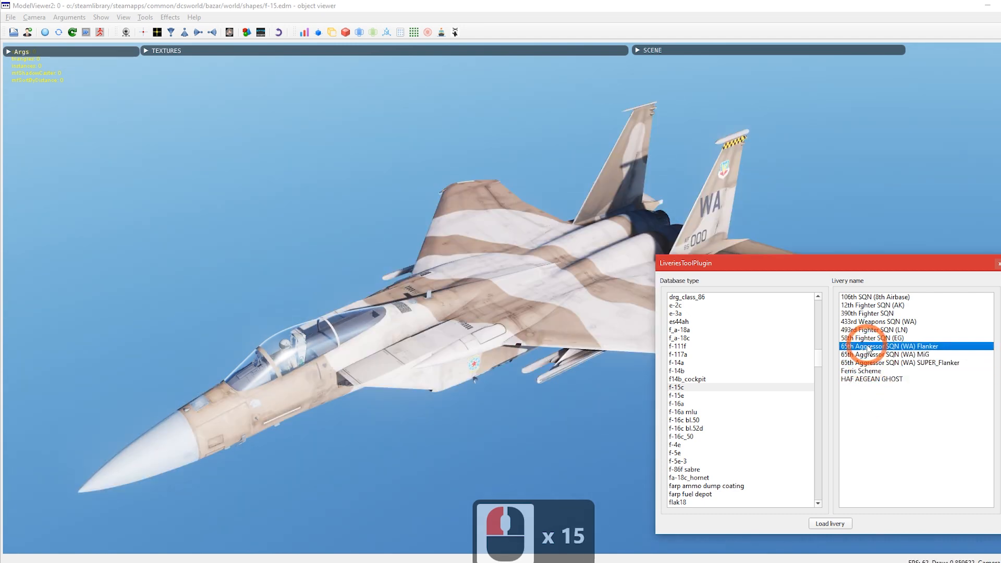
double_click(869, 347)
double_click(874, 322)
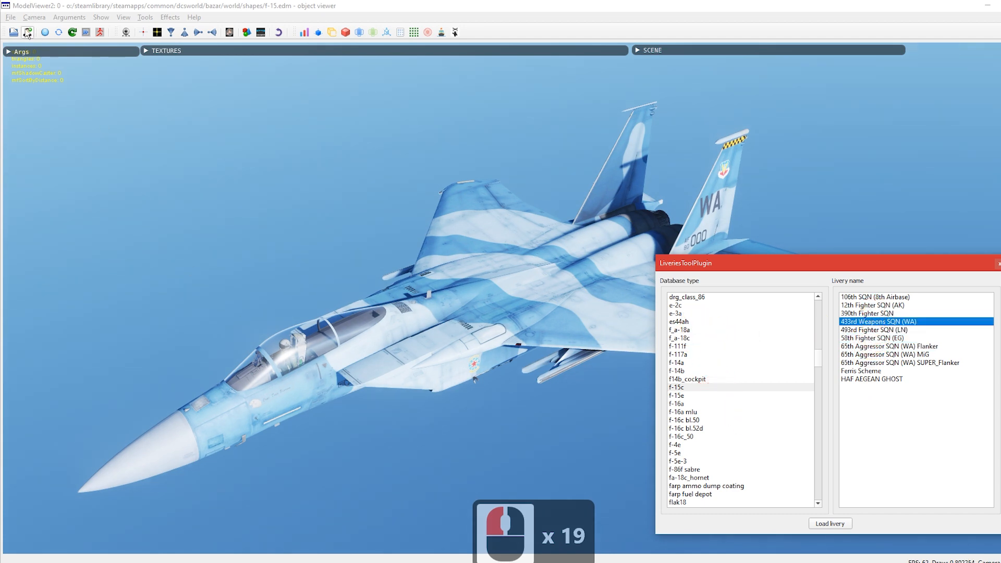
- Load the recently used fa-18c.edm model and choose the fa-18c_hornet database type in the liveries tool
left_click(10, 18)
mouse_move(37, 68)
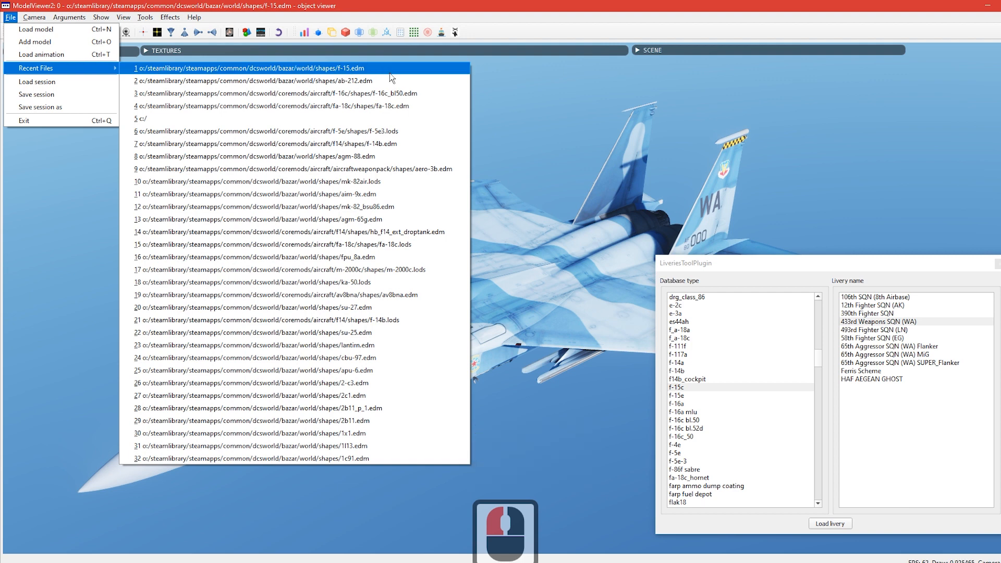
left_click(396, 108)
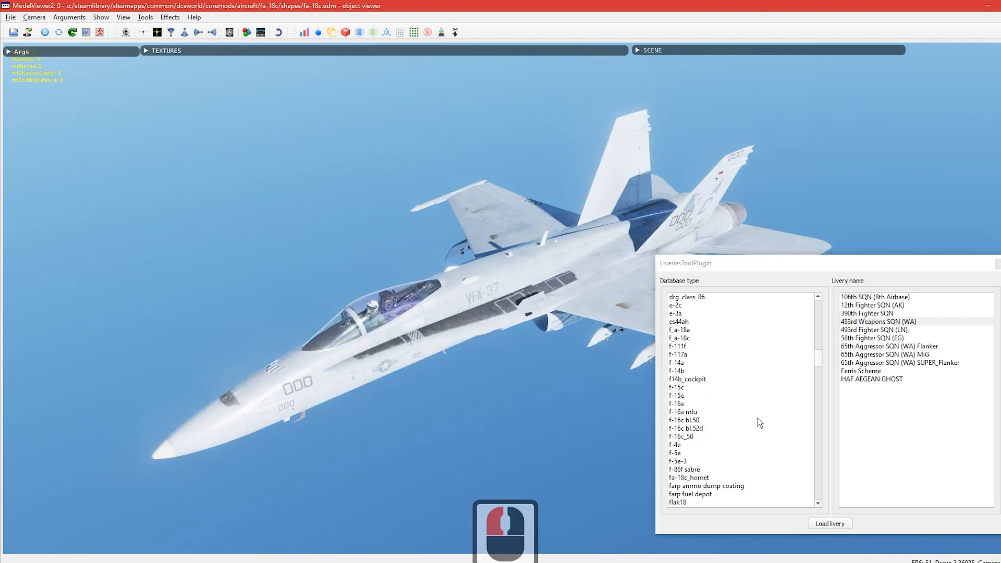
scroll(714, 461, "down", 1)
left_click(698, 454)
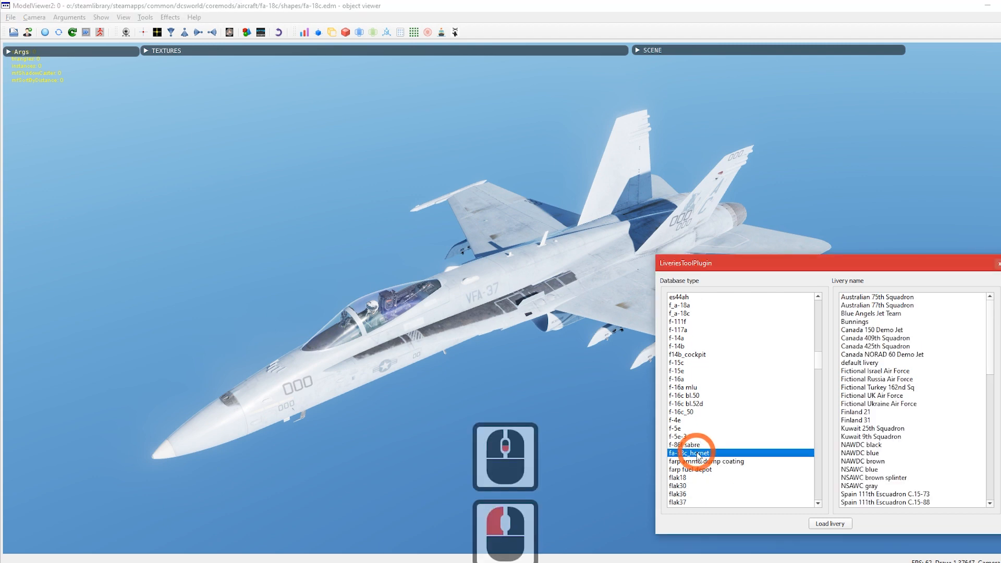
- Preview Hornet liveries from Australian 75th Squadron through Fictional Ukraine Air Force on the F/A-18C model
left_click(890, 298)
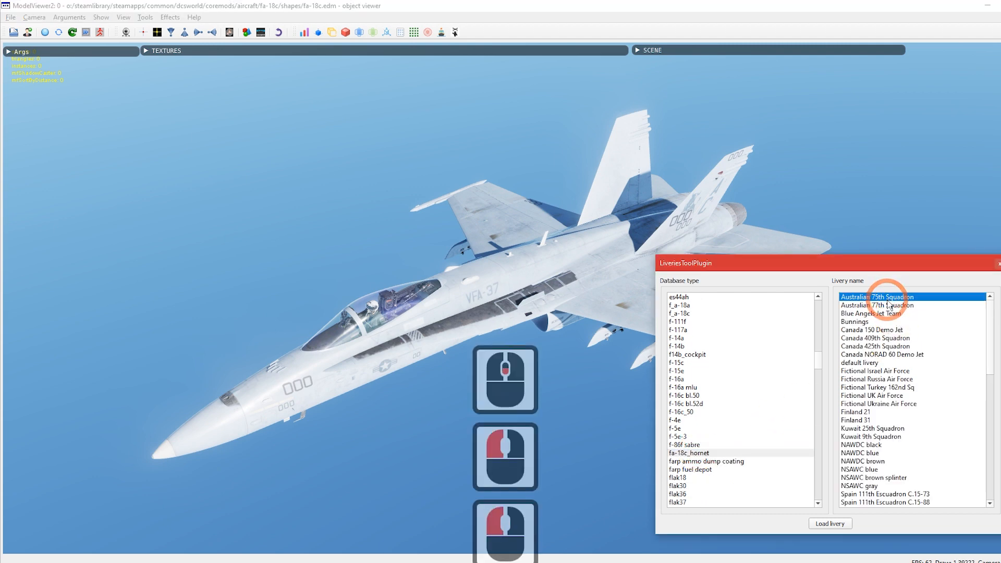
double_click(888, 301)
left_click(889, 306)
left_click(877, 319)
double_click(869, 406)
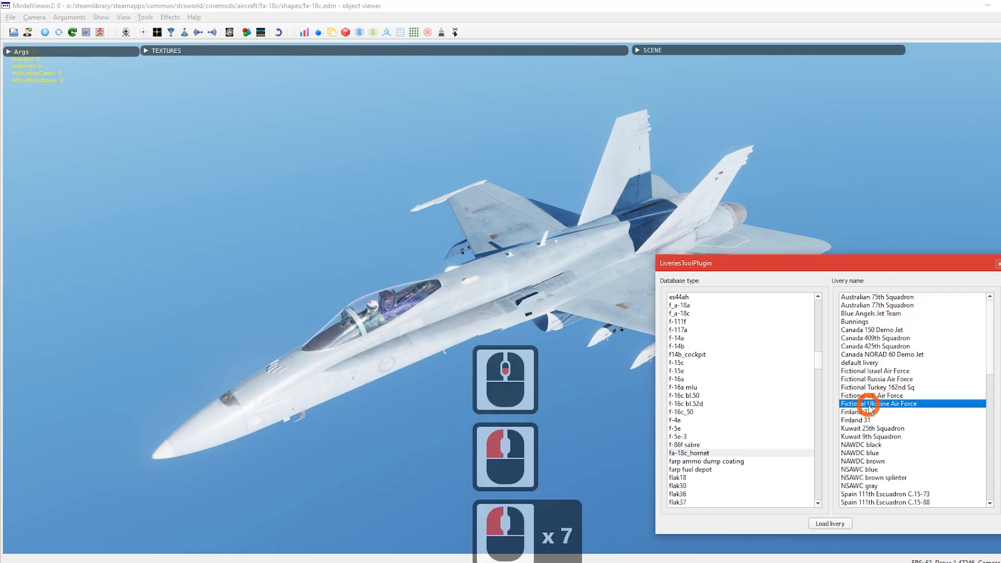
left_click(870, 406)
- Look through the rest of the Hornet livery list, apply the Bunnings livery, and inspect the aircraft from other angles
scroll(885, 469, "down", 17)
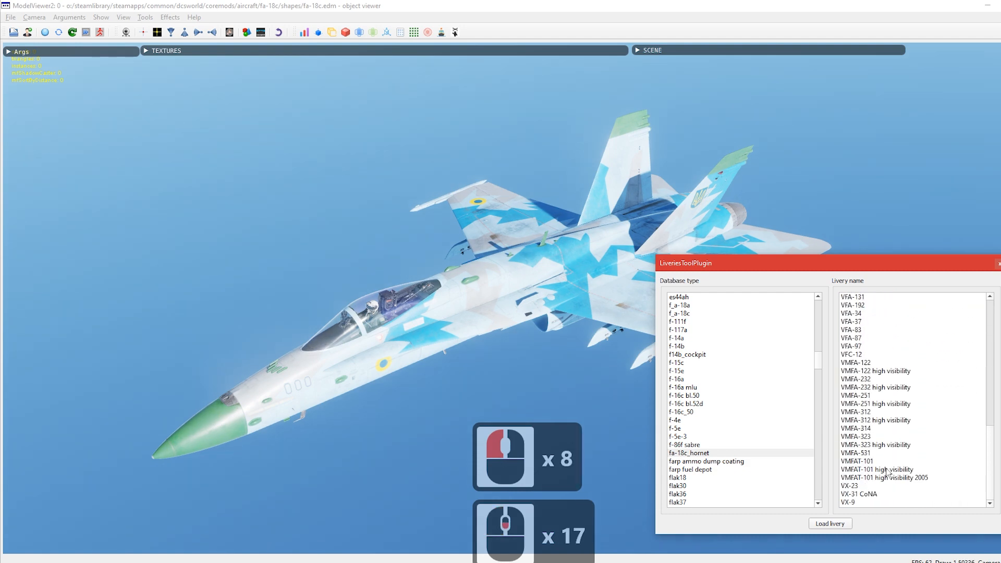
scroll(886, 472, "down", 3)
scroll(885, 468, "up", 19)
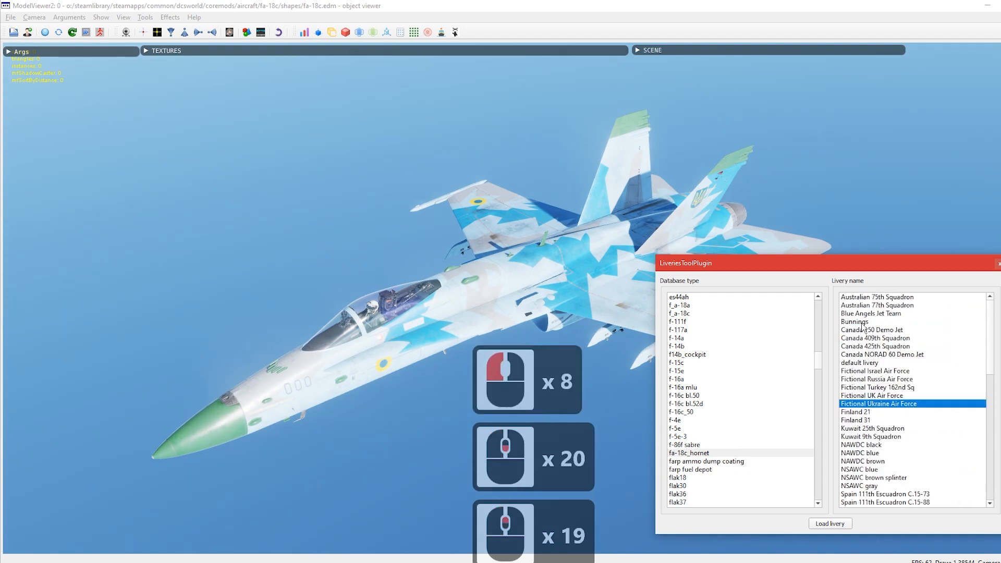
double_click(863, 322)
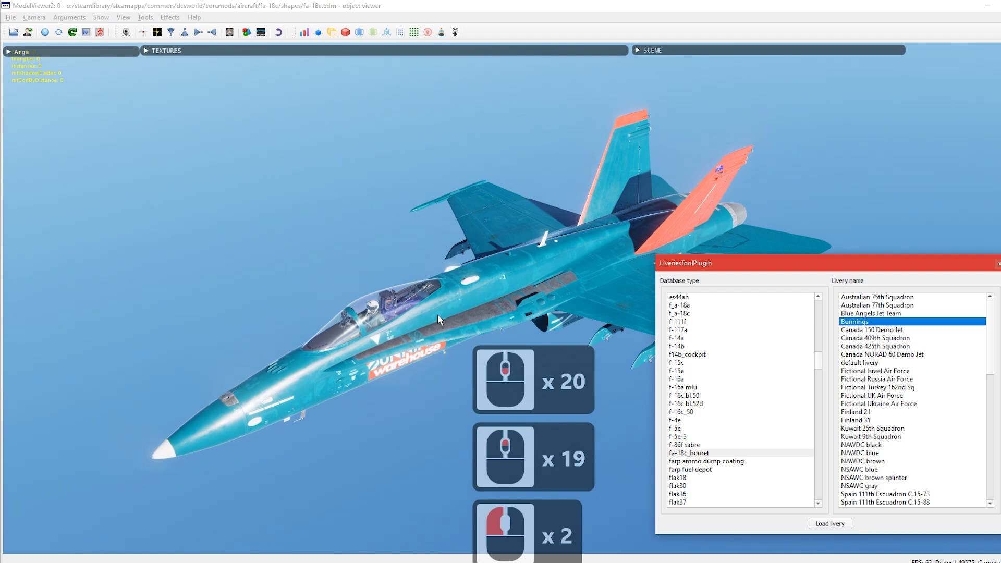
right_click(367, 302)
left_click_drag(360, 357, 534, 260)
left_click_drag(296, 283, 463, 283)
scroll(436, 292, "down", 7)
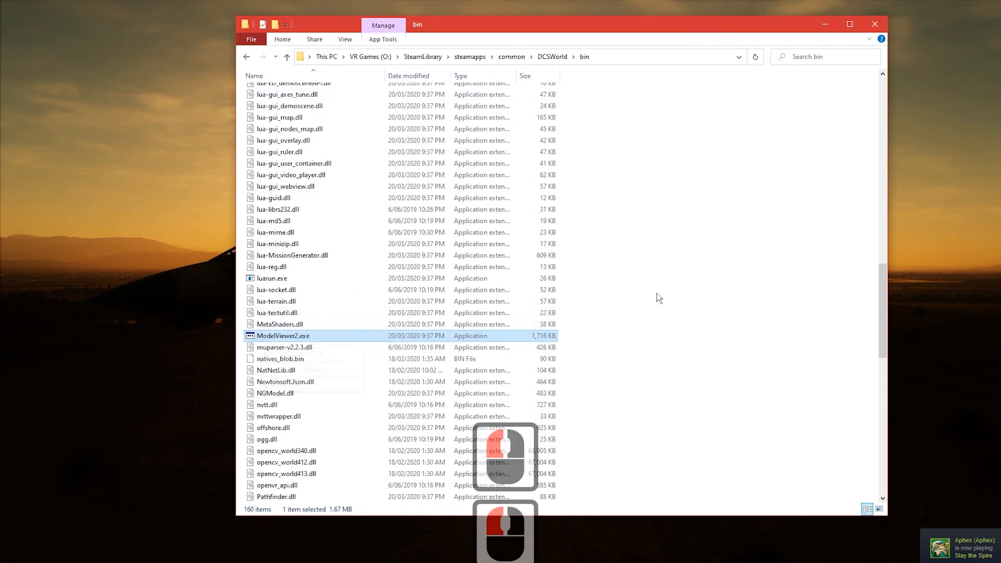
- In File Explorer, leave DCSWorld's bin folder and open the Saved Games folder inside the Windows user's folder on drive C
left_click(585, 353)
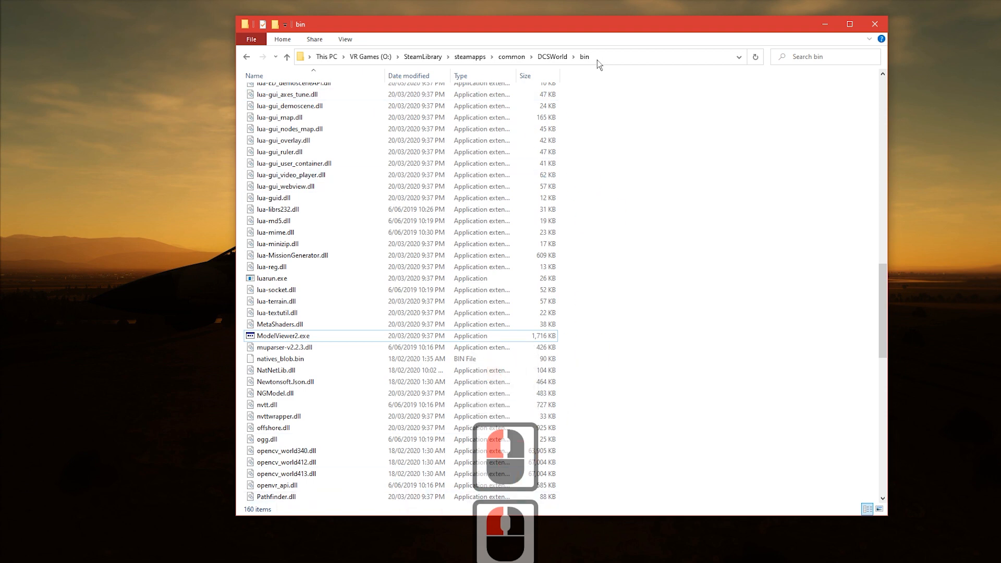
left_click(553, 57)
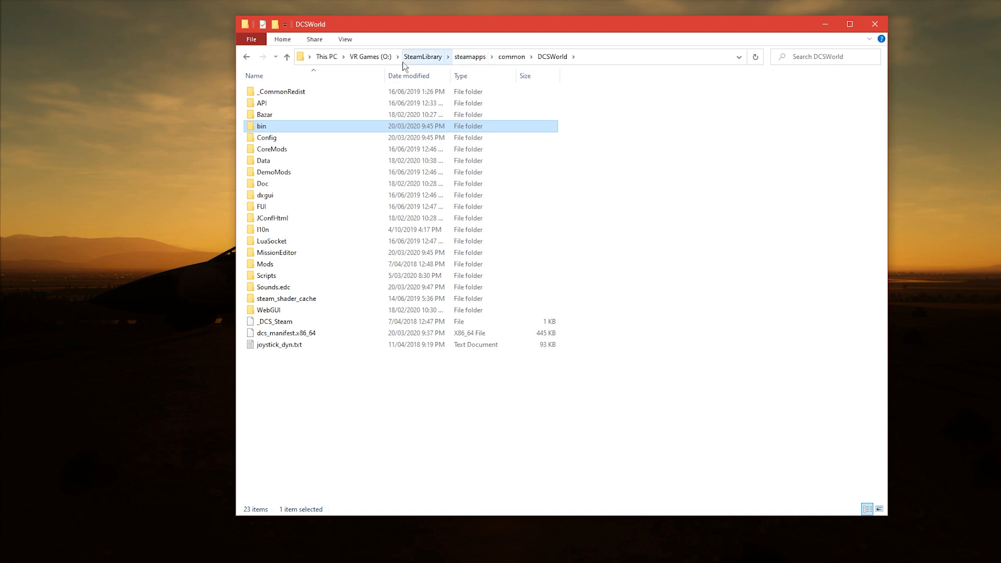
left_click(333, 55)
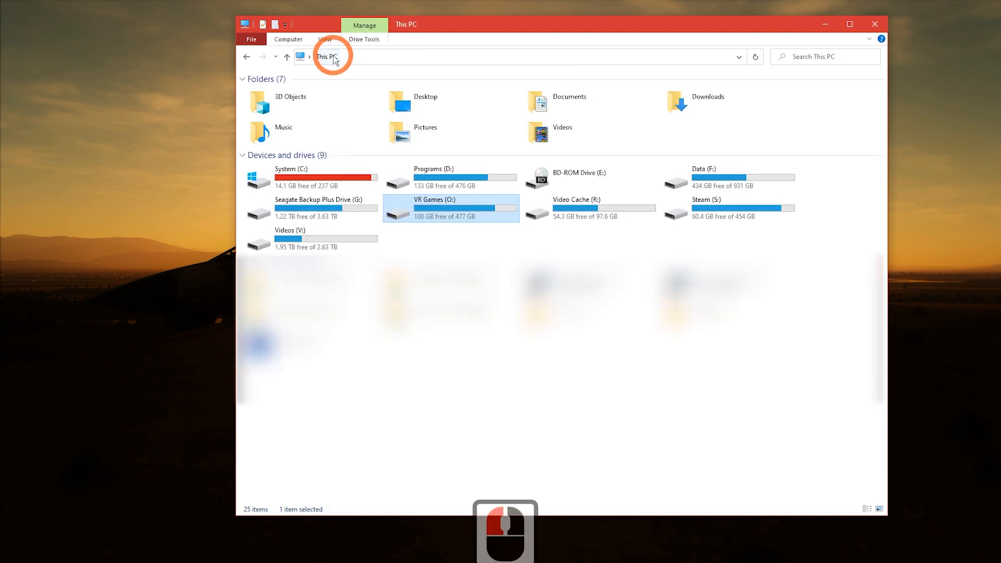
double_click(295, 175)
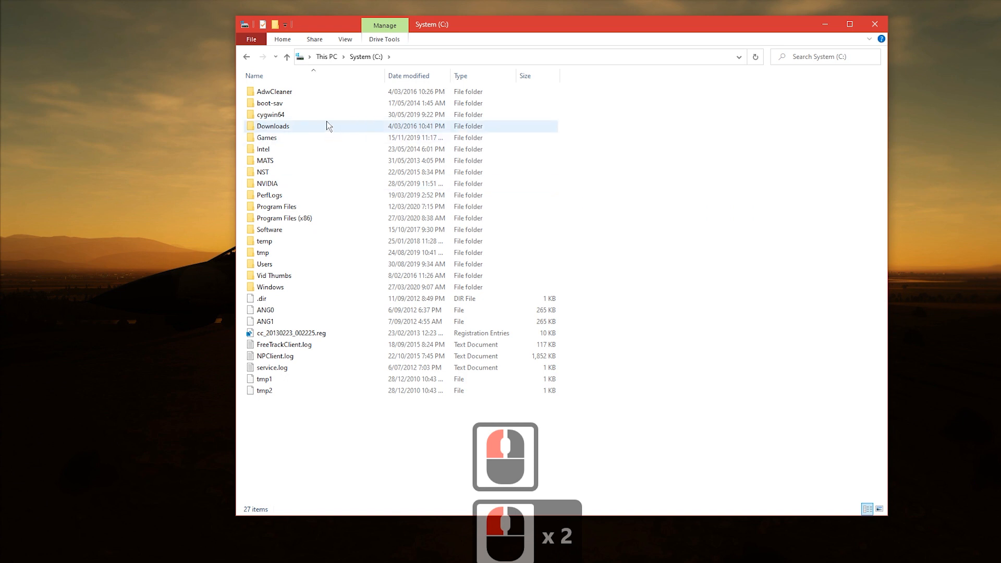
double_click(288, 263)
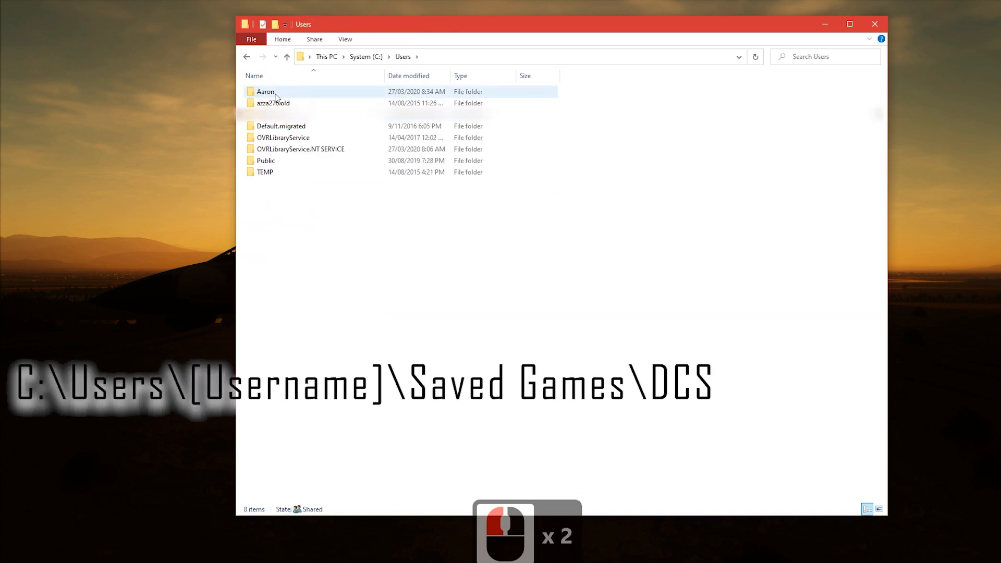
double_click(276, 97)
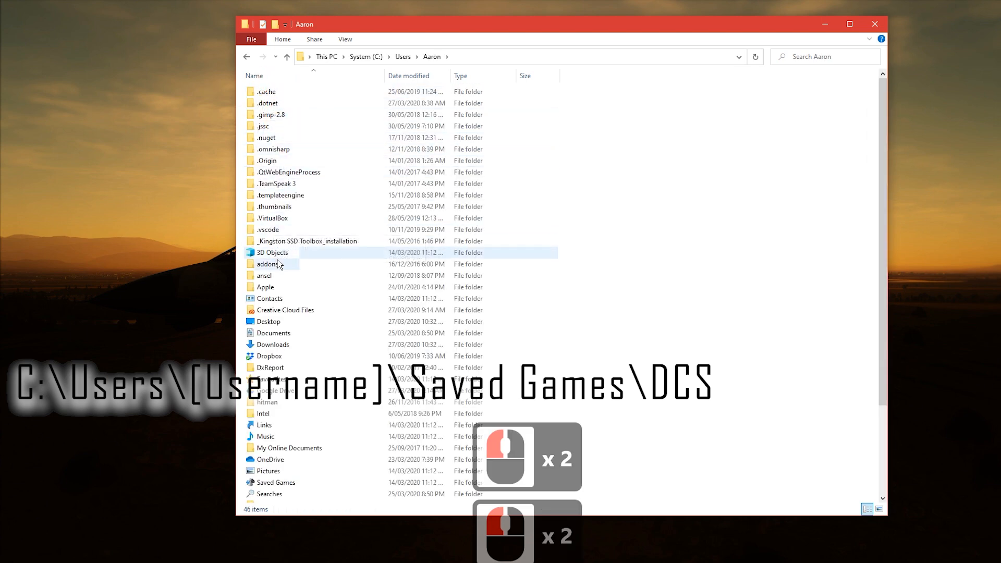
scroll(311, 300, "down", 2)
scroll(298, 327, "down", 2)
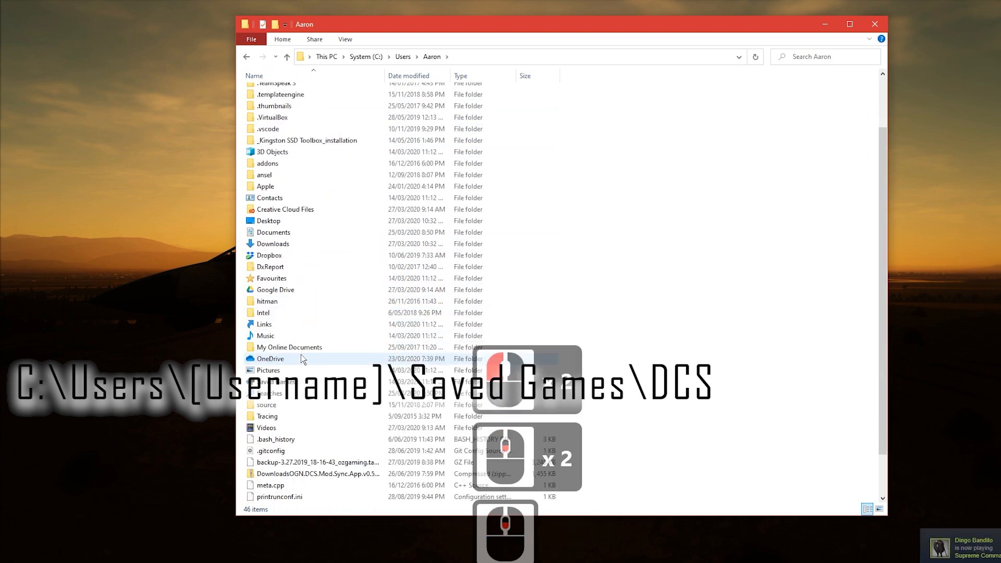
double_click(281, 368)
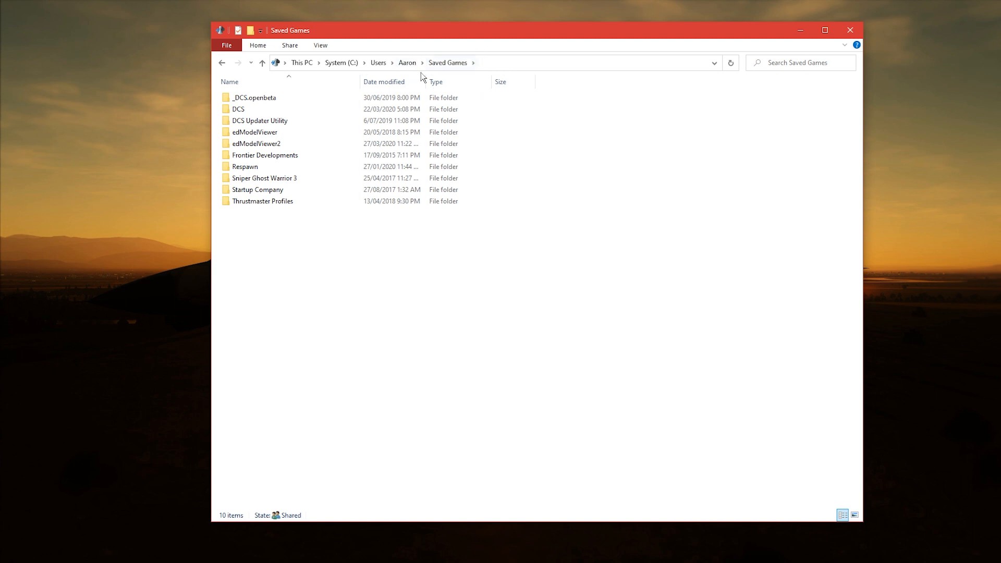
- Open the DCS folder in Saved Games, look through its contents, and open its Liveries folder
double_click(302, 109)
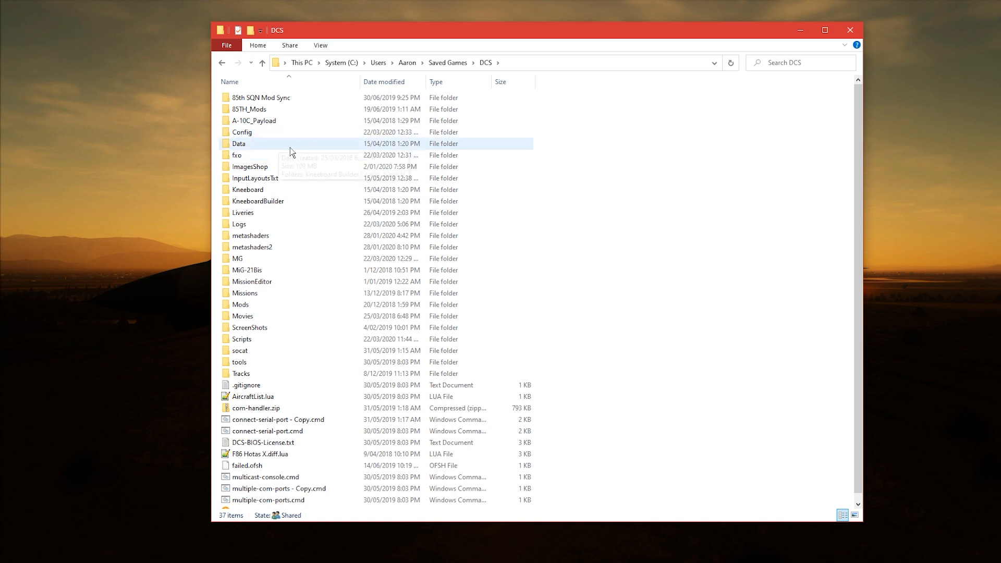
scroll(291, 148, "down", 6)
scroll(345, 339, "up", 7)
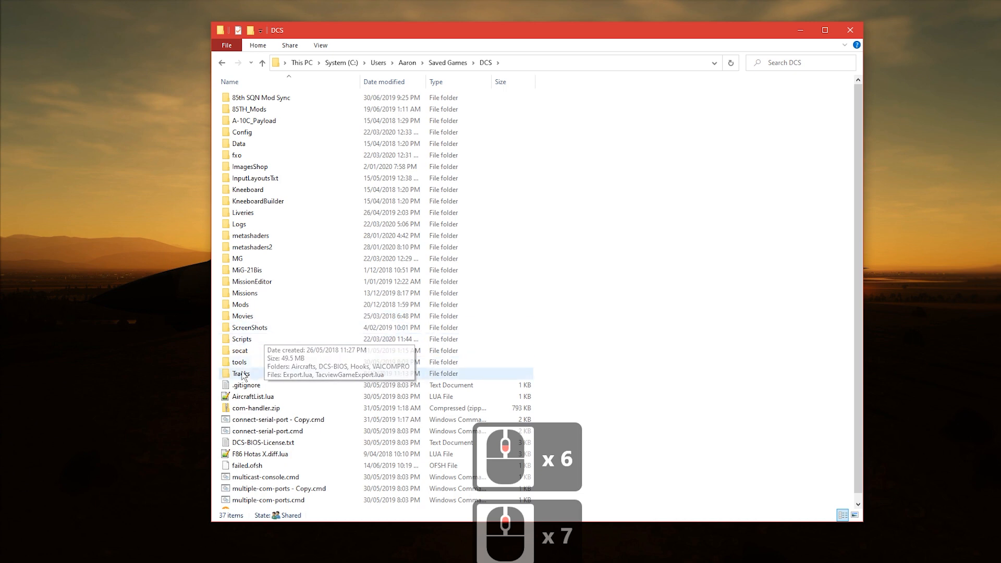
double_click(259, 214)
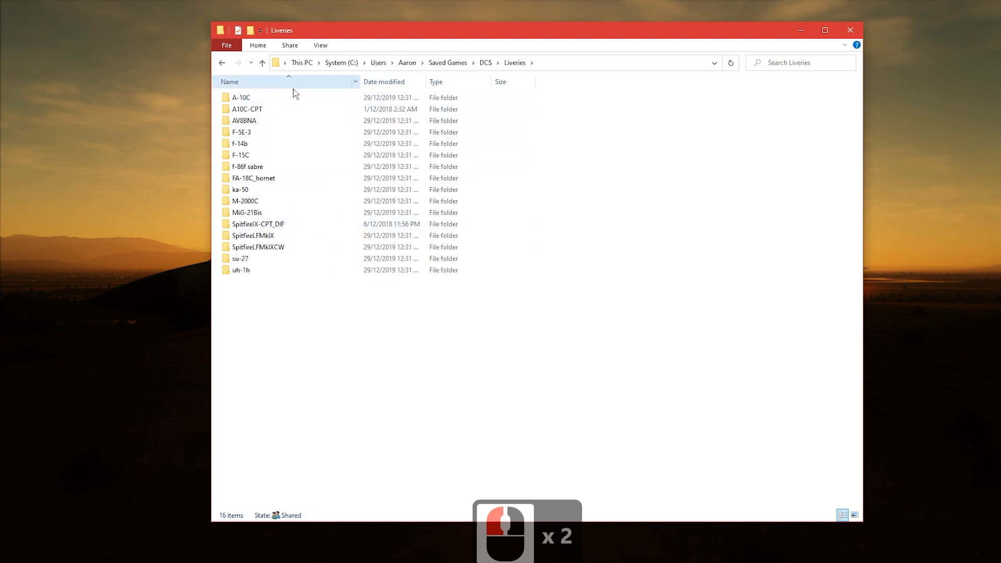
- Review the aircraft folders inside Liveries, checking MiG-21Bis, M-2000C, ka-50, FA-18C_hornet, f-86f sabre, F-15C and F-5E-3 individually
left_click_drag(284, 253, 250, 118)
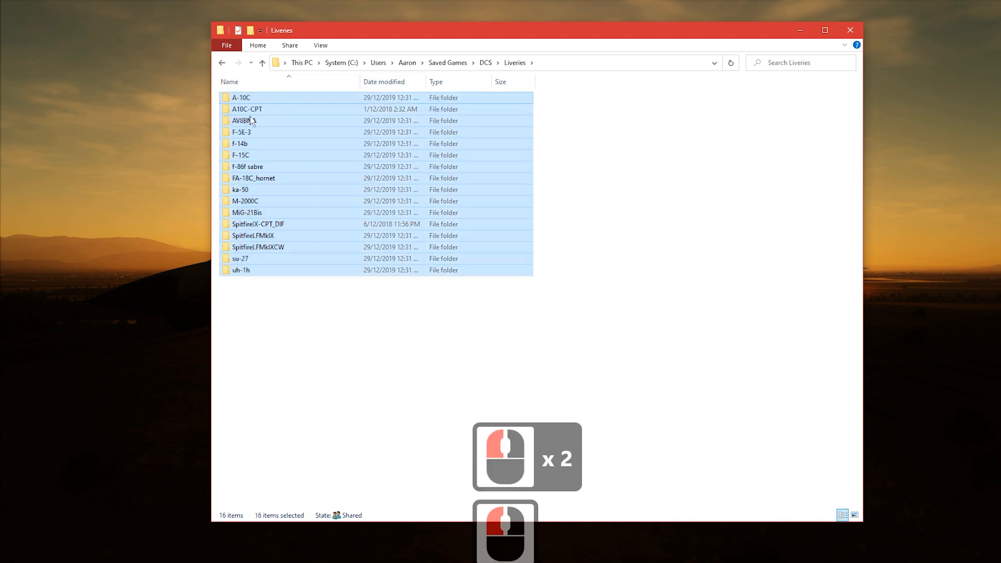
left_click(343, 347)
left_click_drag(297, 325, 235, 93)
left_click(297, 312)
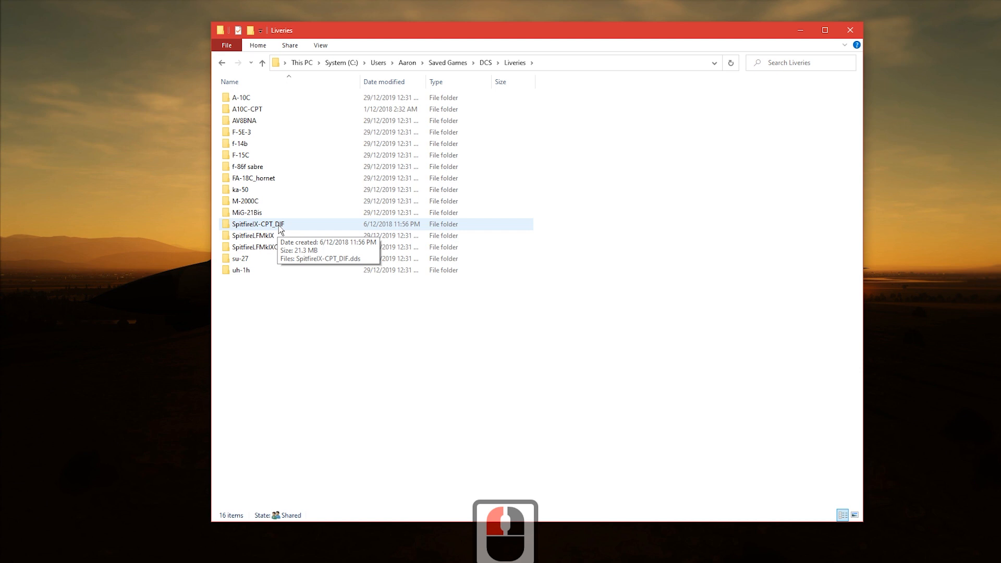
left_click(253, 214)
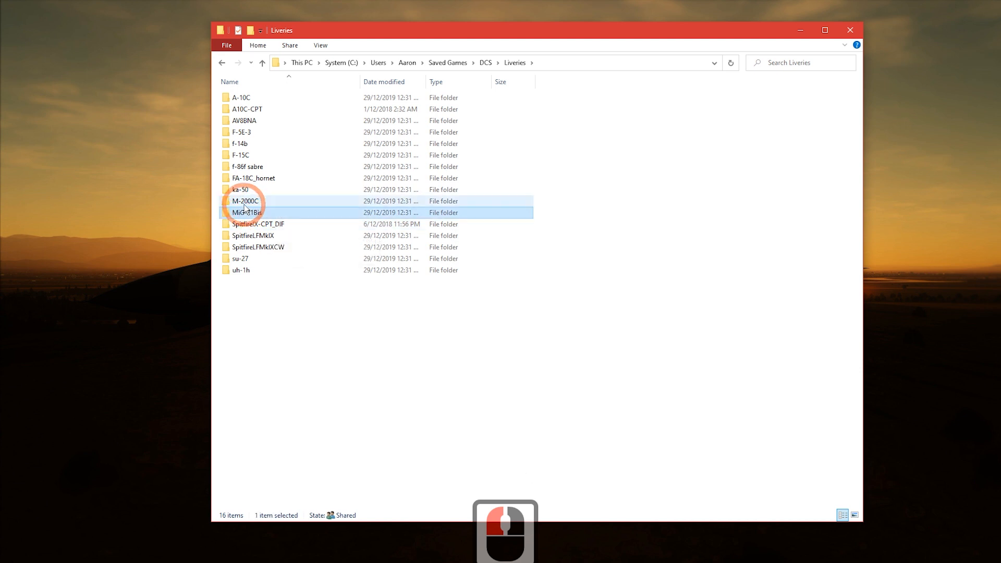
left_click(244, 199)
left_click(243, 189)
left_click(263, 180)
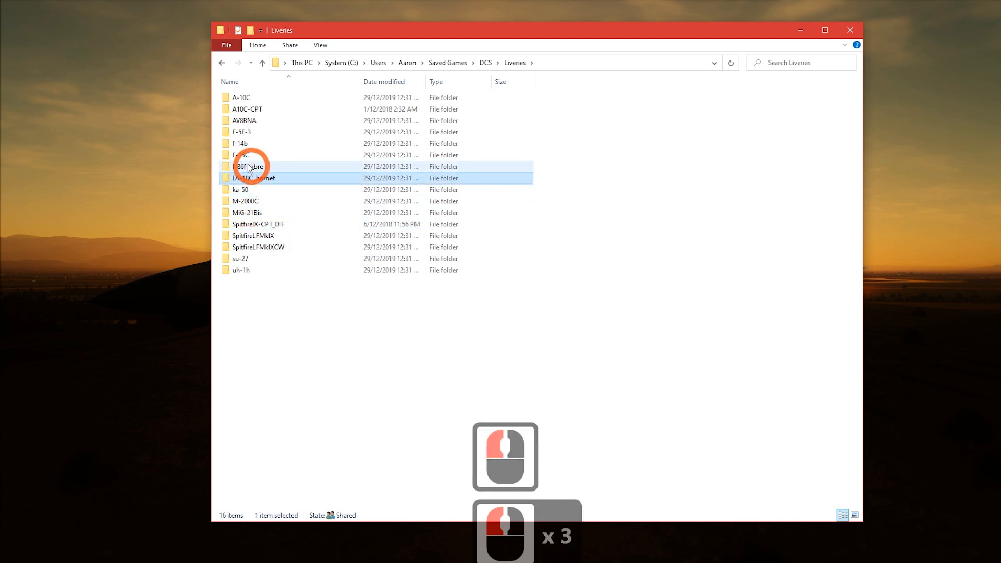
left_click(246, 166)
left_click(242, 158)
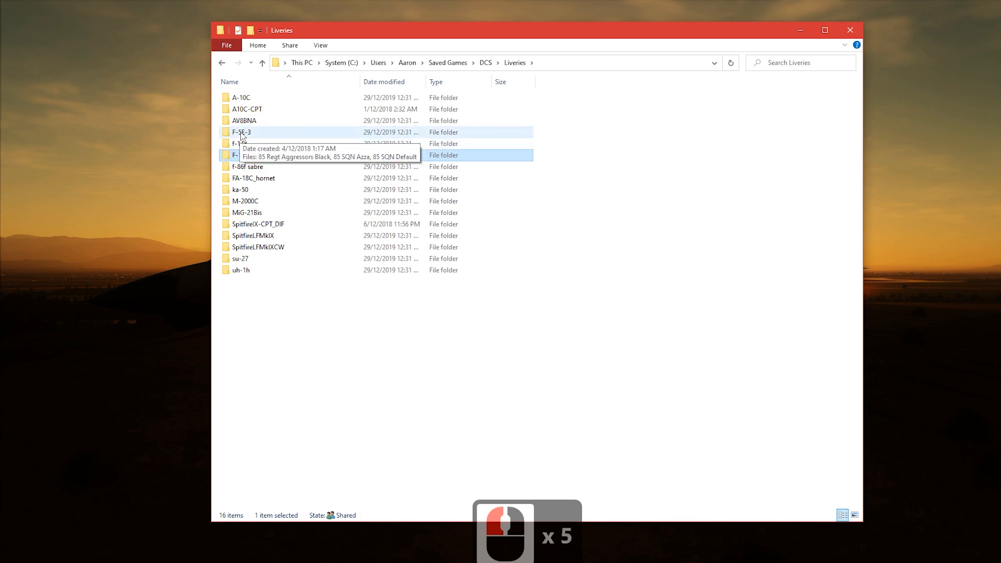
left_click(242, 135)
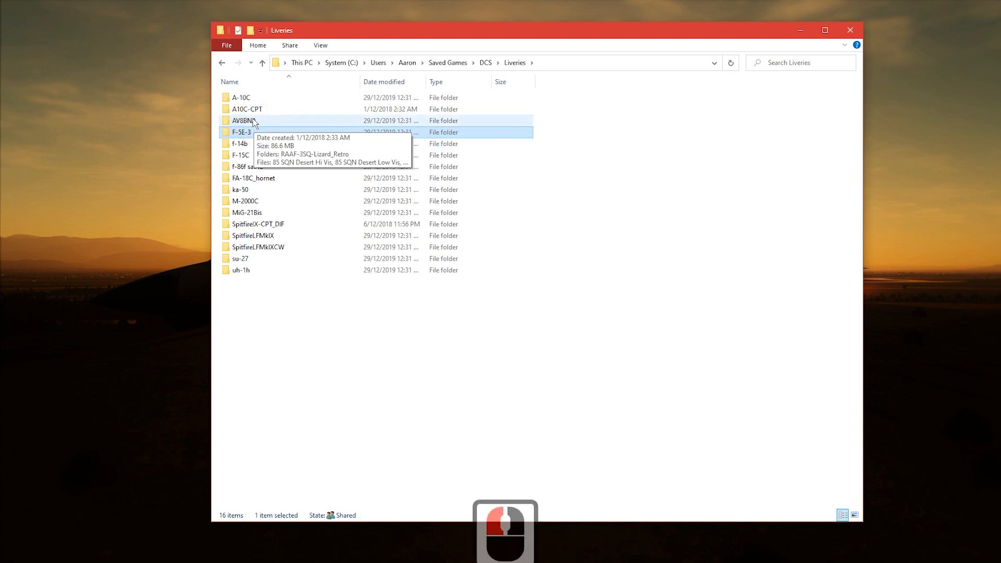
- Go through the aircraft folders in the Saved Games Liveries folder one at a time, from A-10C down to ka-50
left_click(254, 122)
left_click(242, 98)
left_click(241, 98)
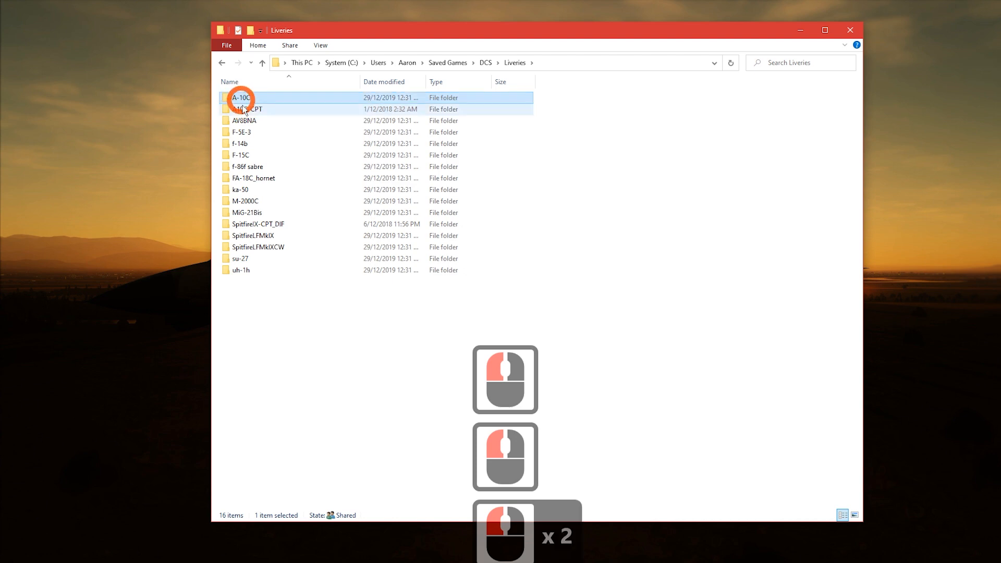
left_click(243, 109)
left_click(242, 121)
left_click(243, 134)
left_click(244, 145)
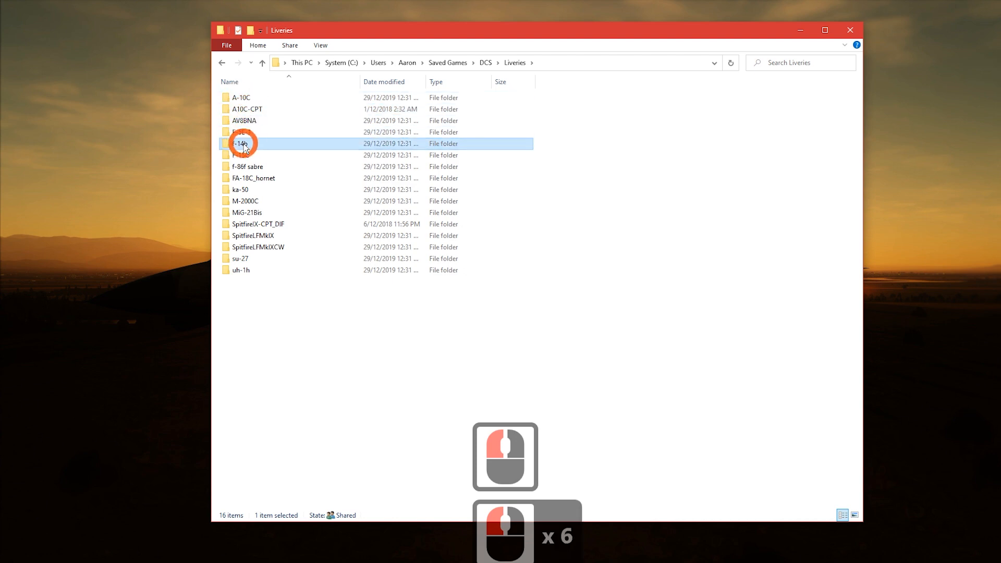
left_click(244, 156)
left_click(244, 168)
left_click(245, 180)
left_click(246, 191)
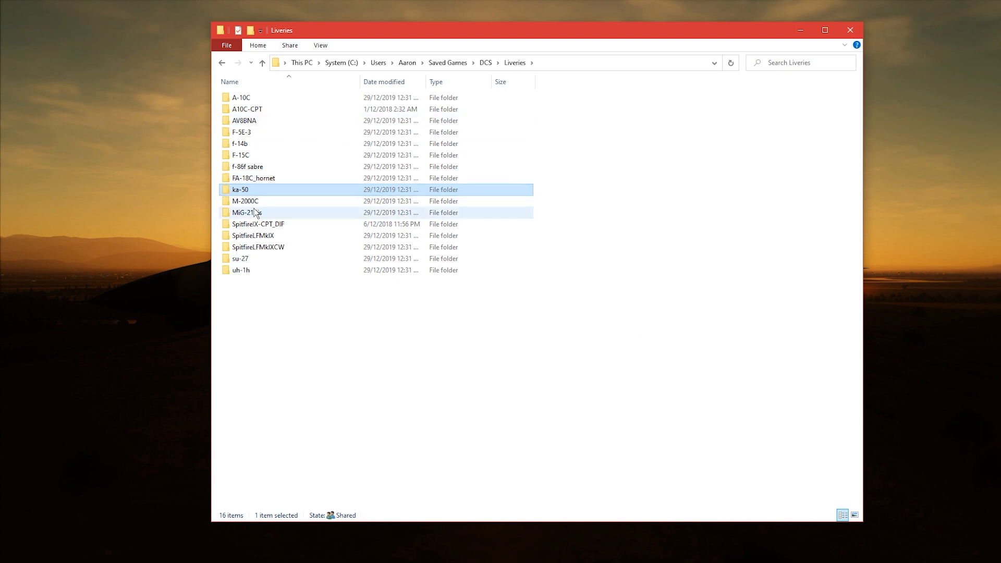
- Open the FA-18C_hornet folder, inspect the files in 85 SQN Red Roosters, and go back out of these folders
double_click(257, 177)
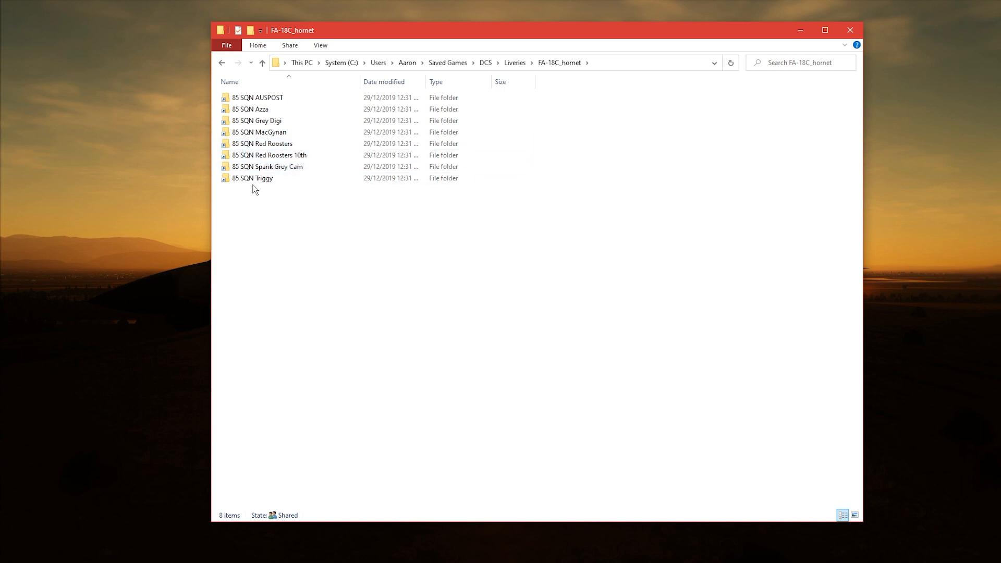
double_click(247, 149)
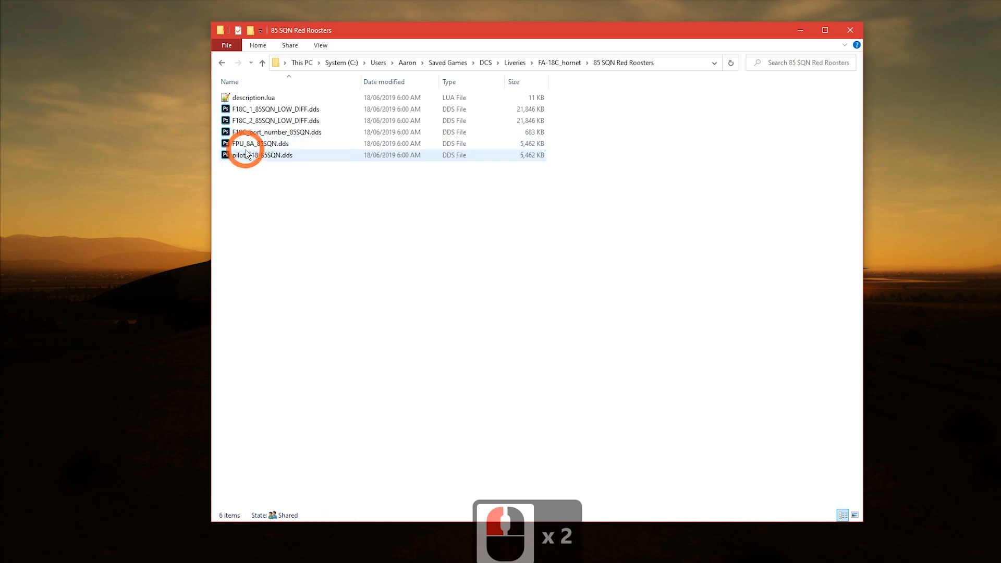
key("alt+Left")
key("alt+Left")
key("alt+Left")
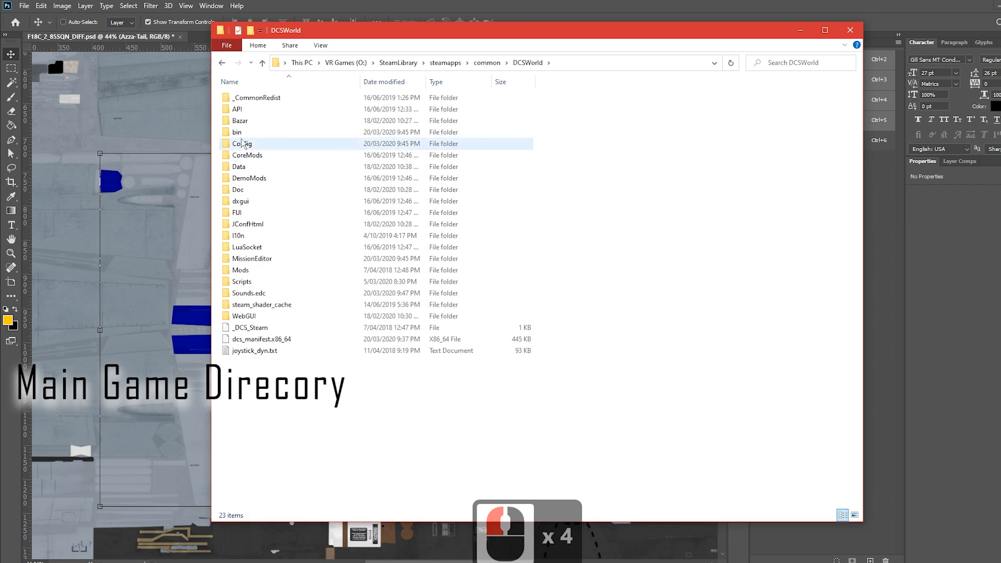
- In the main DCSWorld game directory, open the Liveries folder inside CoreMods, aircraft, FA-18C
key("alt+Left")
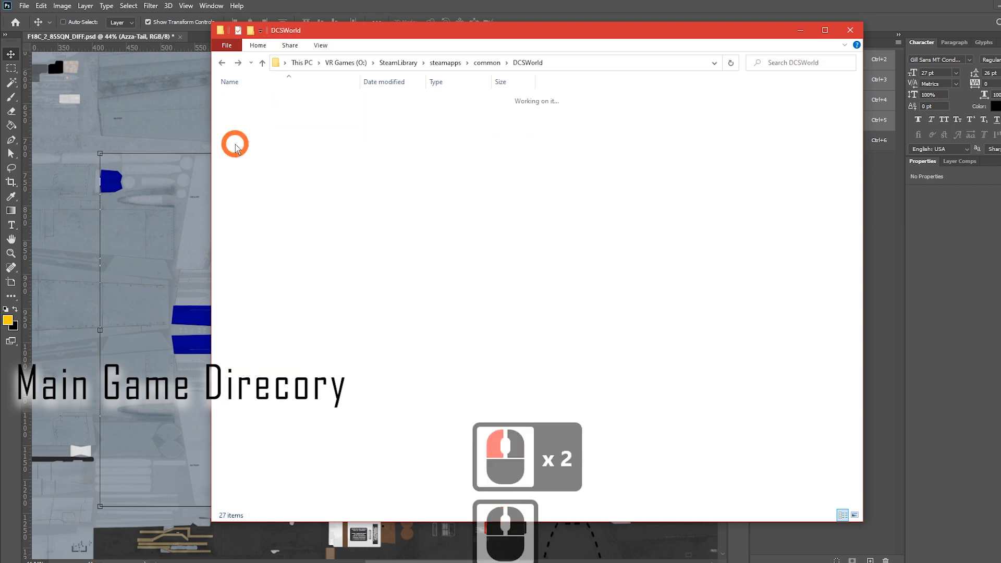
double_click(236, 149)
double_click(242, 99)
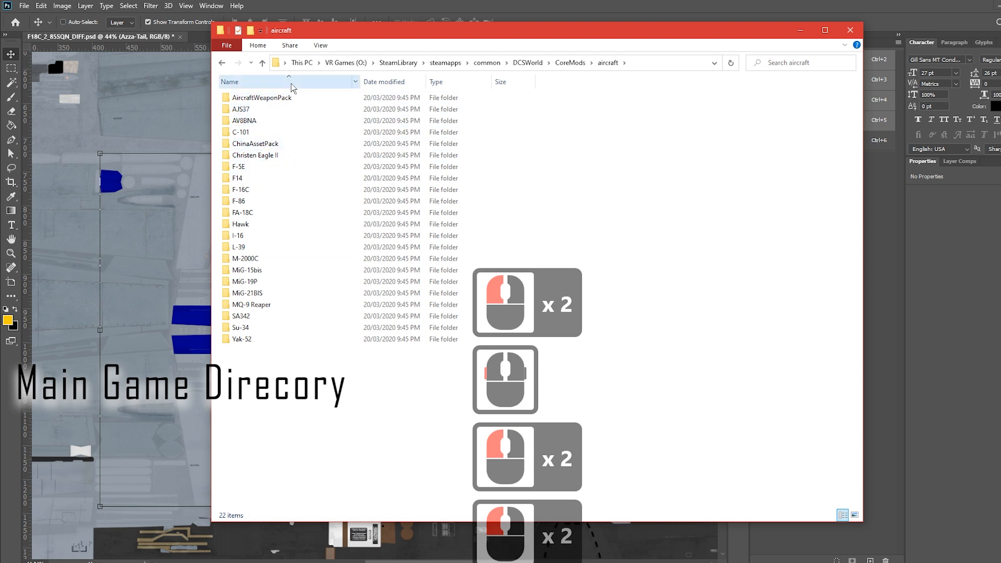
double_click(245, 213)
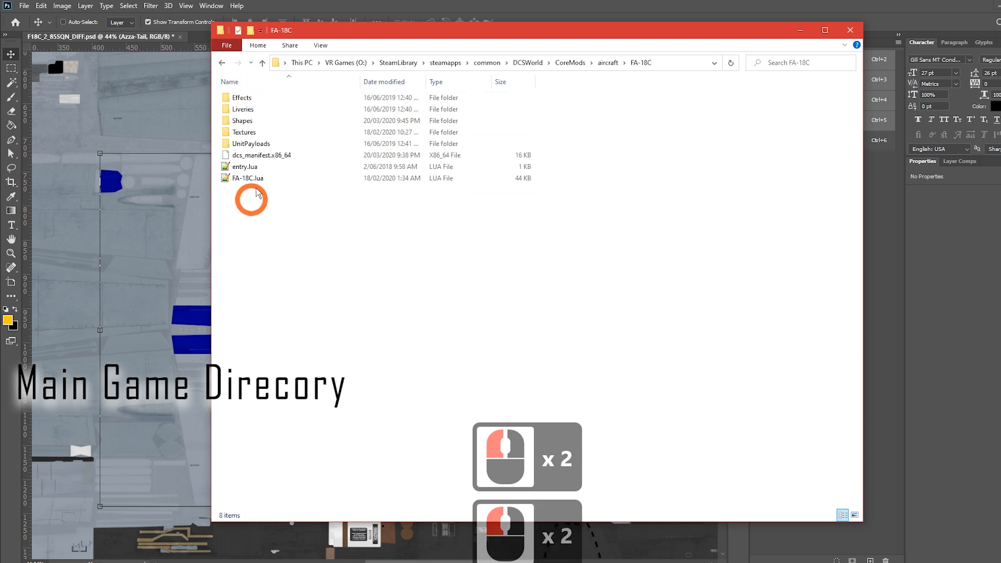
double_click(260, 110)
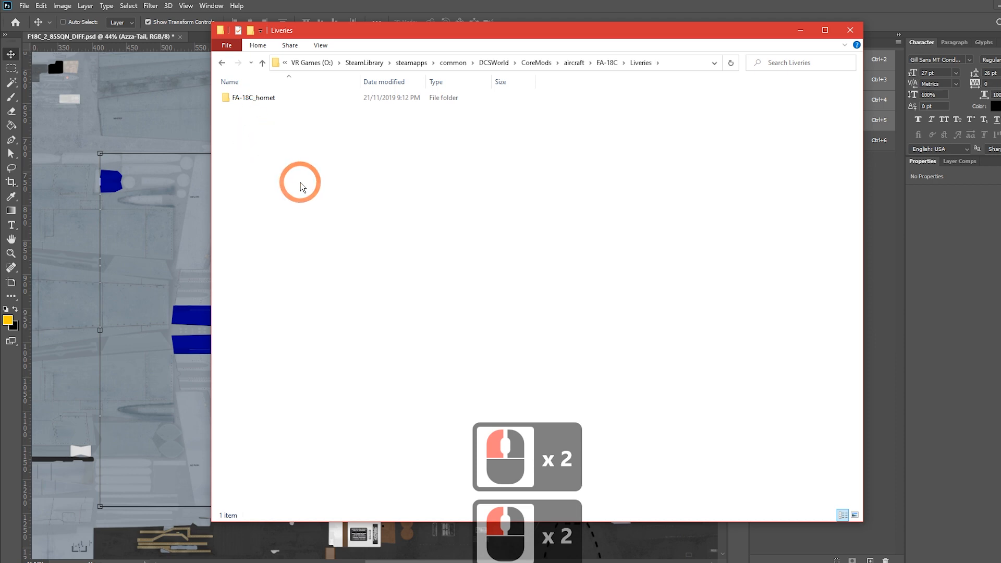
- Go back to the FA-18C folder, reopen its Liveries folder, and open FA-18C_hornet inside it
right_click(300, 179)
key("alt+Left")
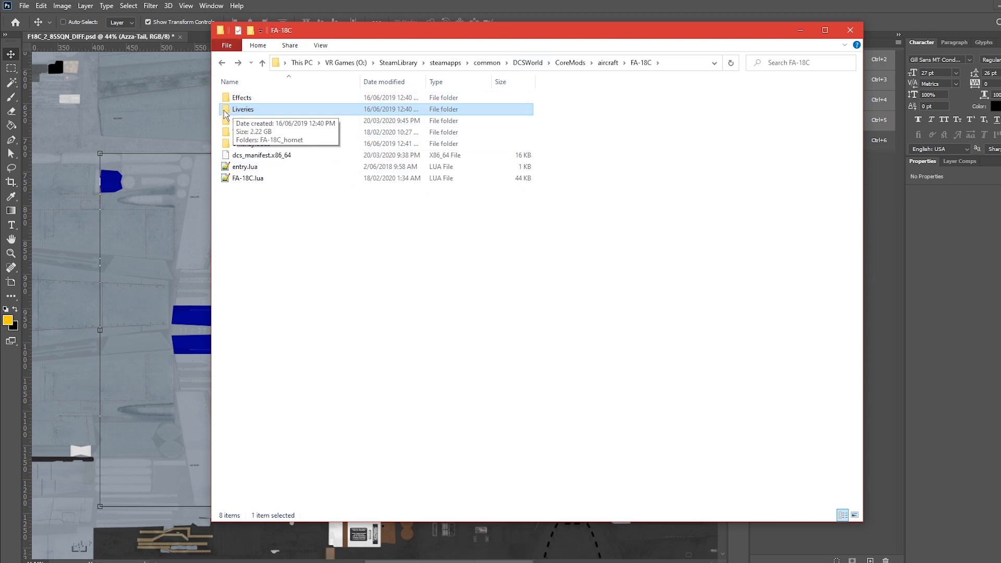
double_click(241, 107)
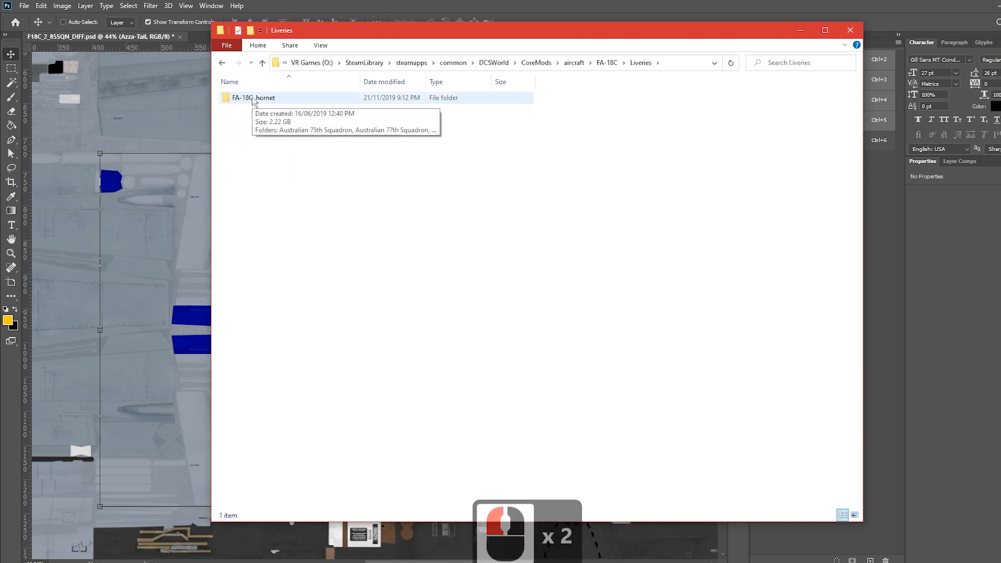
left_click(246, 99)
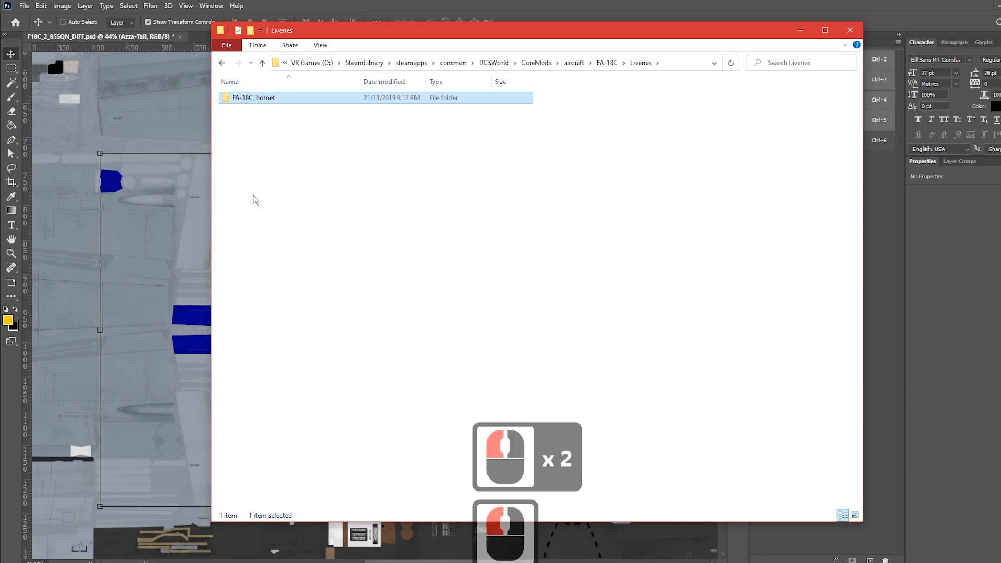
double_click(235, 98)
- Look through the built-in Hornet livery folders and check the FA-18C, Liveries and FA-18C_hornet levels of the folder path
scroll(530, 192, "down", 1)
scroll(530, 192, "down", 13)
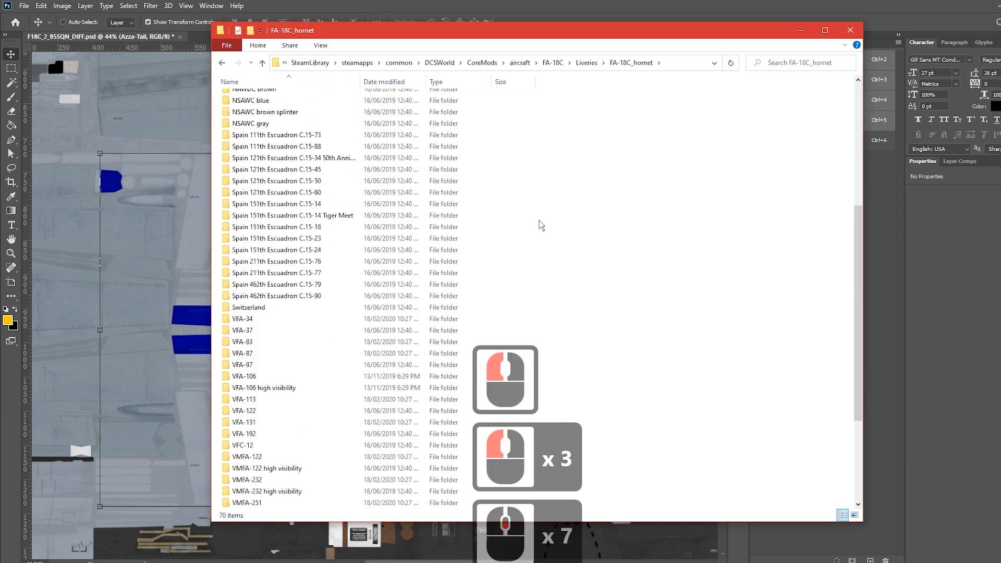
scroll(539, 224, "up", 14)
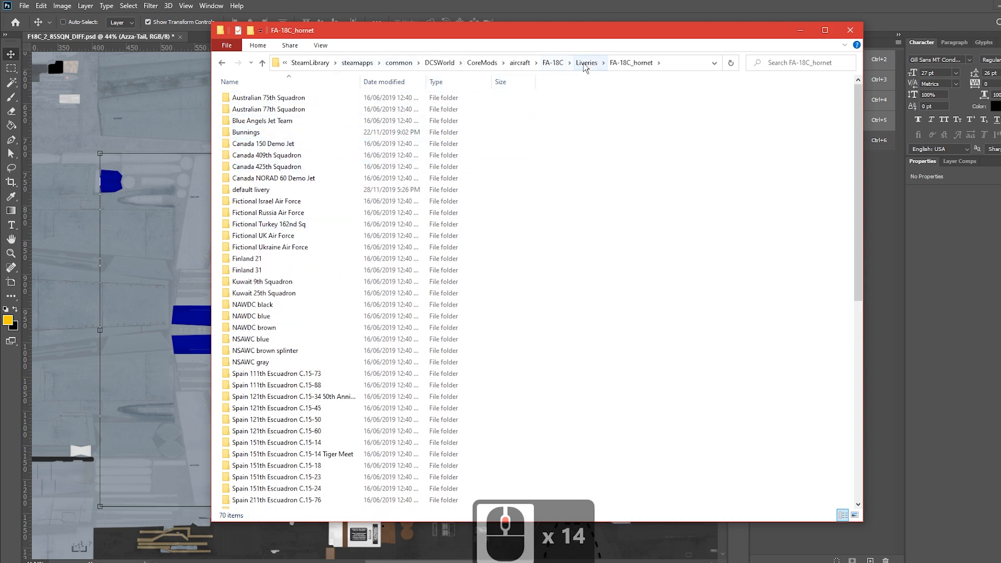
mouse_move(586, 63)
left_mouse_down()
mouse_move(613, 68)
mouse_move(599, 67)
left_mouse_up()
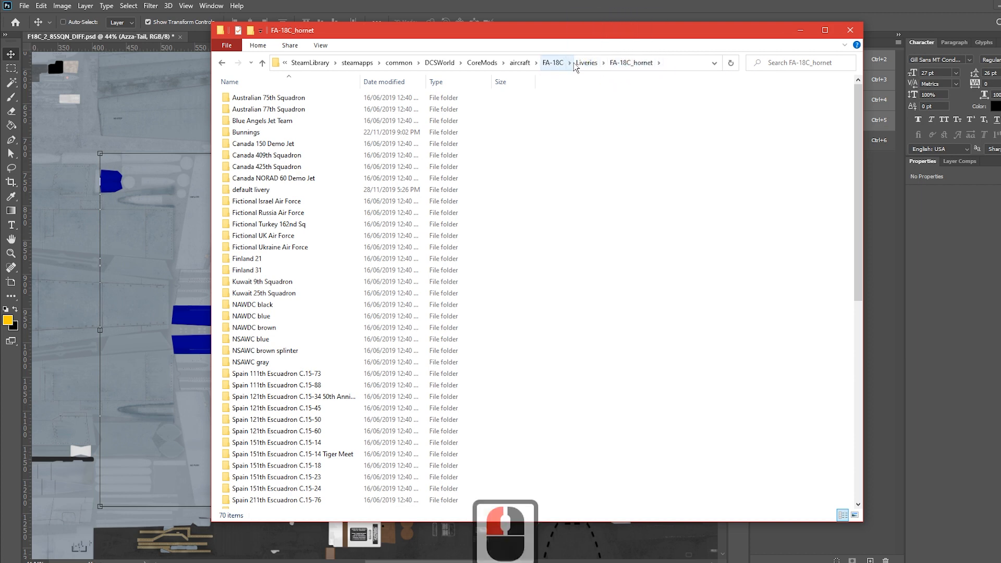
left_click(575, 63)
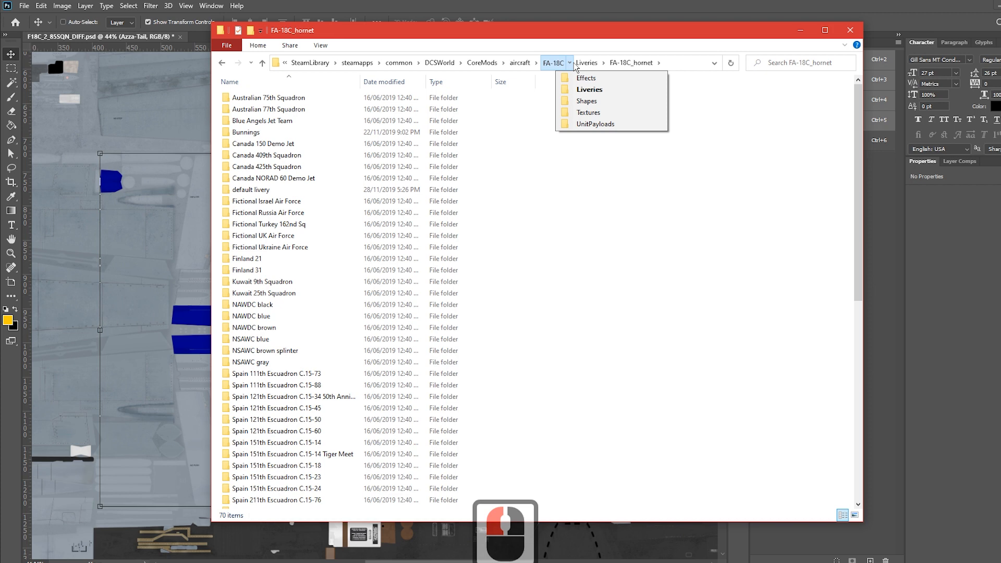
left_click(575, 64)
mouse_move(618, 67)
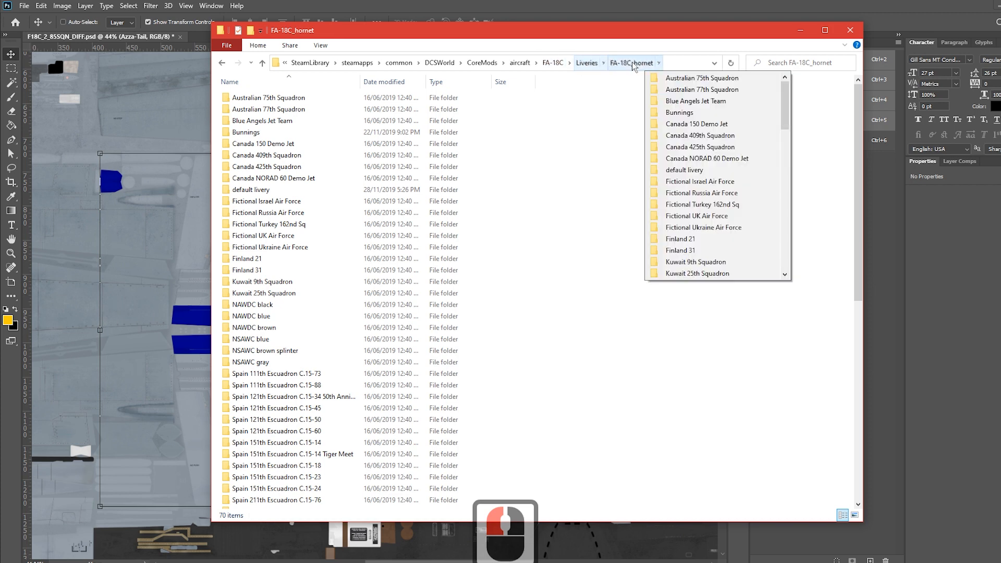
left_click(593, 156)
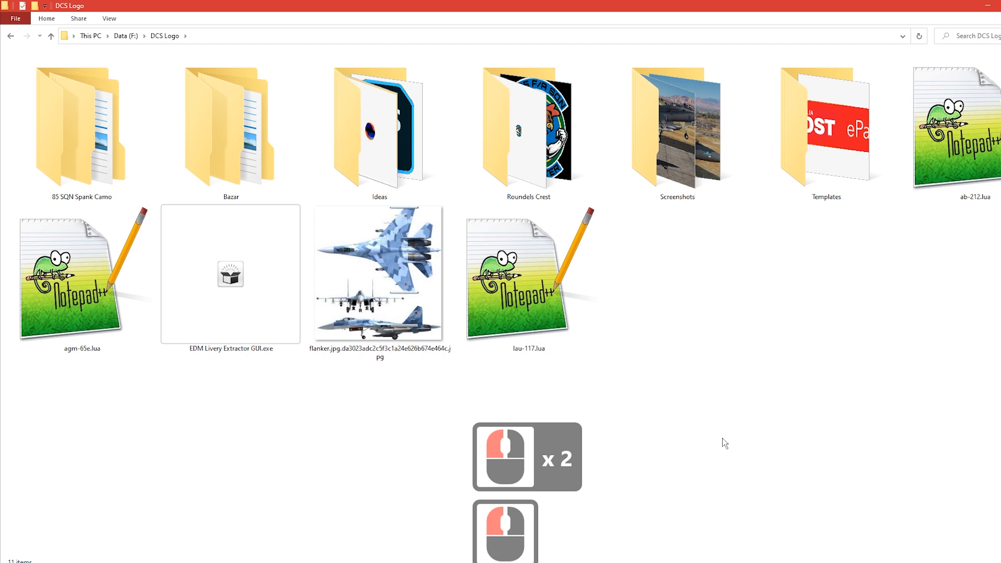
- Open the Templates folder inside DCS Logo on drive F and look over its list of aircraft templates
left_click(686, 447)
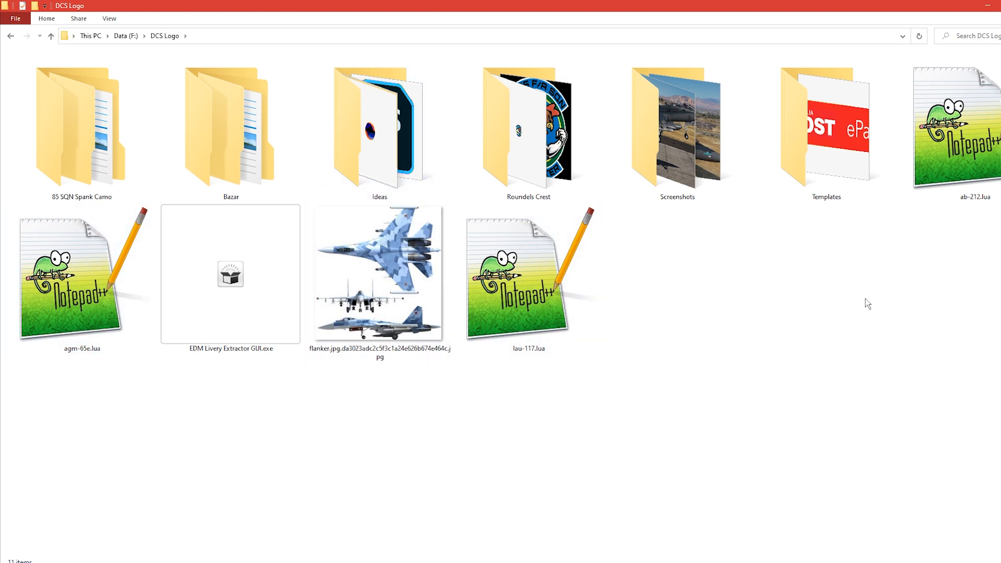
left_click(814, 156)
double_click(817, 139)
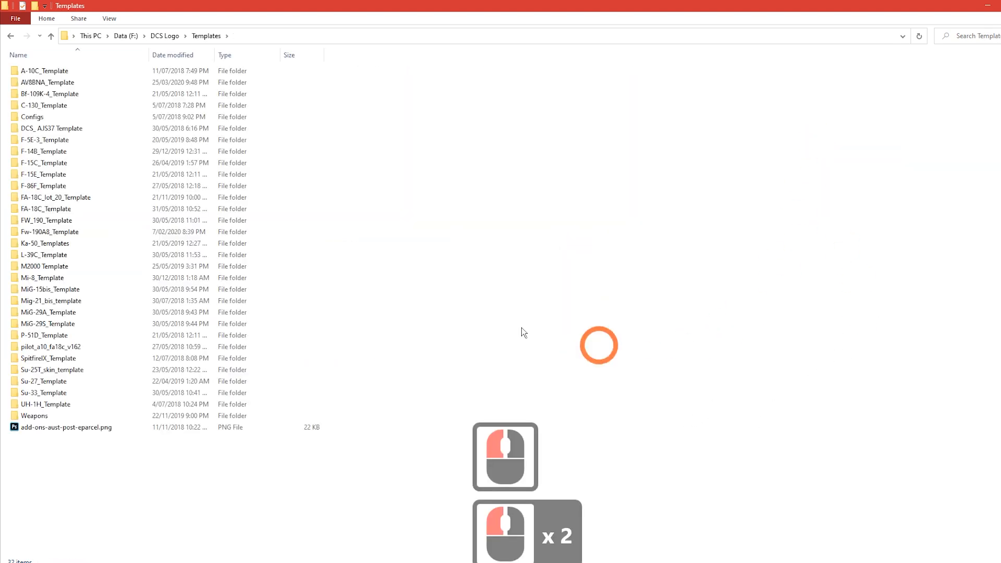
left_click_drag(135, 506, 41, 62)
left_click(350, 487)
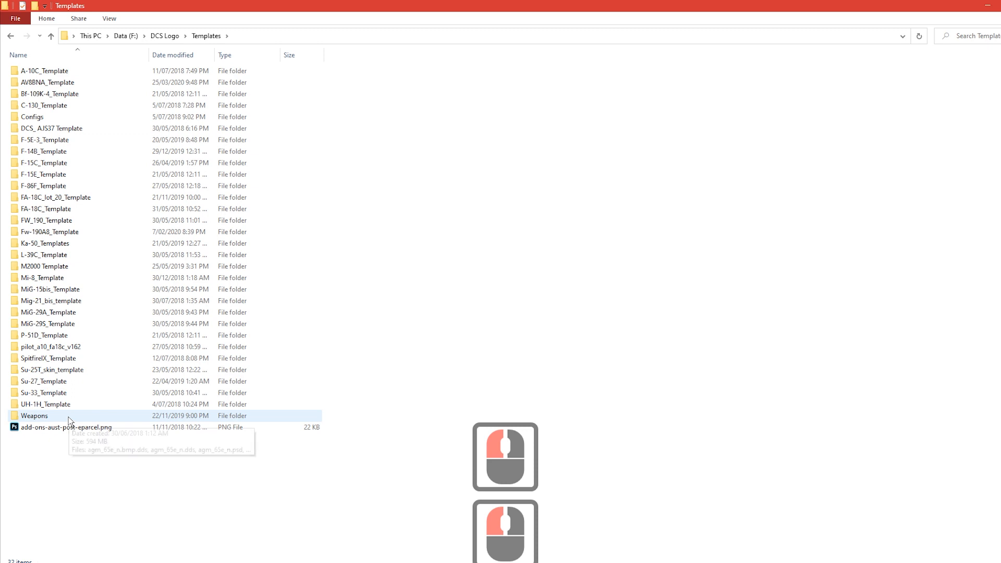
- Look inside the SpitfireIX_Template, MiG-15bis_Template and F-86F_Template folders, returning to Templates after each
double_click(64, 359)
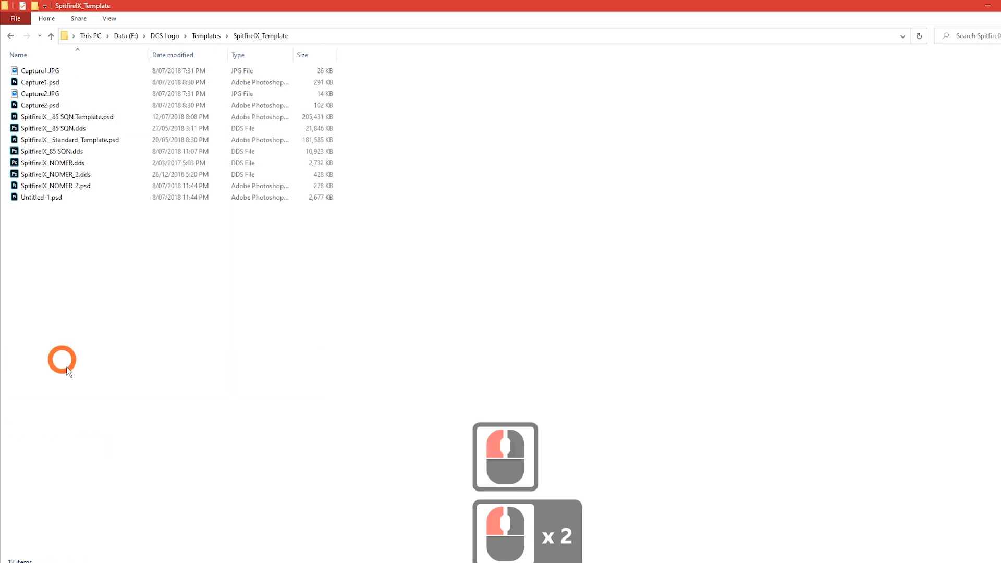
key("alt+Left")
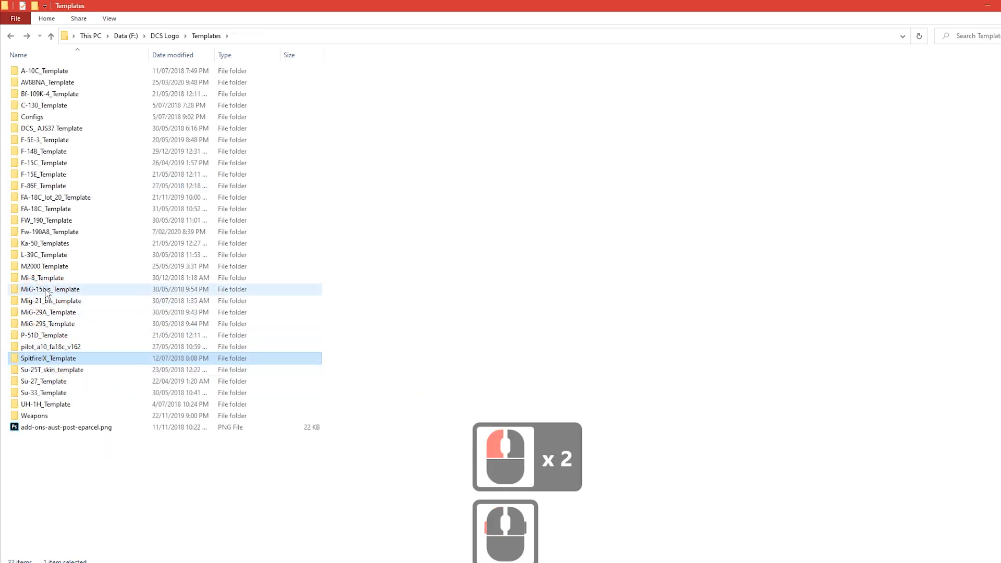
double_click(47, 289)
key("alt+Left")
double_click(42, 187)
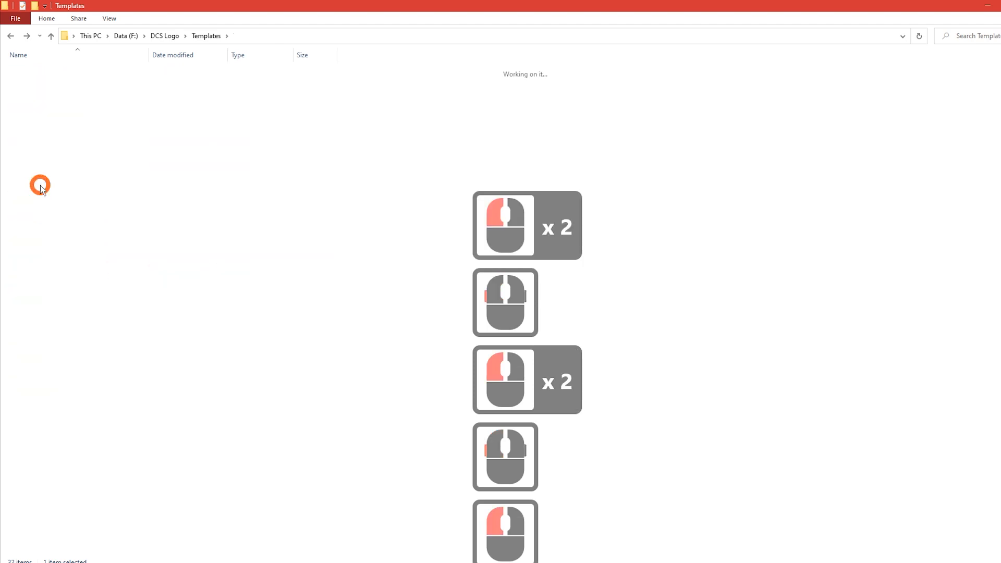
key("alt+Left")
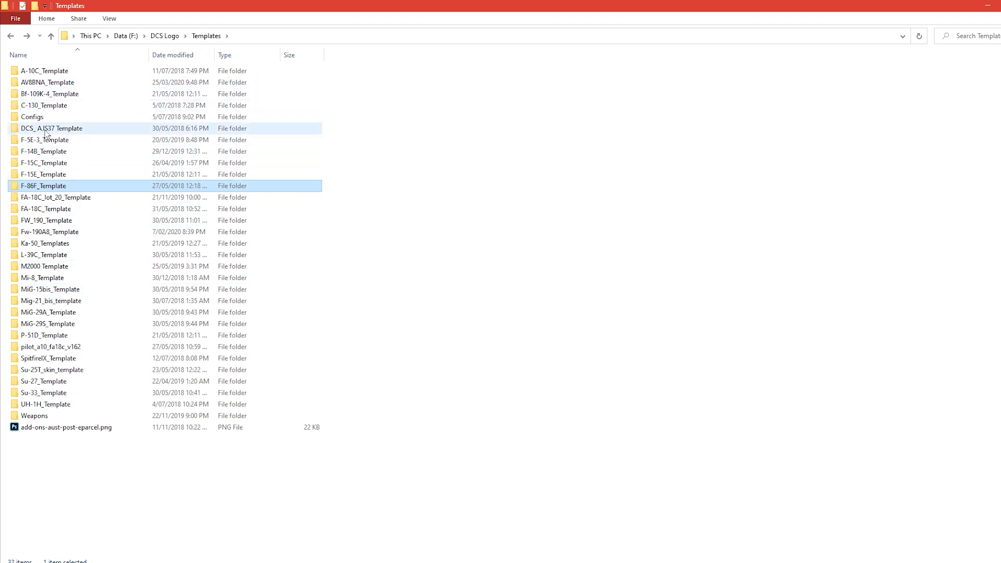
- Open FA-18C_lot_20_Template, review its files and the contents of its Archive folder, and return to the template folder
double_click(45, 198)
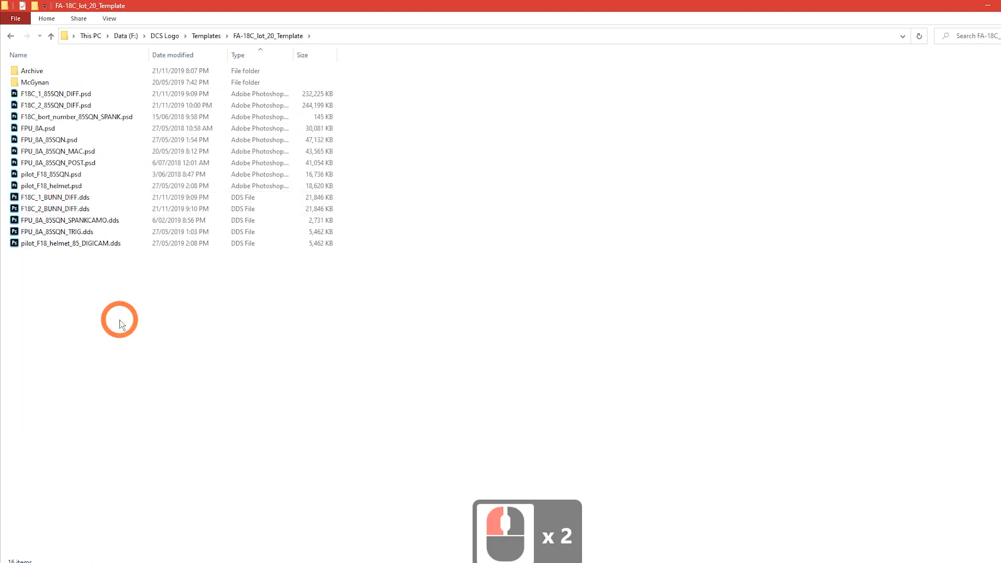
double_click(30, 71)
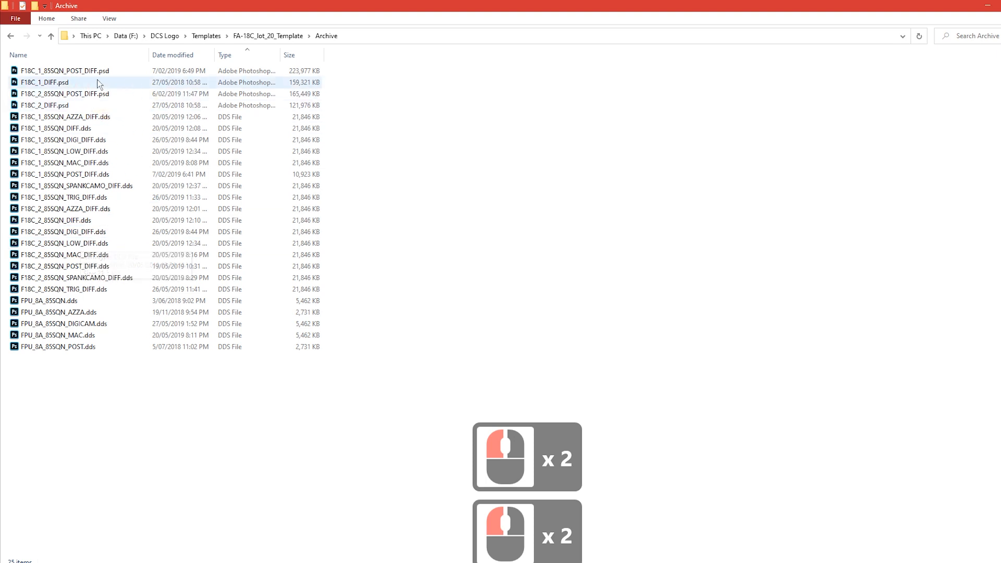
key("alt+Left")
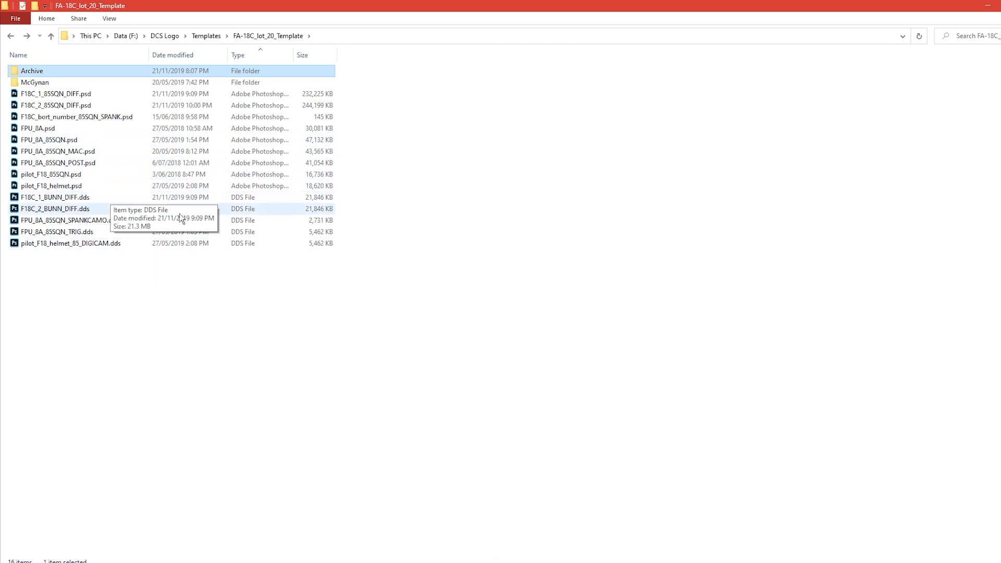
- Return to the DCS Logo folder and open its Ideas folder
key("alt+Left")
key("alt+Left")
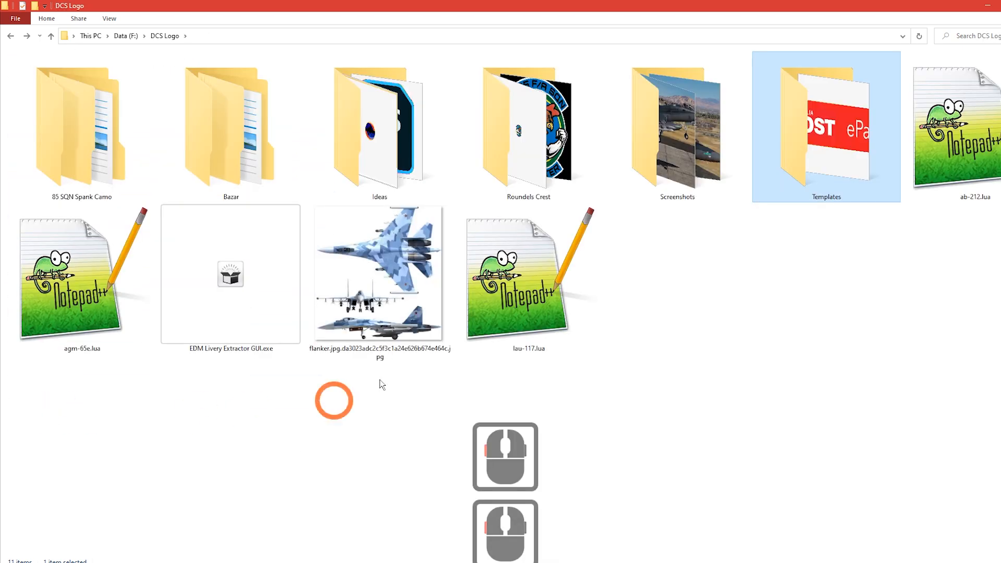
double_click(394, 148)
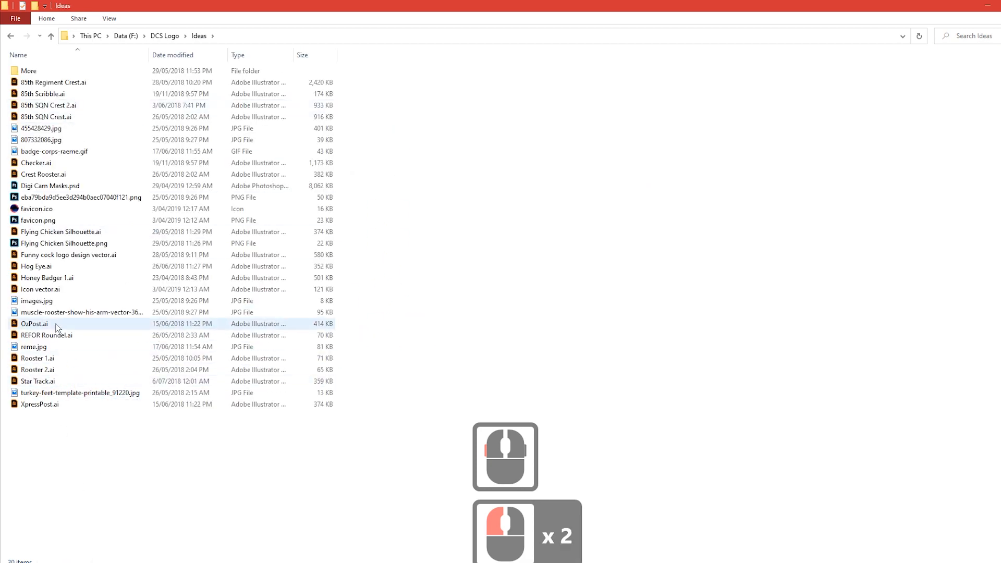
- Browse the contents of the Roundels Crest and Screenshots folders inside the DCS Logo folder
key("alt+Left")
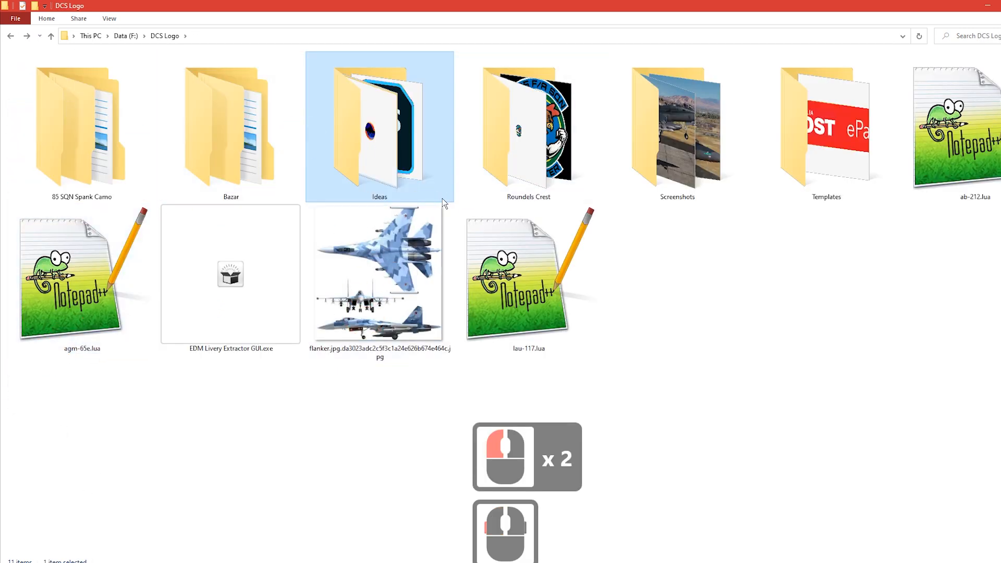
double_click(519, 133)
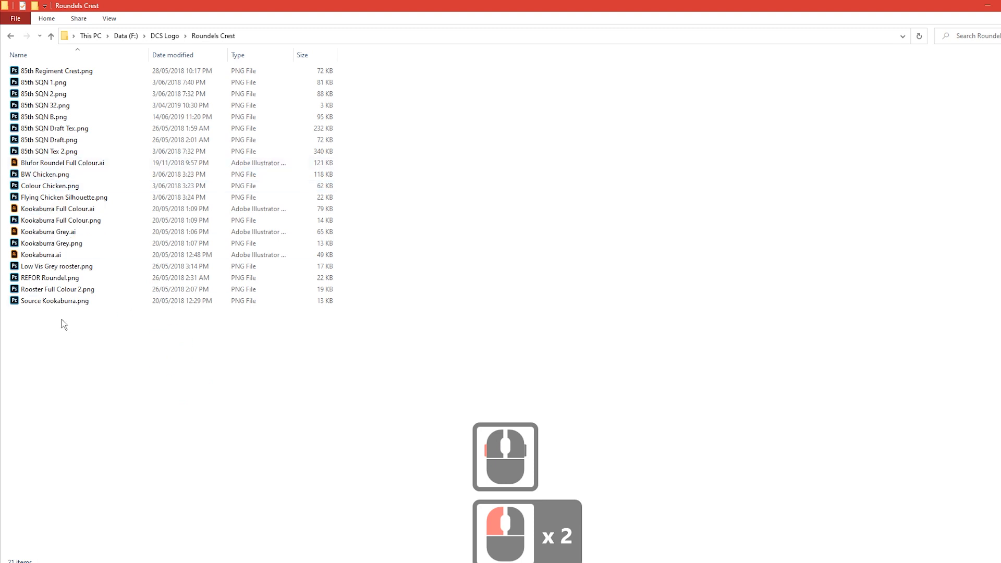
key("alt+Left")
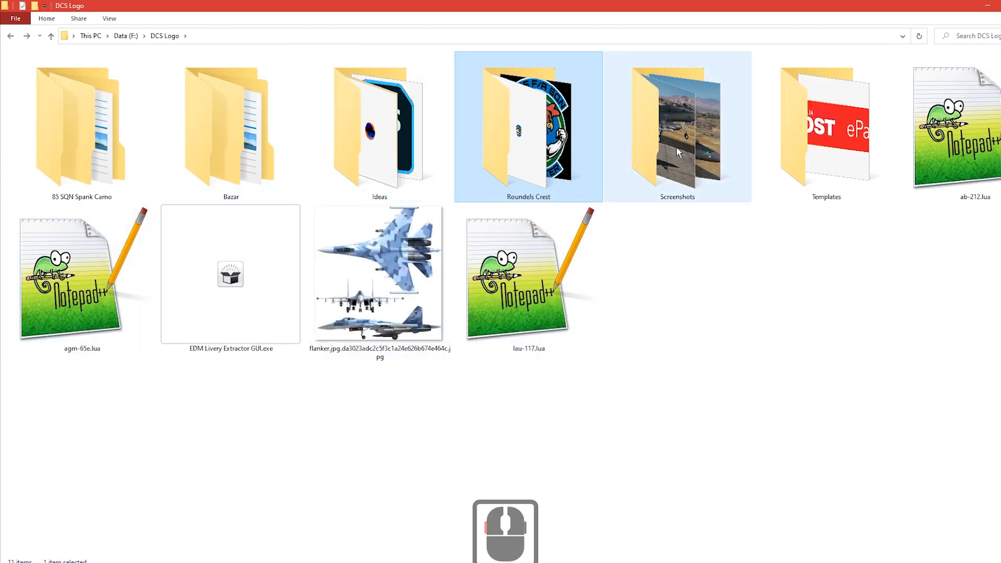
double_click(666, 148)
key("alt+Left")
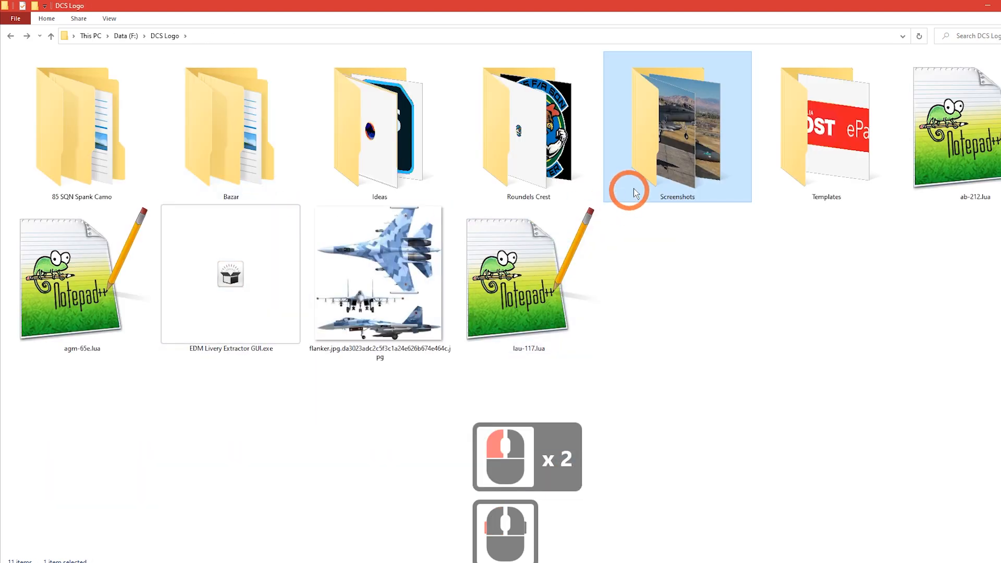
- Open the flanker JPG to examine its camouflage reference views, and close it again
left_click(362, 268)
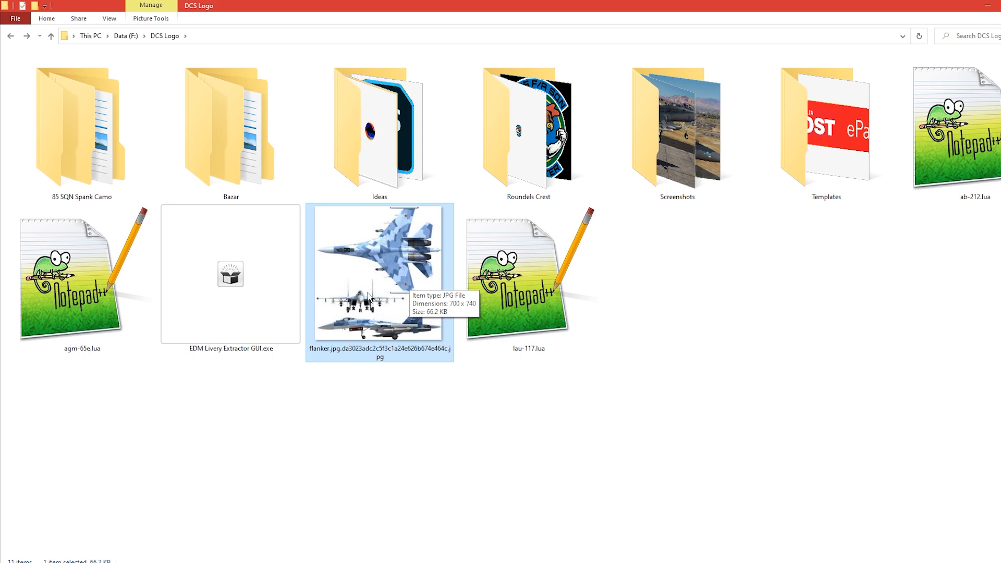
double_click(409, 278)
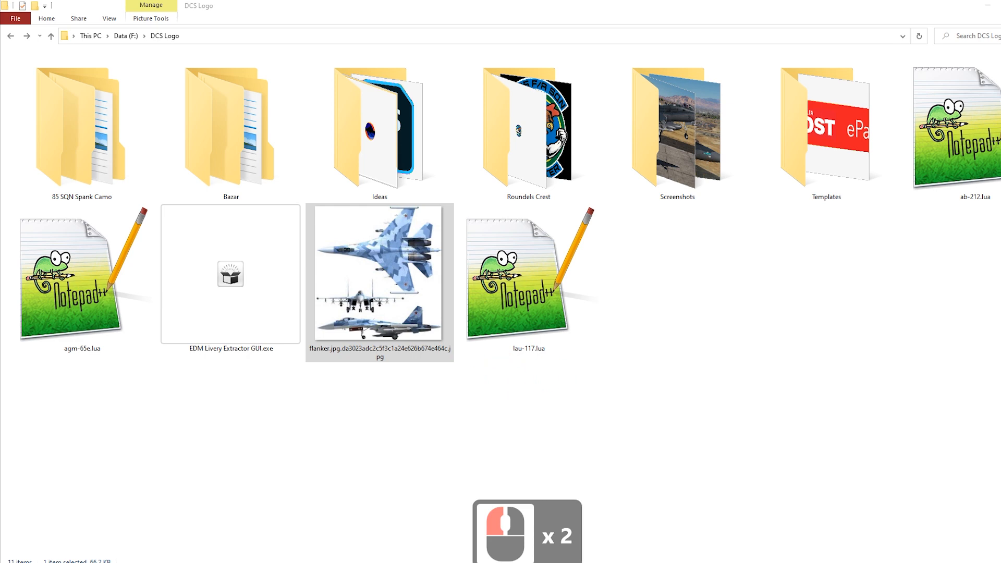
left_click_drag(917, 162, 659, 2)
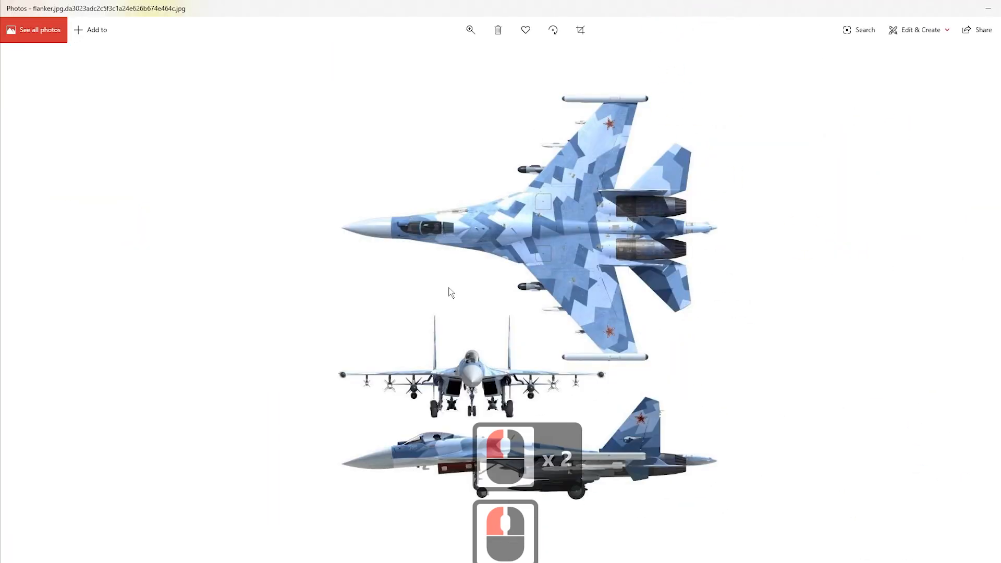
left_click(996, 5)
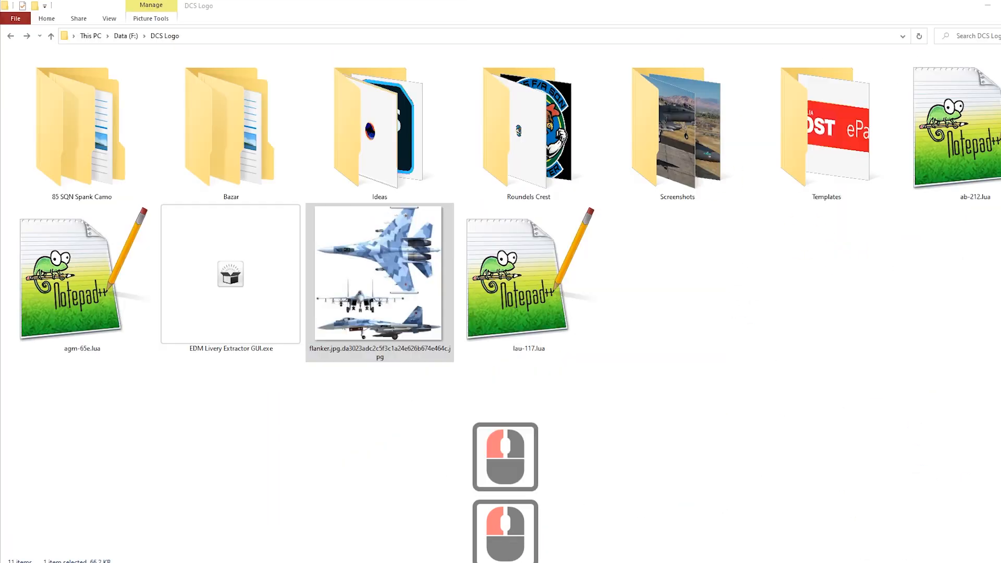
left_click(663, 358)
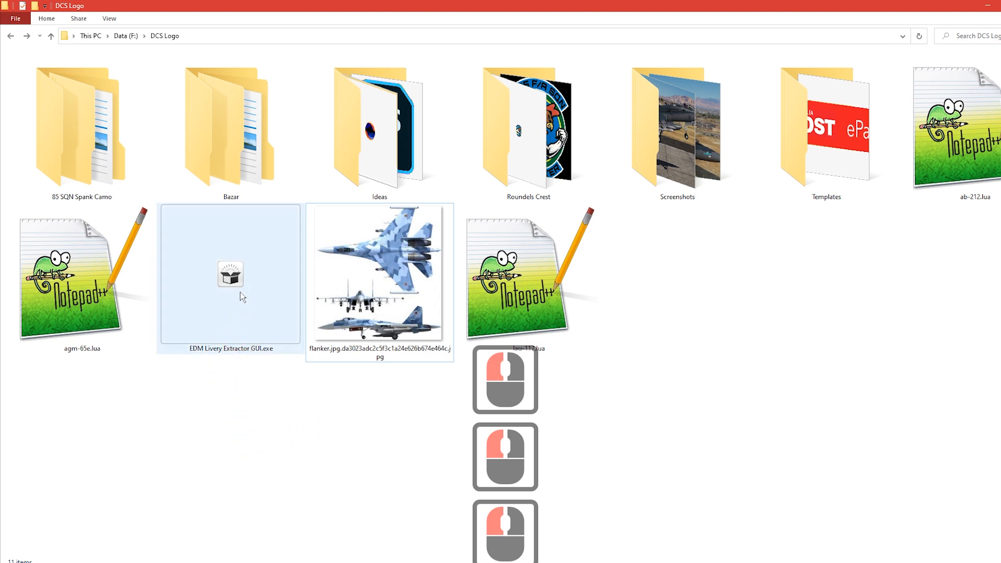
- Look over the EDM Livery Extractor GUI.exe file and the Templates folder in the DCS Logo folder
double_click(221, 290)
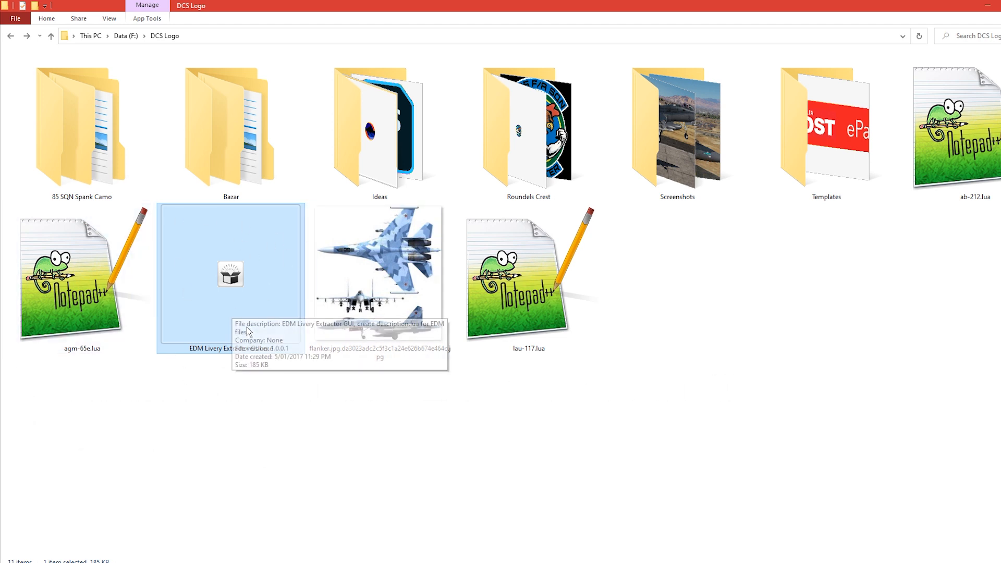
double_click(231, 275)
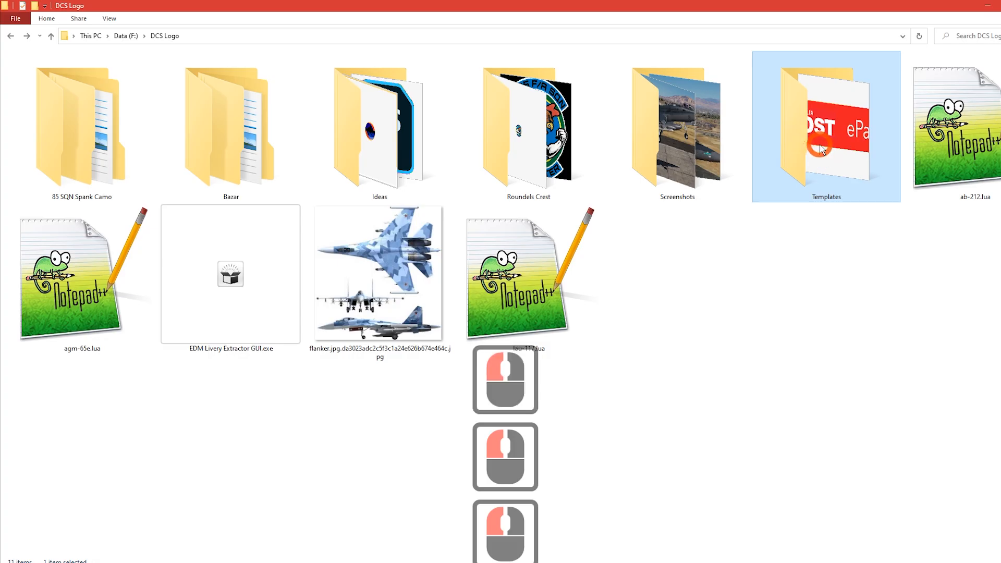
double_click(827, 125)
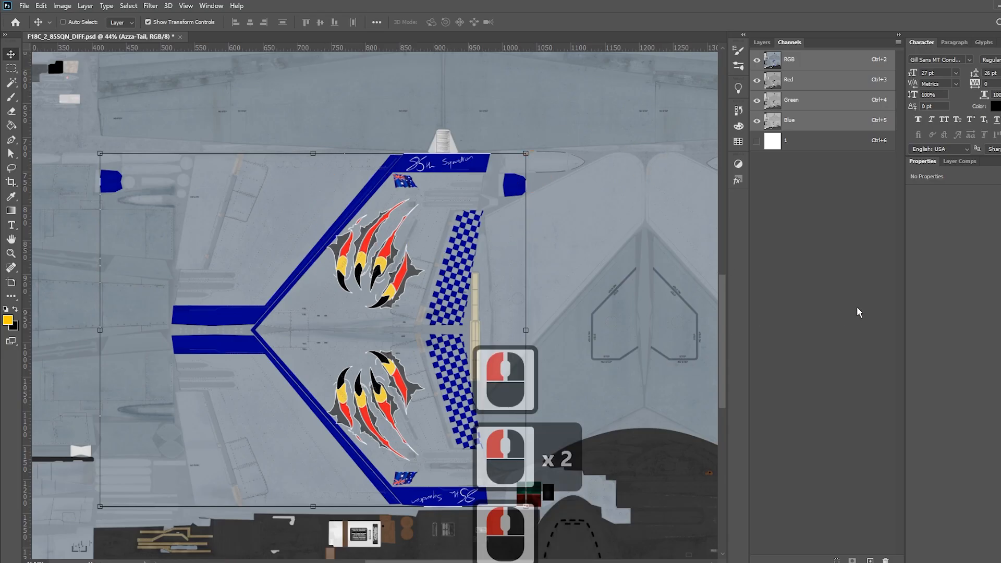
- Switch to Photoshop and display the layer list of F18C_2_85SQN_DIFF.psd to examine the texture around the tail
scroll(859, 312, "up", 2)
left_click(761, 42)
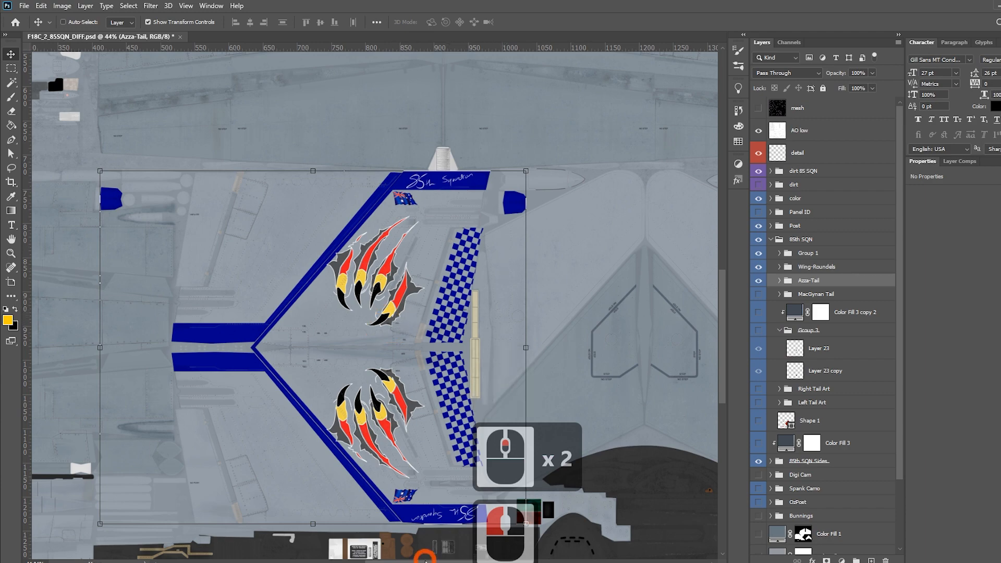
scroll(557, 356, "left", 2)
scroll(721, 366, "down", 4)
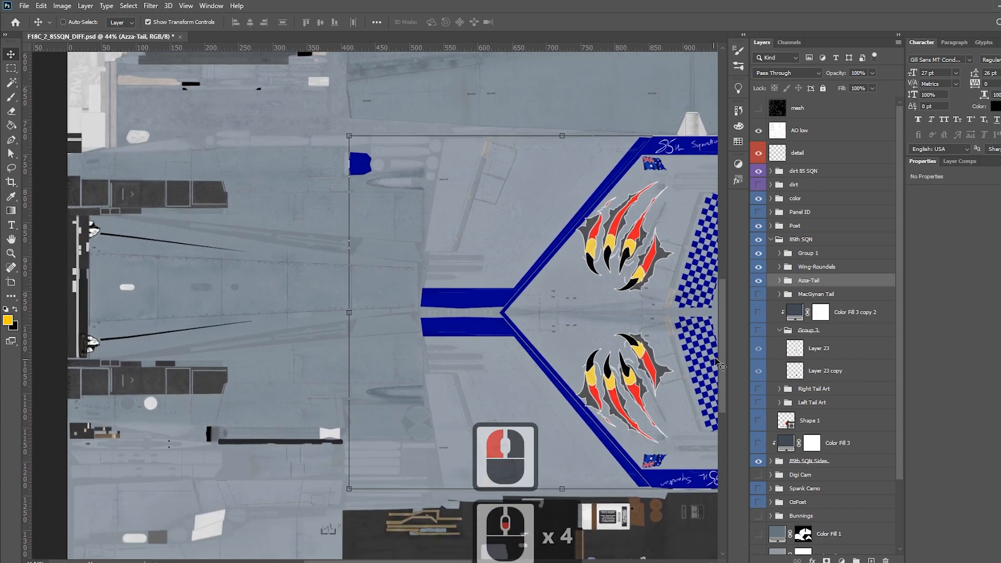
scroll(722, 369, "up", 4)
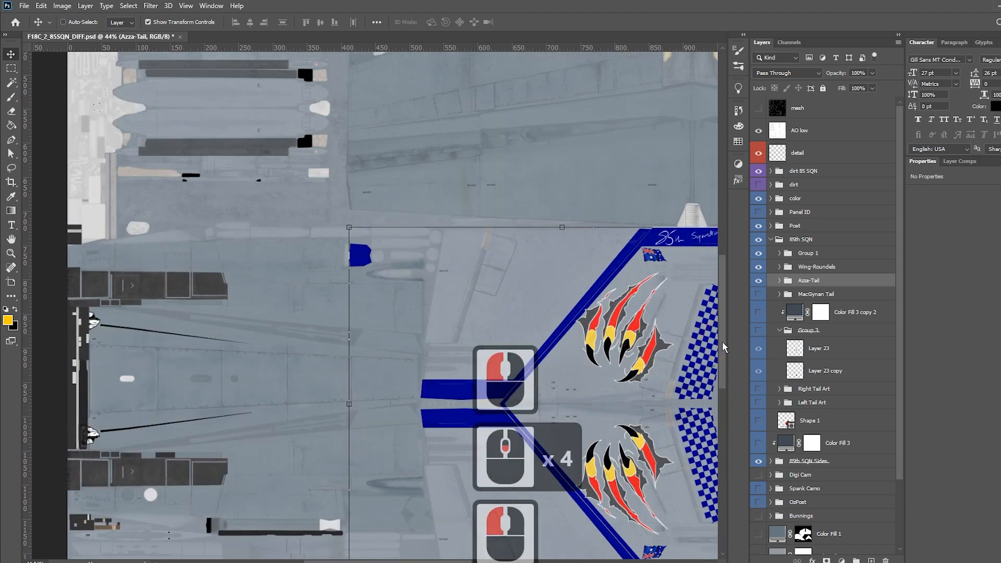
scroll(722, 344, "down", 4)
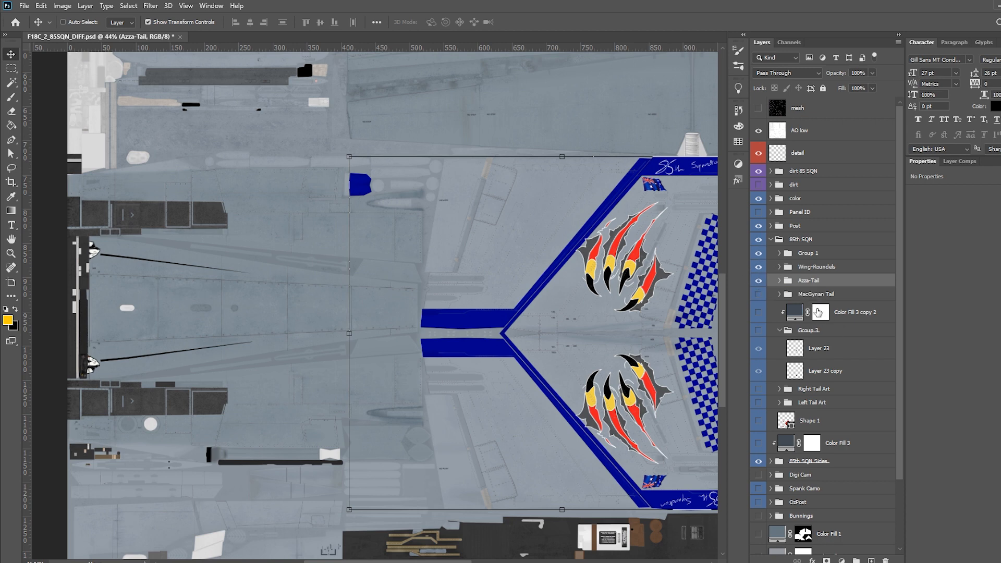
- Hide the Azza-Tail group and show the MacGyman Tail group in its place
scroll(818, 312, "down", 1)
left_click_drag(760, 260, 756, 294)
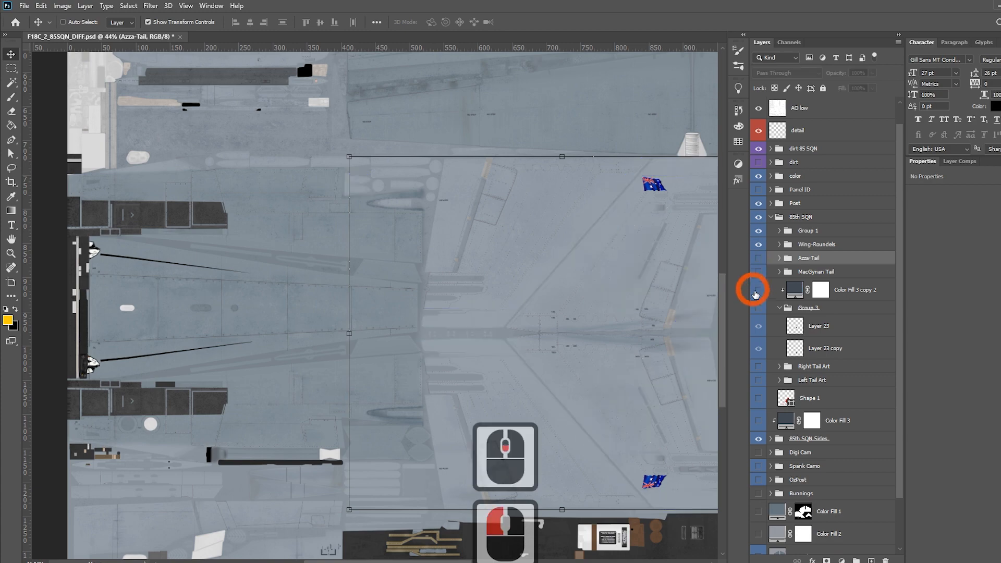
left_click(759, 273)
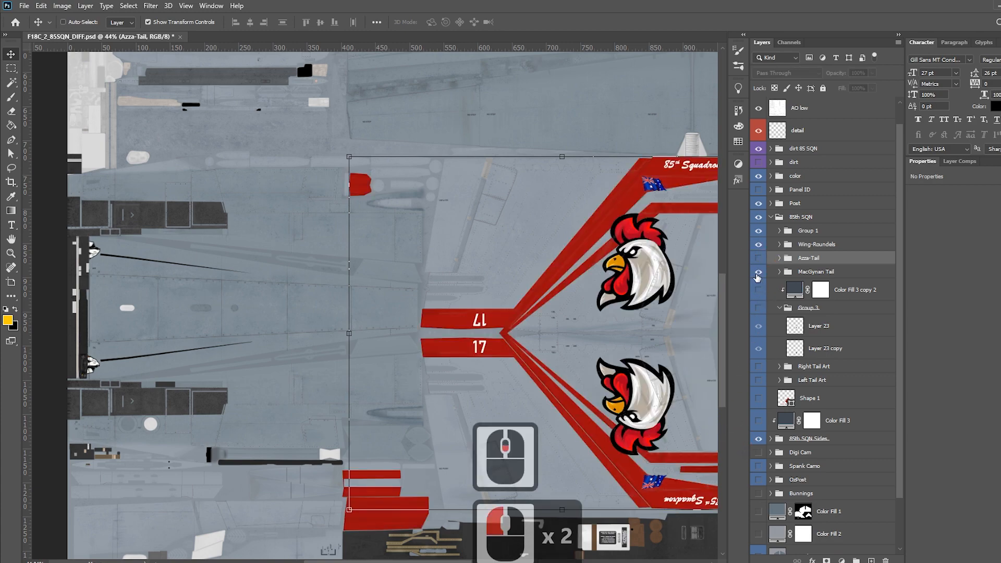
- Hide the Wing-Roundels group and switch the displayed tail art from MacGyman Tail back to Azza-Tail
left_click(758, 259)
left_click(759, 244)
left_click(759, 259)
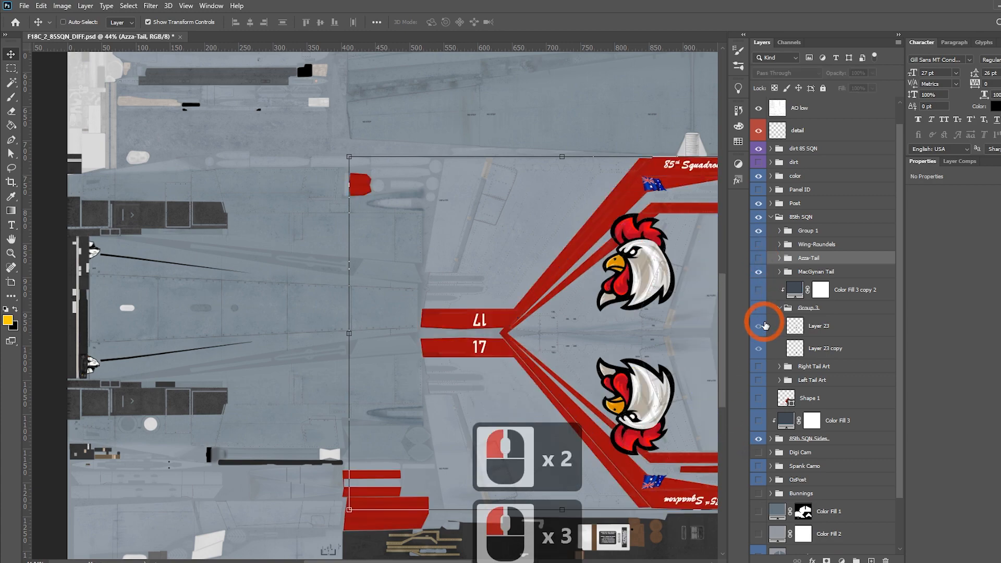
left_click(757, 260)
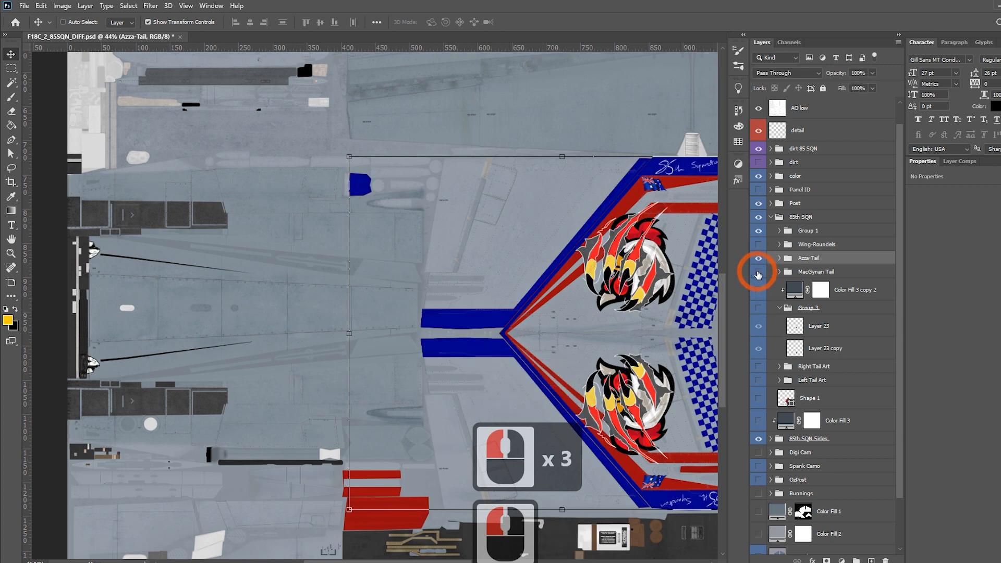
left_click(759, 272)
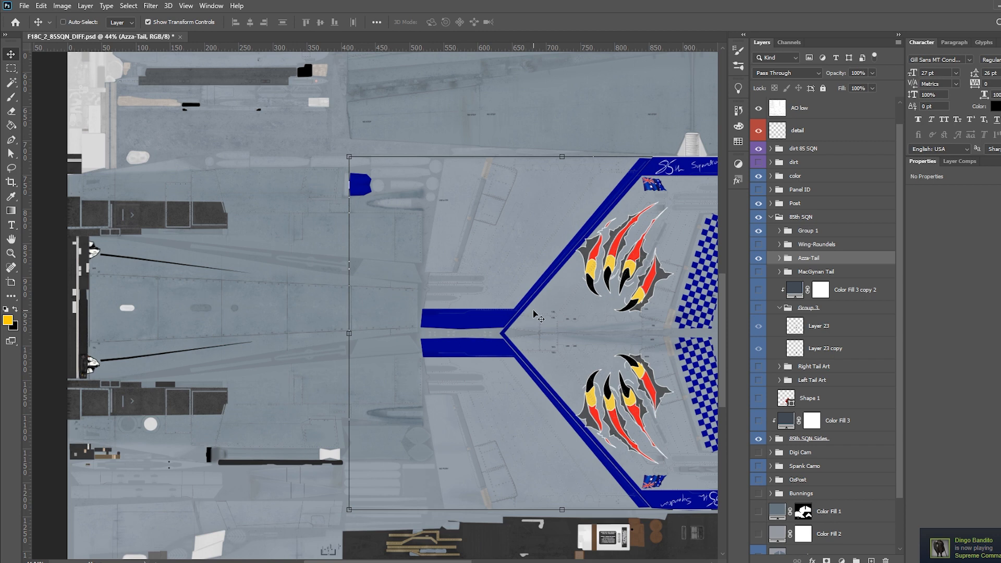
- Show the Panel ID group briefly and hide it again
scroll(561, 417, "right", 5)
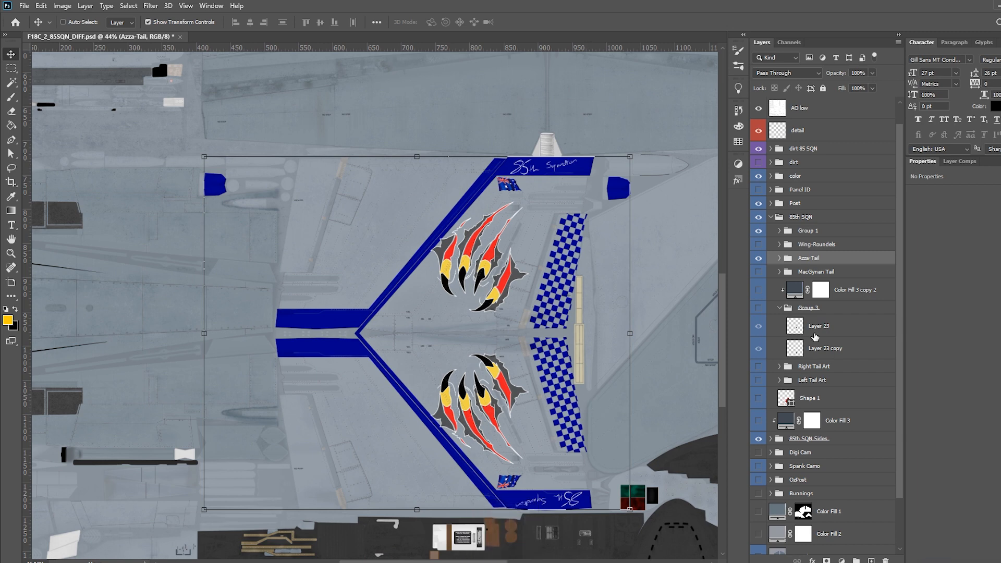
scroll(868, 365, "down", 1)
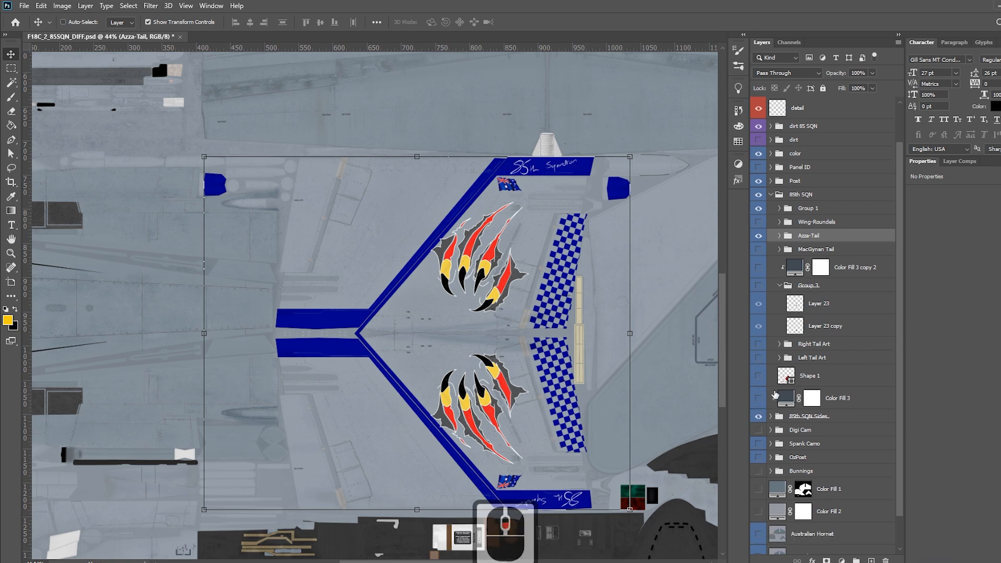
scroll(805, 349, "up", 2)
left_click(760, 211)
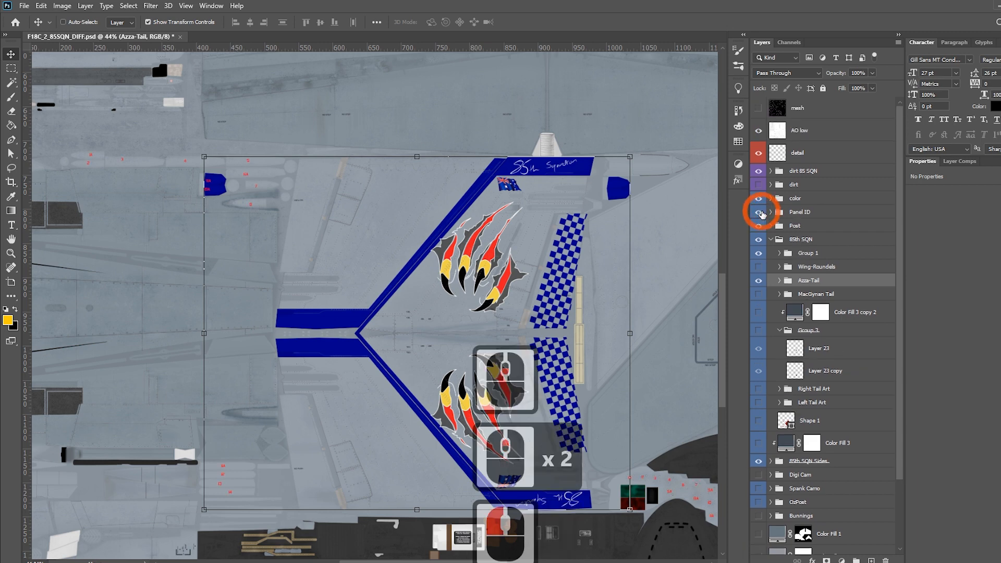
left_click(759, 212)
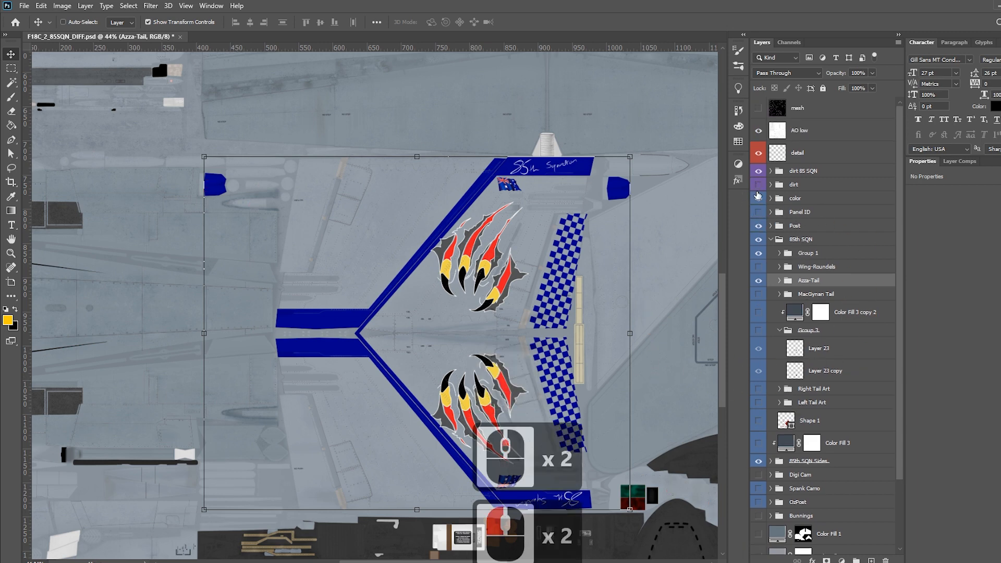
- Hide the 85th SQN group and examine the bare tail texture's panel lines, rivets and markings up close
left_click(759, 240)
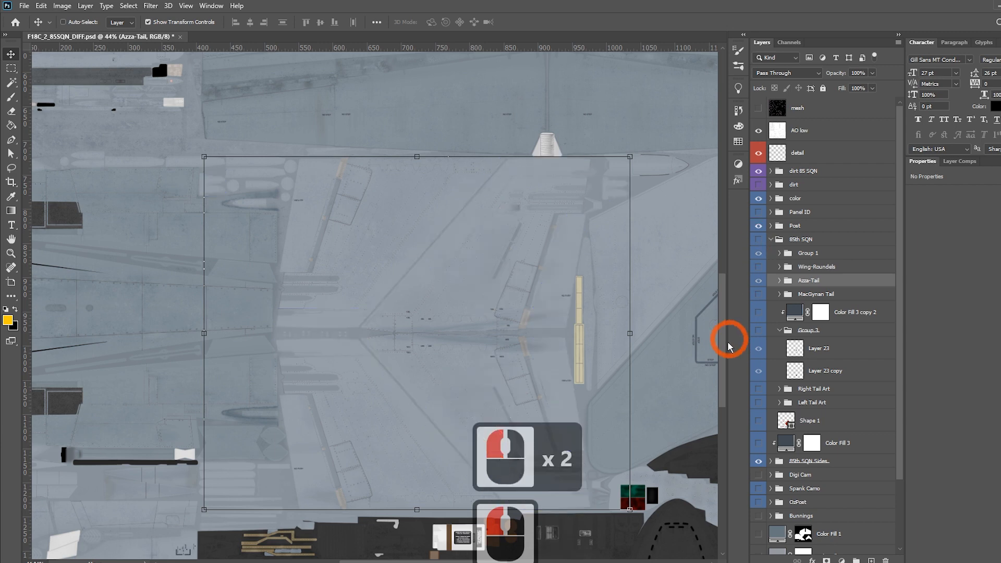
scroll(540, 328, "down", 13)
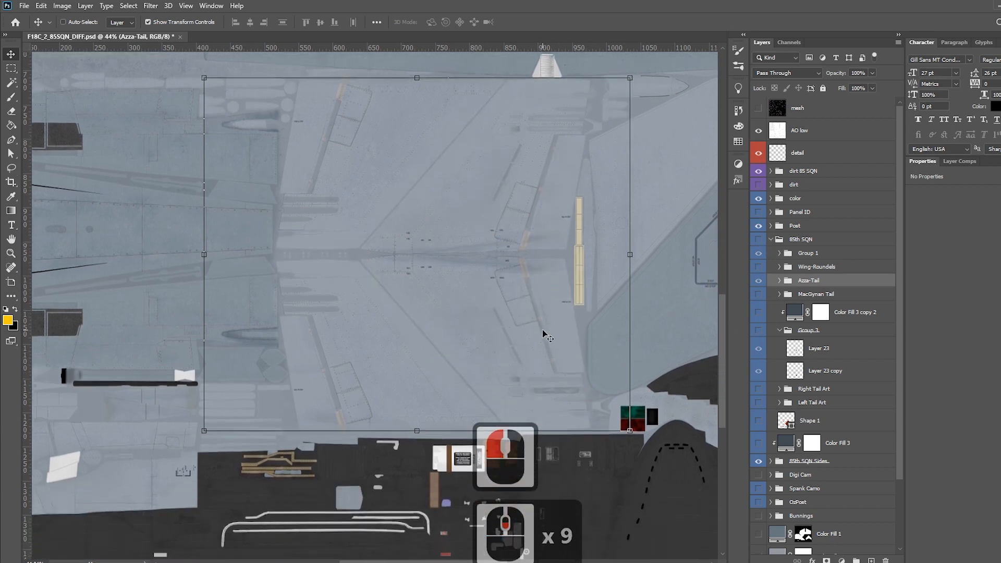
scroll(500, 347, "down", 3)
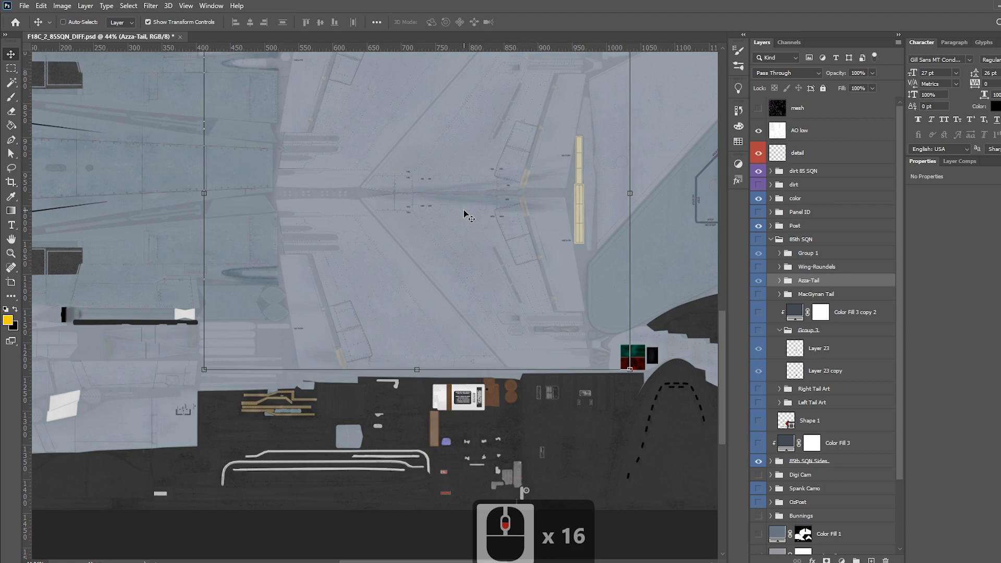
scroll(482, 216, "up", 17, "alt")
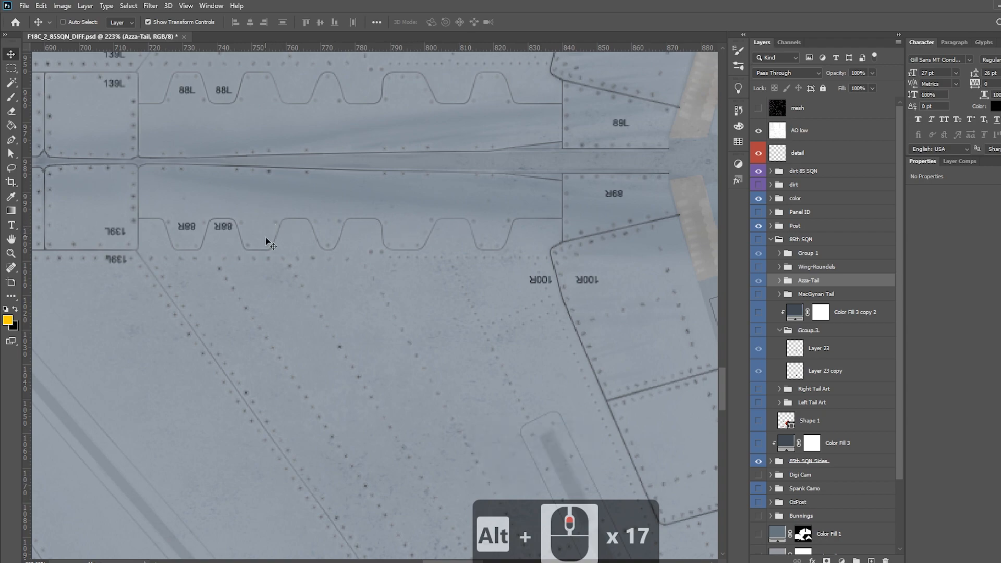
scroll(455, 241, "down", 18, "alt")
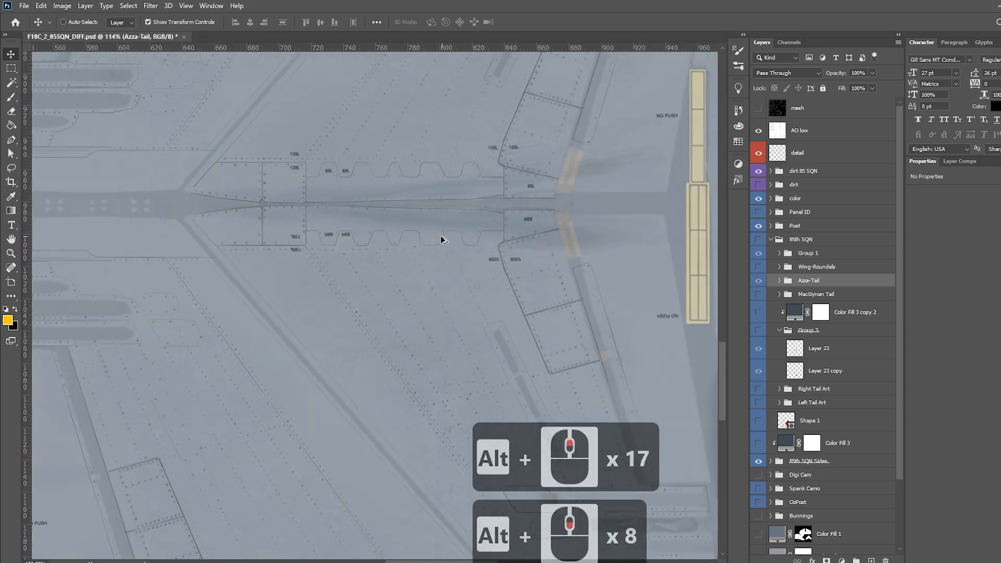
scroll(349, 238, "down", 4, "alt")
- Show the Panel ID and 85th SQN groups, with the MacGyman Tail art displayed in place of Azza-Tail
scroll(468, 387, "up", 17, "alt")
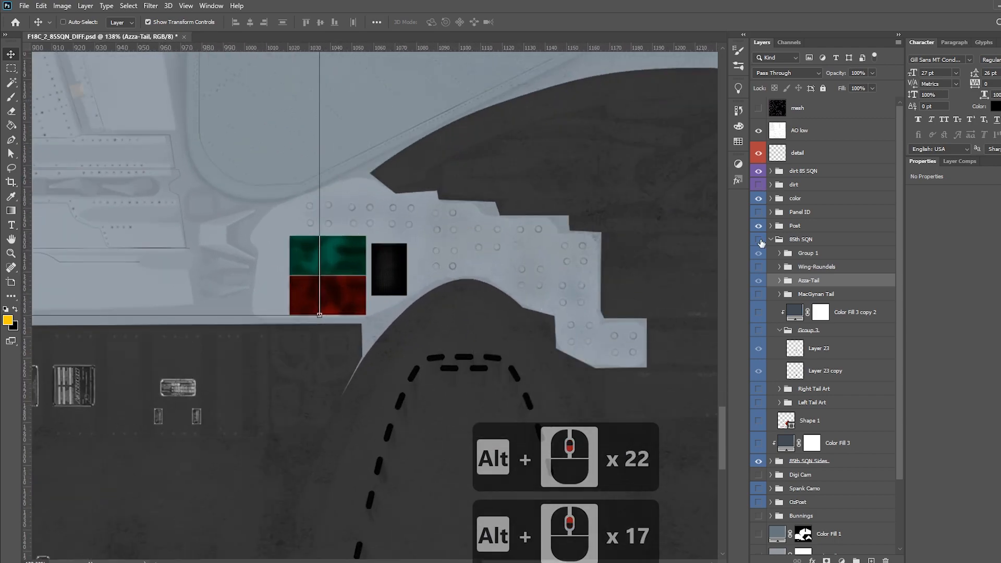
left_click(759, 211)
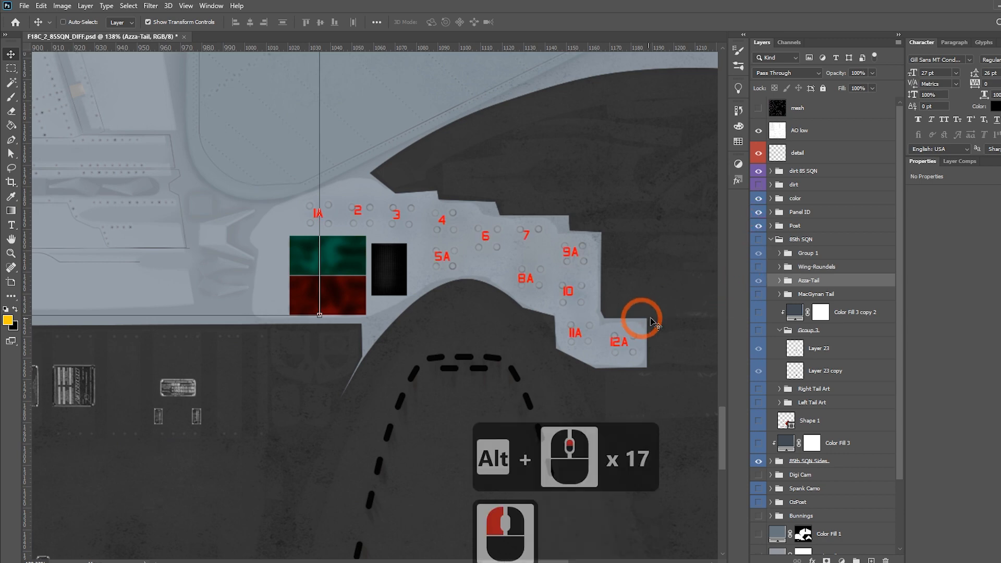
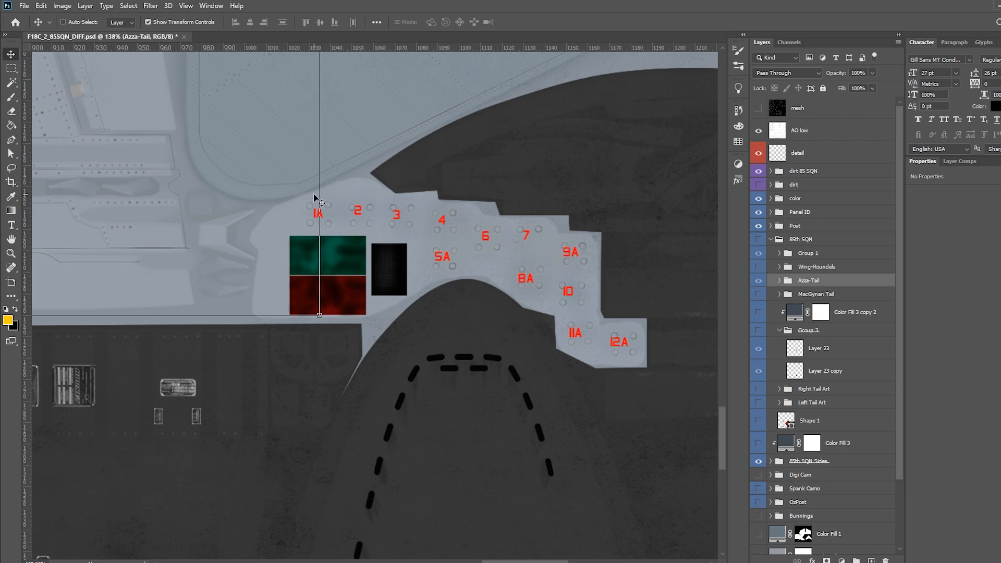
left_click(759, 282)
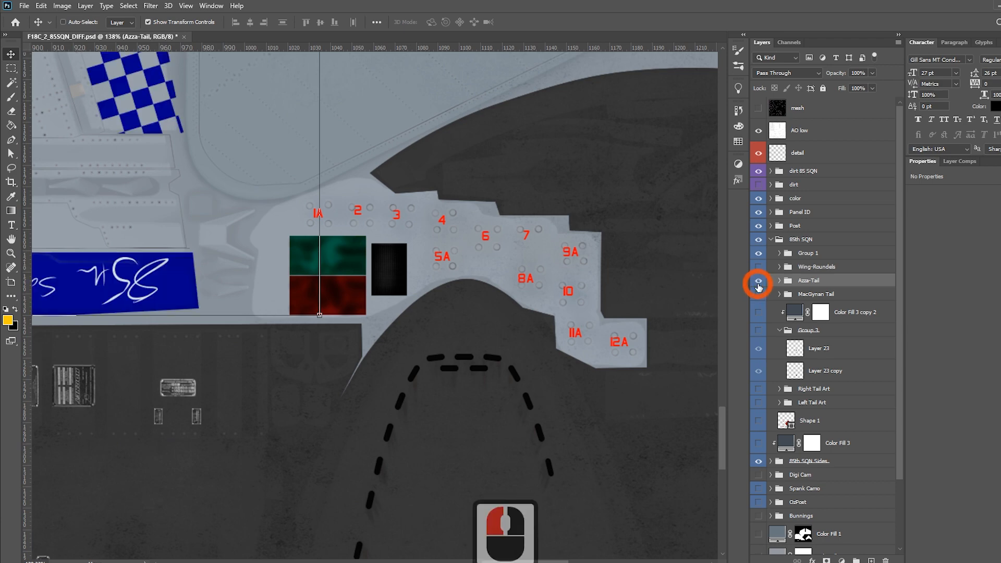
left_click(758, 294)
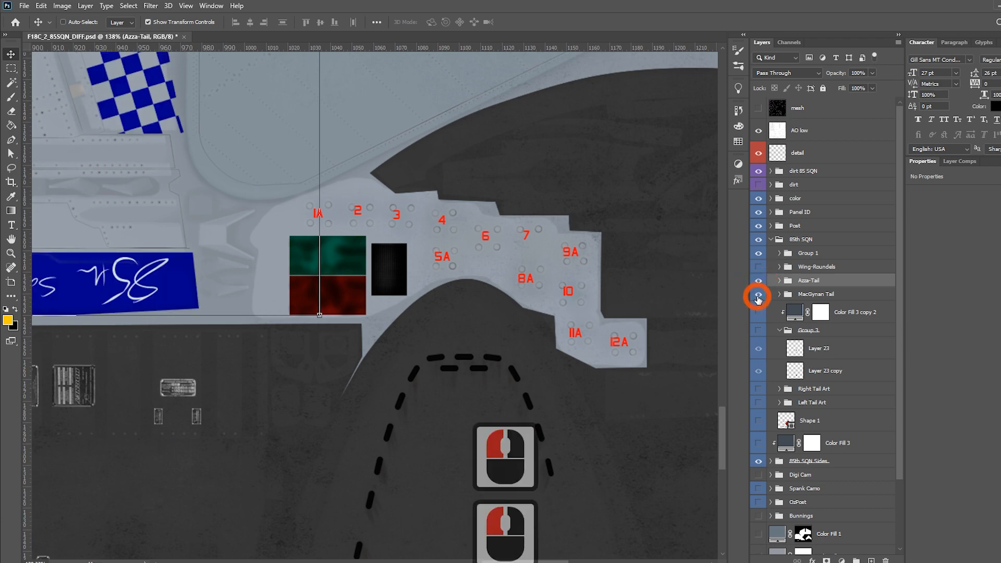
- Hide the MacGyman Tail art and show the red Shape 1 layer on the tail
left_click(759, 294)
left_click(758, 281)
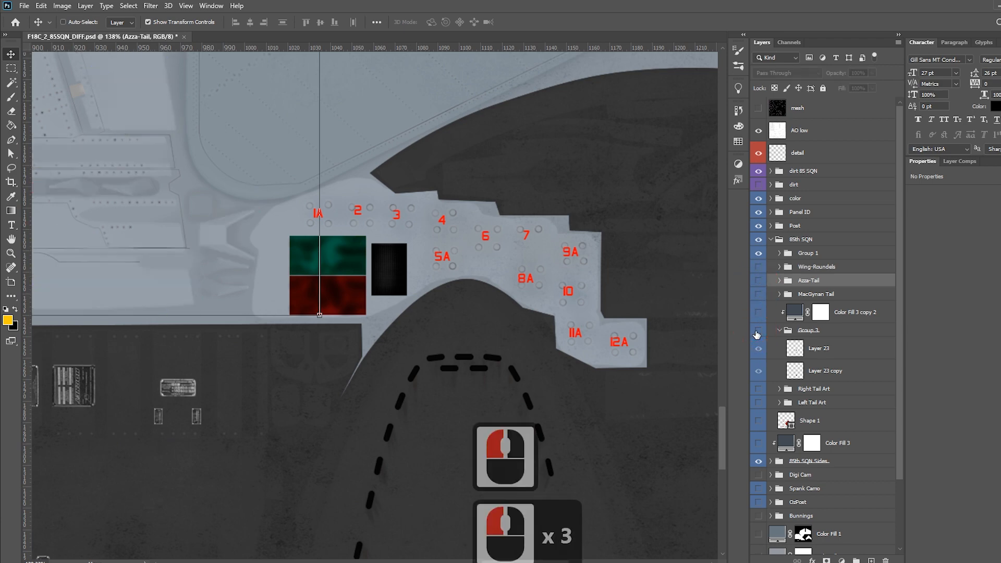
left_click(759, 390)
left_click(759, 390)
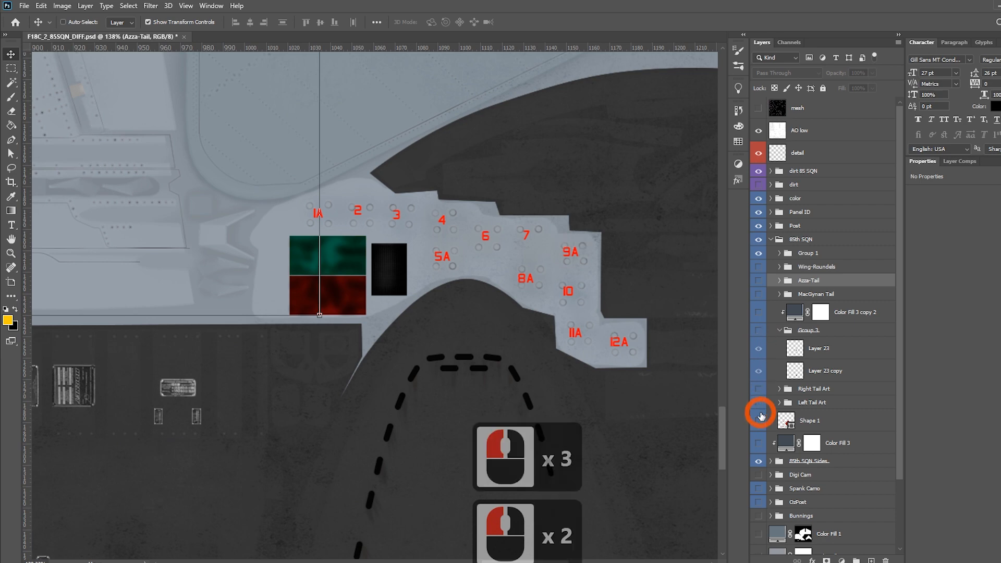
left_click(761, 422)
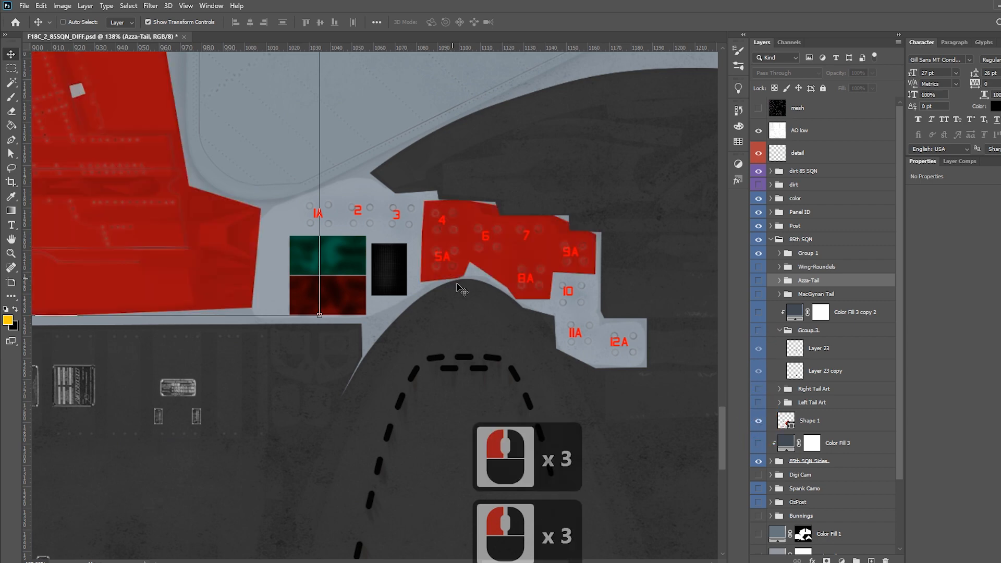
- Examine how the red Shape 1 fill covers the tail panels and the small numbered panel pieces beside them
scroll(579, 252, "down", 3)
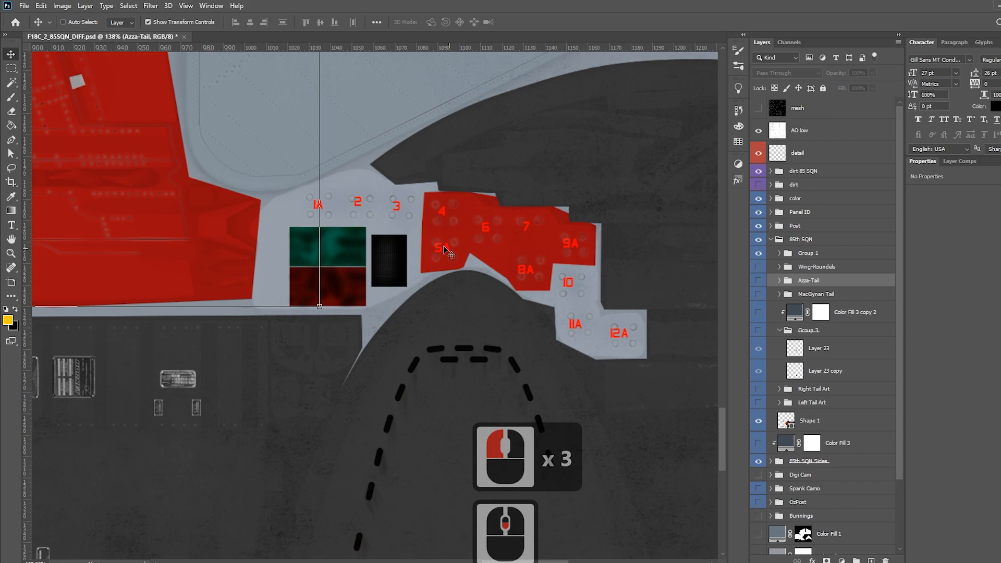
scroll(628, 271, "down", 3, "alt")
scroll(631, 271, "down", 7, "alt")
scroll(333, 172, "up", 10)
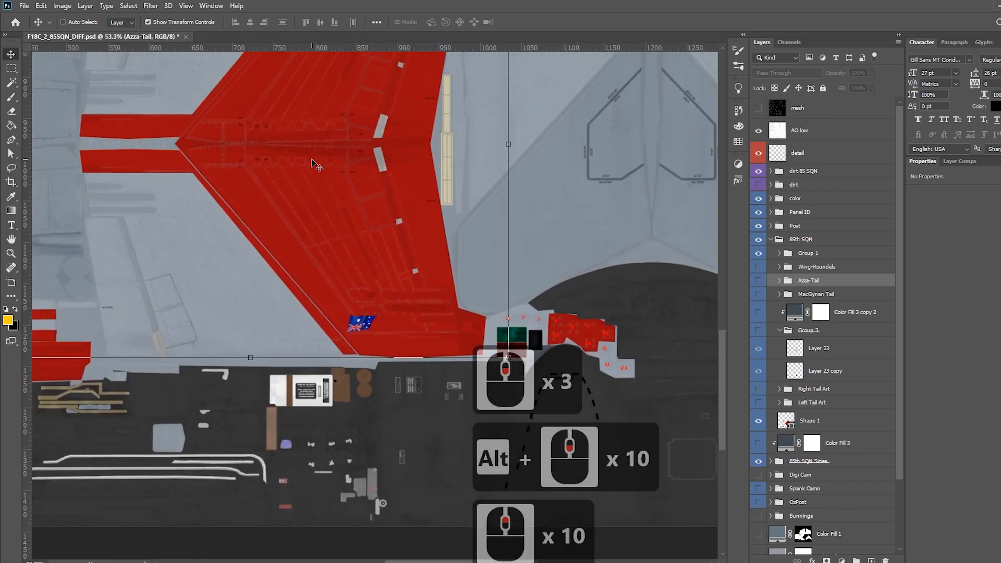
scroll(261, 127, "up", 4, "alt")
scroll(261, 128, "up", 9, "alt")
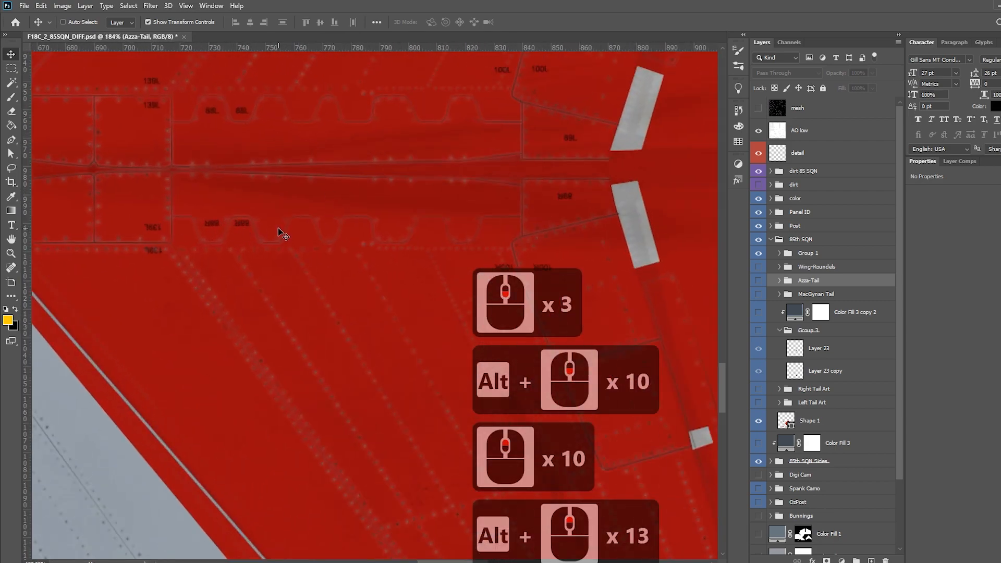
scroll(421, 211, "down", 13, "alt")
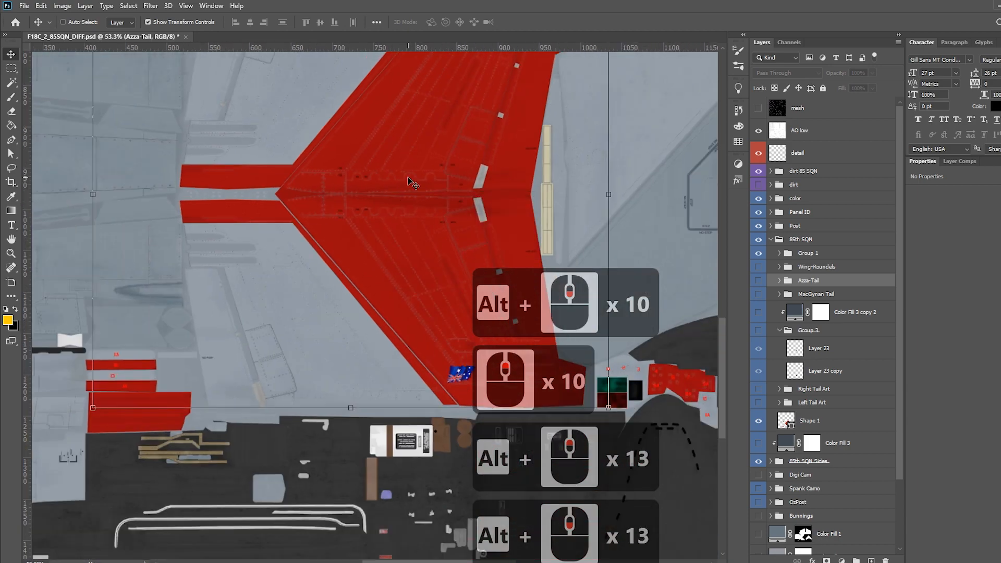
scroll(410, 273, "down", 4, "alt")
scroll(528, 322, "up", 9, "alt")
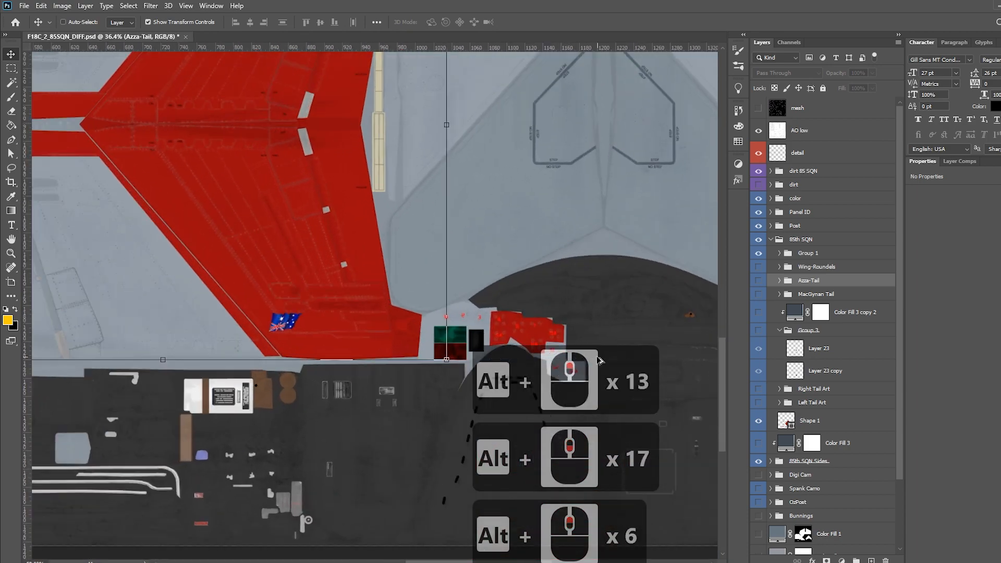
scroll(521, 292, "down", 11)
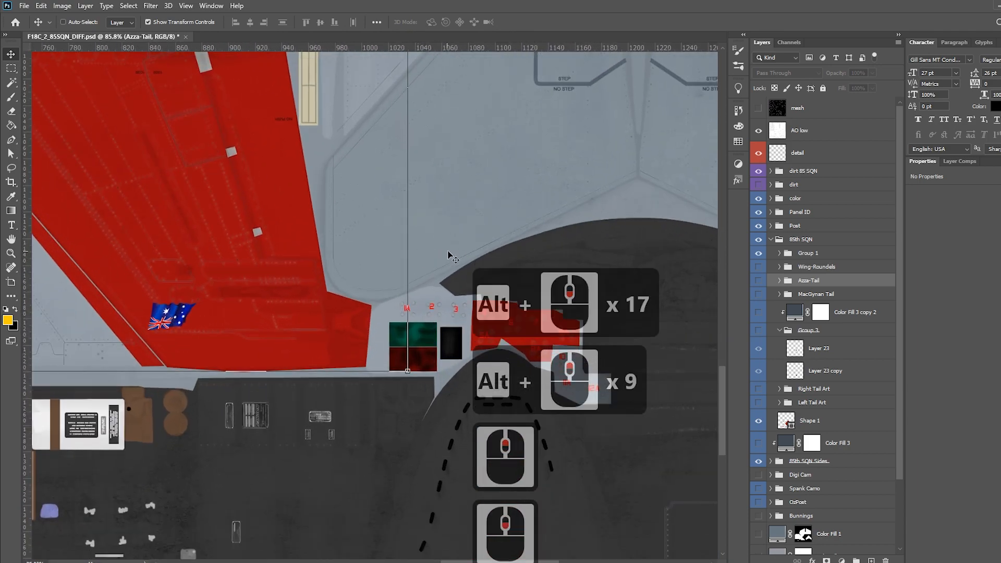
scroll(498, 208, "down", 7, "alt")
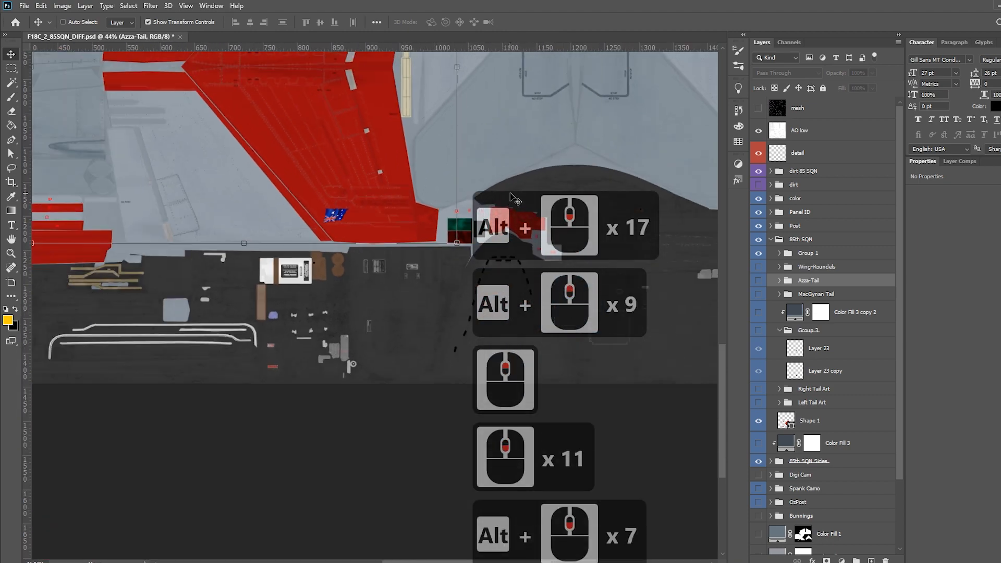
scroll(328, 203, "up", 20)
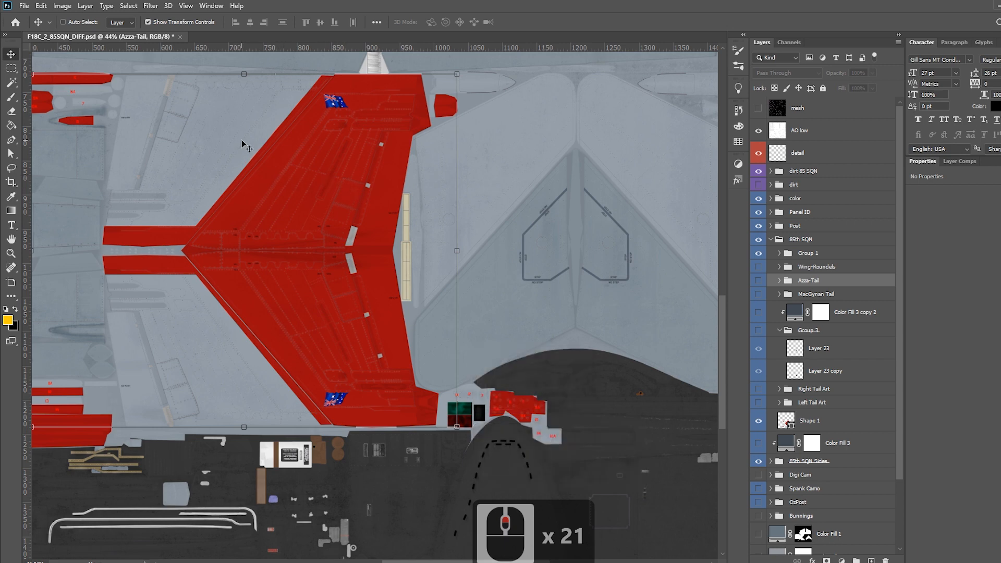
left_click_drag(258, 157, 308, 193)
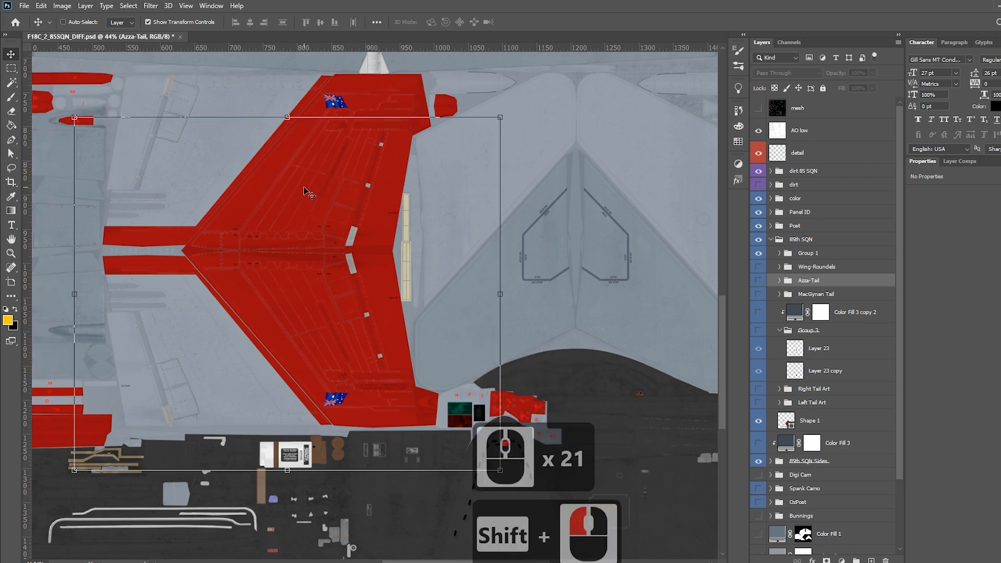
key("ctrl+z")
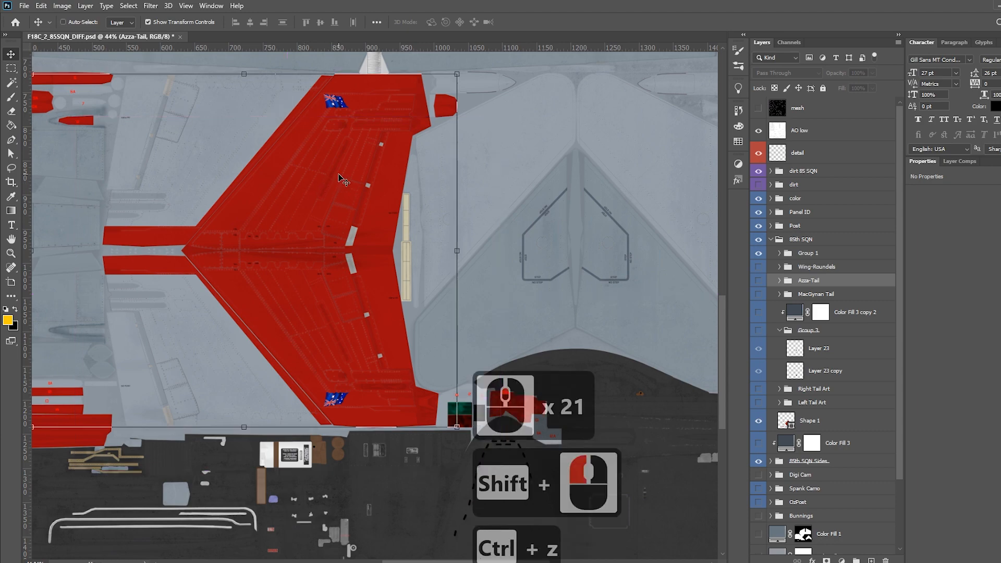
key("ctrl")
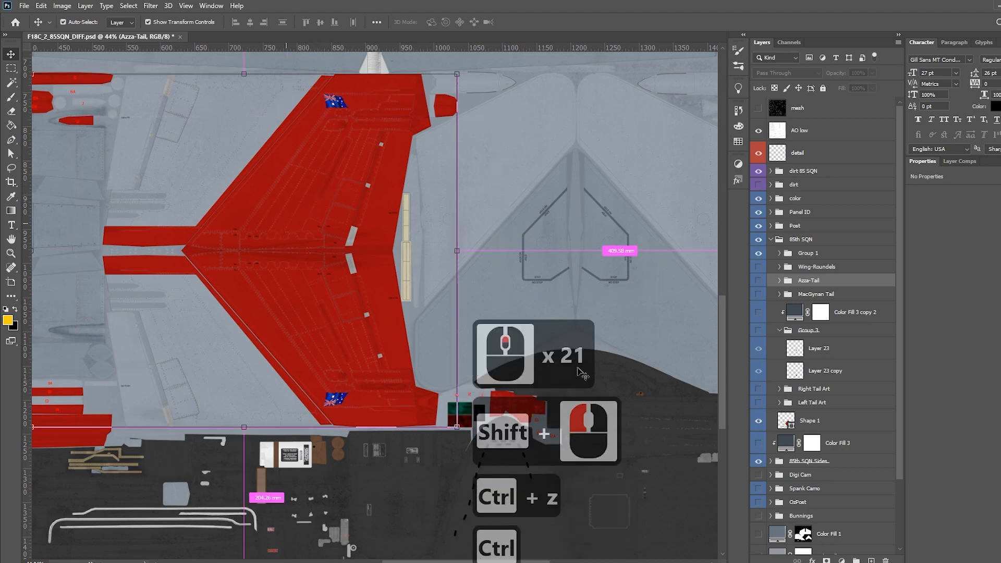
- Toggle the Panel ID group repeatedly to compare the small panel pieces with and without numbering, leaving the group hidden
scroll(331, 246, "down", 6)
scroll(324, 246, "down", 2)
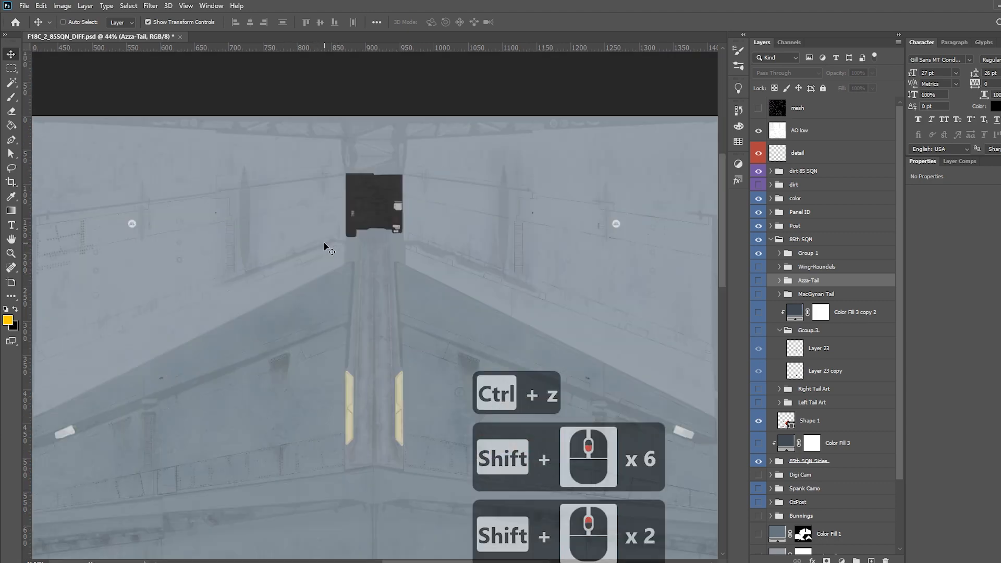
scroll(324, 246, "up", 1)
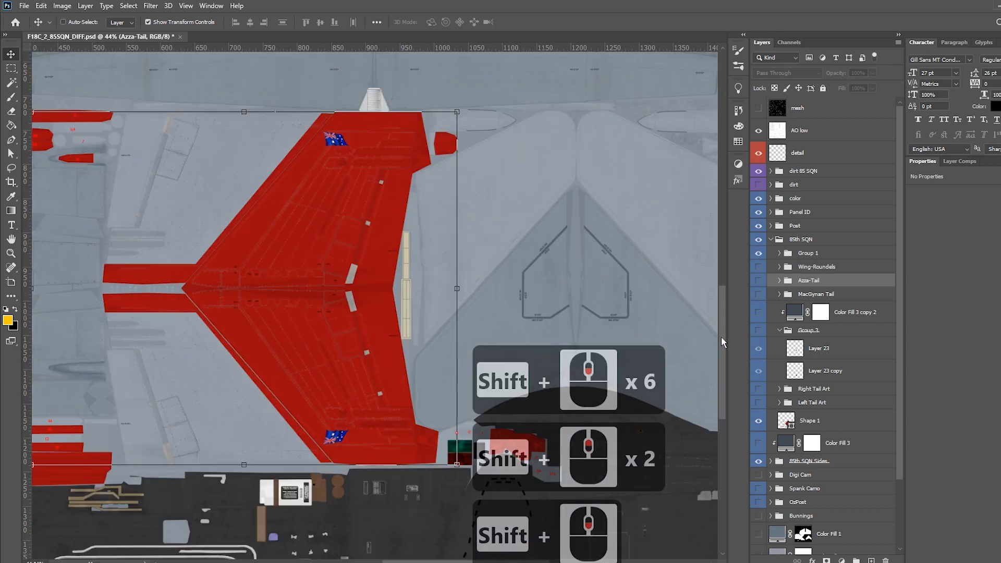
left_click_drag(721, 337, 715, 357)
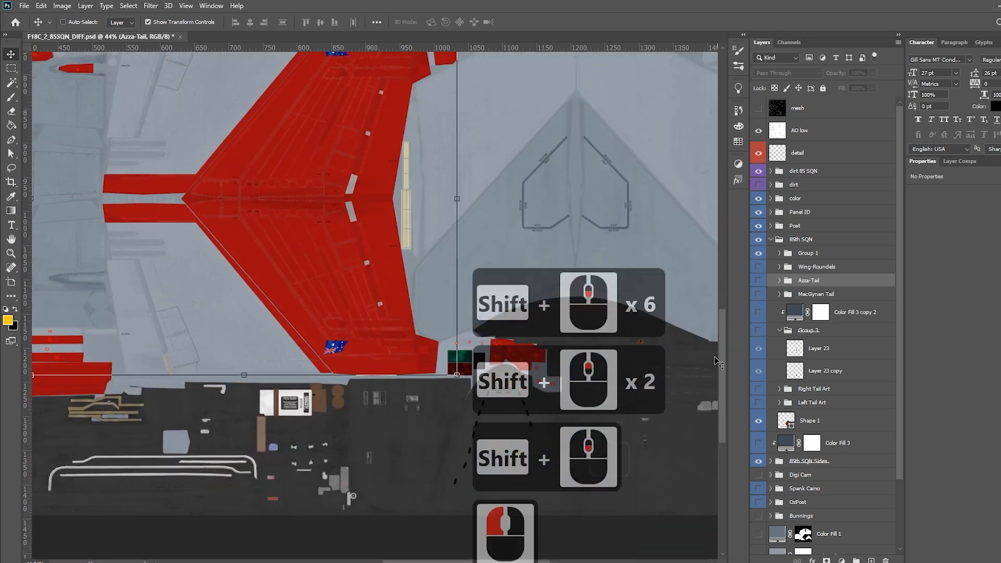
left_click_drag(443, 561, 474, 561)
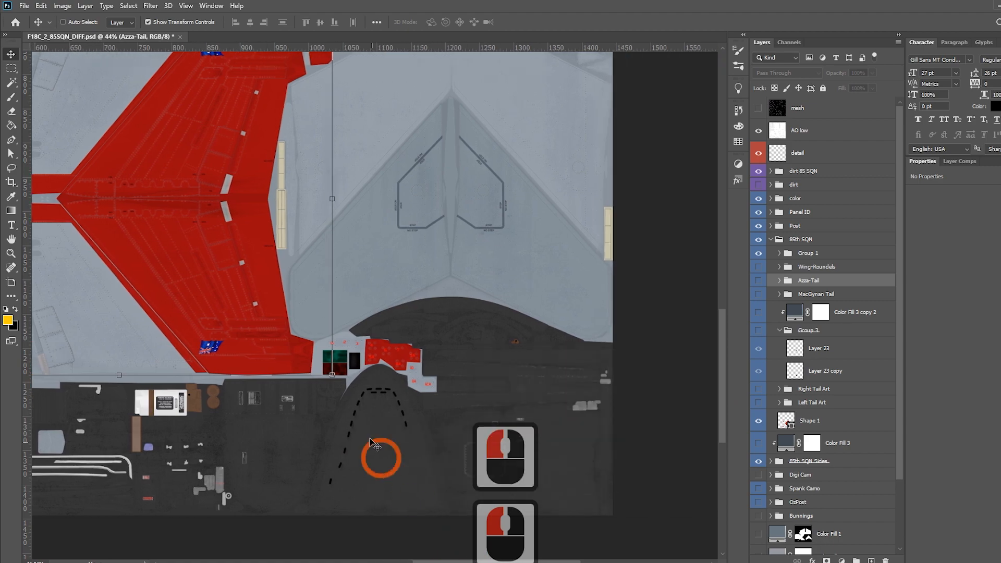
scroll(375, 373, "up", 4)
scroll(381, 378, "up", 9)
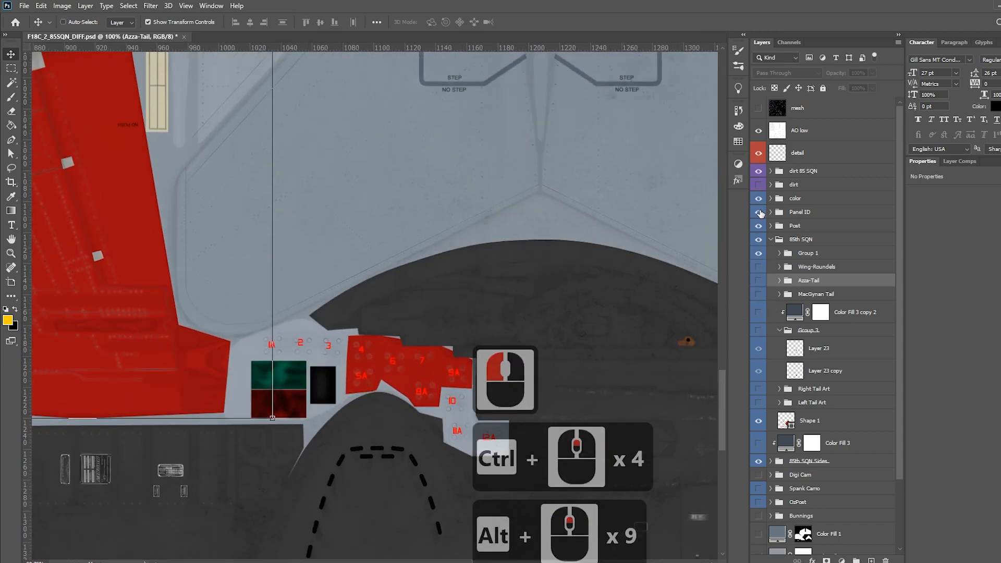
left_click(760, 212)
left_click(760, 213)
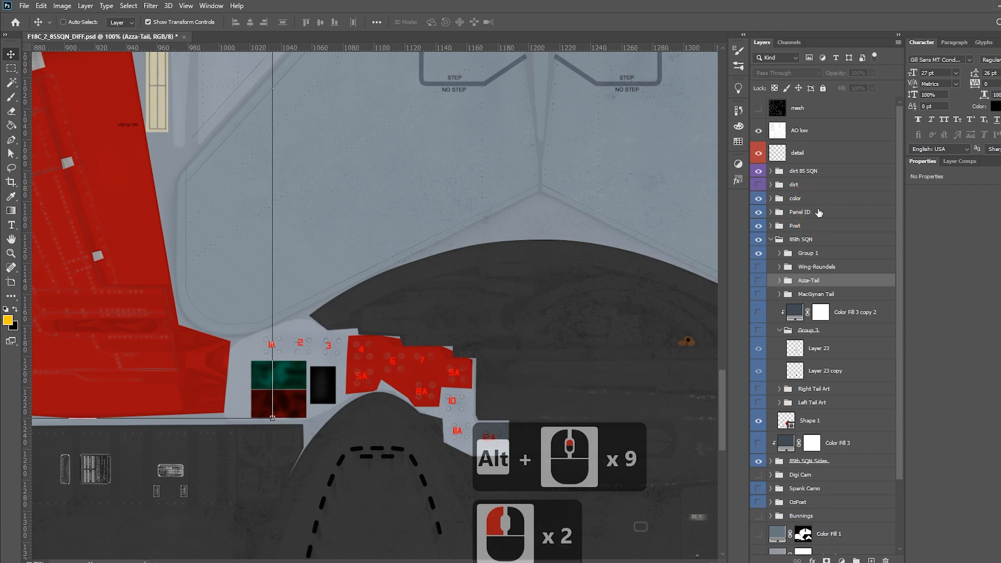
double_click(759, 212)
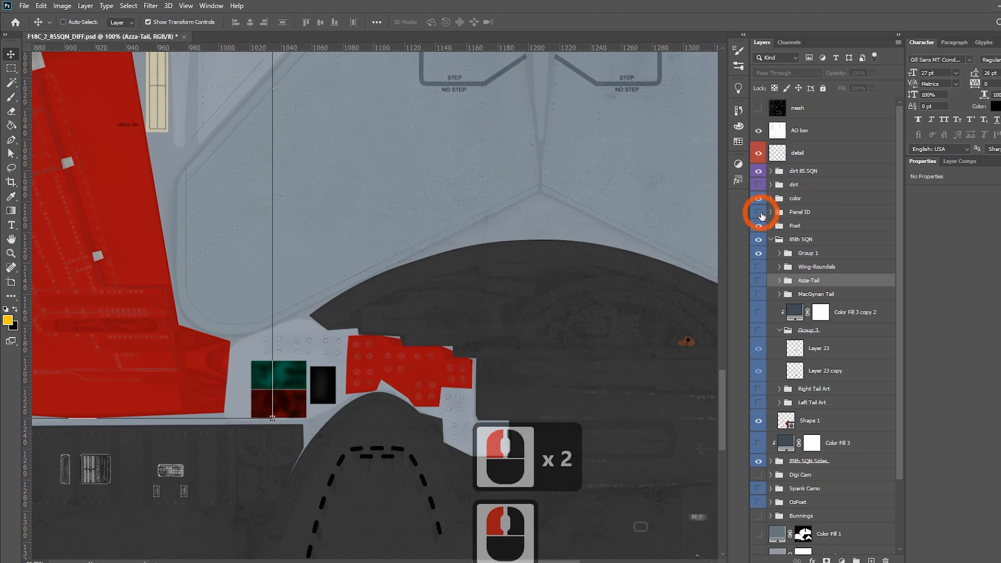
left_click(759, 212)
left_click(759, 212)
left_click(759, 212)
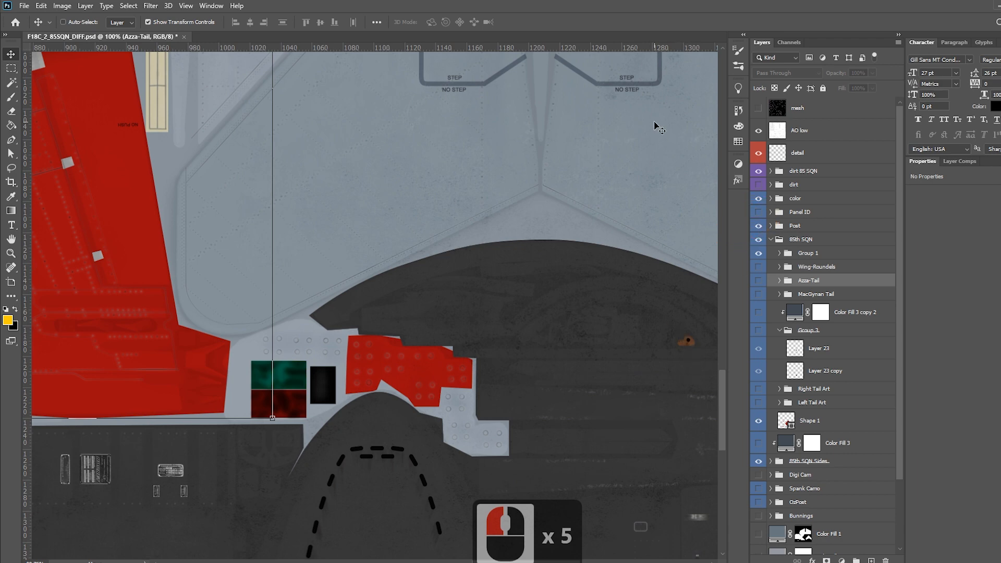
left_click(759, 214)
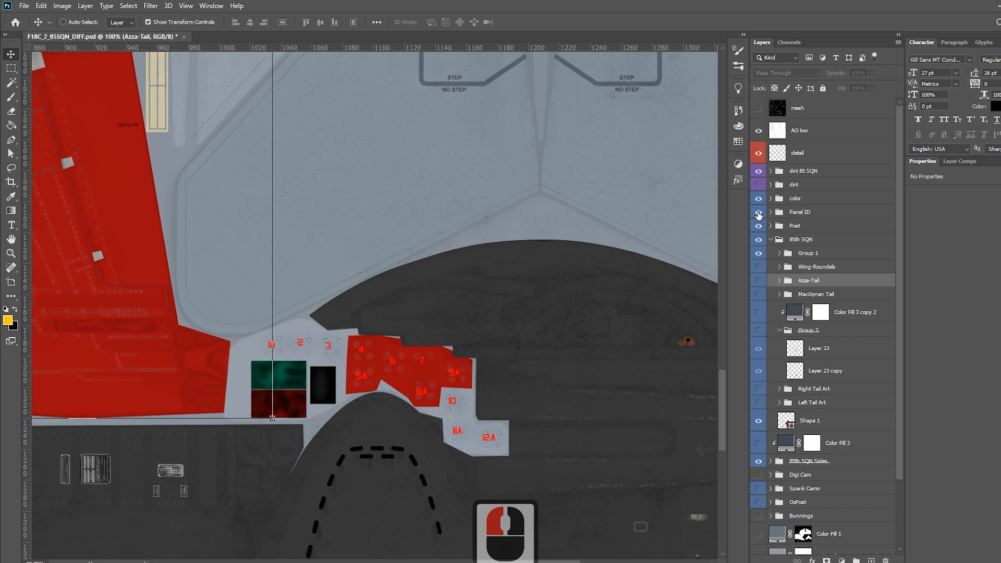
left_click(759, 214)
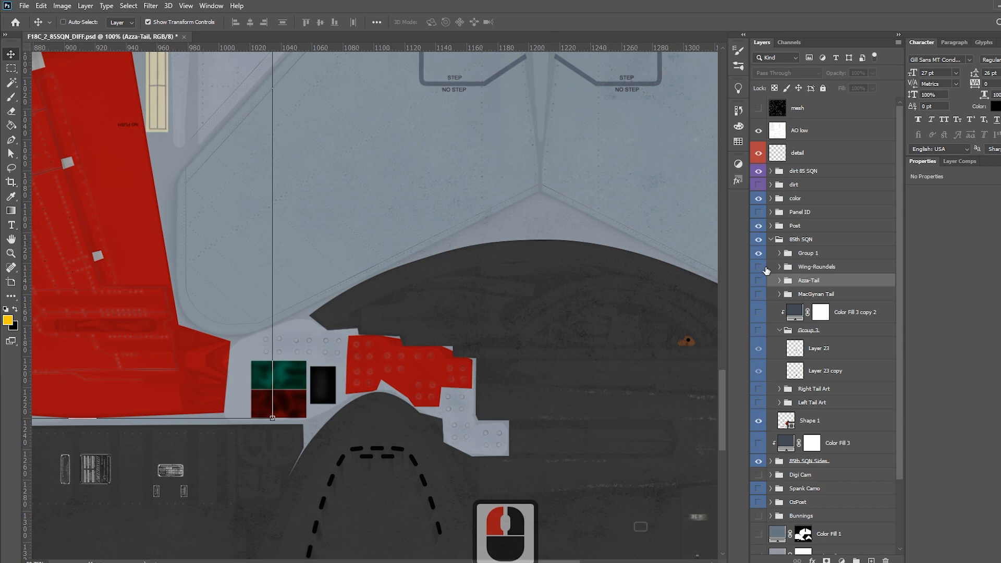
- Show the Digi Cam group and hide the red Shape 1 layer covering its tail art
scroll(771, 308, "down", 3)
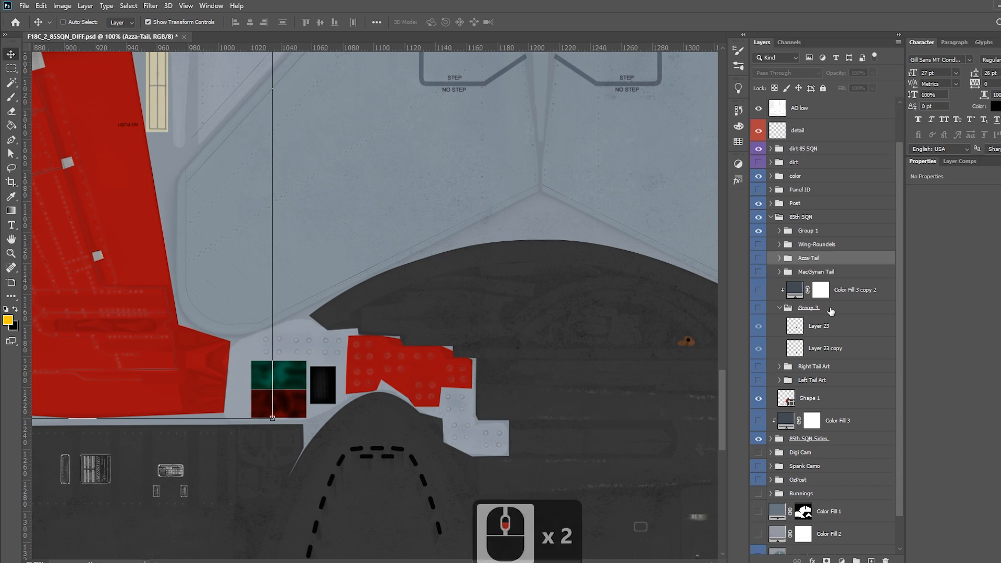
left_click(760, 407)
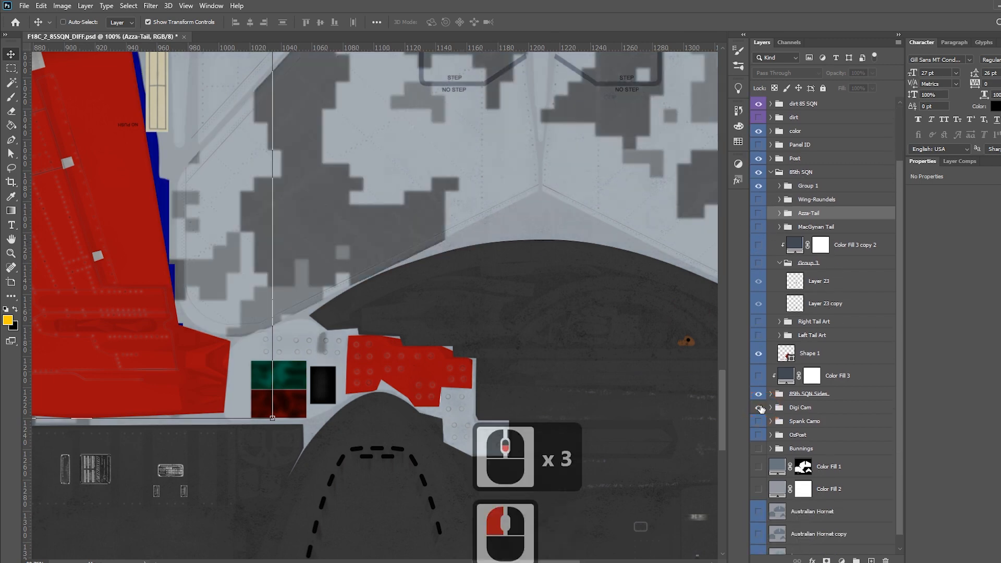
scroll(512, 321, "down", 6)
scroll(525, 315, "up", 6)
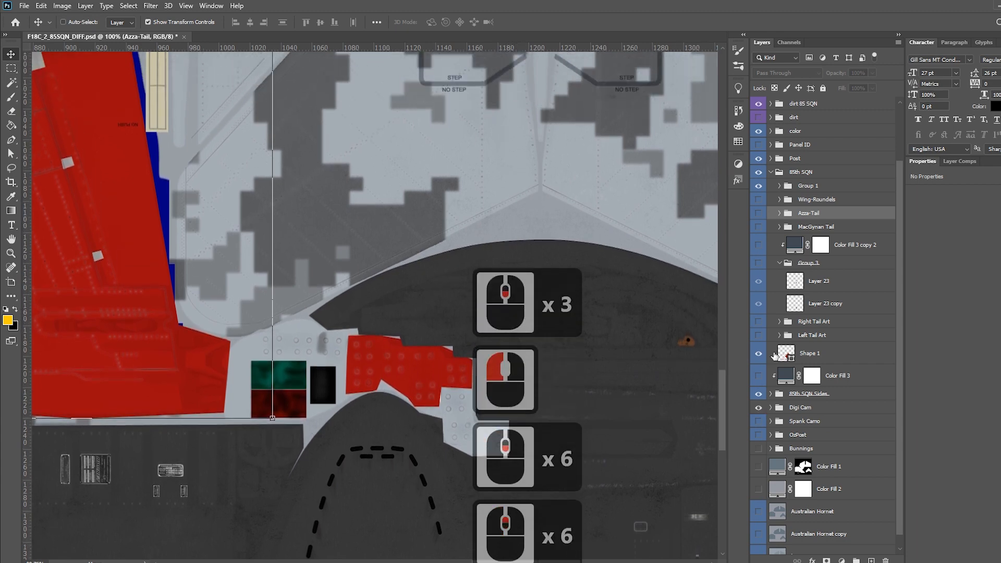
left_click(759, 355)
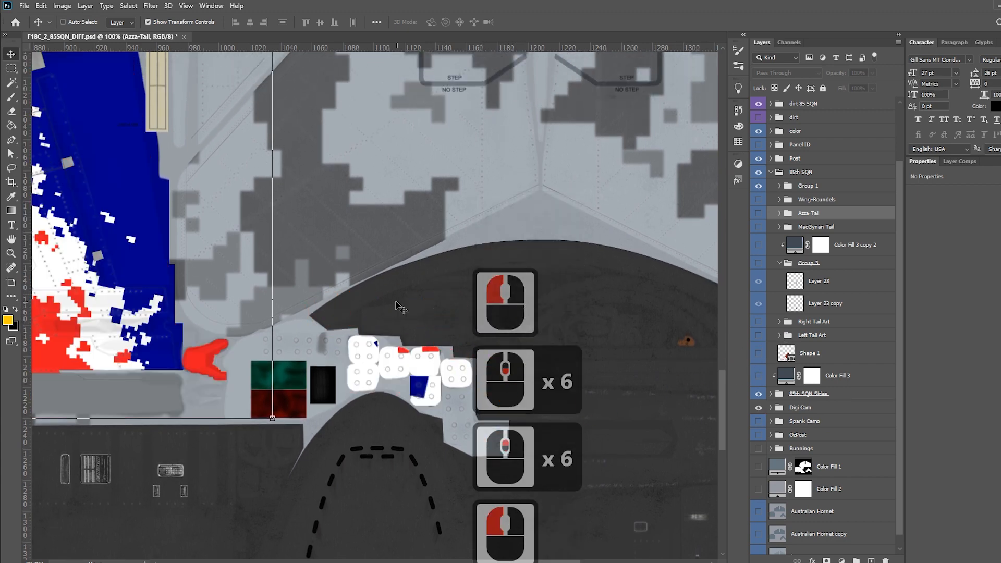
- Examine the Digi Cam tail pattern and its matching small panel pieces up close
scroll(380, 285, "down", 1)
scroll(386, 284, "down", 5)
scroll(388, 316, "down", 2)
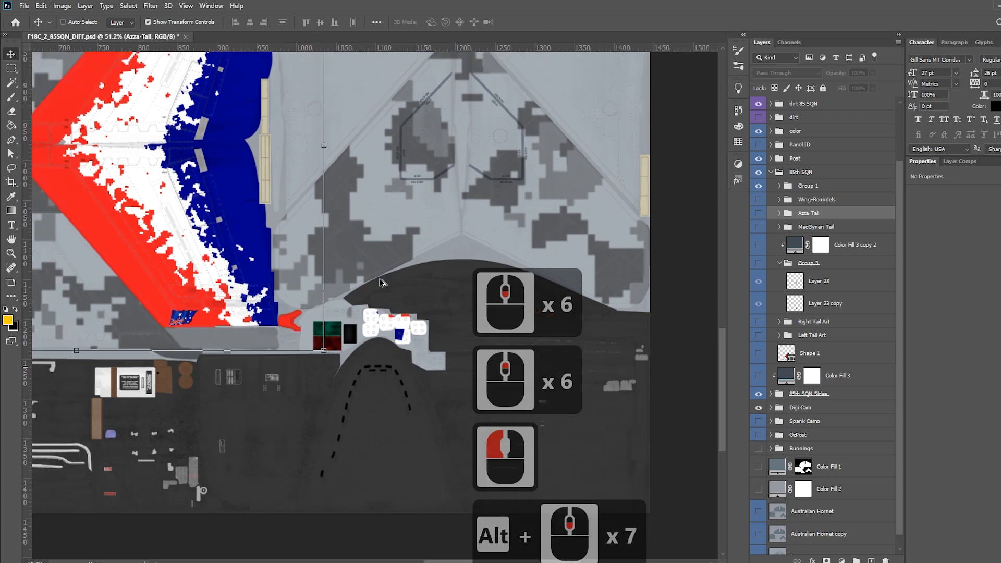
scroll(104, 133, "up", 5)
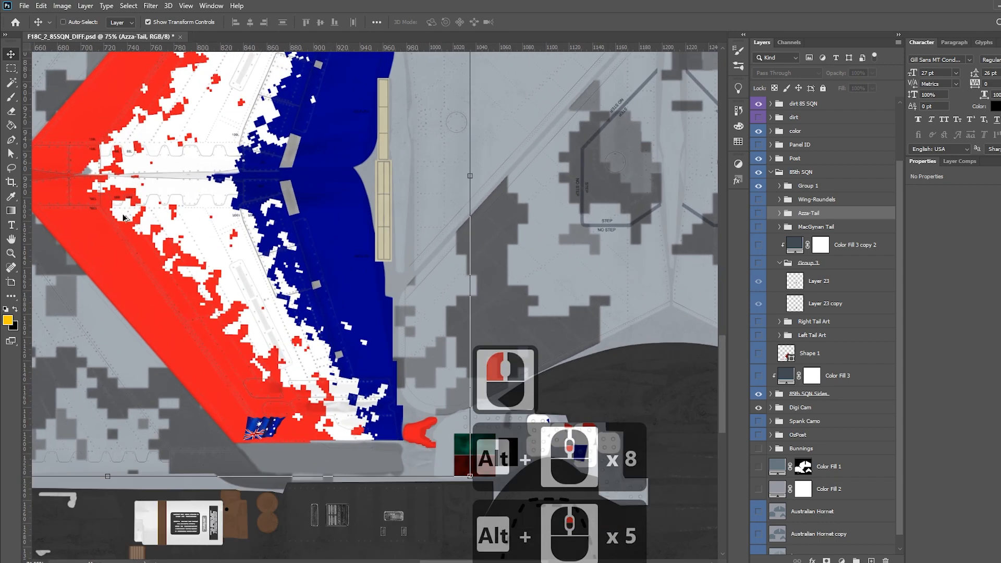
scroll(248, 318, "down", 6)
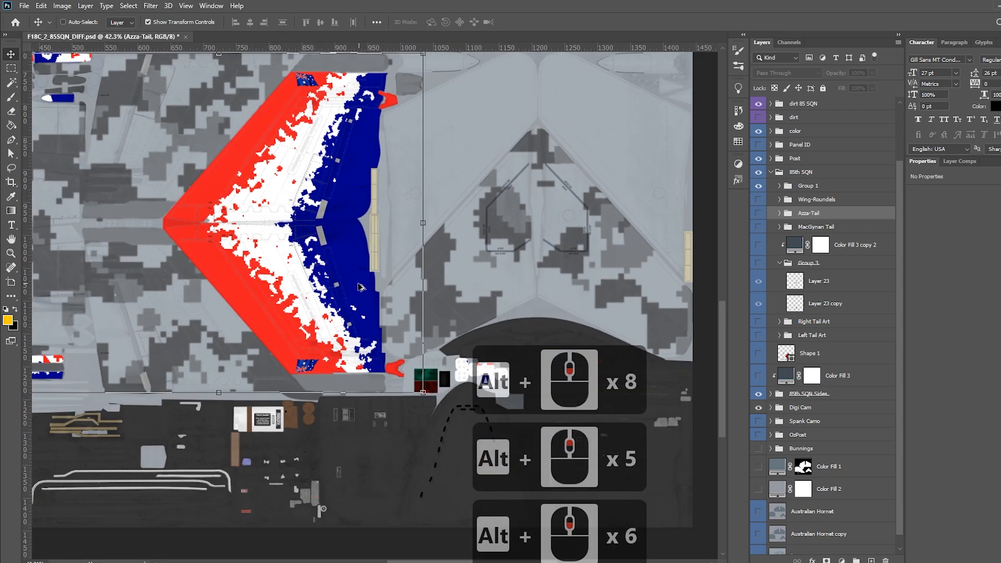
scroll(250, 354, "up", 5)
scroll(249, 354, "down", 7)
scroll(354, 407, "up", 16)
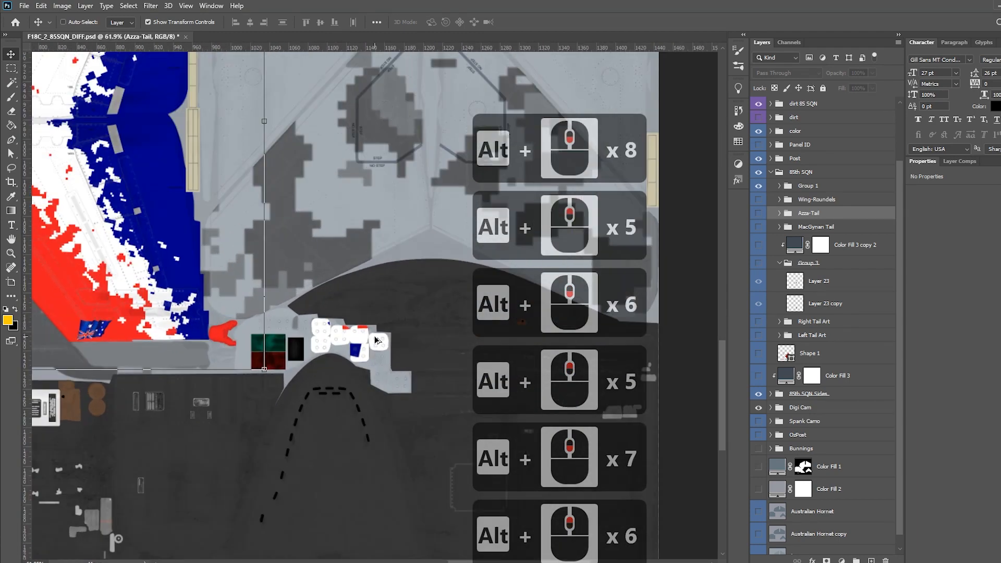
scroll(353, 407, "up", 1)
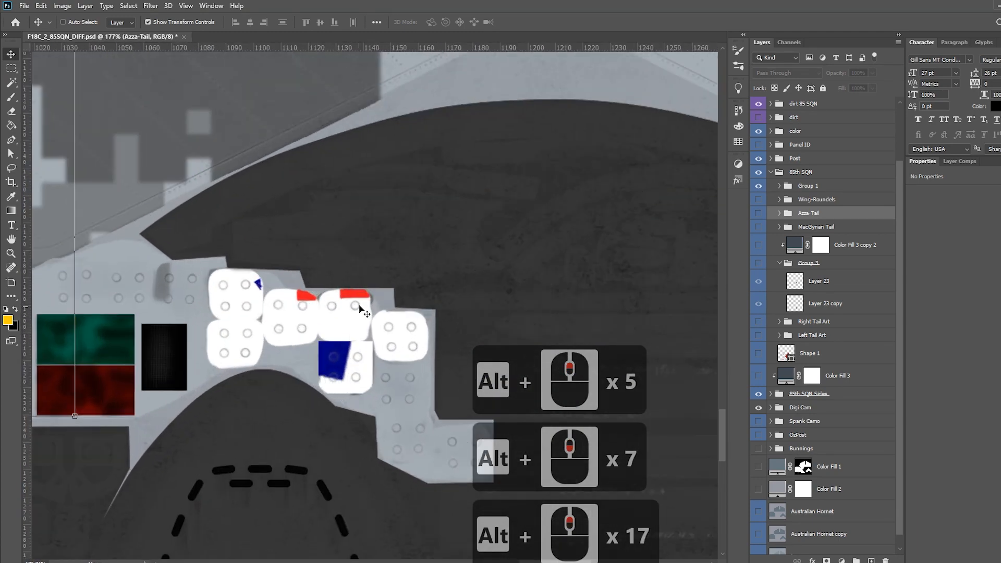
scroll(444, 284, "down", 17)
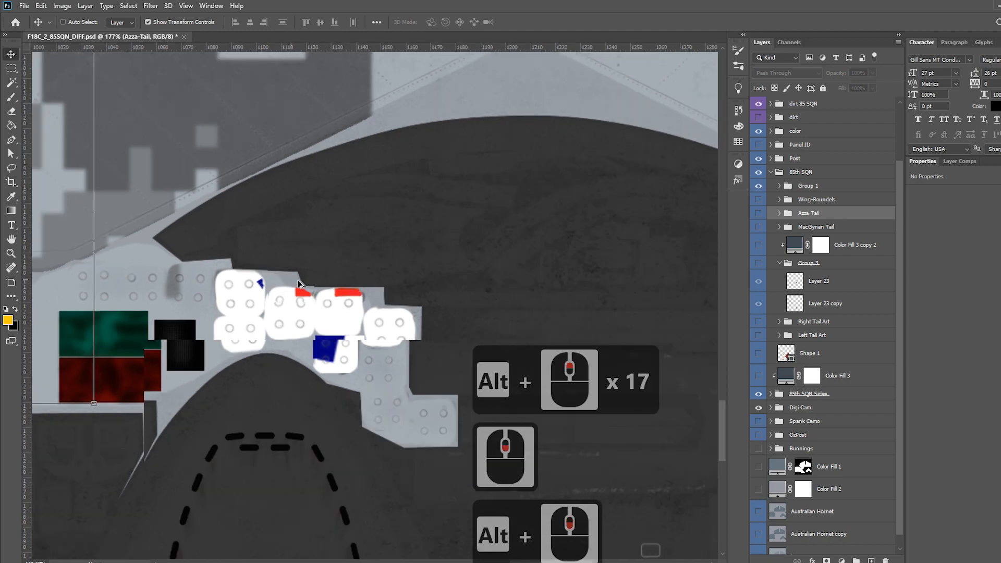
scroll(205, 138, "up", 7)
scroll(205, 138, "up", 11)
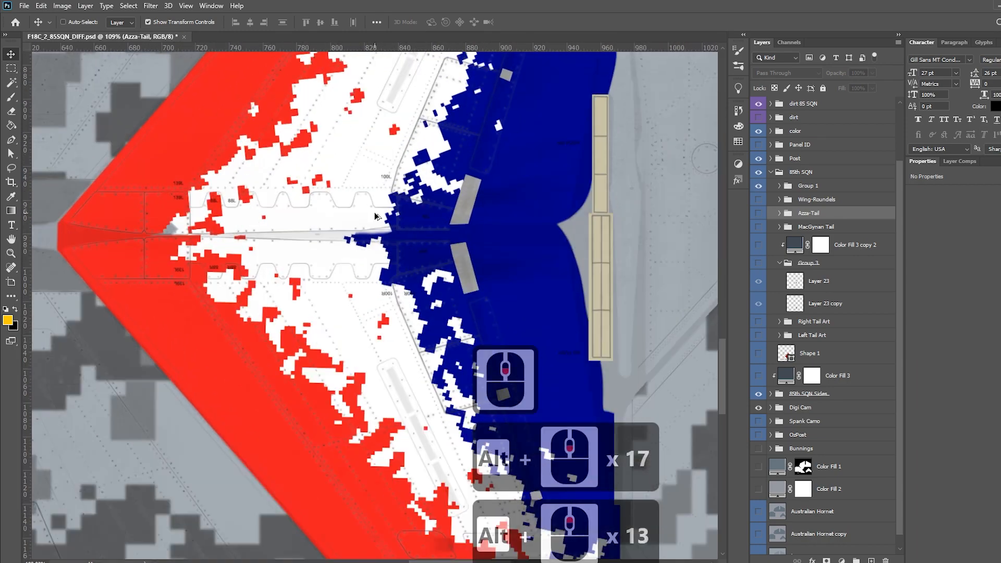
- Examine the red, white and blue digital tail pattern up close and in relation to the whole camouflage texture sheet
scroll(219, 180, "down", 5)
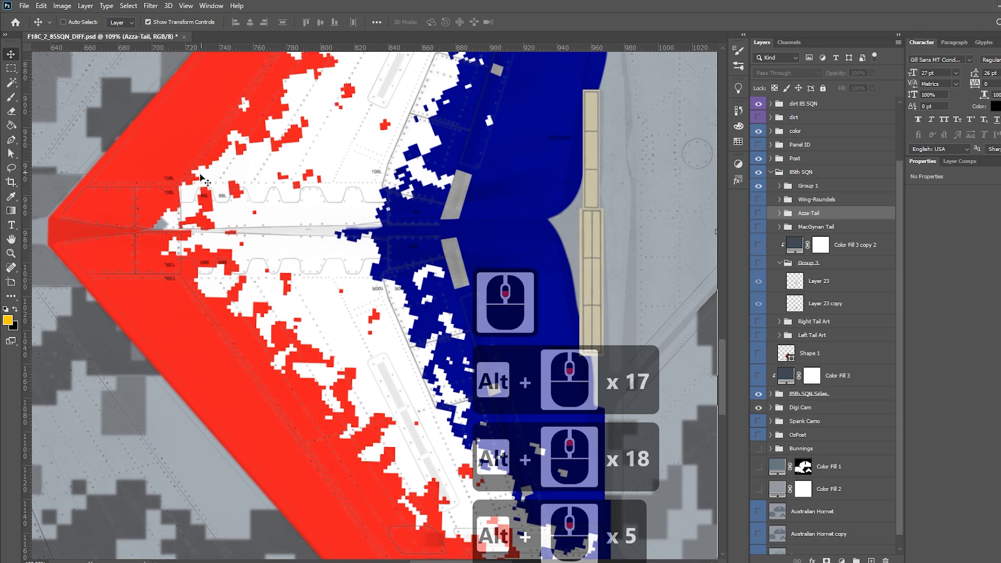
scroll(204, 180, "down", 6)
scroll(268, 173, "up", 7)
scroll(288, 173, "down", 6)
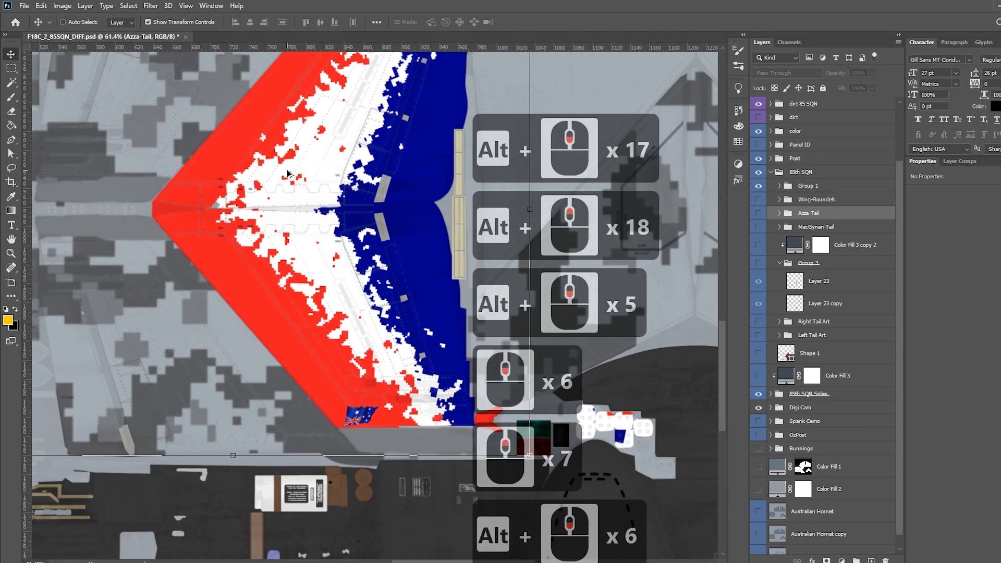
scroll(386, 203, "down", 7)
scroll(386, 202, "up", 8)
scroll(386, 198, "down", 8)
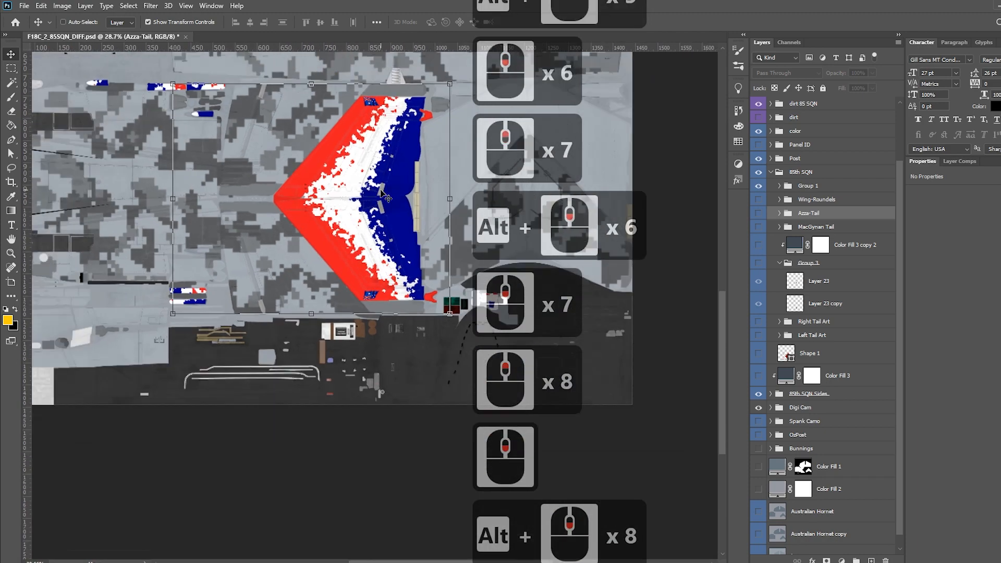
scroll(386, 197, "down", 1)
scroll(216, 159, "up", 3)
scroll(397, 177, "up", 2)
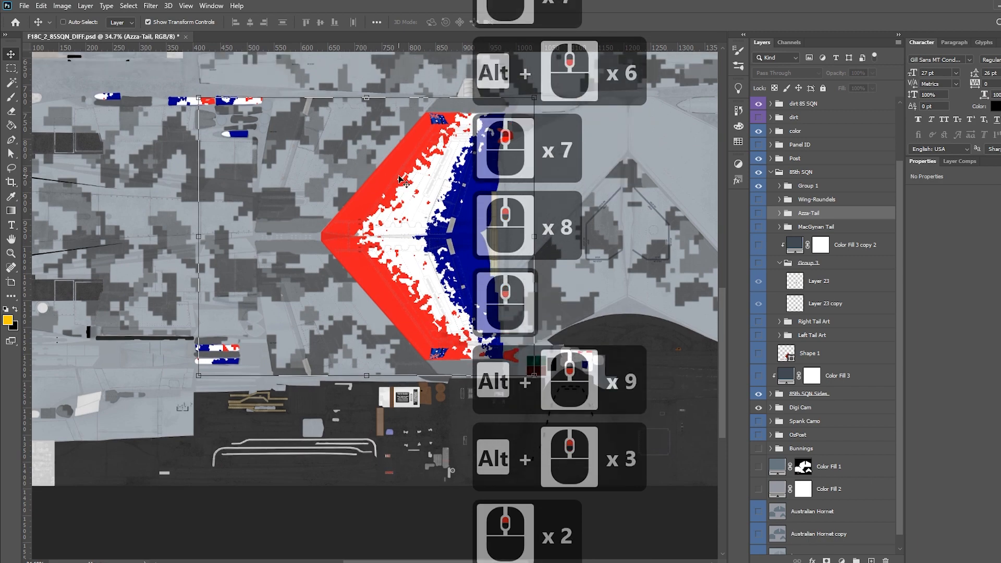
scroll(399, 181, "up", 18)
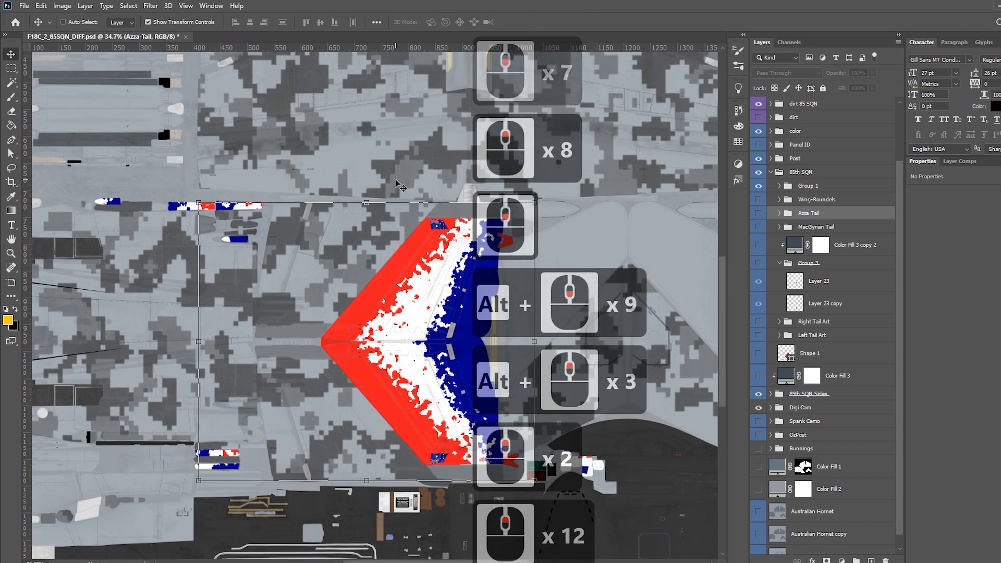
scroll(399, 185, "up", 11)
scroll(400, 185, "down", 15)
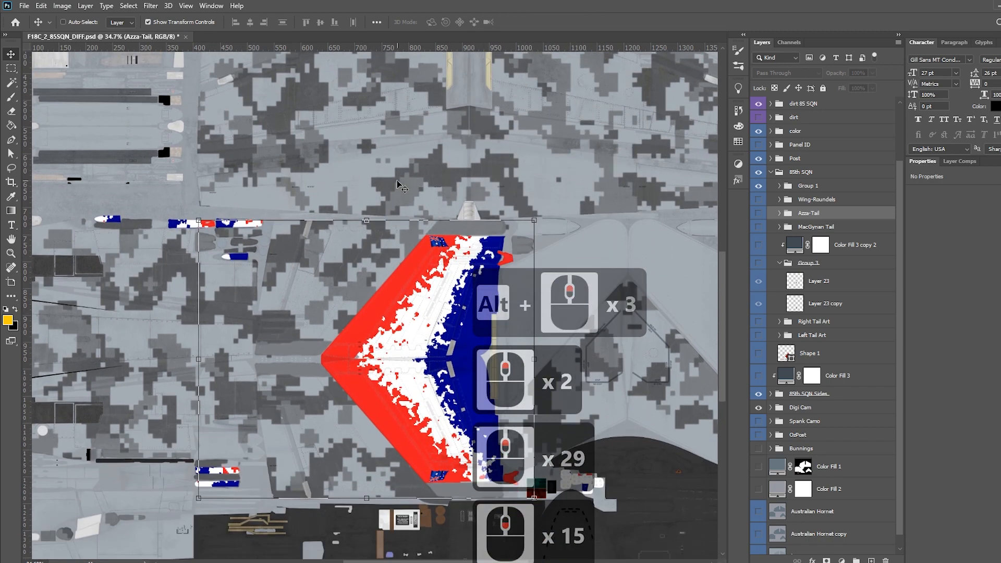
scroll(400, 186, "down", 6)
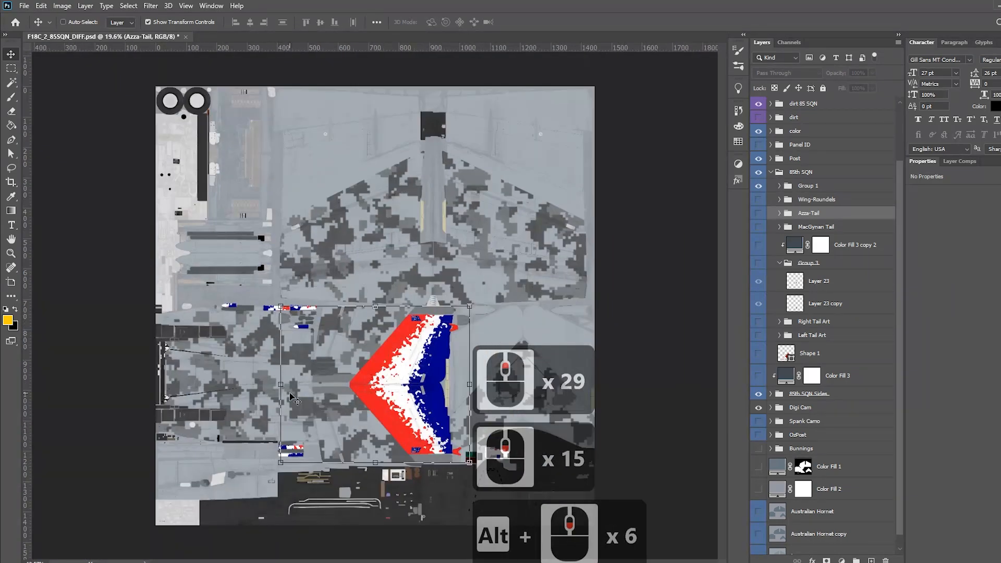
scroll(442, 347, "up", 4)
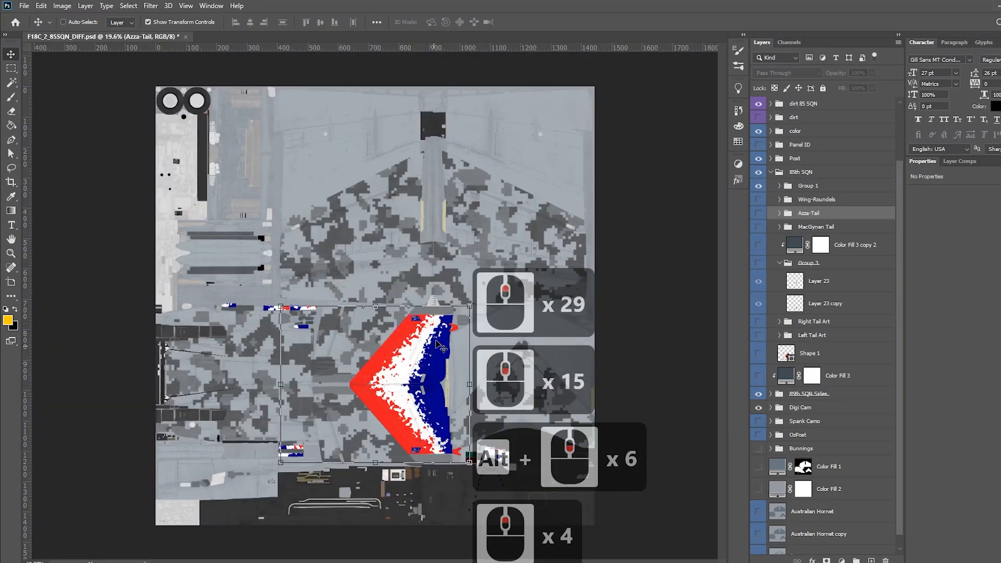
- Compare the tail pattern around the flag and red trailing-edge tip with the matching small coloured panel pieces elsewhere on the sheet
scroll(449, 359, "up", 20)
scroll(448, 359, "up", 1)
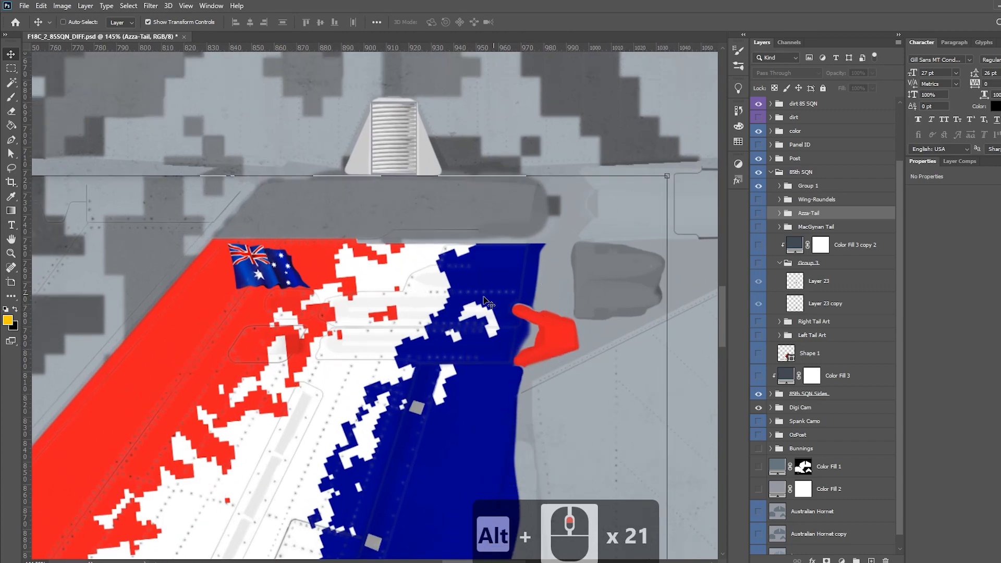
scroll(545, 362, "down", 9)
scroll(548, 363, "up", 7)
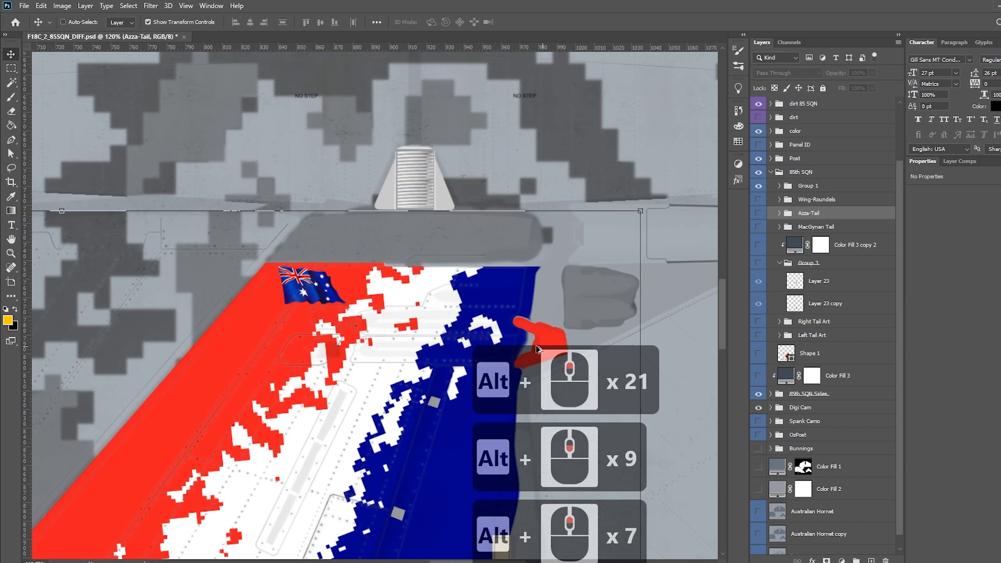
scroll(537, 349, "down", 14)
scroll(379, 301, "up", 10)
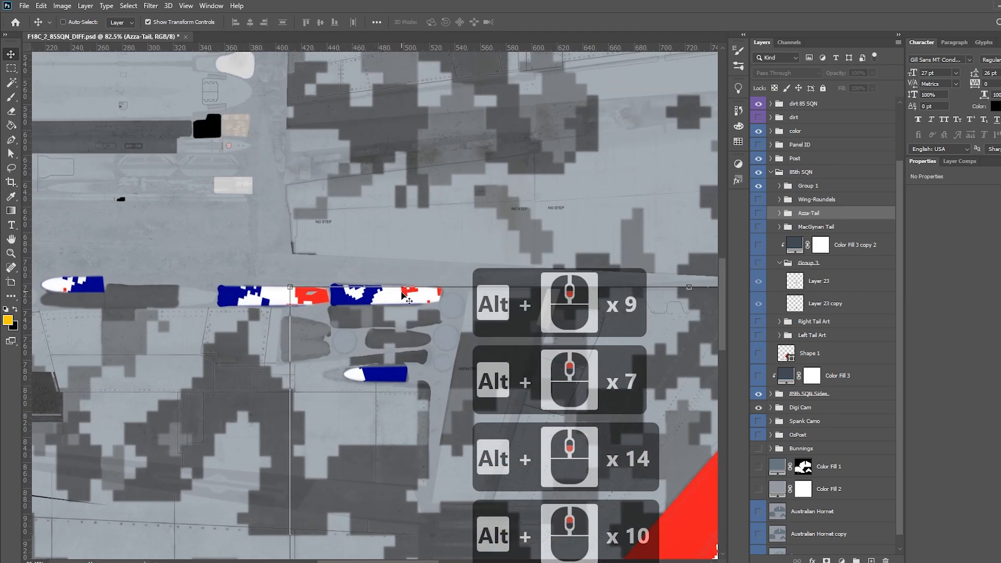
scroll(383, 377, "down", 7)
scroll(385, 321, "down", 8)
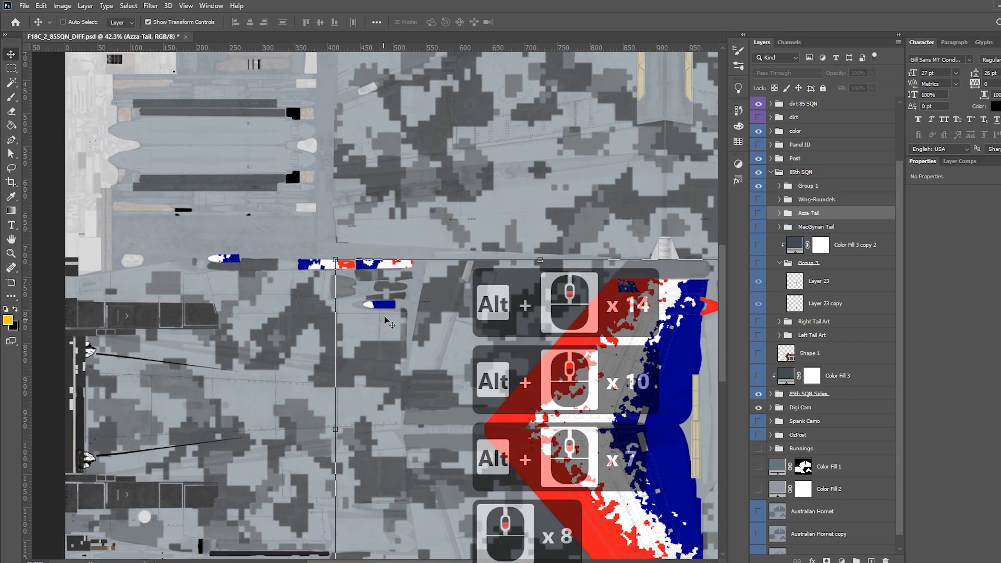
scroll(387, 319, "down", 14)
scroll(372, 420, "up", 14)
scroll(372, 420, "up", 8)
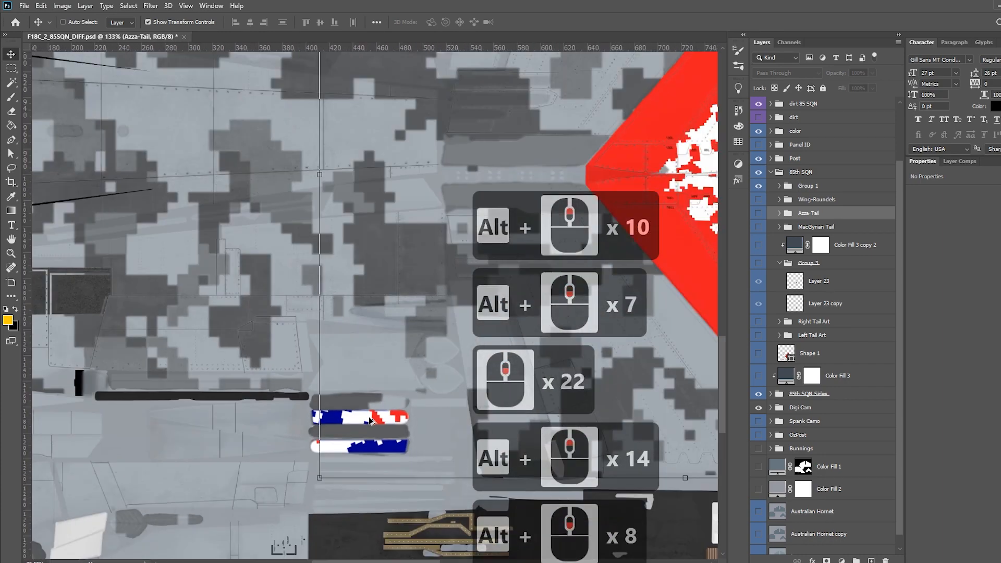
scroll(371, 420, "down", 7)
scroll(647, 187, "up", 15)
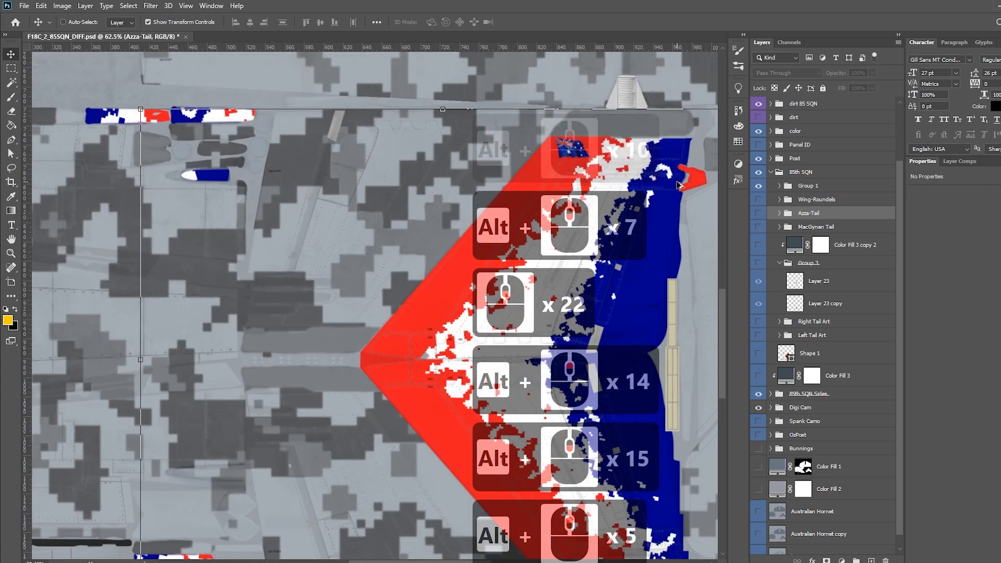
scroll(643, 183, "up", 5)
scroll(633, 172, "down", 6)
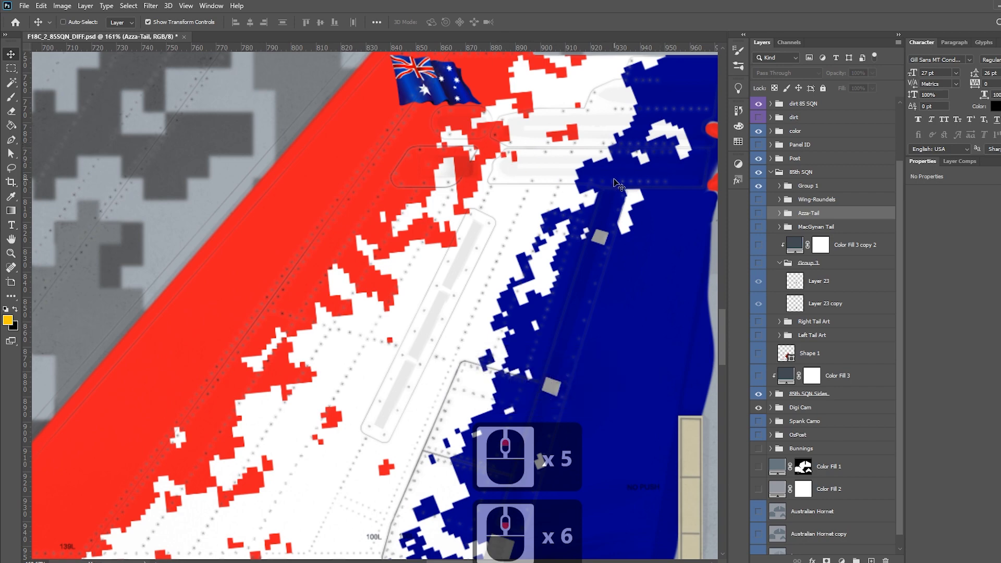
scroll(614, 239, "down", 3)
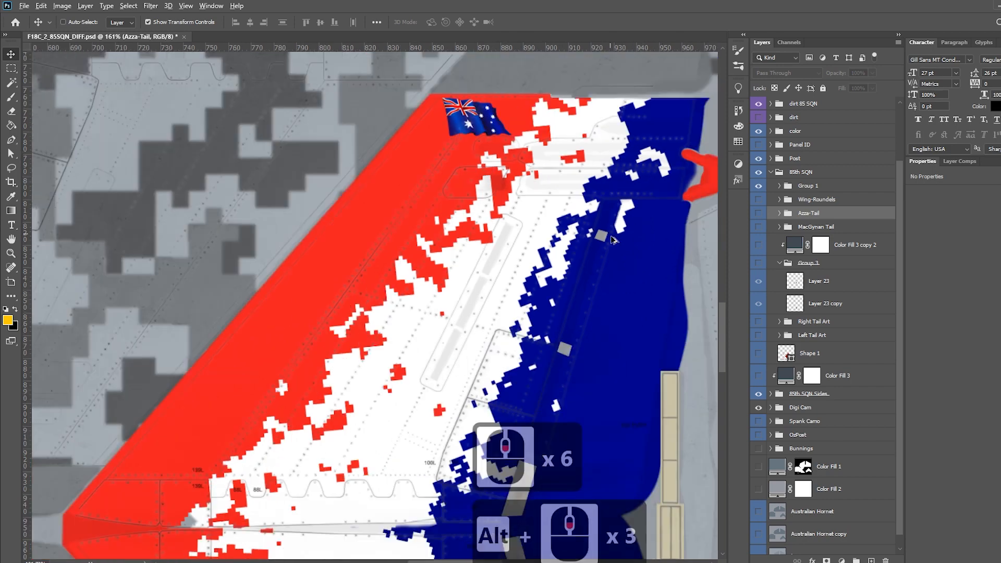
scroll(614, 239, "down", 14)
scroll(461, 208, "up", 5)
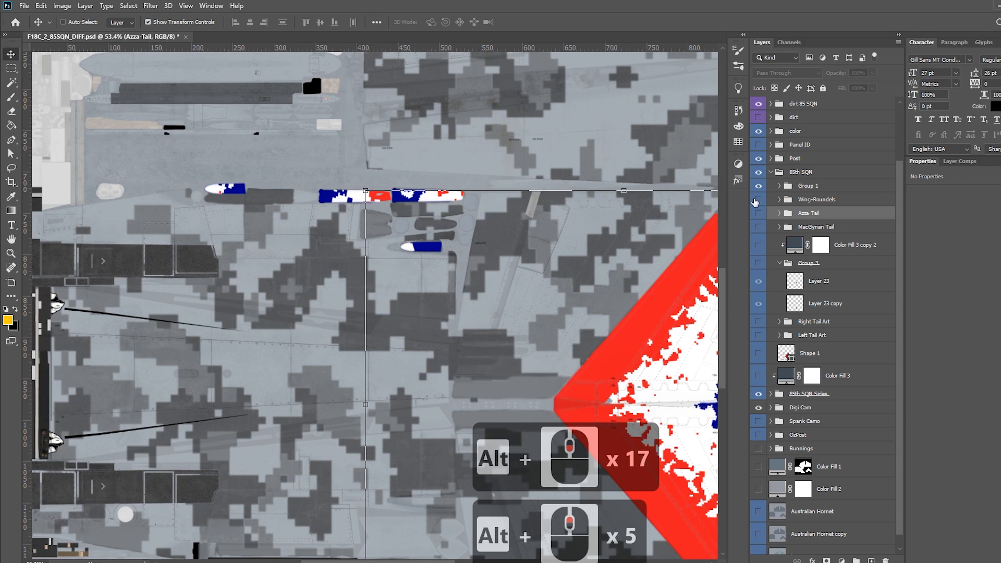
- Show the Panel ID group briefly to identify the small coloured tail pieces by number, leaving the group hidden
left_click(760, 145)
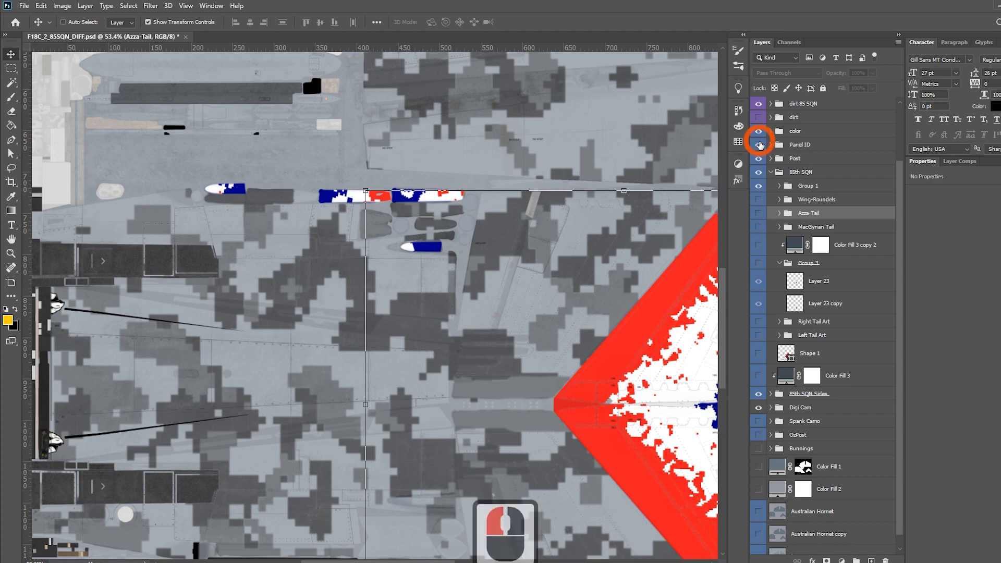
scroll(399, 201, "up", 13)
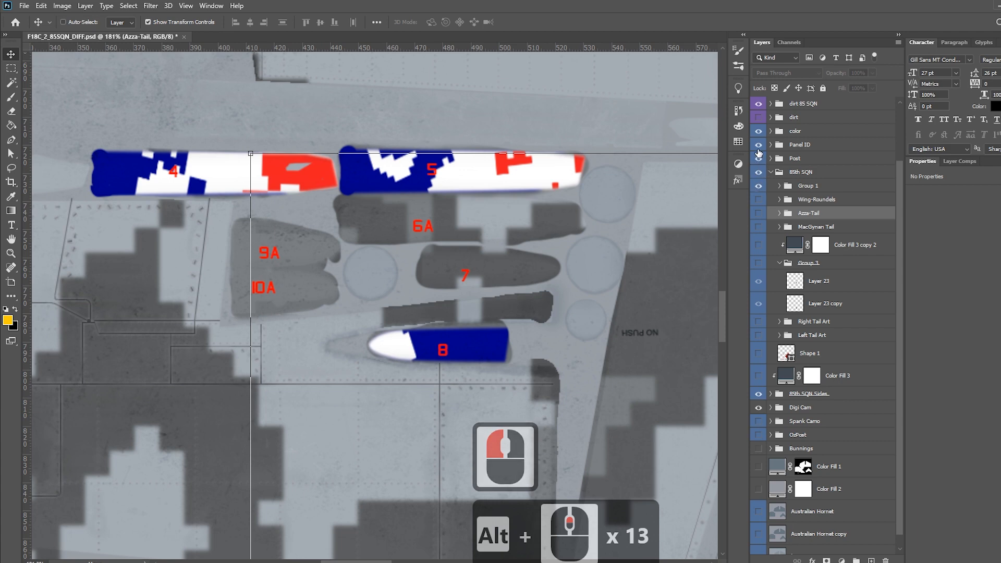
left_click(760, 145)
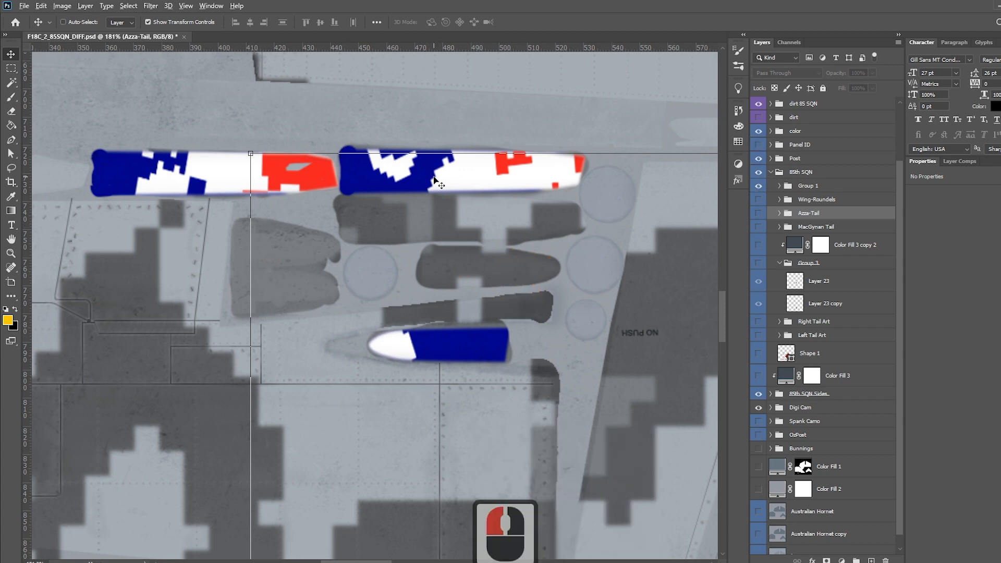
scroll(435, 180, "down", 4, "alt")
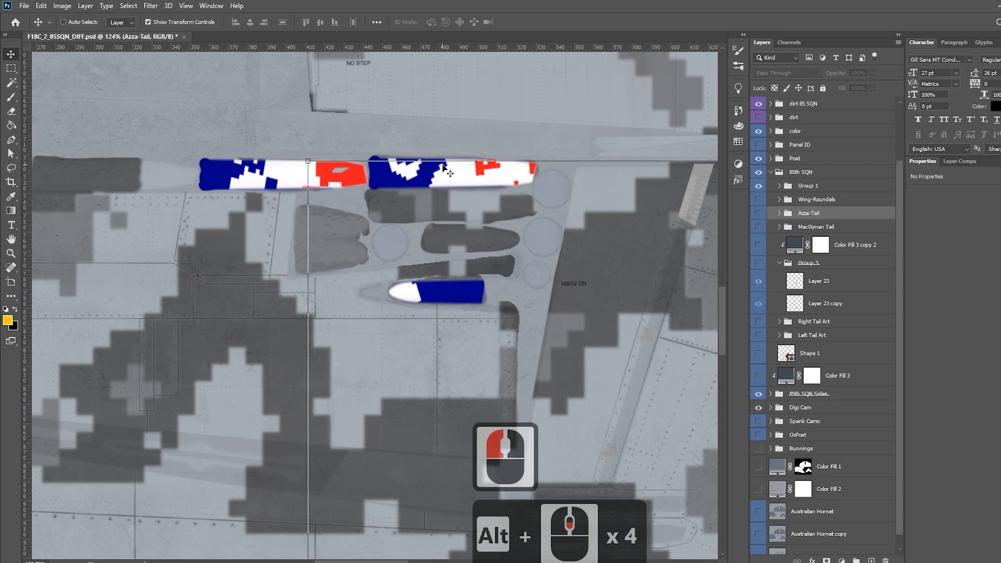
scroll(402, 187, "down", 12, "alt")
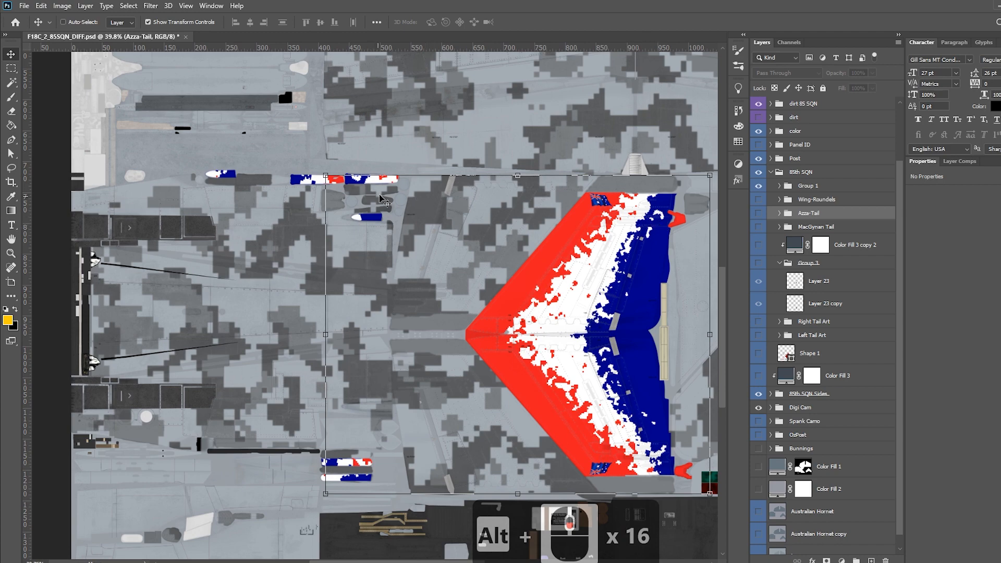
scroll(389, 202, "down", 5, "alt")
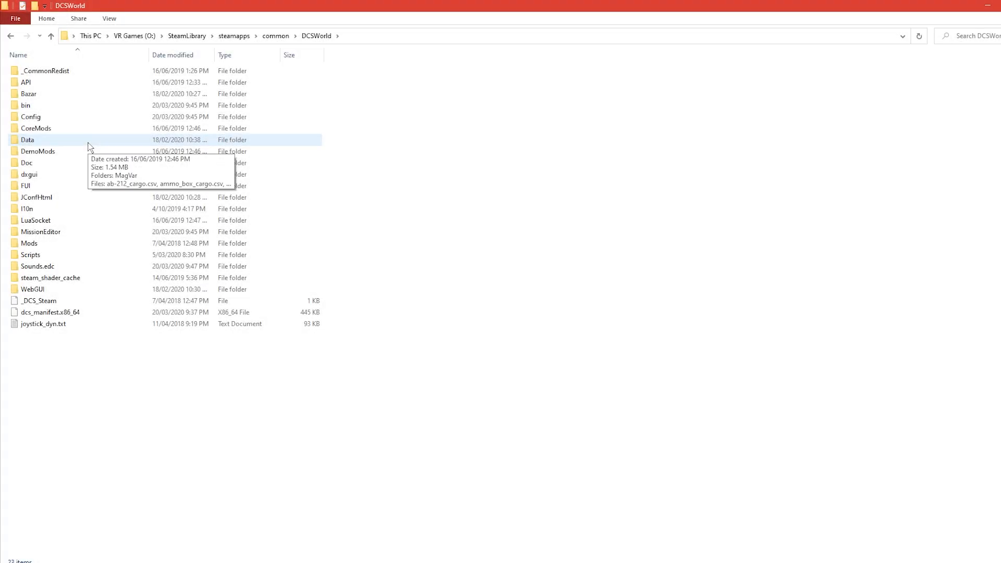
- Switch to File Explorer and open the F-16C Textures folder under CoreMods and aircraft in DCSWorld
double_click(39, 130)
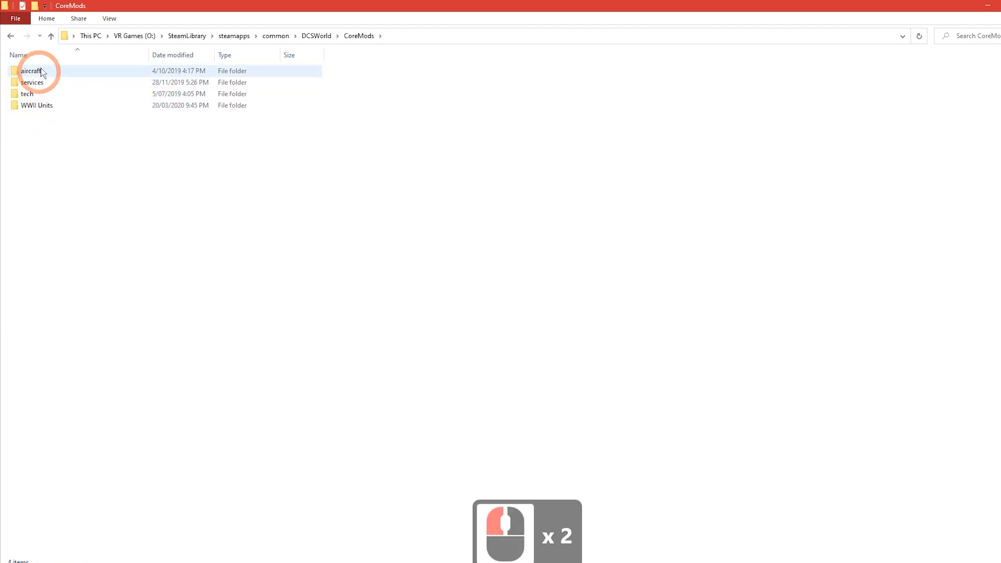
double_click(66, 71)
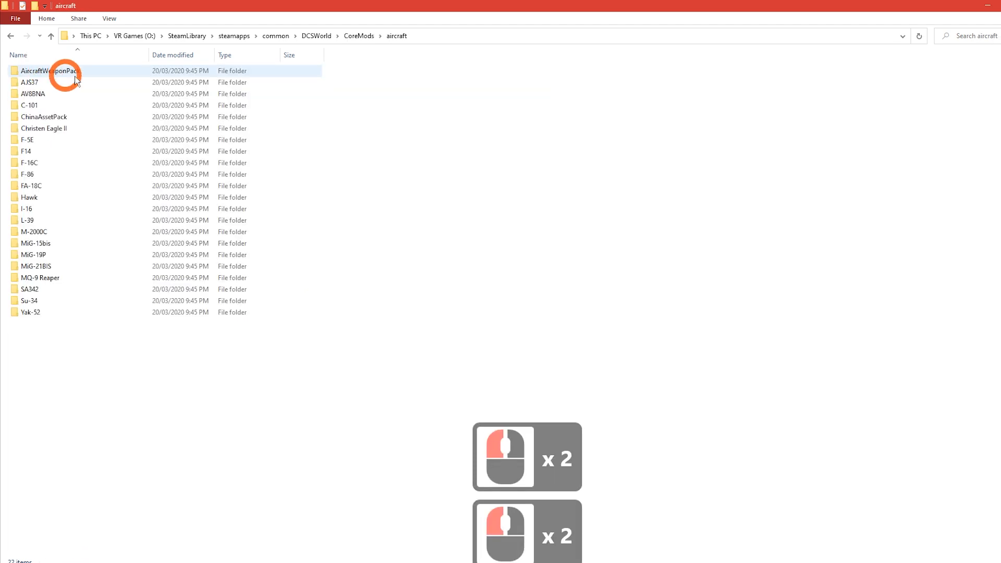
double_click(67, 162)
double_click(40, 116)
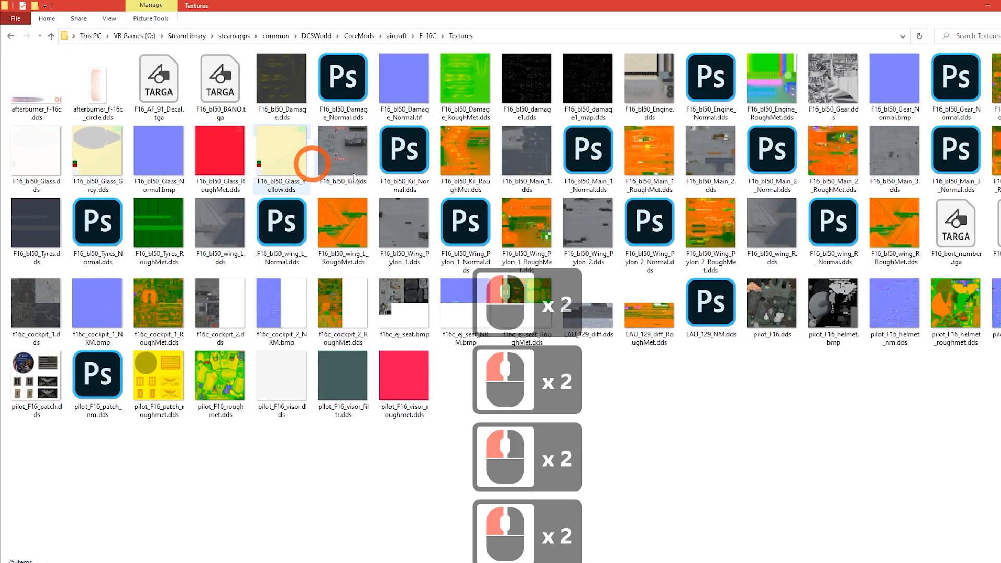
- Open the F16_bl50_Kil.dds texture in Photoshop without loading its mip-maps into separate layers
left_click(282, 81)
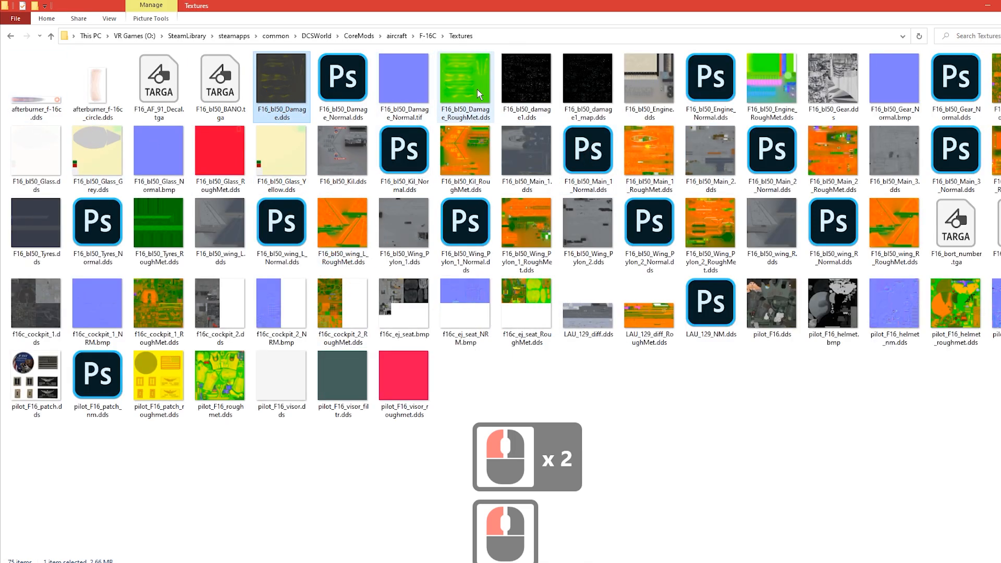
left_click(519, 157)
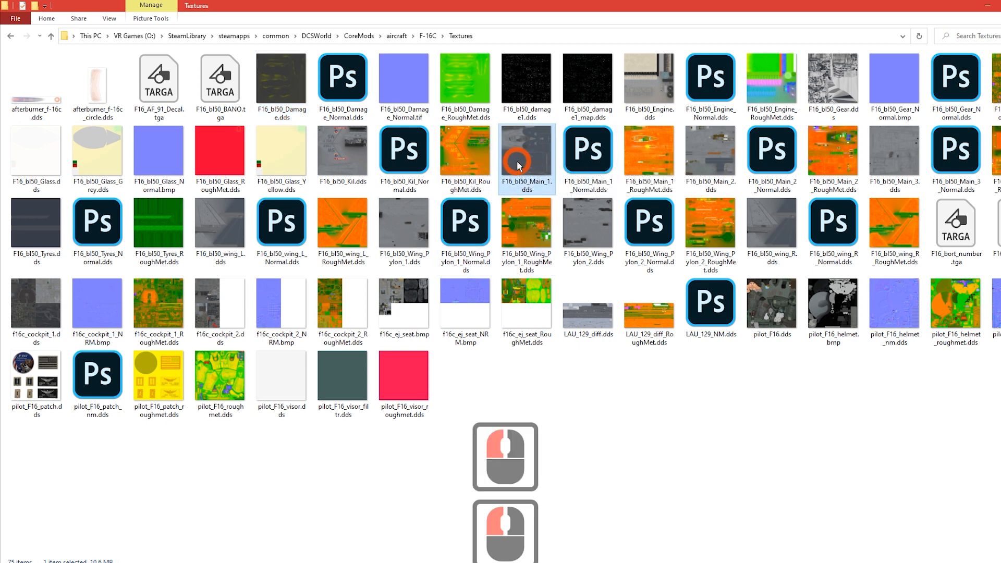
double_click(342, 156)
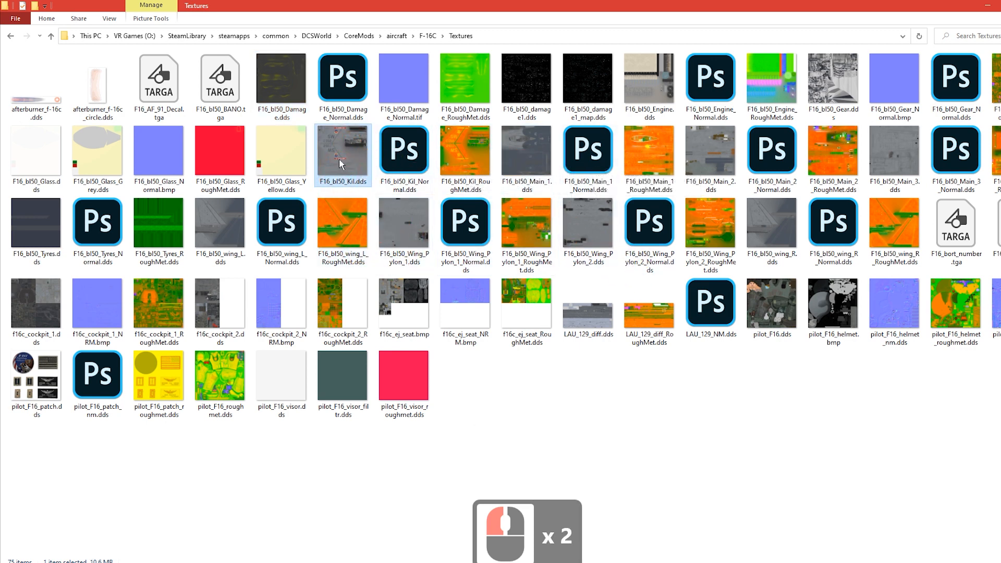
double_click(359, 177)
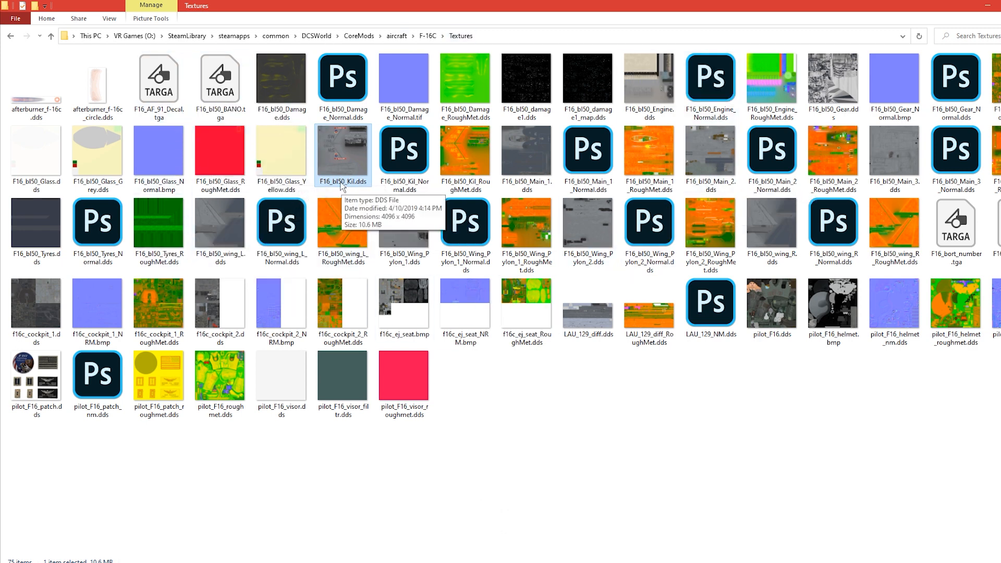
double_click(346, 161)
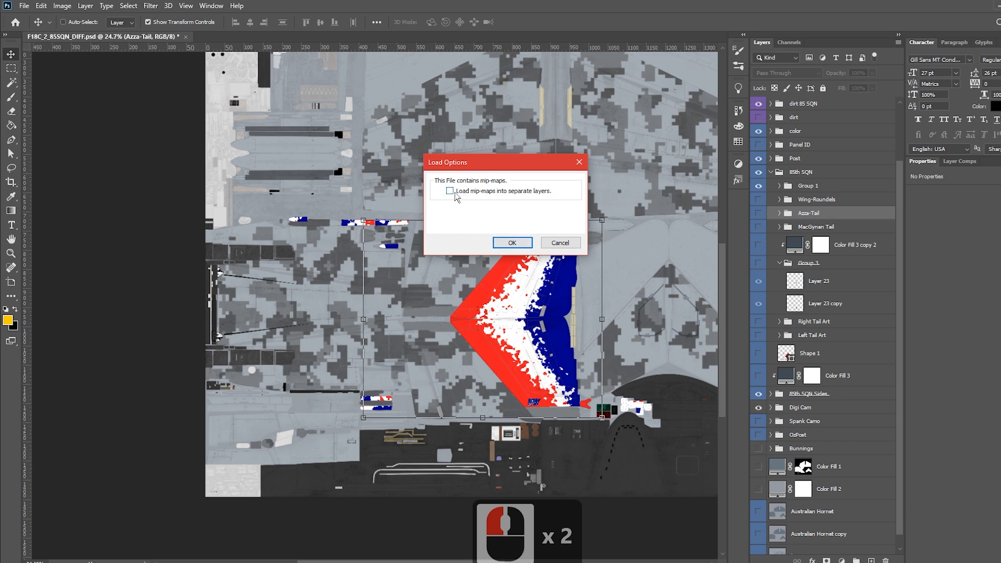
left_click(521, 241)
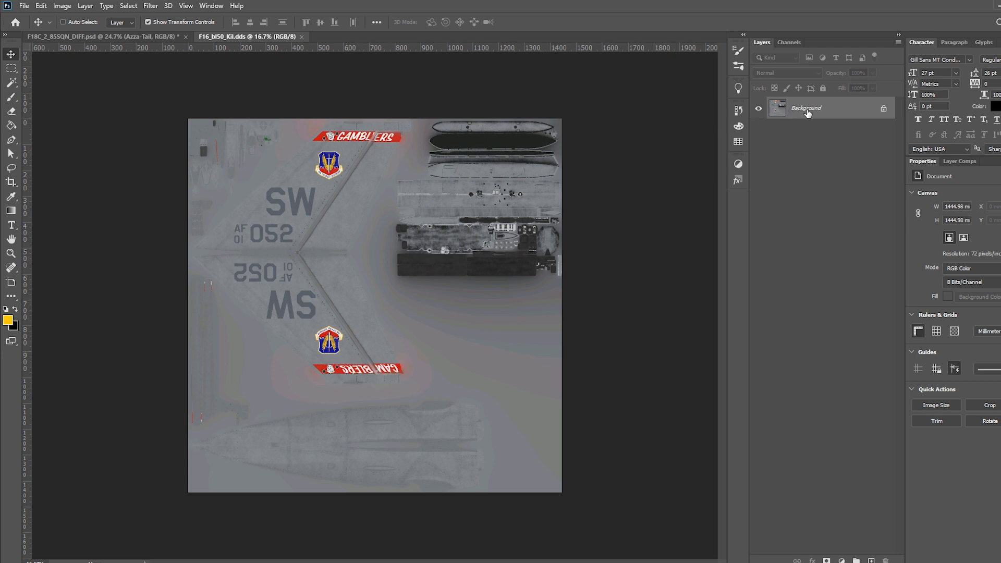
- Unlock the Background layer of the F-16 tail texture to make it a regular layer
left_click_drag(808, 111, 816, 140)
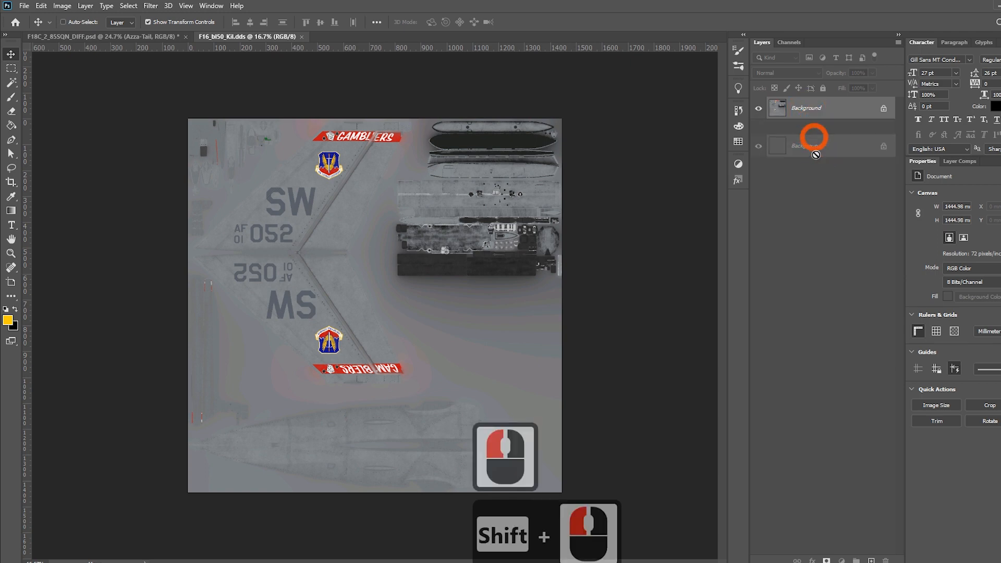
left_click(810, 112, "alt")
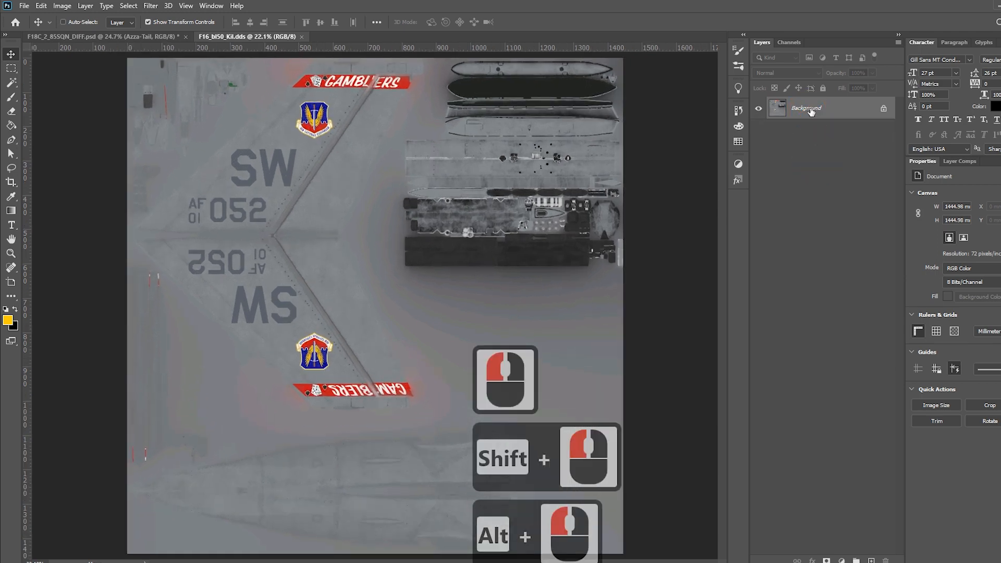
left_click_drag(811, 111, 813, 166)
left_click(882, 109)
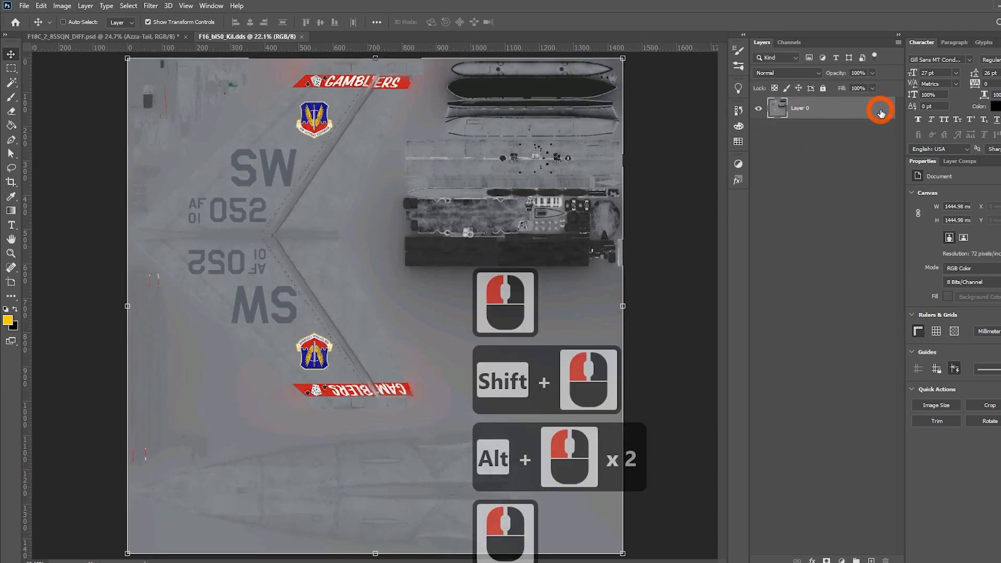
- Duplicate Layer 0 of the F-16 tail texture within the layer stack
left_click_drag(809, 117, 817, 156)
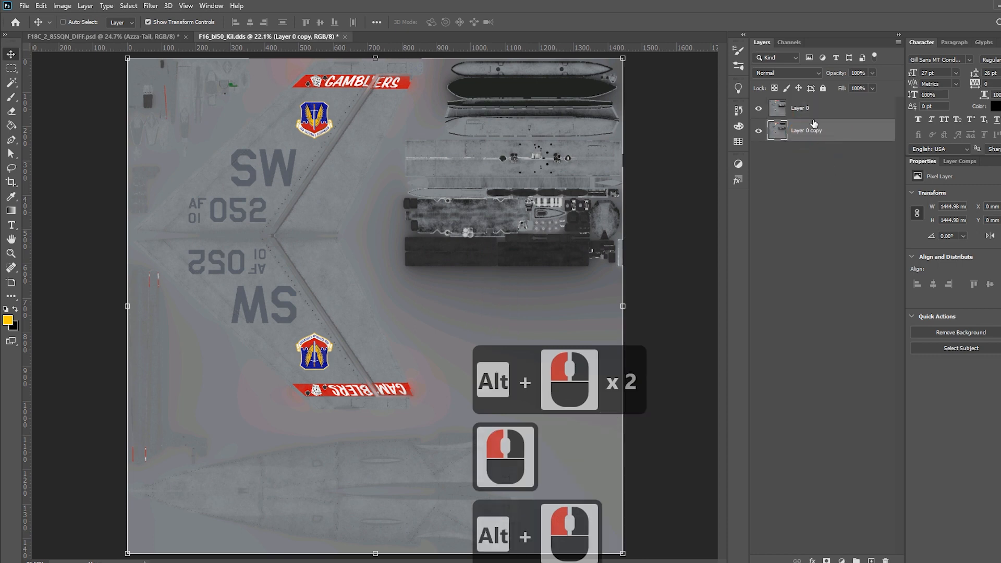
left_click_drag(891, 130, 867, 118)
left_click(883, 108)
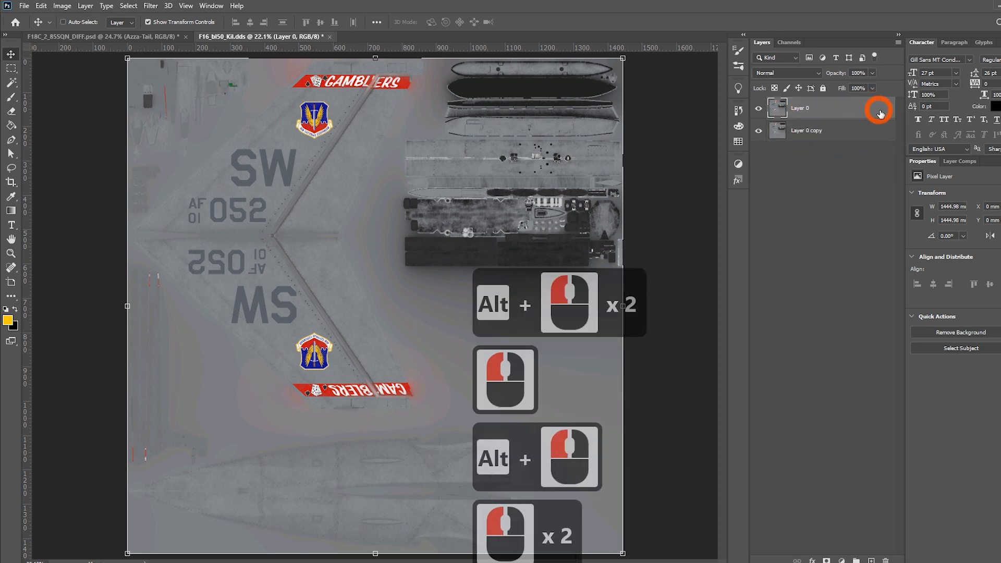
left_click(891, 108)
right_click(885, 113)
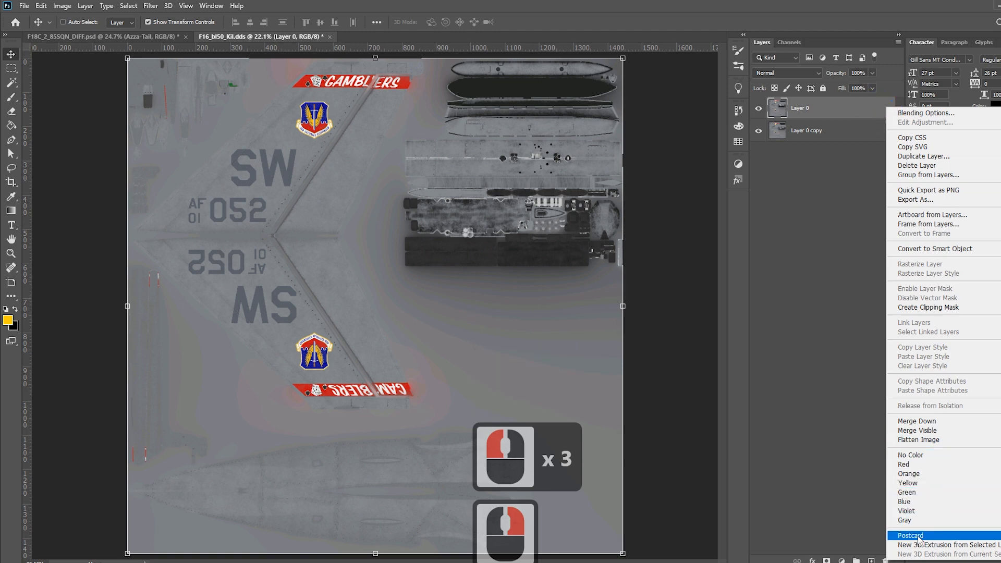
left_click(821, 472)
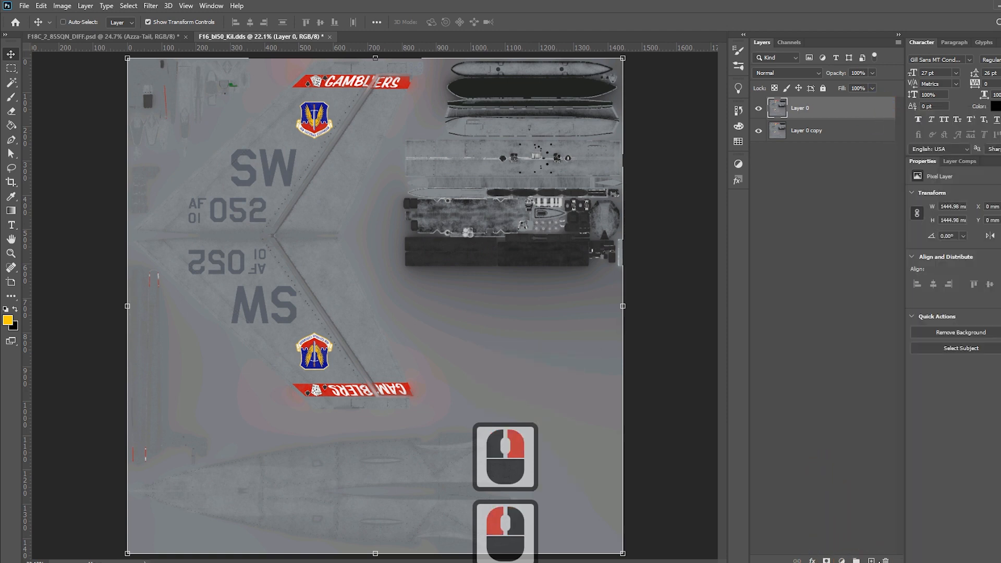
- Fully lock the original Layer 0 and keep it hidden beneath Layer 0 copy
left_click(823, 88)
left_click(829, 120)
left_click_drag(829, 119, 835, 156)
left_click(758, 131)
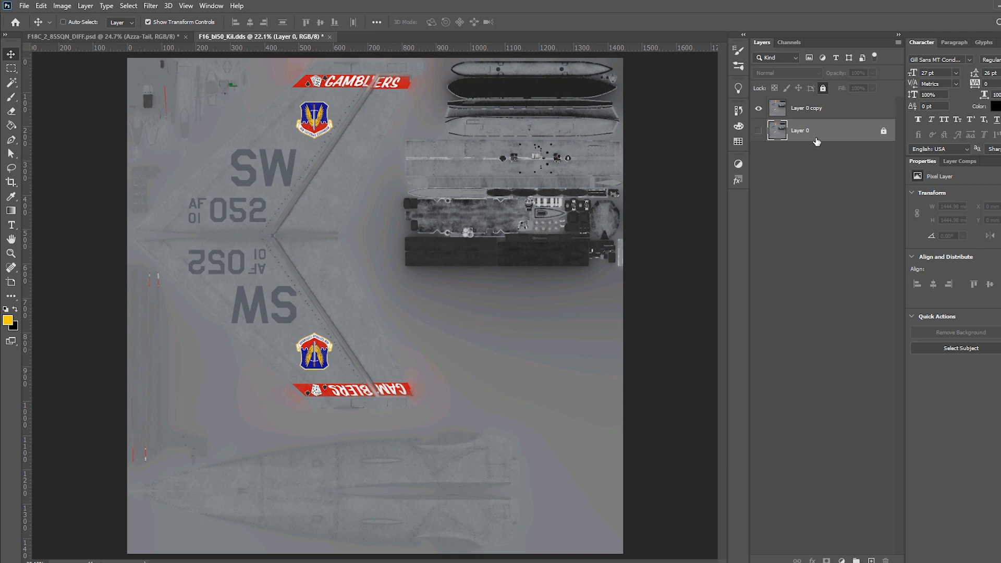
- Make a first Spot Healing Brush stroke over the lower Air Combat Command emblem on Layer 0 copy
left_click(797, 112)
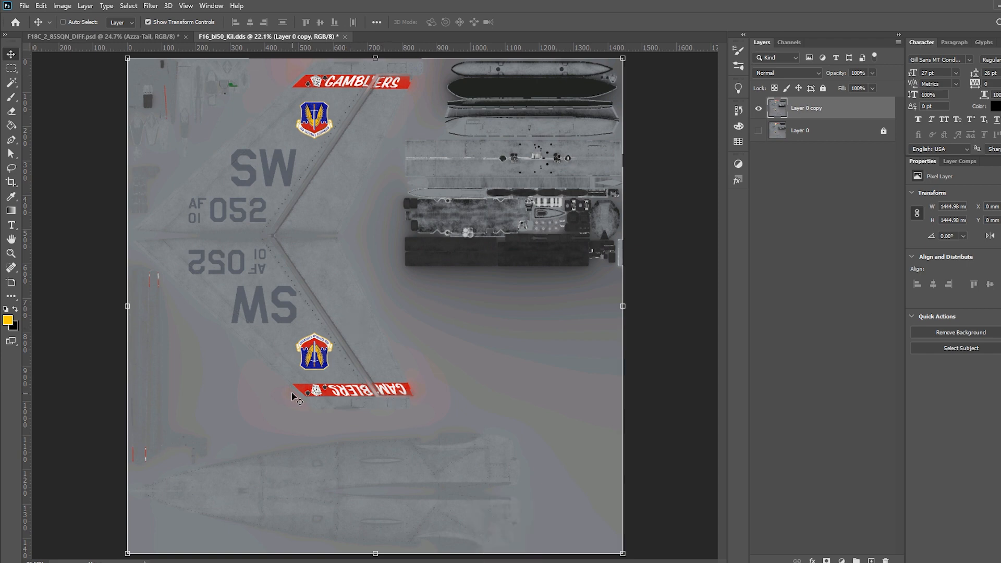
scroll(325, 368, "up", 4)
scroll(326, 368, "up", 4)
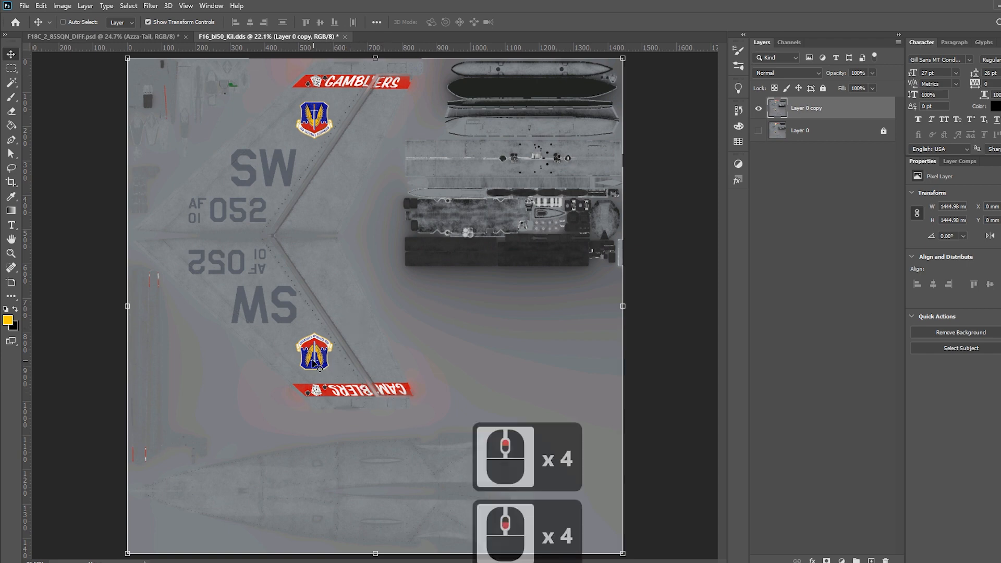
scroll(329, 362, "up", 6, "alt")
scroll(337, 354, "up", 10, "alt")
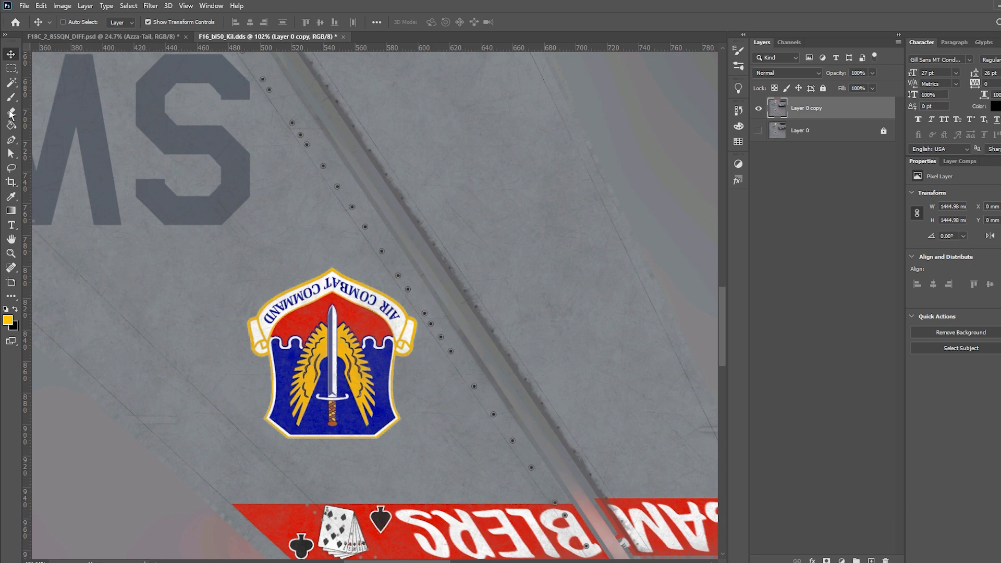
left_click(11, 83)
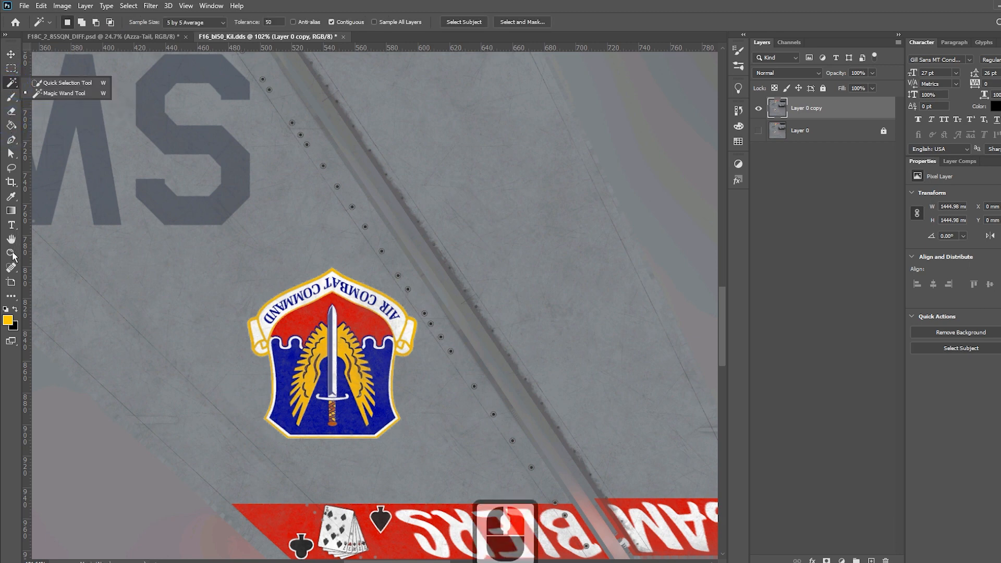
left_click(11, 267)
mouse_move(287, 305)
left_mouse_down()
mouse_move(300, 344)
mouse_move(289, 308)
mouse_move(281, 319)
mouse_move(297, 346)
left_mouse_up()
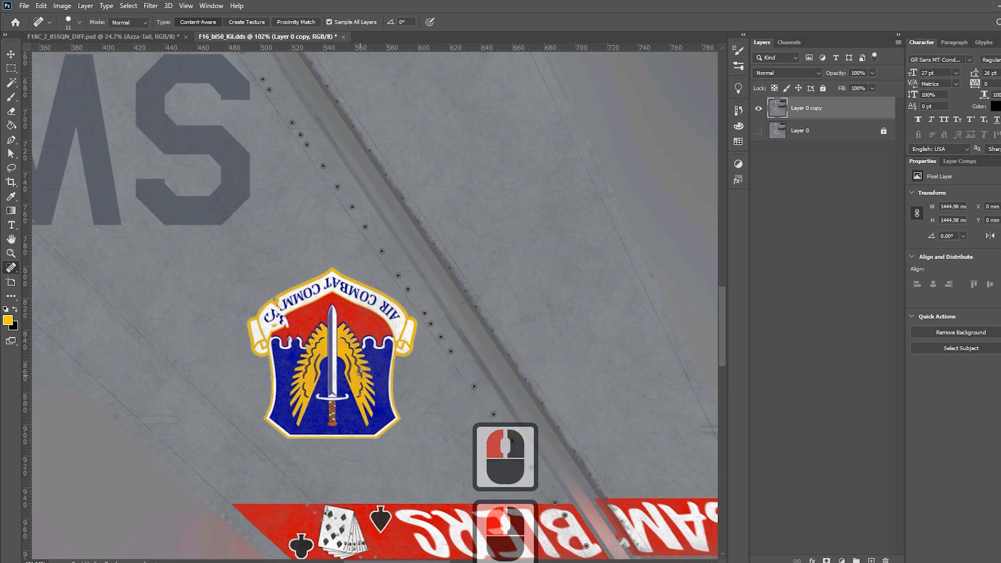
- Set the healing brush size to 41 px and paint out the whole lower Air Combat Command emblem
left_click(78, 22)
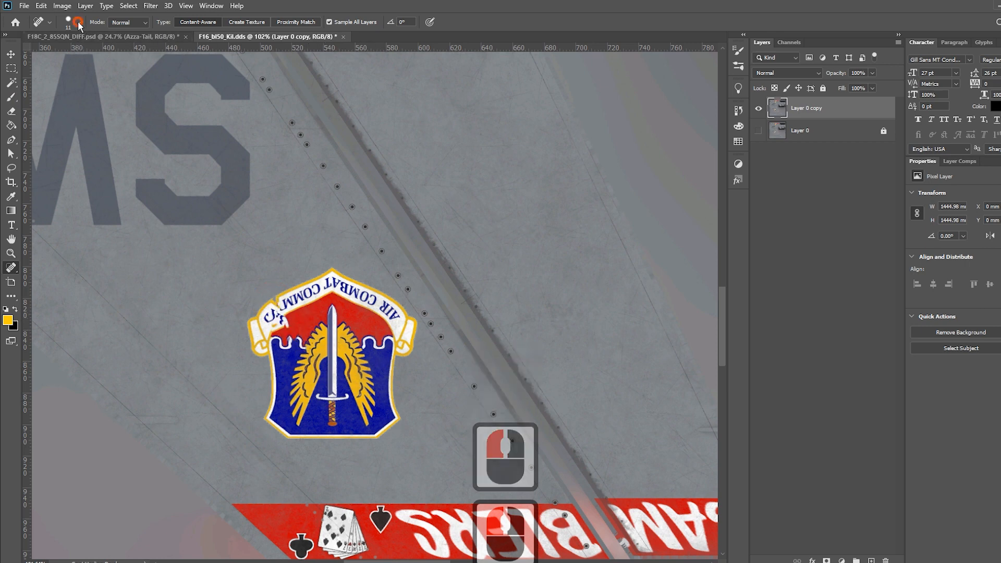
left_click(39, 51)
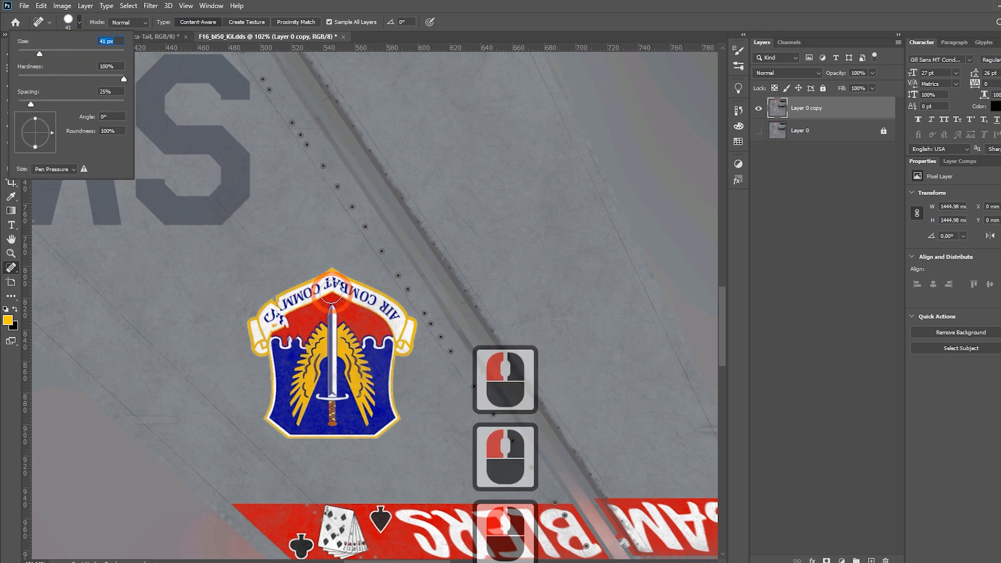
mouse_move(331, 291)
left_mouse_down()
mouse_move(264, 309)
mouse_move(250, 324)
mouse_move(271, 387)
mouse_move(269, 418)
mouse_move(283, 431)
mouse_move(327, 437)
mouse_move(390, 429)
mouse_move(388, 370)
mouse_move(407, 342)
mouse_move(407, 320)
mouse_move(312, 273)
mouse_move(264, 333)
mouse_move(289, 417)
mouse_move(345, 428)
mouse_move(372, 401)
mouse_move(369, 416)
mouse_move(367, 359)
mouse_move(388, 330)
mouse_move(335, 297)
mouse_move(303, 300)
mouse_move(273, 323)
mouse_move(375, 310)
mouse_move(297, 308)
mouse_move(298, 390)
mouse_move(284, 330)
mouse_move(314, 415)
mouse_move(313, 330)
mouse_move(339, 428)
mouse_move(348, 345)
mouse_move(358, 386)
mouse_move(363, 328)
mouse_move(323, 327)
mouse_move(328, 408)
mouse_move(353, 411)
left_mouse_up()
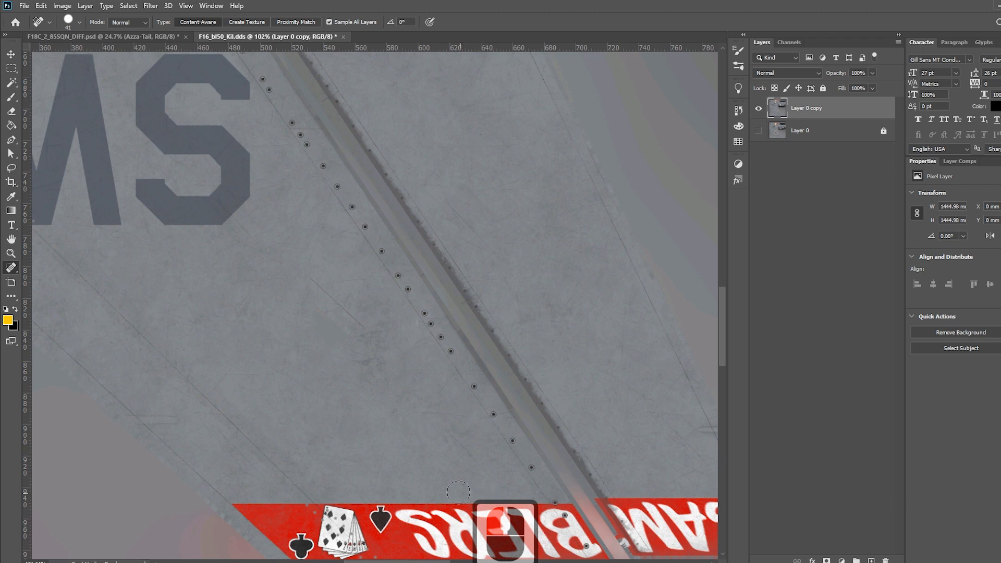
- Examine the healed tail area and the lower GAMBLERS band where it crosses the rivets and rudder seam
scroll(343, 388, "down", 7, "alt")
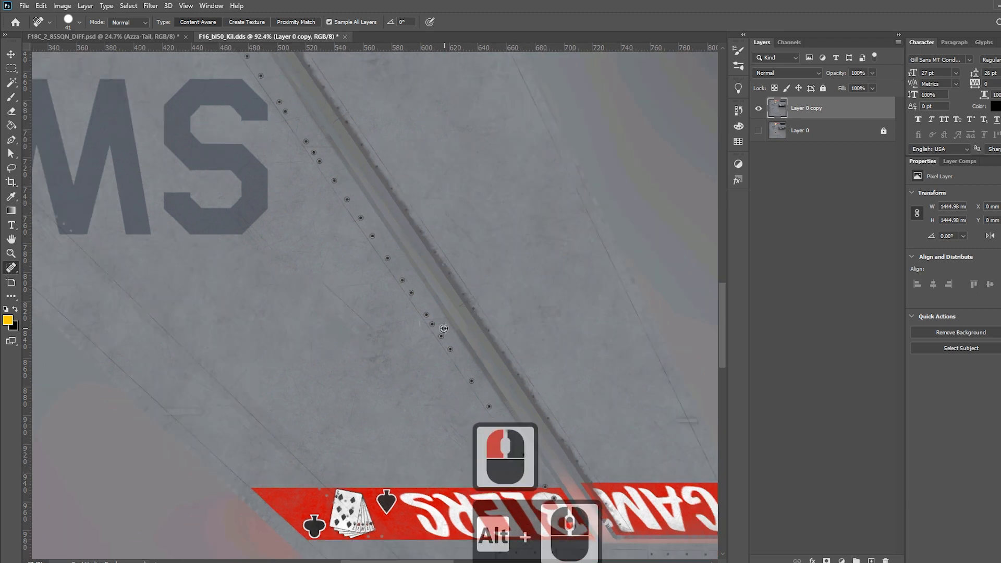
scroll(434, 354, "down", 7, "alt")
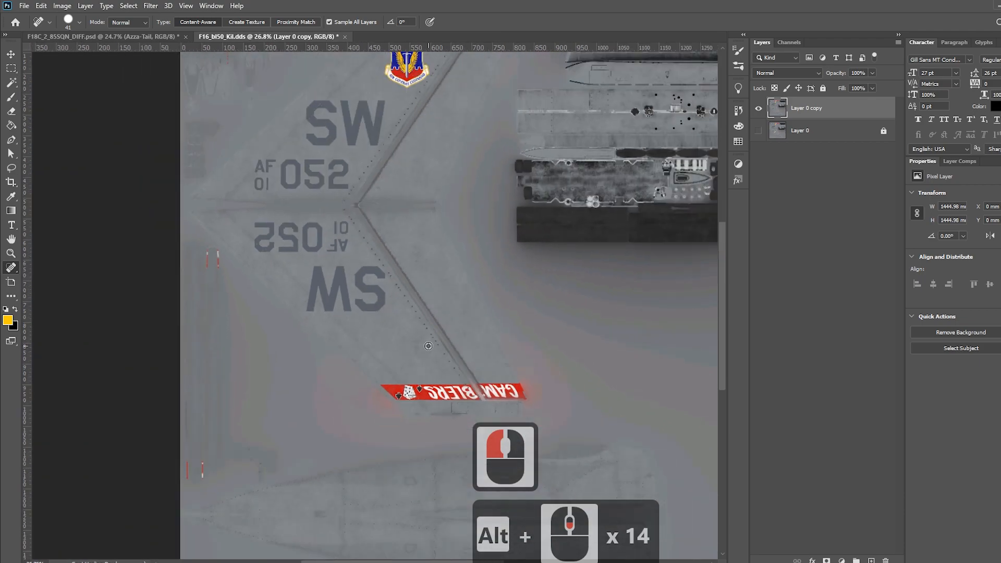
scroll(425, 338, "up", 2)
scroll(448, 360, "down", 6)
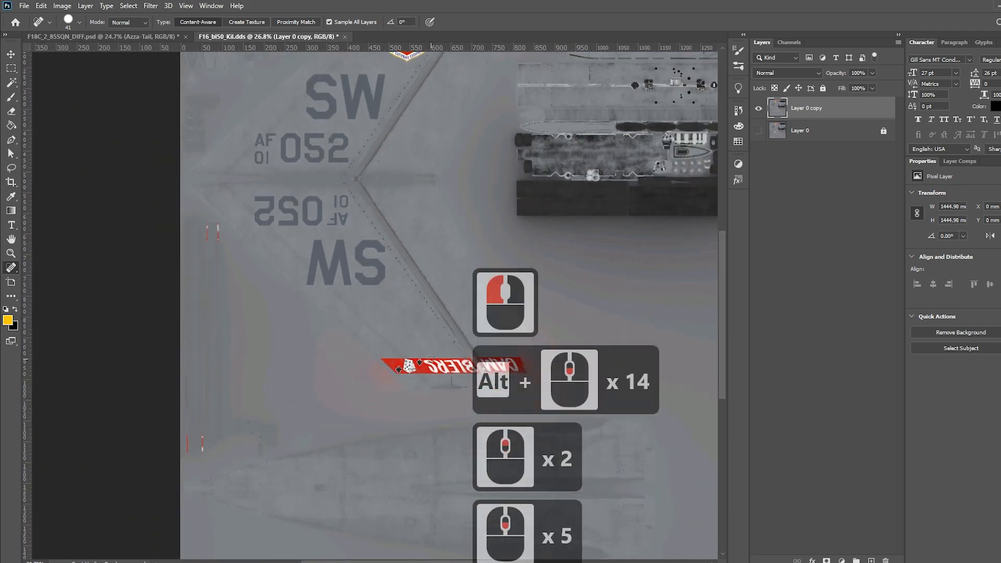
scroll(472, 382, "down", 1, "alt")
scroll(472, 382, "up", 6, "alt")
scroll(472, 382, "up", 10, "alt")
scroll(443, 360, "down", 4, "alt")
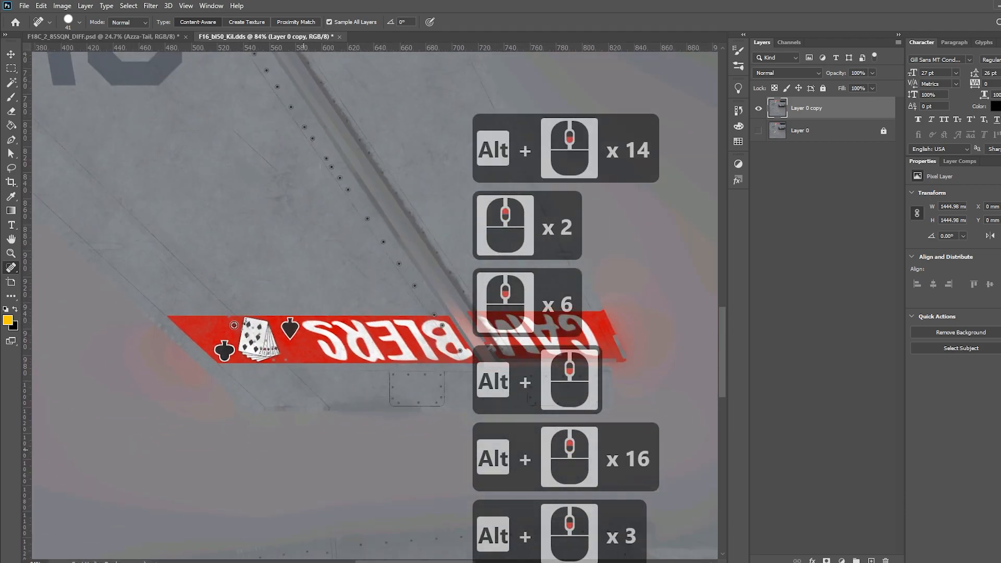
scroll(434, 345, "up", 4, "alt")
scroll(434, 345, "up", 12, "alt")
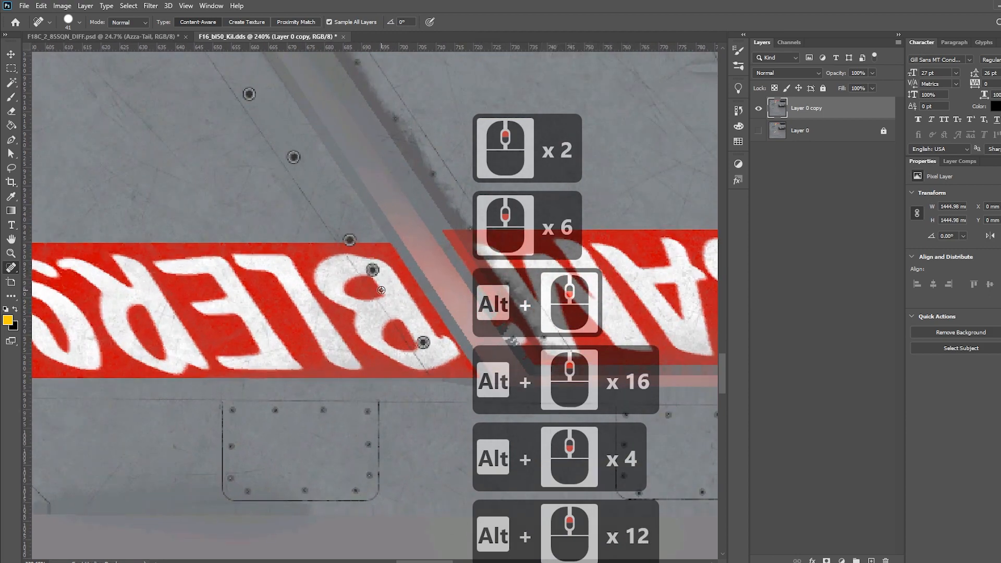
scroll(401, 303, "down", 3, "alt")
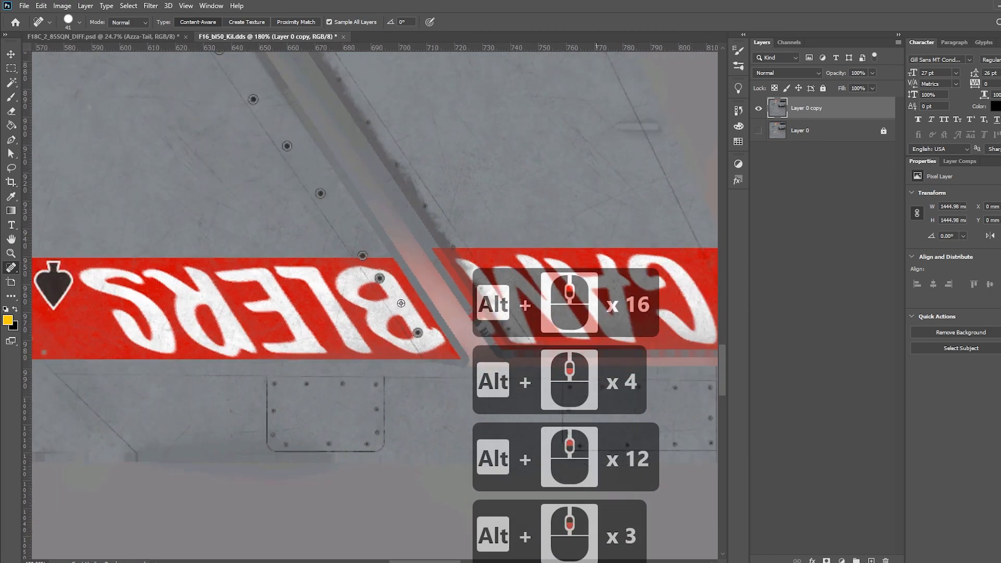
scroll(401, 303, "down", 6, "alt")
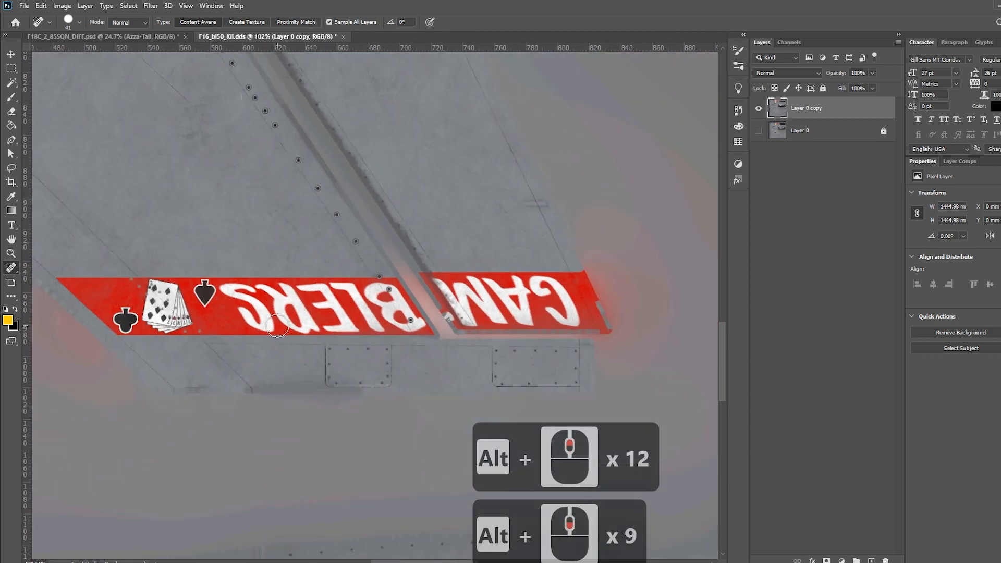
scroll(324, 317, "down", 7, "alt")
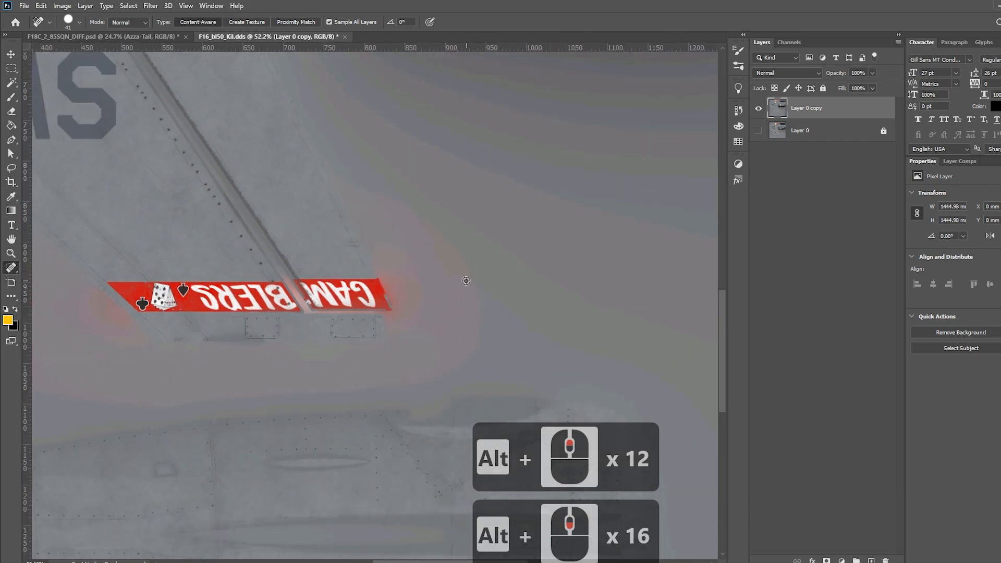
scroll(467, 281, "down", 5, "alt")
scroll(384, 312, "up", 8, "alt")
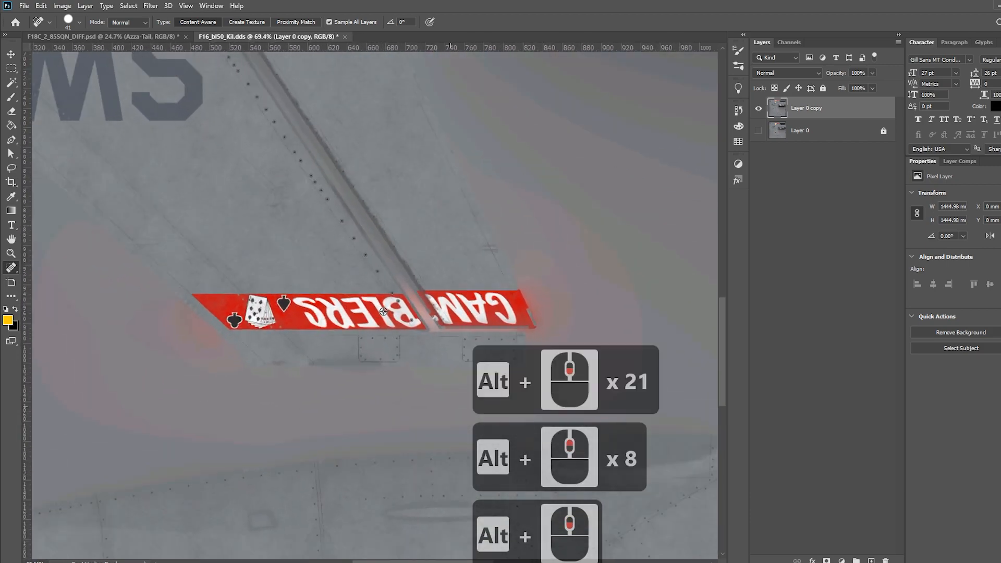
scroll(384, 312, "down", 12, "alt")
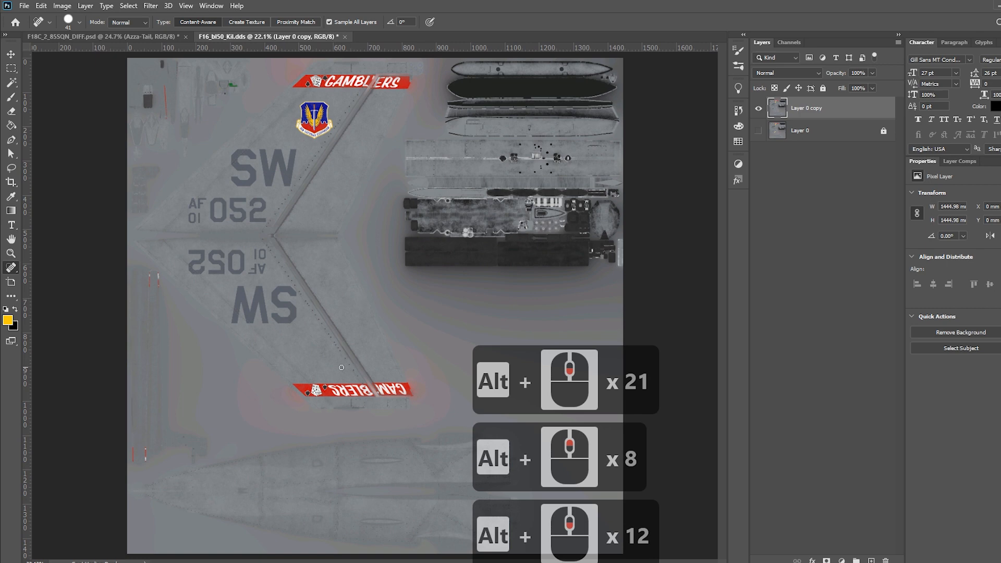
scroll(244, 292, "up", 11, "alt")
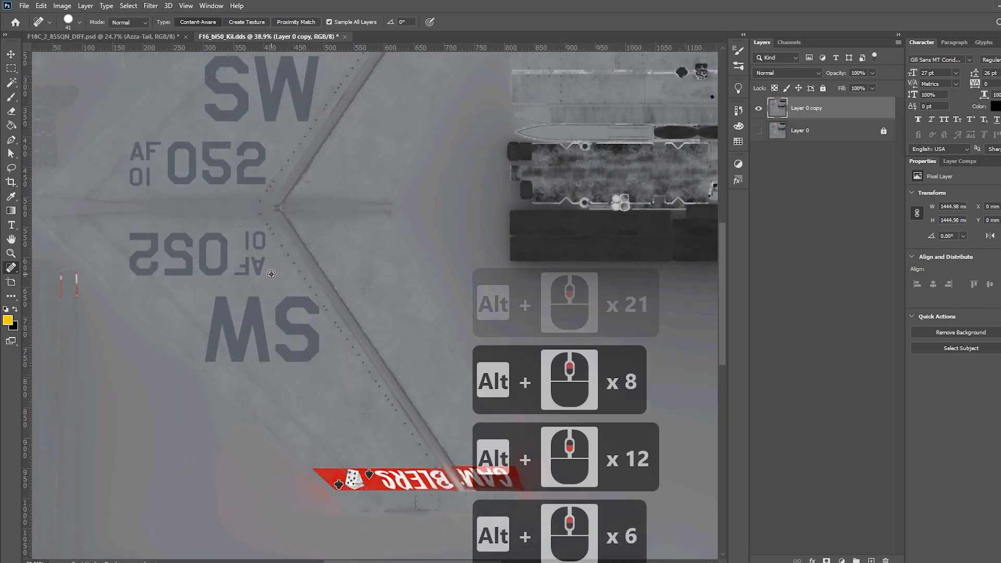
scroll(285, 333, "down", 6, "alt")
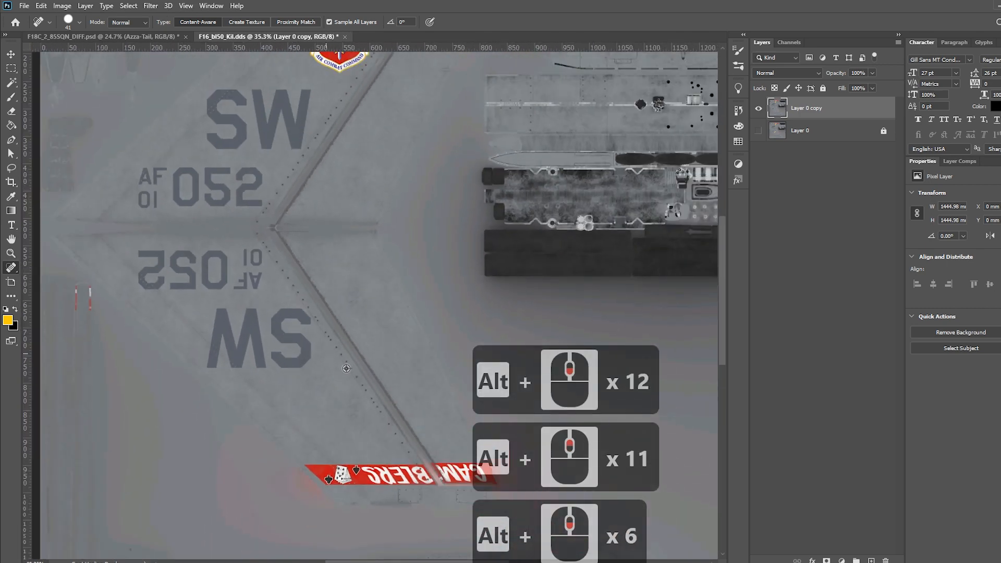
- Paint over the playing cards and lettering along the lower GAMBLERS band with the Spot Healing Brush
scroll(422, 479, "up", 15, "alt")
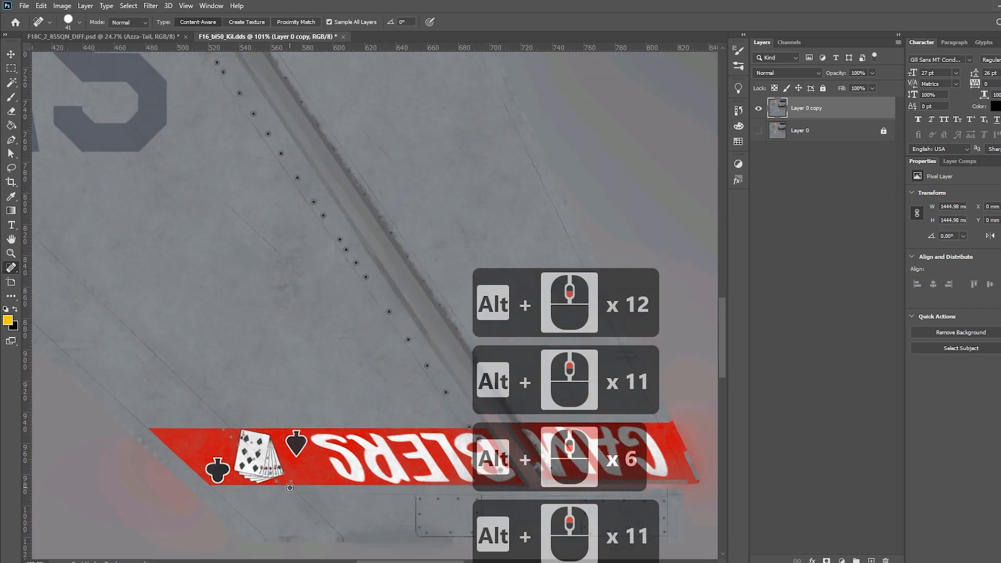
mouse_move(264, 390)
left_mouse_down()
mouse_move(300, 427)
mouse_move(370, 433)
mouse_move(439, 433)
mouse_move(466, 420)
mouse_move(289, 412)
mouse_move(284, 401)
mouse_move(482, 401)
mouse_move(523, 412)
mouse_move(501, 439)
mouse_move(451, 431)
mouse_move(488, 425)
mouse_move(483, 439)
mouse_move(424, 452)
mouse_move(334, 458)
mouse_move(264, 417)
mouse_move(244, 374)
left_mouse_up()
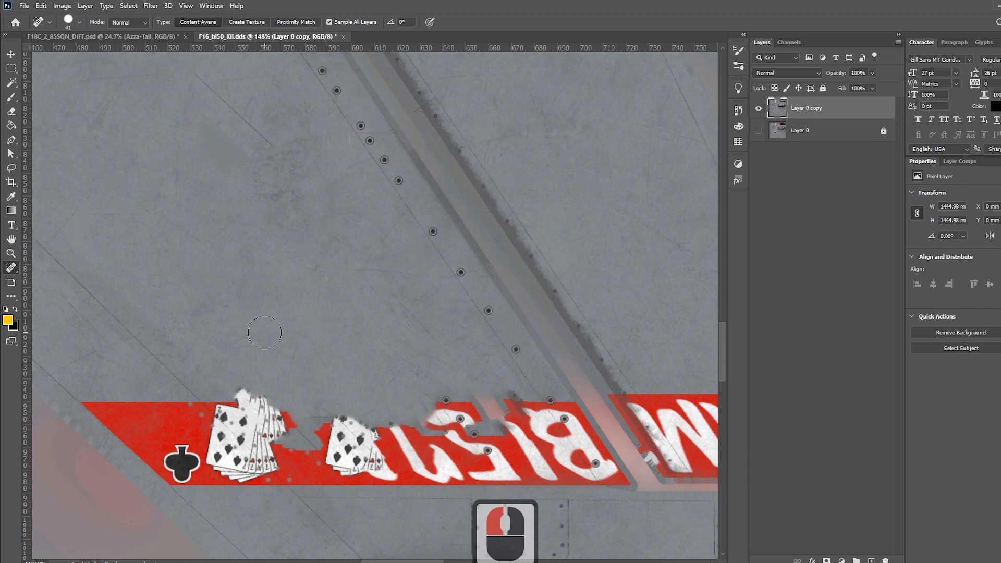
scroll(265, 333, "down", 12)
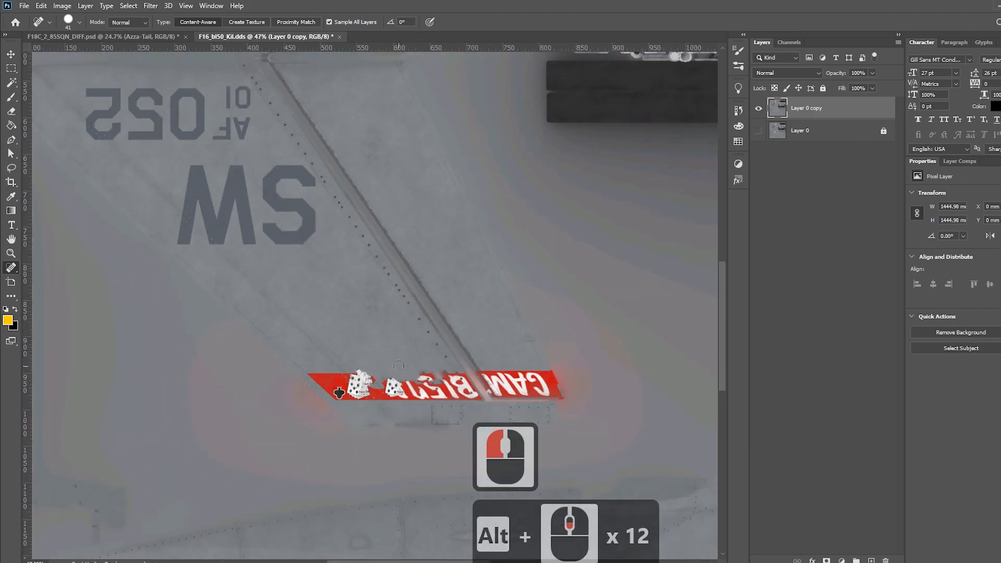
scroll(399, 366, "down", 6)
scroll(445, 310, "down", 4)
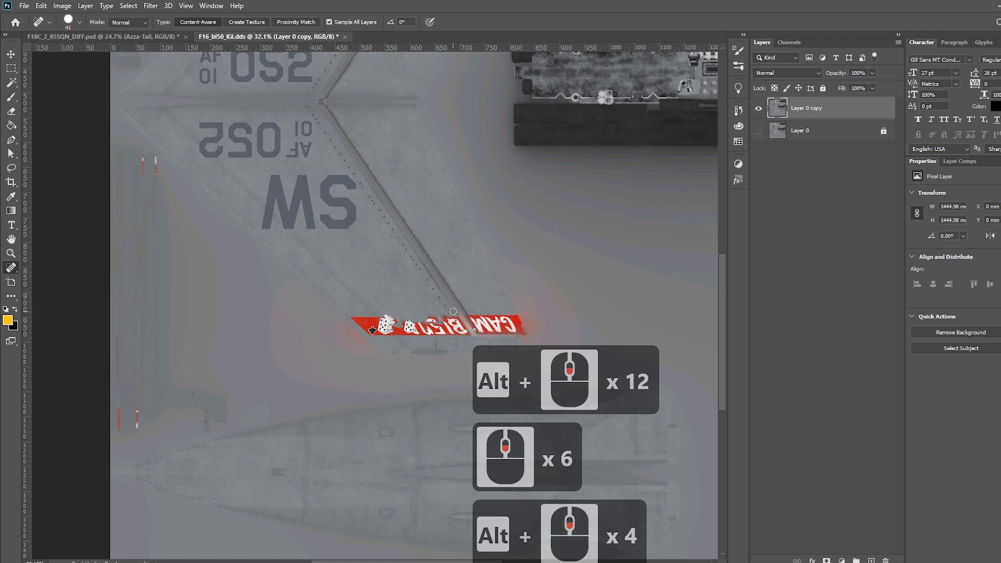
- Add a layer mask and a vector mask to Layer 0 copy
scroll(453, 311, "down", 7)
scroll(458, 313, "up", 15)
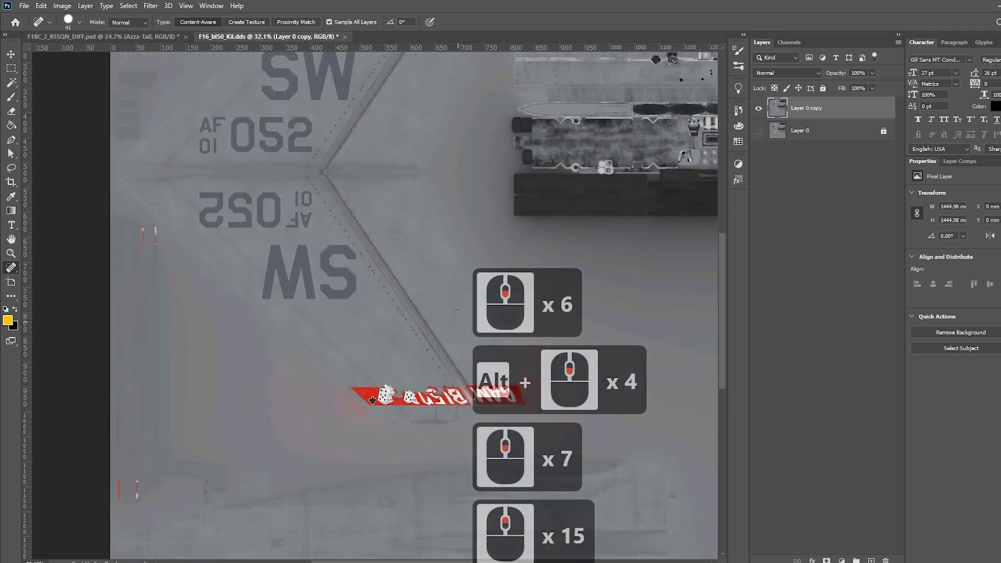
scroll(458, 313, "up", 20)
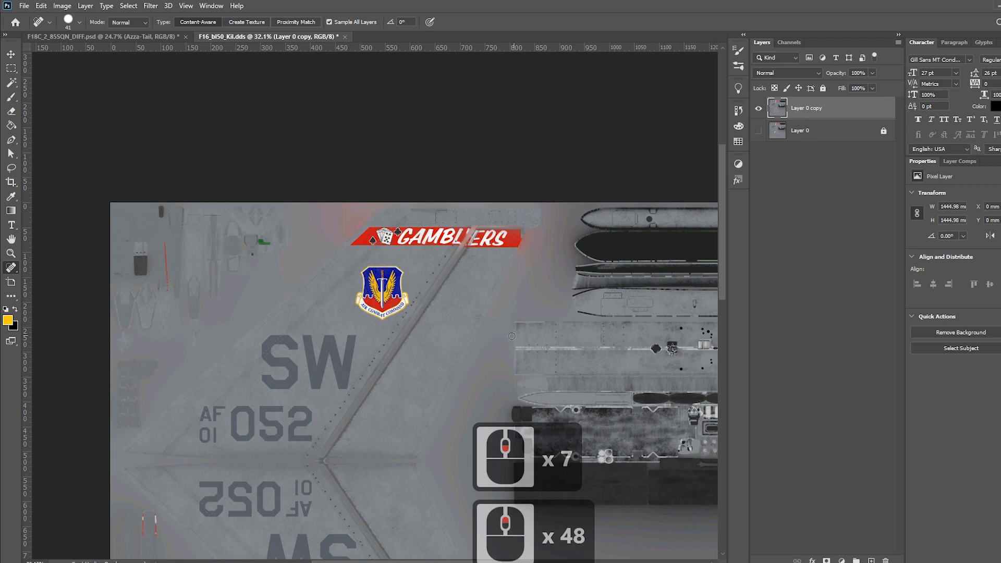
scroll(471, 323, "down", 3, "alt")
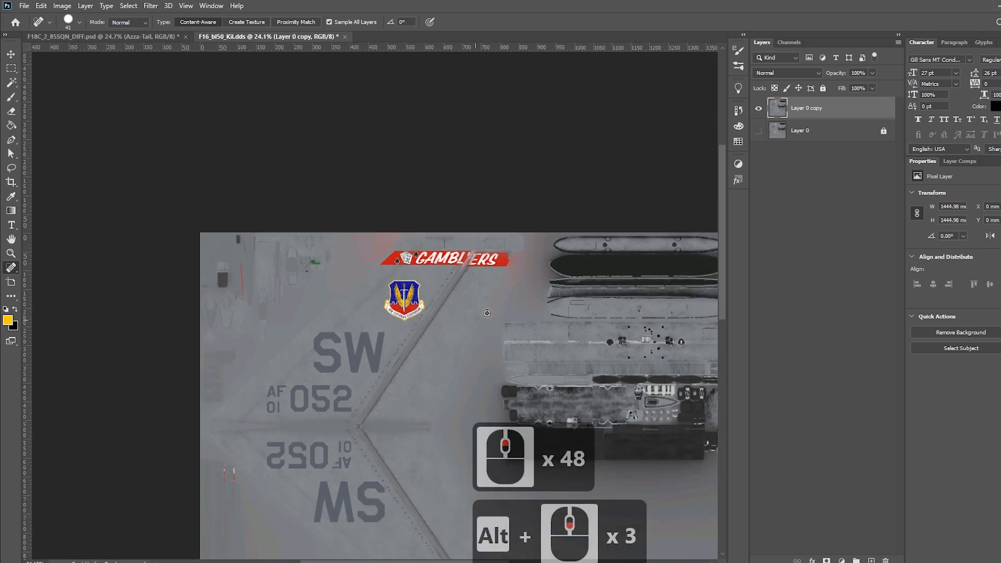
right_click(803, 114)
right_click(754, 264)
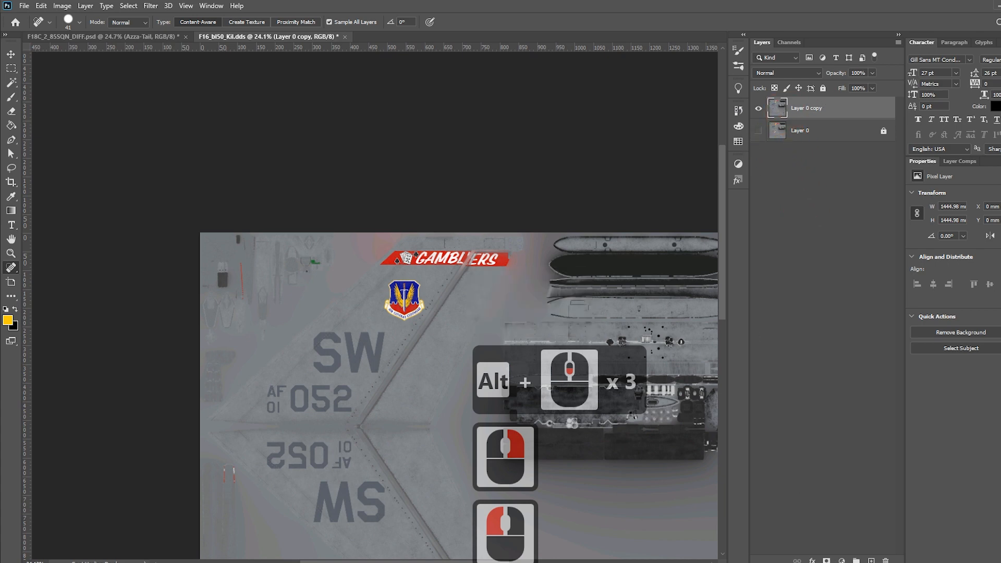
left_click(827, 561)
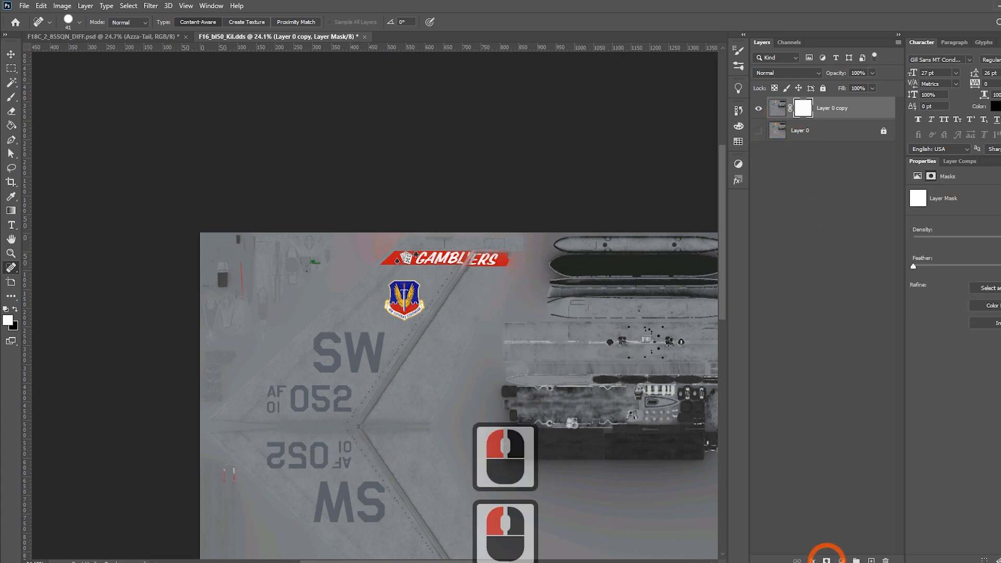
left_click(826, 560)
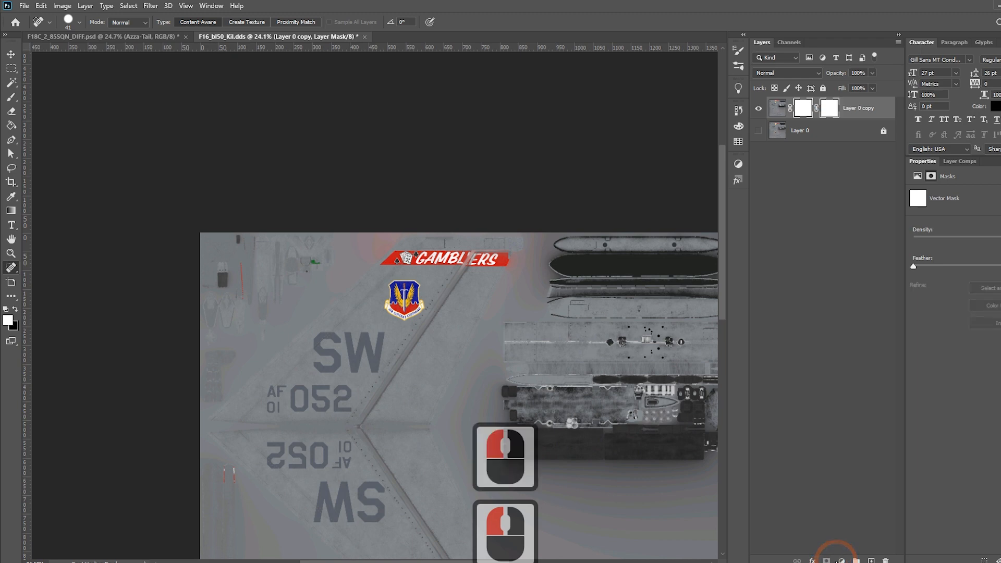
- Delete both the layer mask and the vector mask from Layer 0 copy
right_click(802, 116)
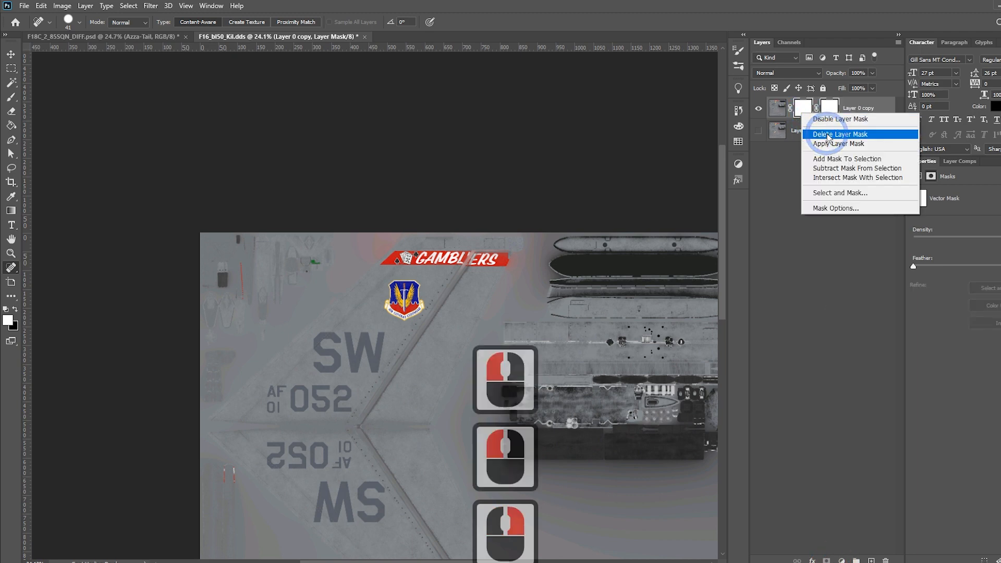
left_click(839, 133)
right_click(806, 109)
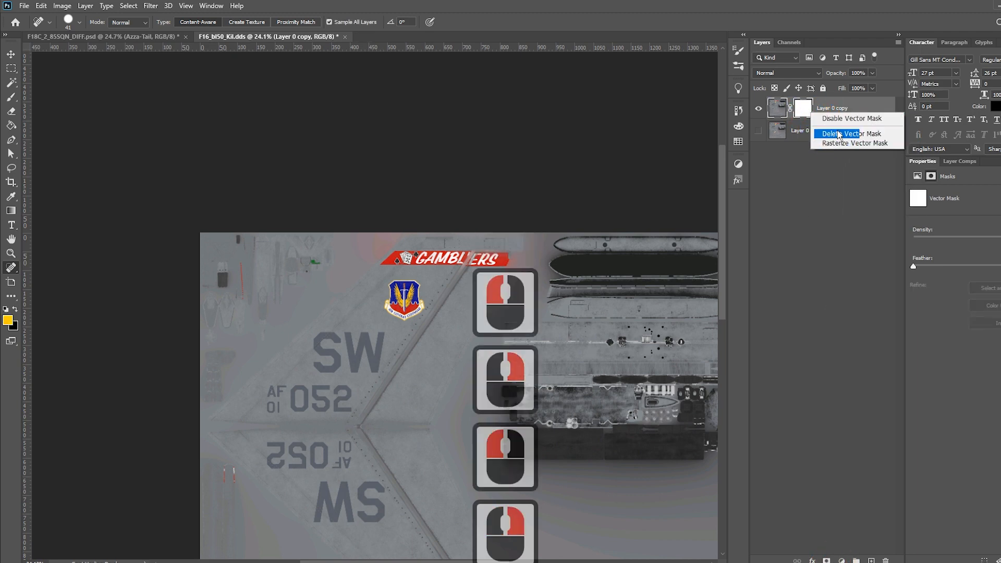
left_click(840, 133)
- Add a solid color fill layer in yellow ffcc00 above Layer 0 copy
left_click(841, 561)
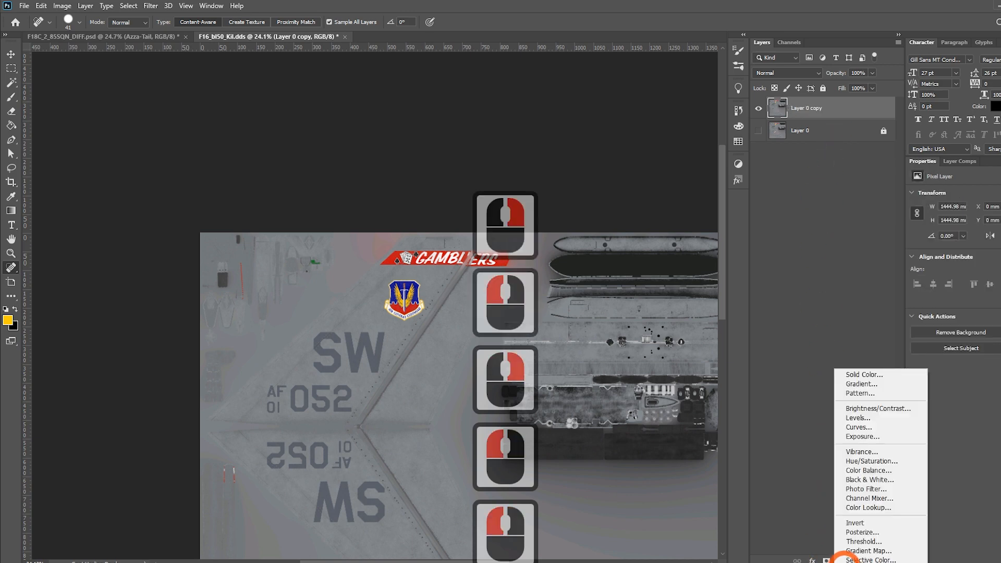
left_click(860, 372)
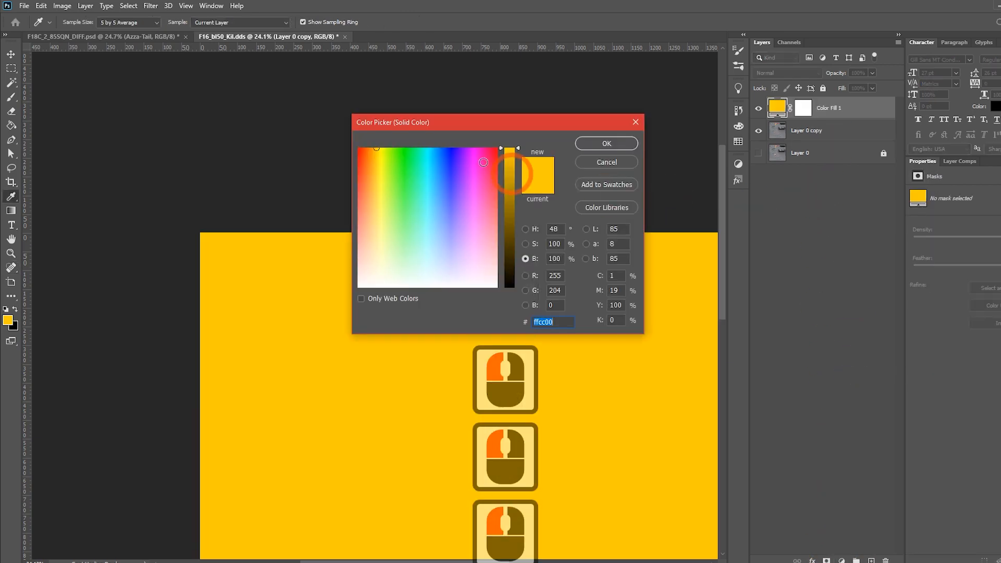
left_click(607, 144)
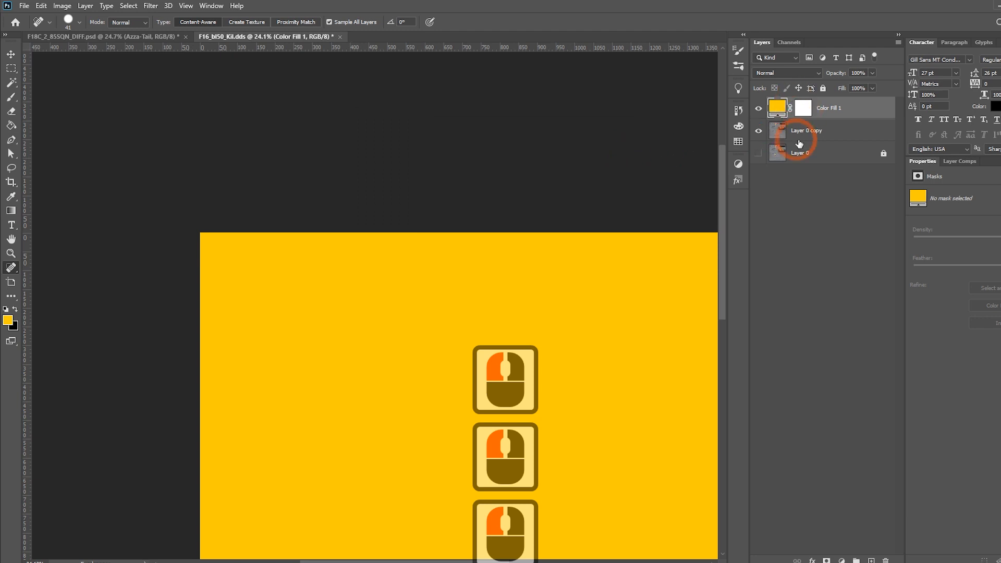
- Try blend modes such as Darken and Darker Color on the yellow fill layer, ending on Color Burn
left_click(816, 73)
left_click(772, 89)
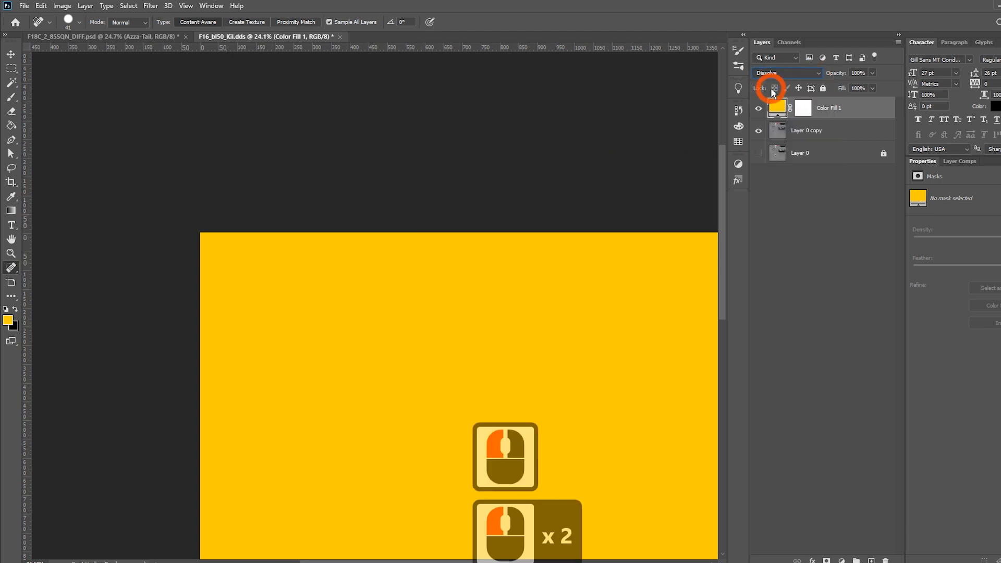
scroll(787, 79, "down", 1)
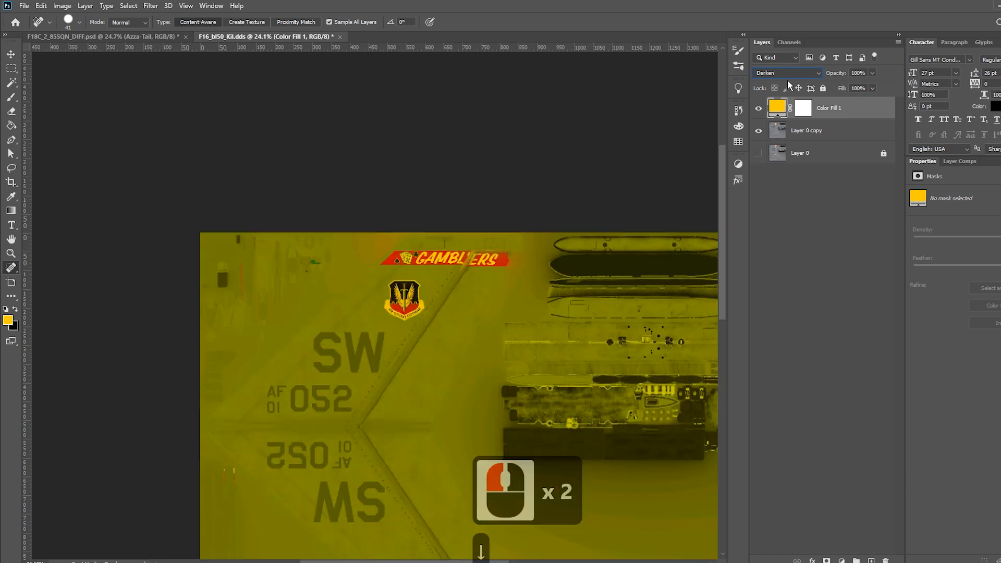
scroll(788, 80, "down", 4)
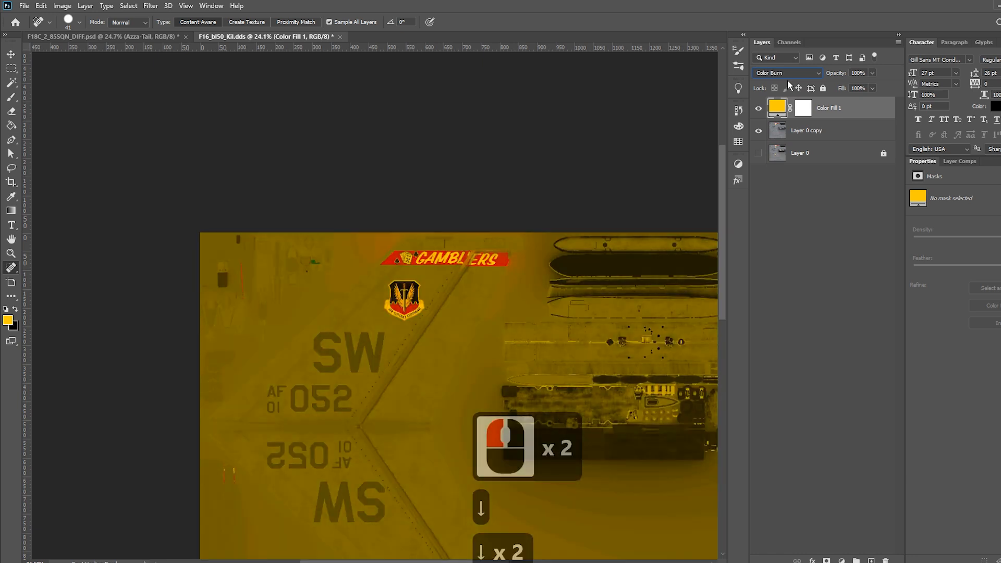
scroll(787, 80, "down", 1)
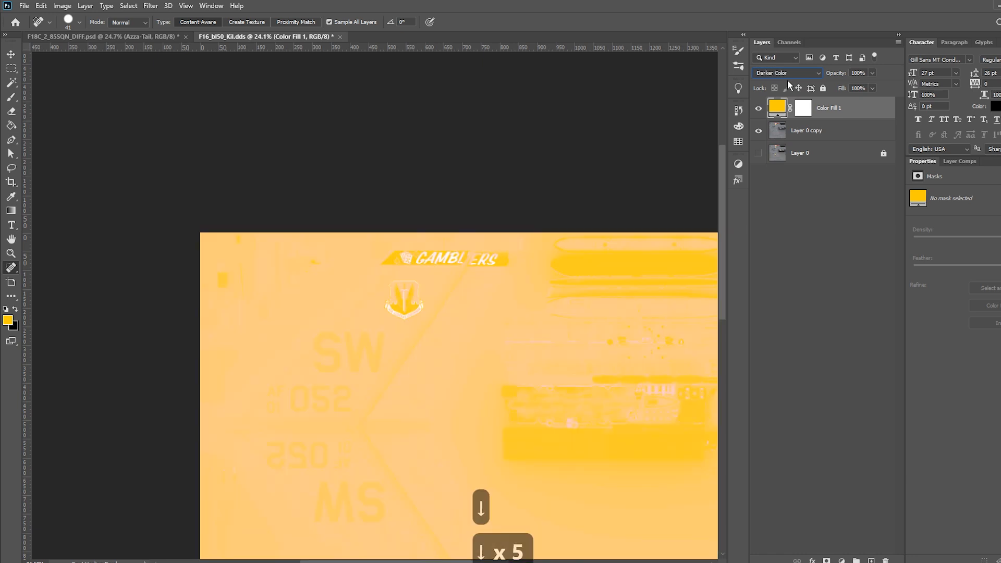
scroll(788, 80, "up", 3)
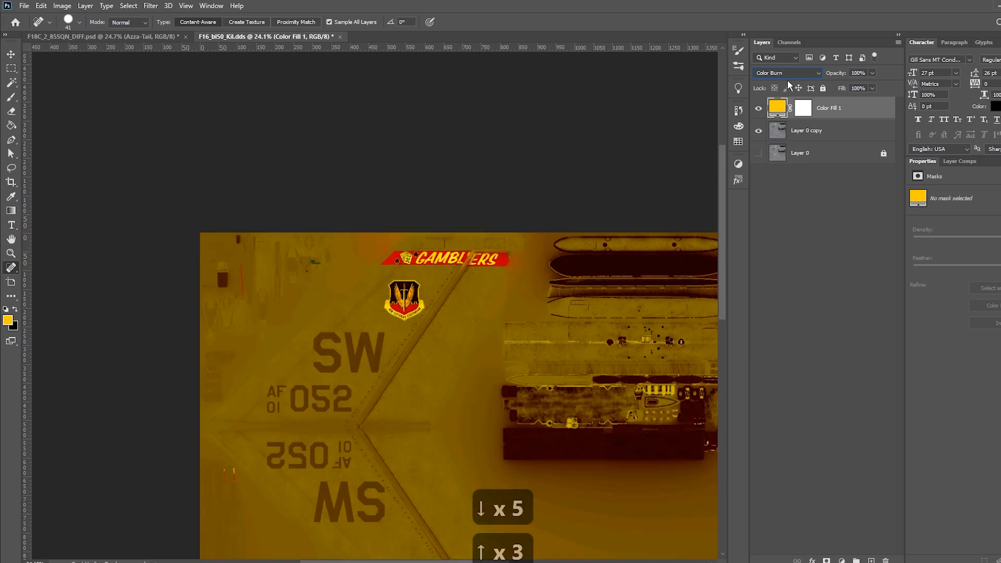
- Lower the yellow fill layer's opacity to 40% and set its blend mode to Normal
left_click(872, 73)
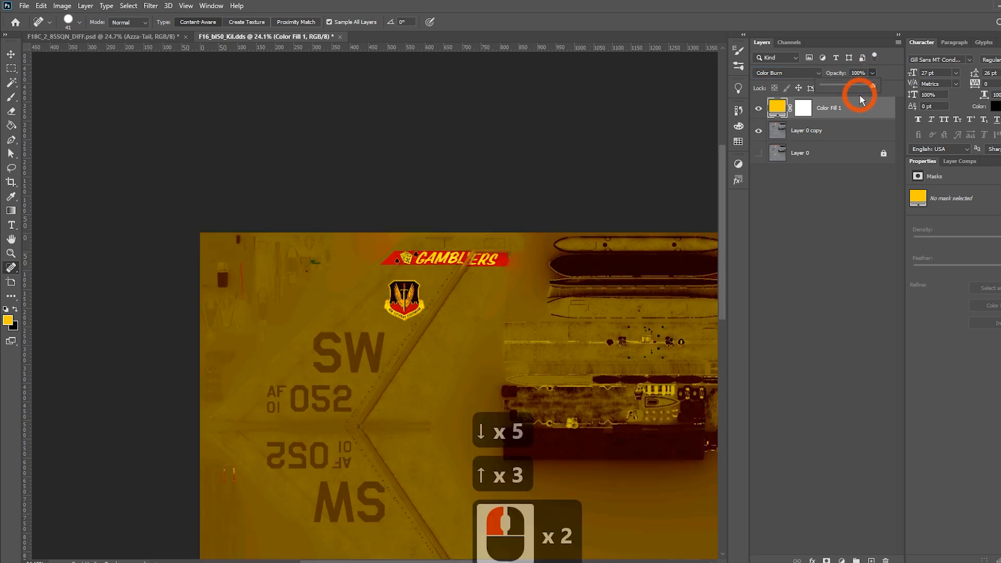
left_click(841, 85)
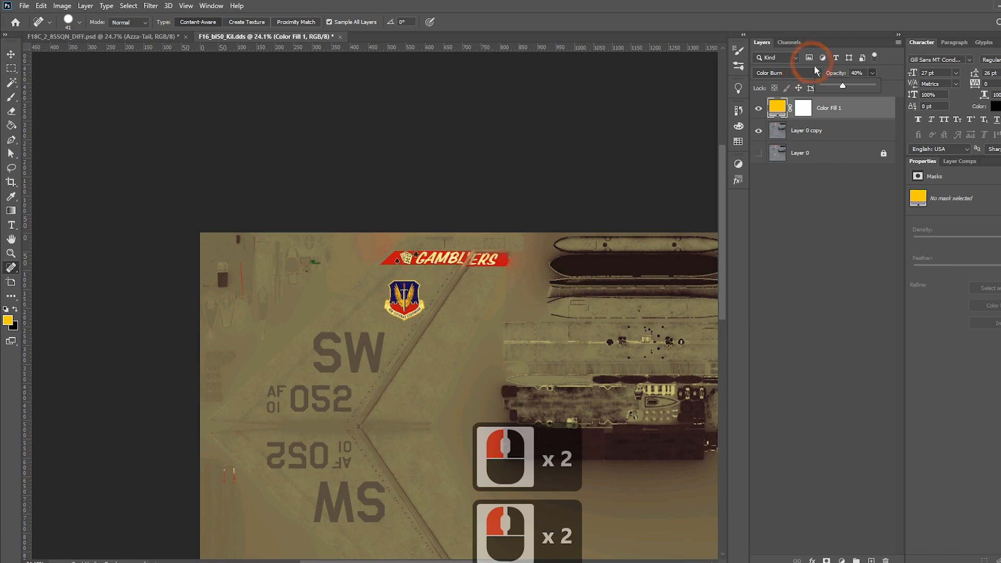
left_click(819, 73)
left_click(794, 81)
left_click(822, 299)
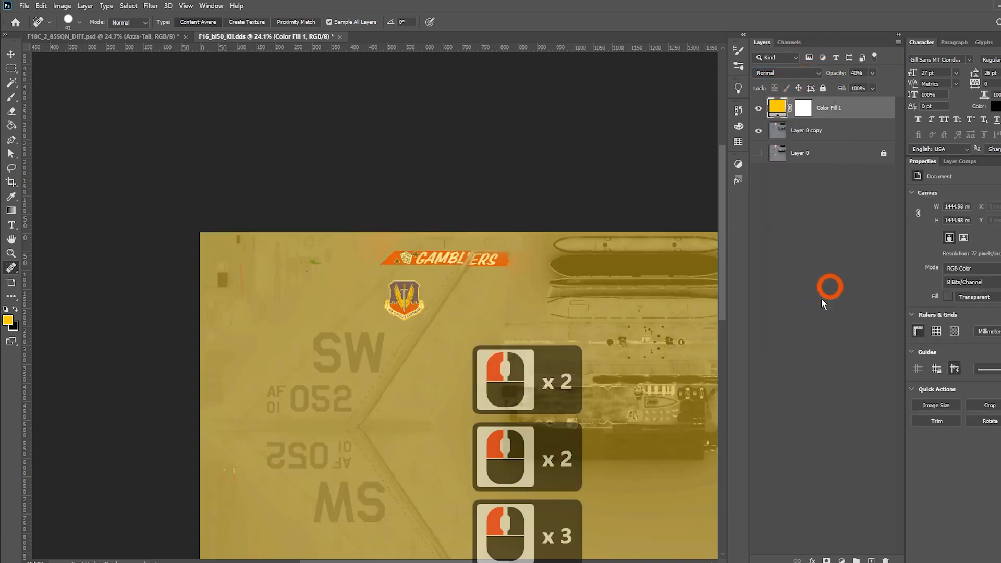
- Change the fill layer's color to blue and view the tint over the whole texture
left_click(777, 108)
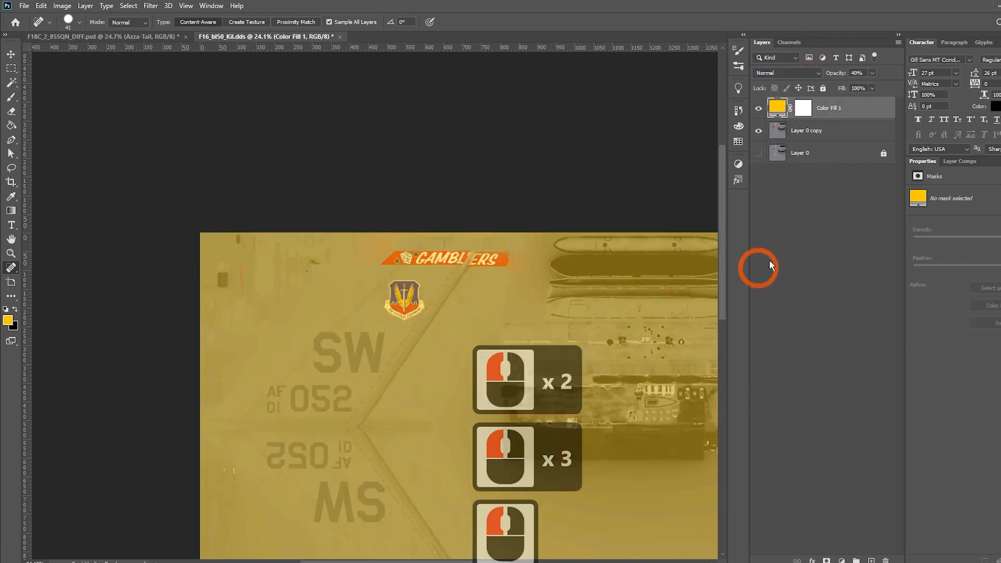
double_click(777, 106)
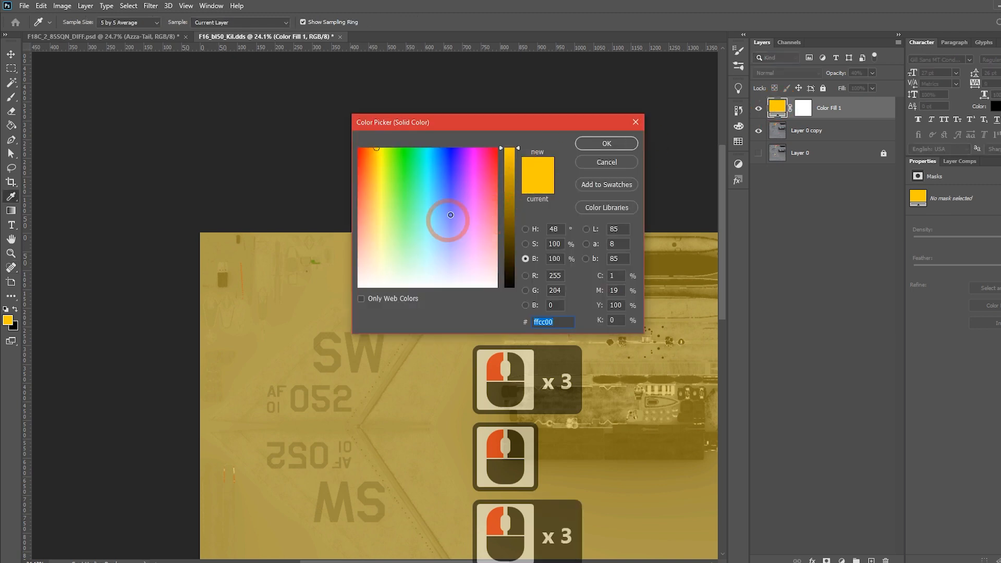
left_click(455, 167)
left_click(606, 143)
key("j")
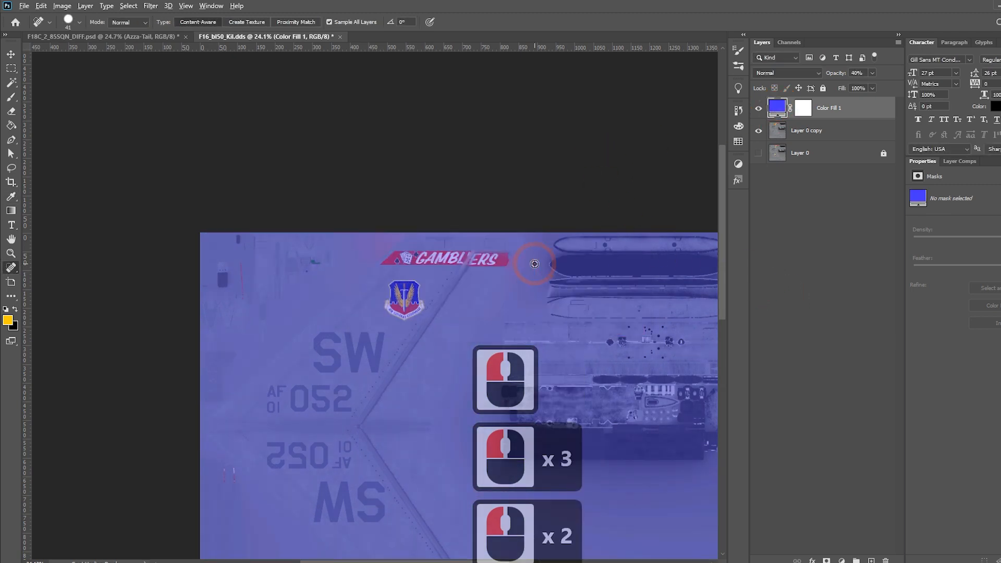
scroll(535, 264, "down", 8, "alt")
scroll(381, 269, "up", 7, "alt")
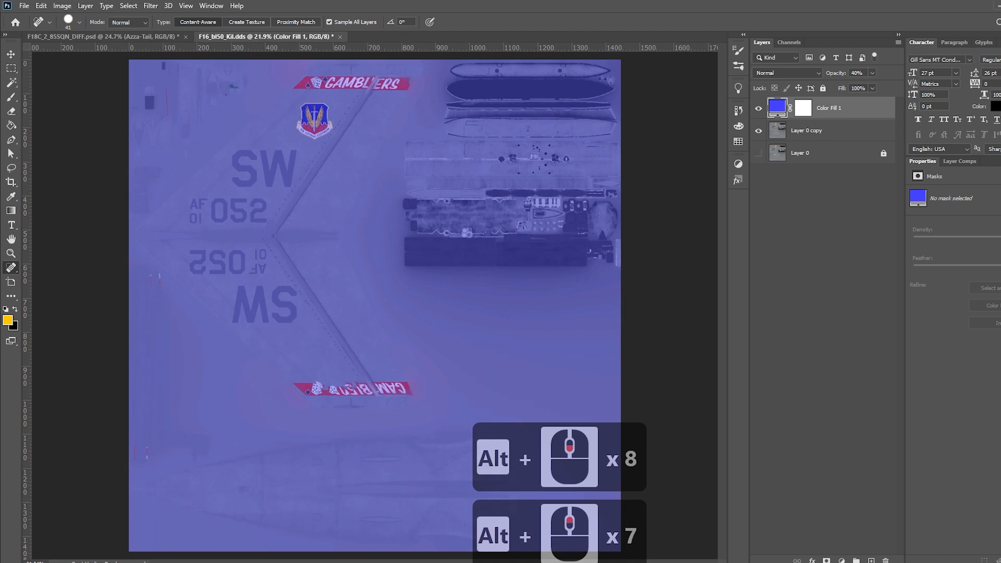
- Switch to File Explorer and open the Weapons folder inside DCS Logo's Templates folder
left_click(73, 558)
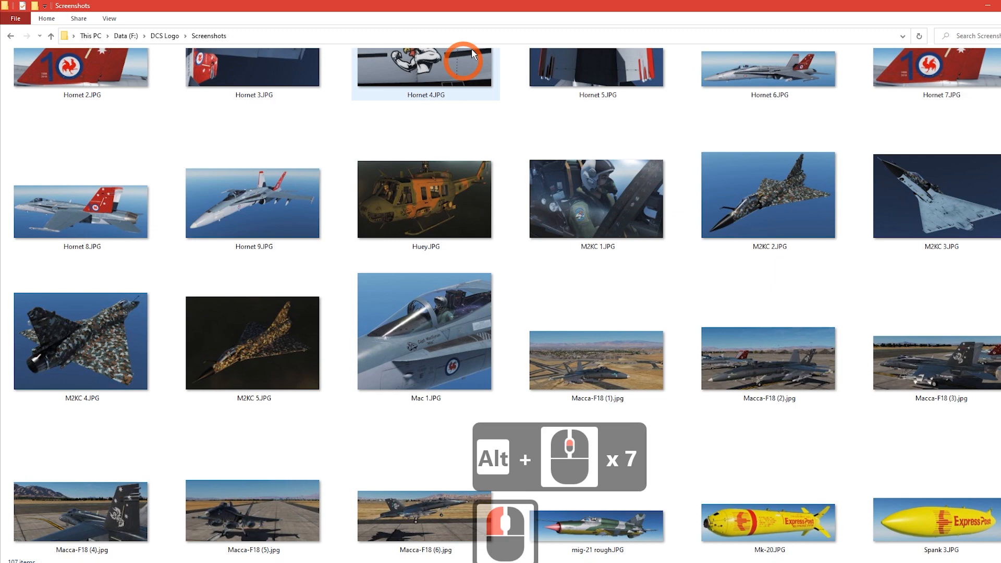
left_click(165, 35)
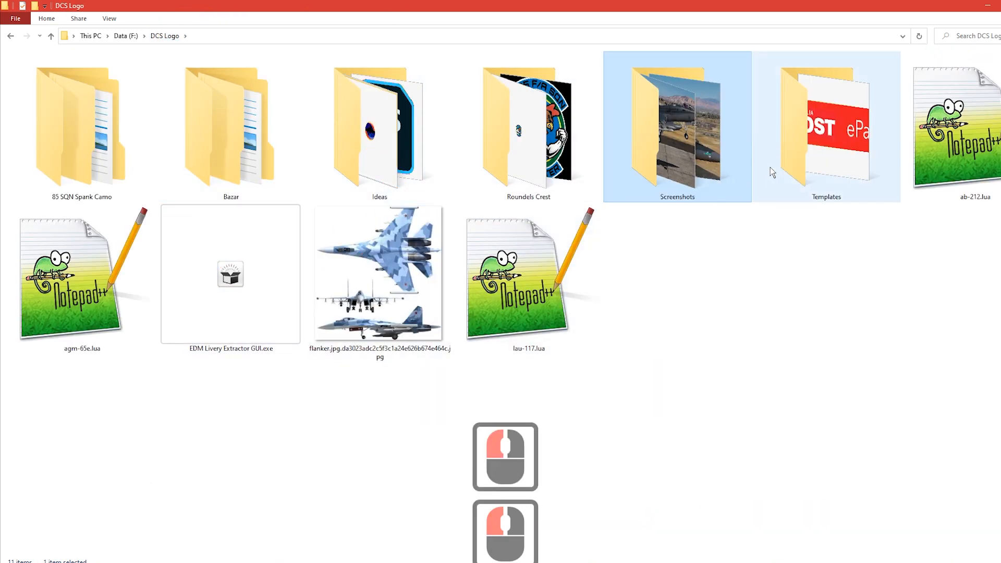
double_click(818, 133)
left_click(43, 415)
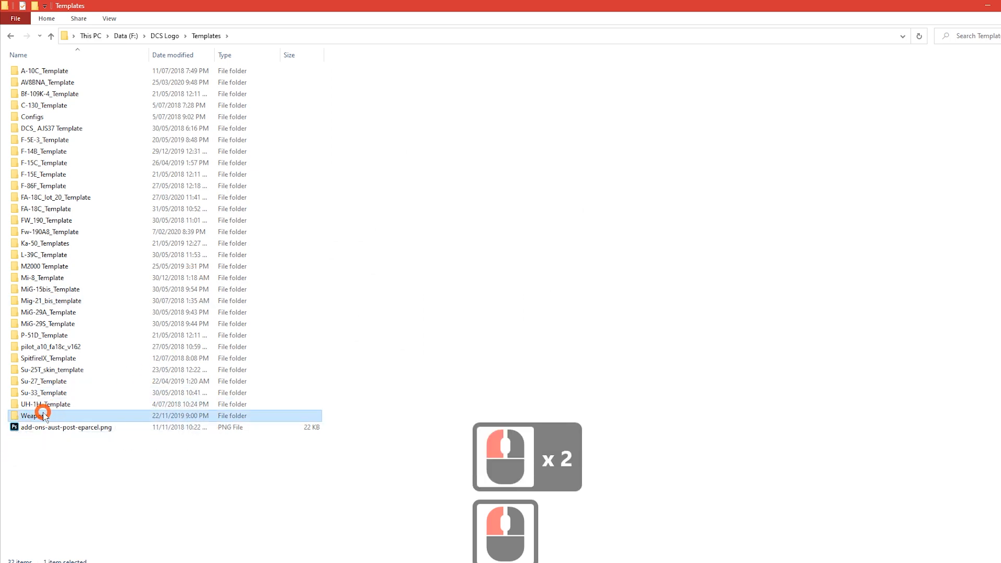
double_click(44, 416)
- Open AIM-9x_Dif.dds in Photoshop without loading its mip-maps into separate layers
scroll(327, 248, "down", 4)
scroll(330, 252, "up", 2)
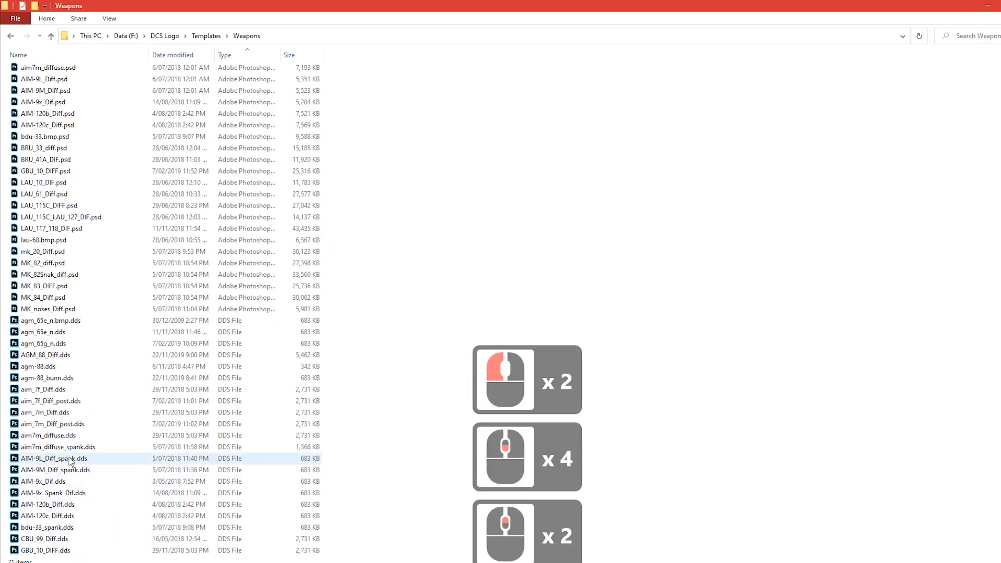
left_click(59, 482)
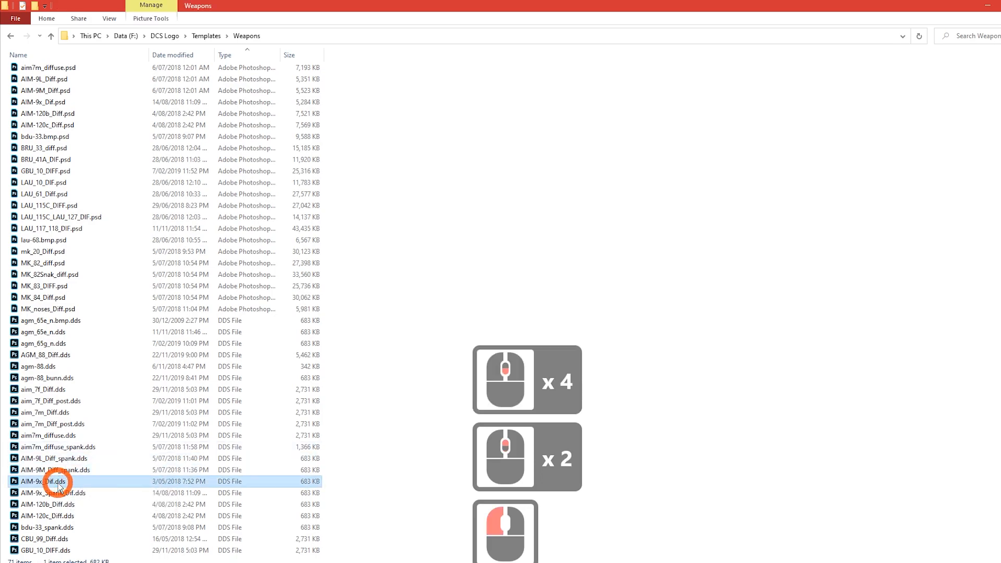
double_click(59, 482)
left_click(512, 243)
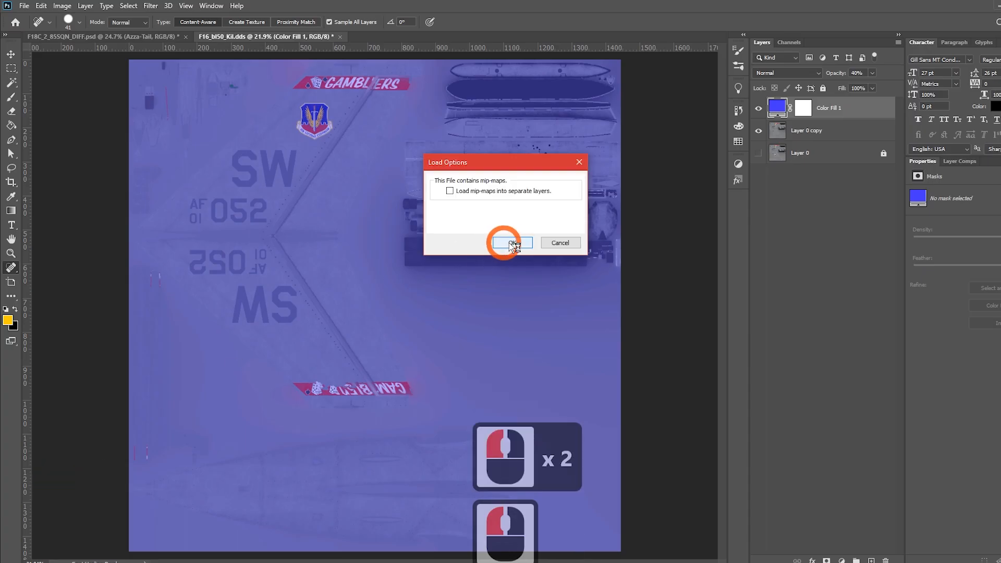
left_click(513, 243)
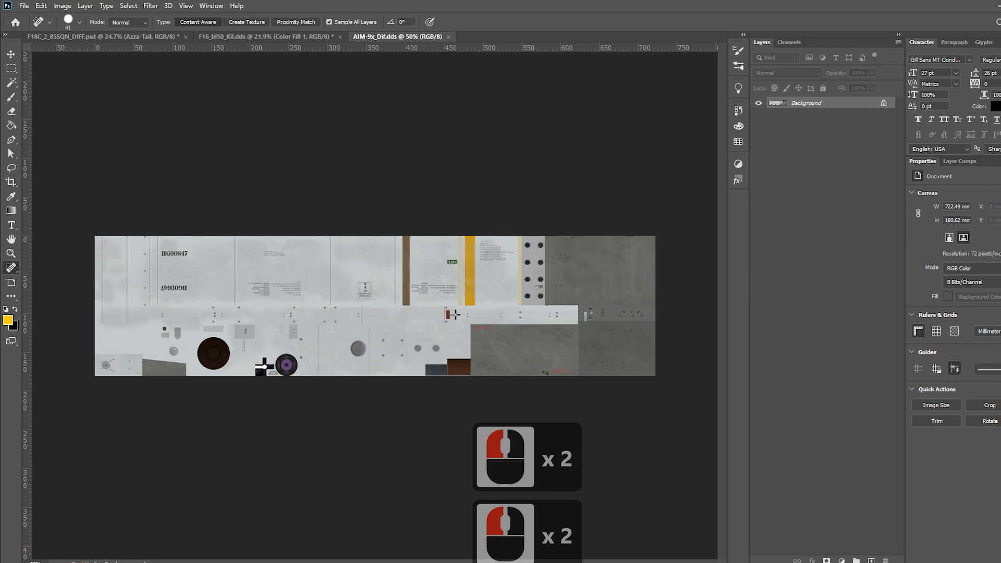
- Return to the Weapons folder in File Explorer and open the layered AIM-9x_Dif.psd in Photoshop
left_click(71, 561)
left_click(61, 559)
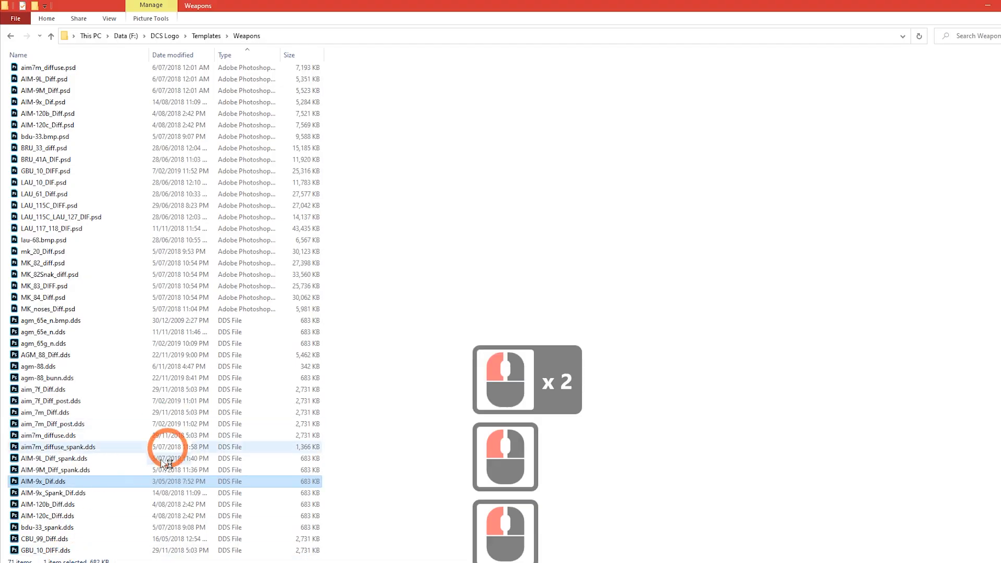
scroll(107, 441, "down", 1)
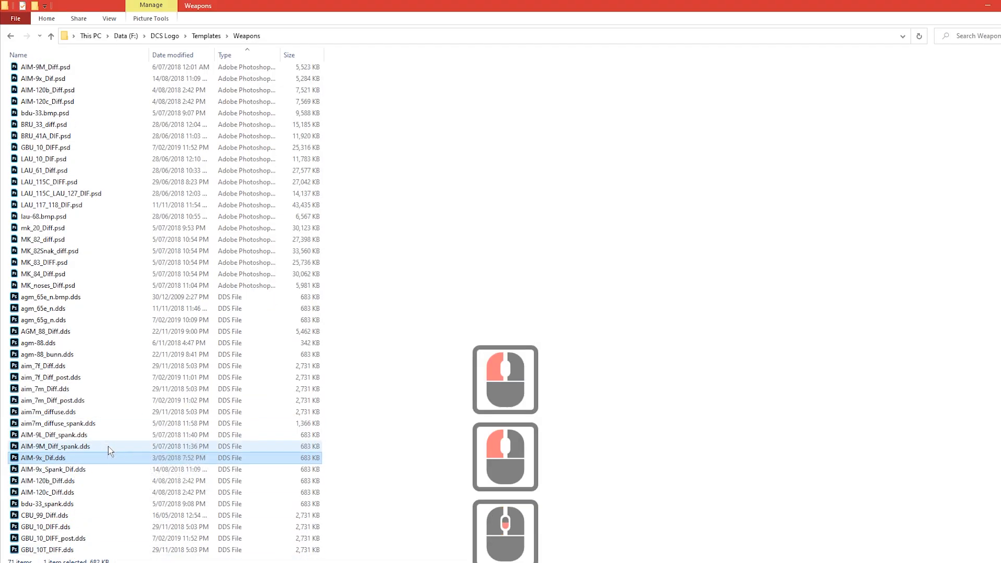
scroll(108, 447, "down", 12)
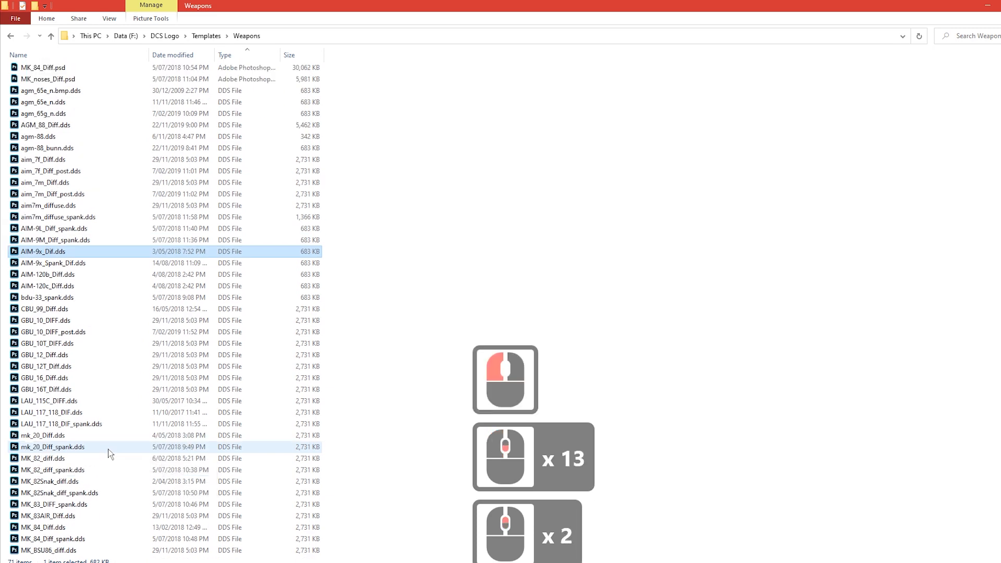
scroll(108, 449, "up", 12)
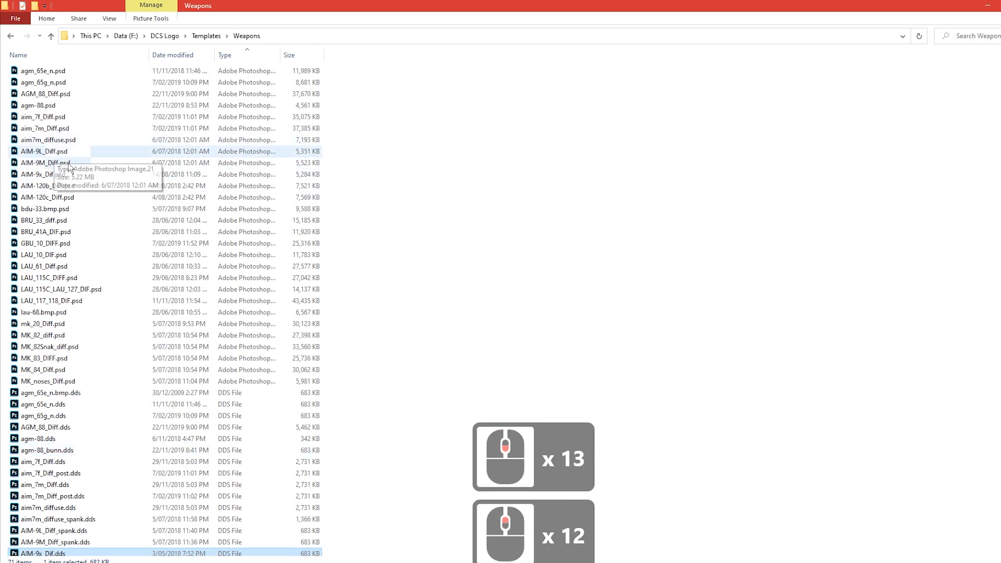
double_click(39, 174)
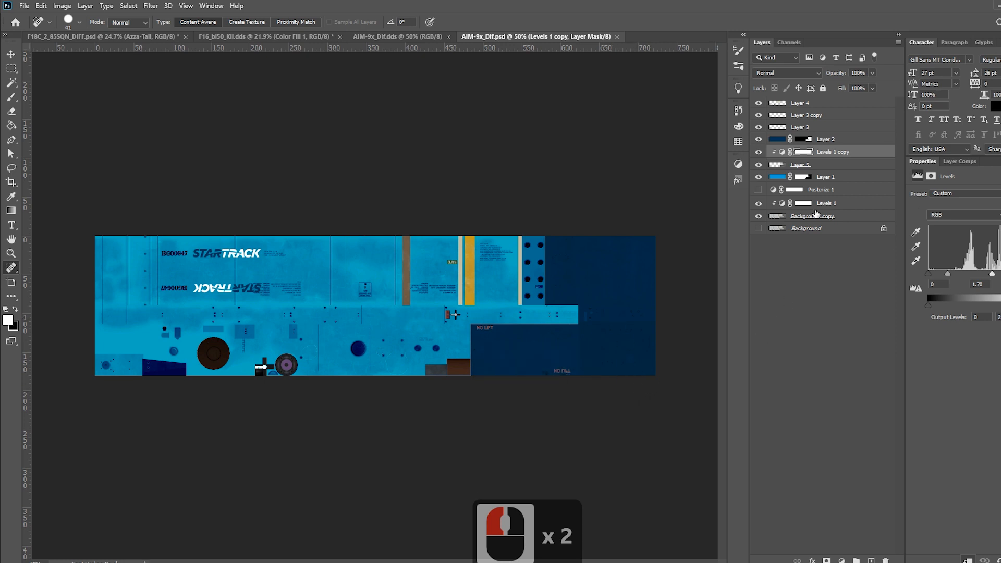
- Toggle the visibility of Layer 4 and Posterize 1 to examine what each contributes to the missile texture
scroll(841, 185, "up", 1)
scroll(840, 150, "up", 2)
scroll(840, 150, "down", 2)
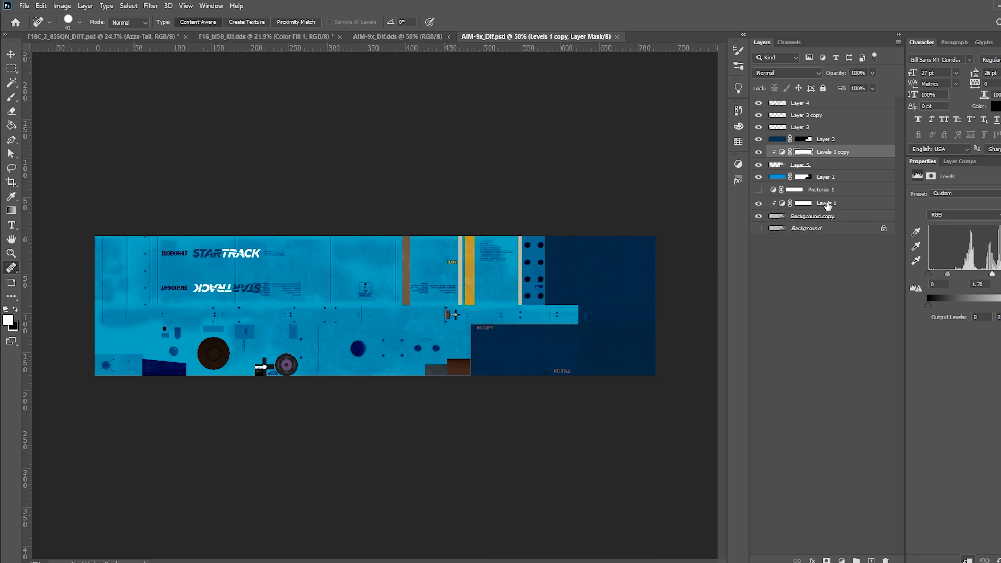
left_click(760, 103)
left_click(759, 103)
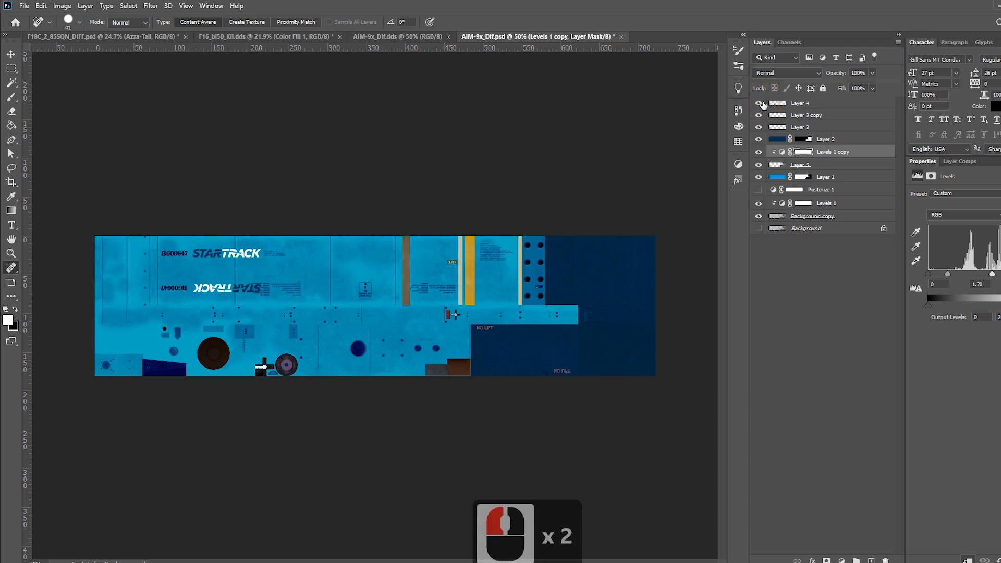
left_click(759, 102)
left_click(760, 102)
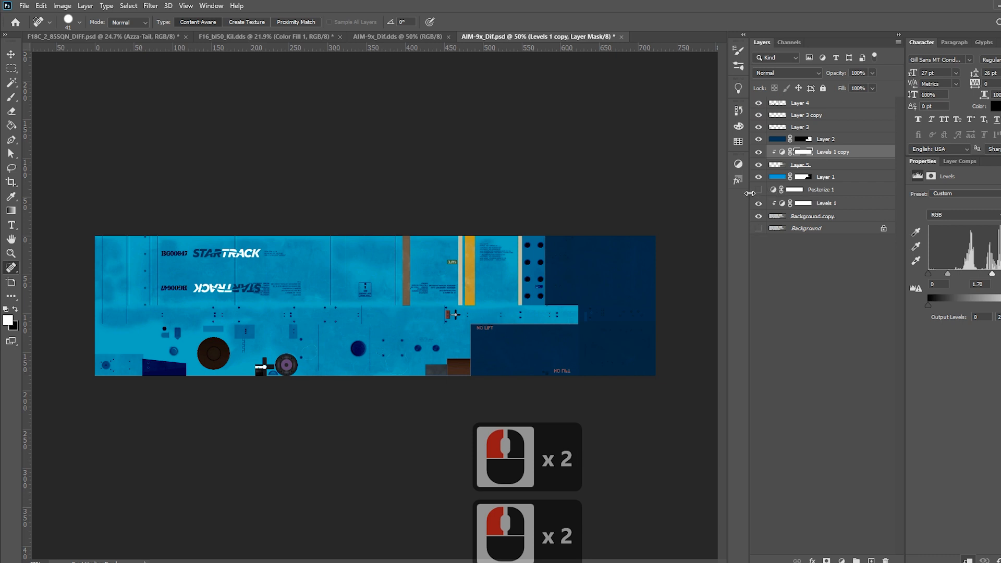
left_click(758, 189)
left_click(759, 189)
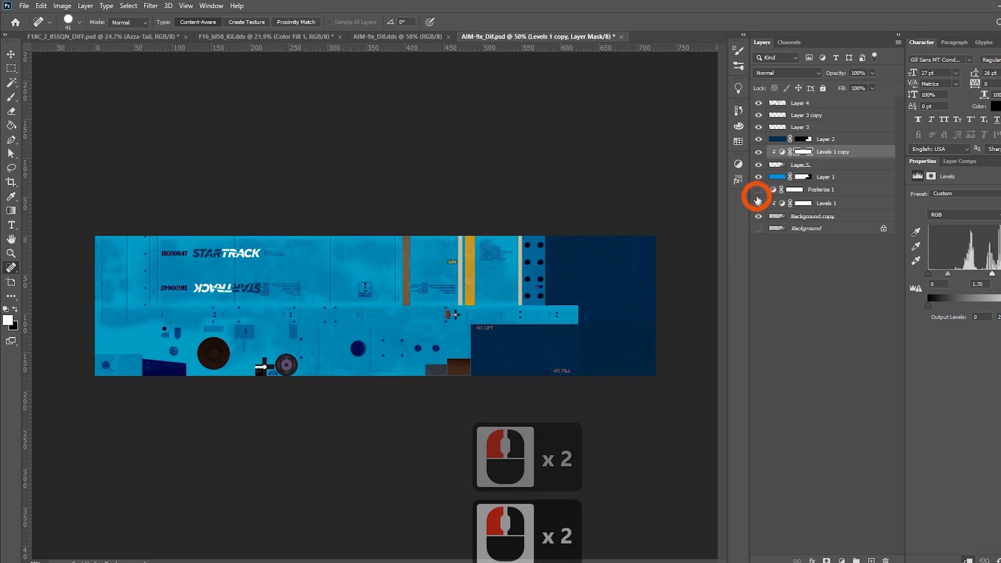
- Hide Layers 1, 2, 3, 4 and 5, Layer 3 copy and Levels 1 copy to expose the base missile texture
left_click(758, 177)
left_click(759, 165)
left_click(759, 165)
left_click(759, 139)
left_click(759, 127)
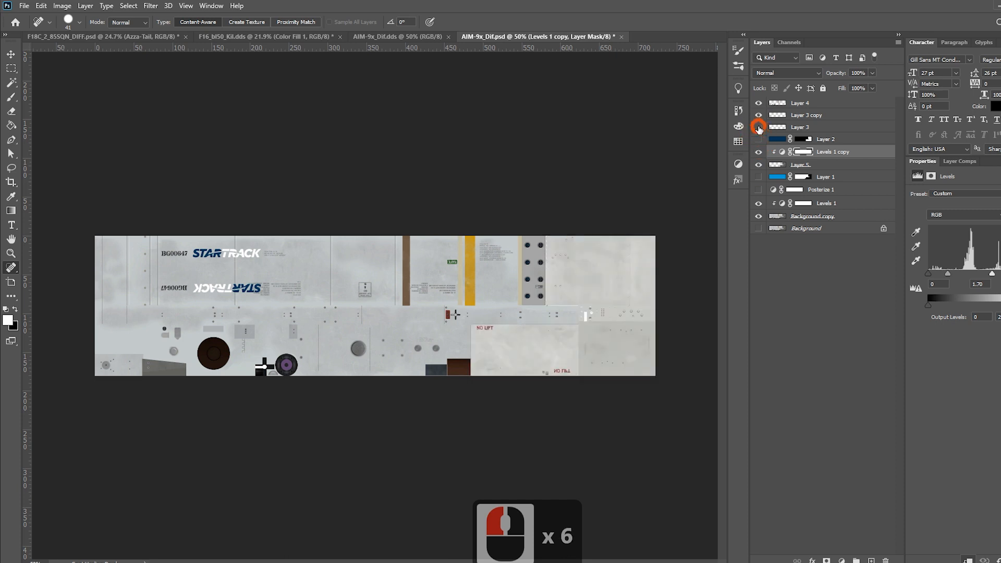
left_click(759, 103)
left_click(759, 115)
left_click(759, 152)
left_click(759, 165)
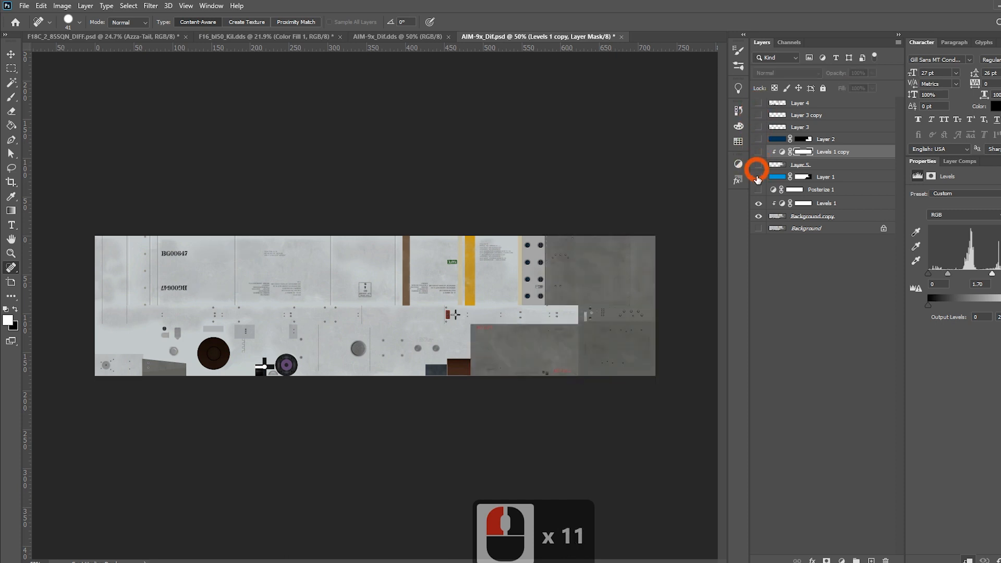
- Hide Levels 1 and toggle the visibility of Posterize 1 to compare its effect on the base missile texture
left_click(760, 203)
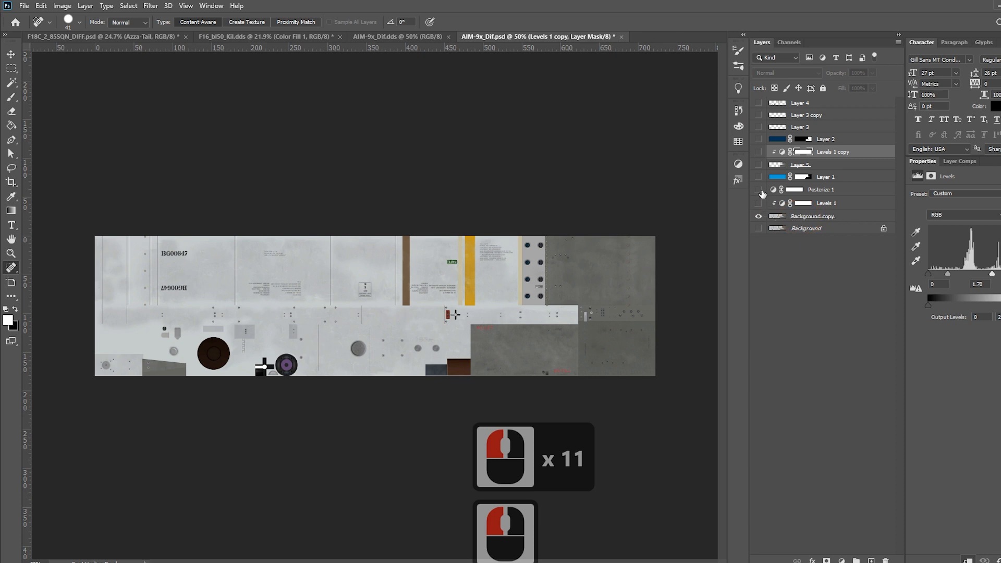
left_click(759, 190)
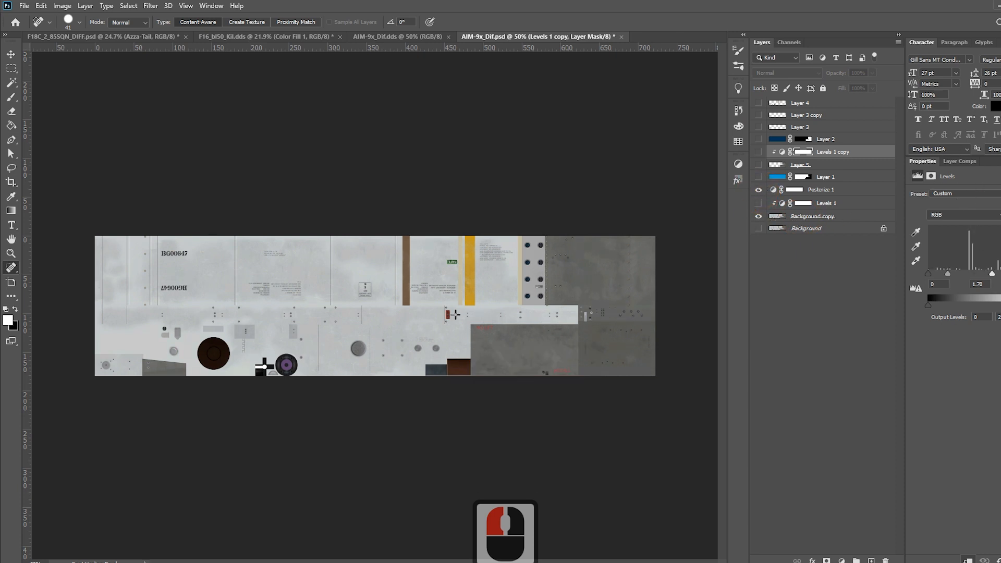
left_click(759, 192)
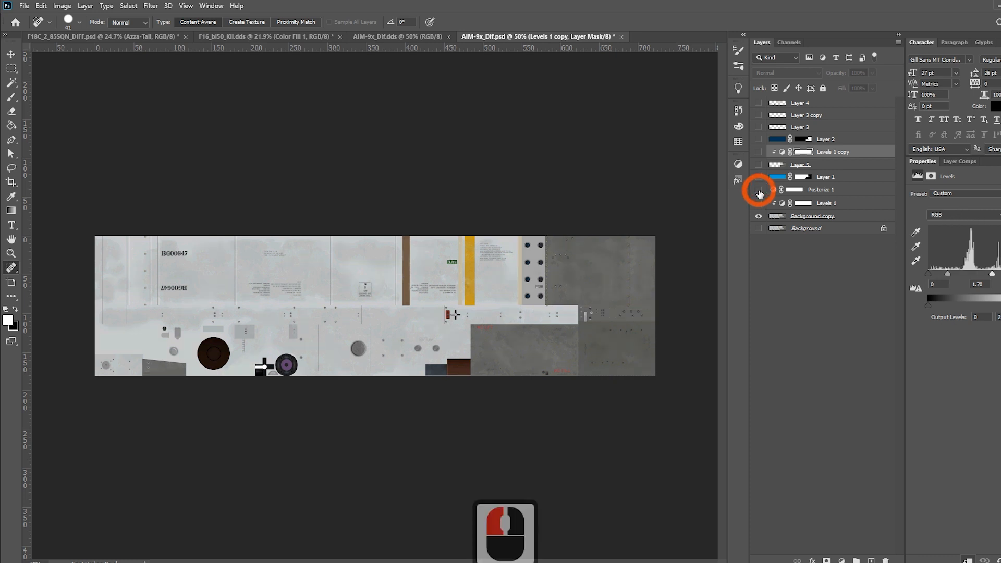
left_click(759, 192)
left_click(759, 192)
left_click(760, 192)
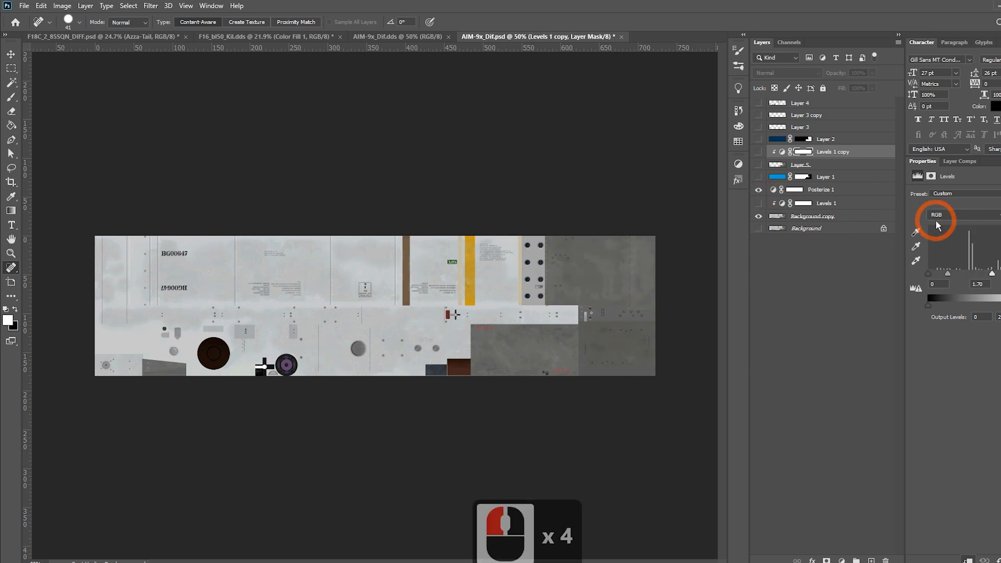
- Select the Posterize 1 adjustment layer and reduce its levels to the minimum so the texture splits into flat colour areas
mouse_move(991, 276)
left_mouse_down()
mouse_move(940, 275)
mouse_move(998, 274)
left_mouse_up()
left_click(827, 152)
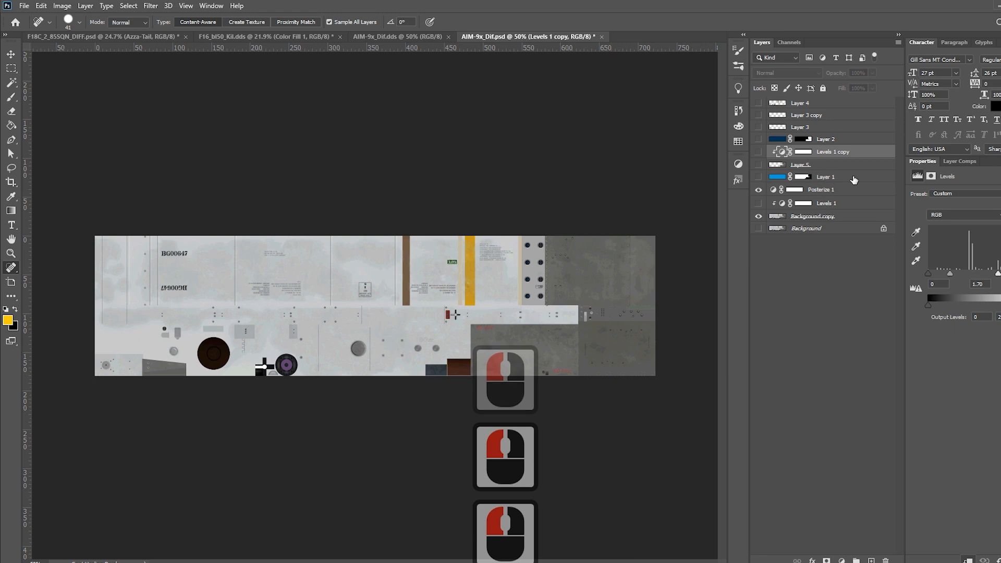
left_click(829, 189)
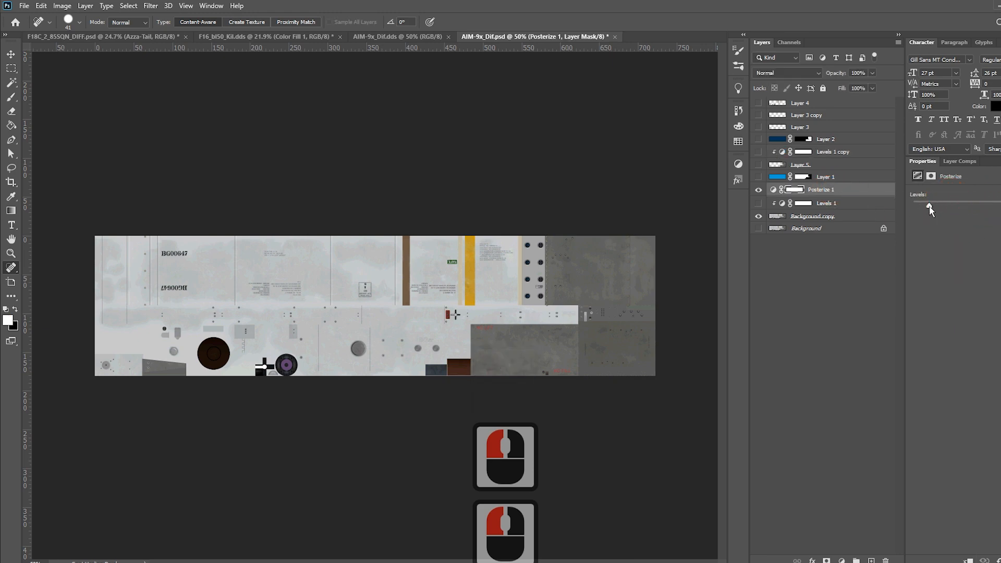
left_click_drag(923, 207, 913, 206)
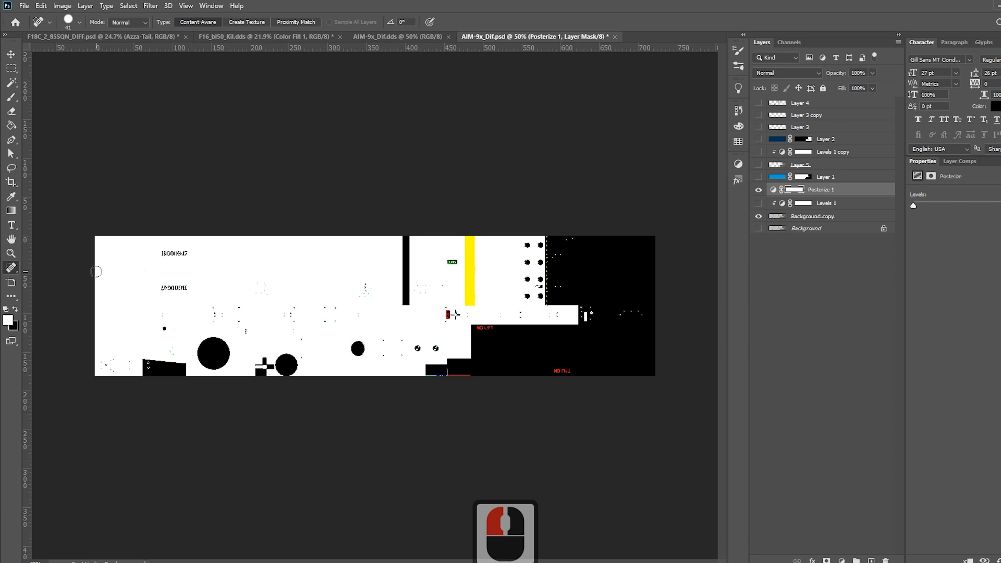
left_click_drag(914, 207, 915, 207)
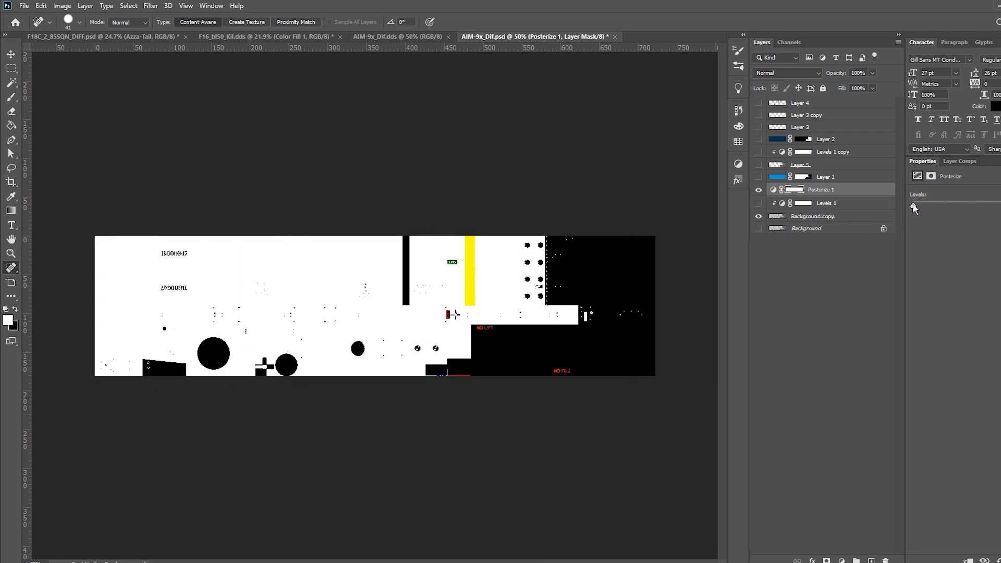
- Select the white missile body area with the Magic Wand, hide Posterize 1 and show the light blue Layer 1
left_click(11, 82)
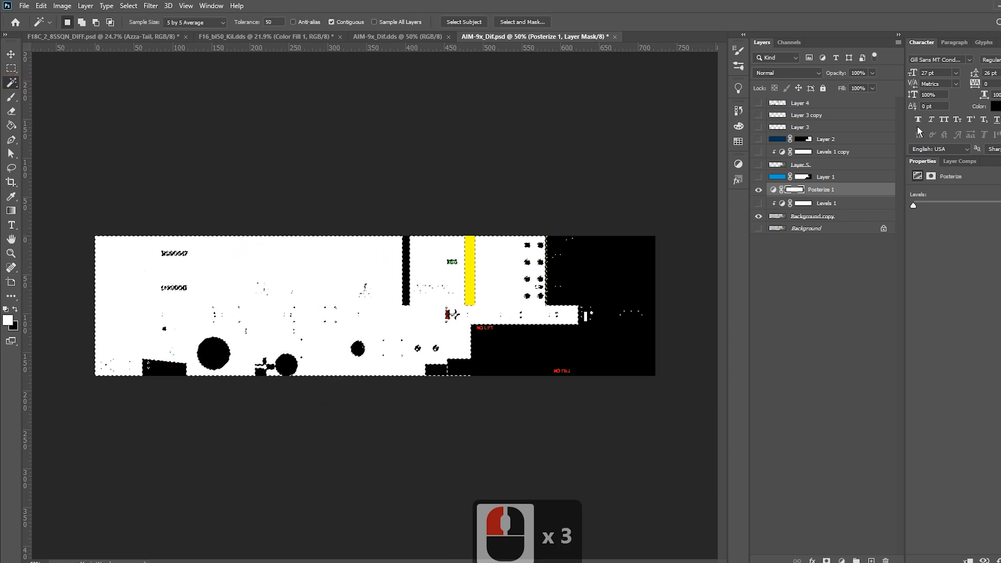
left_click(759, 190)
left_click(757, 177)
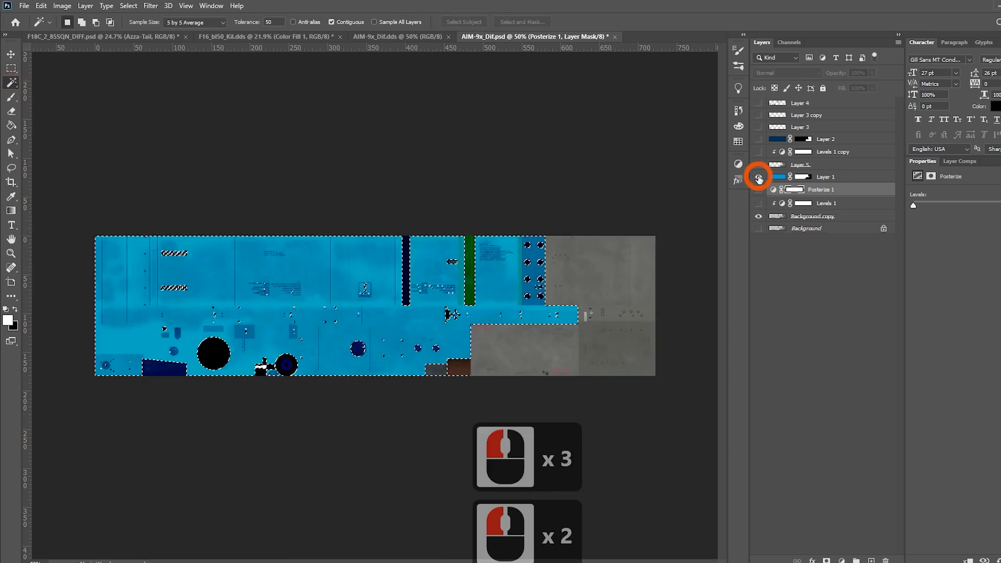
- Show Levels 1, Layers 2, 3, 4 and 5, Layer 3 copy and Levels 1 copy again, and clear the selection
left_click(758, 203)
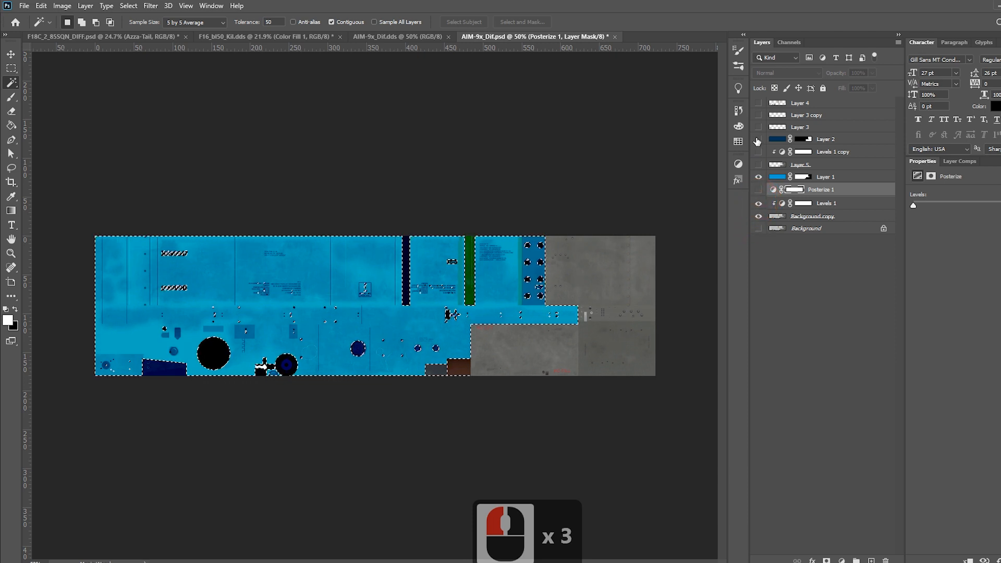
left_click(759, 106)
left_click(759, 115)
left_click(758, 127)
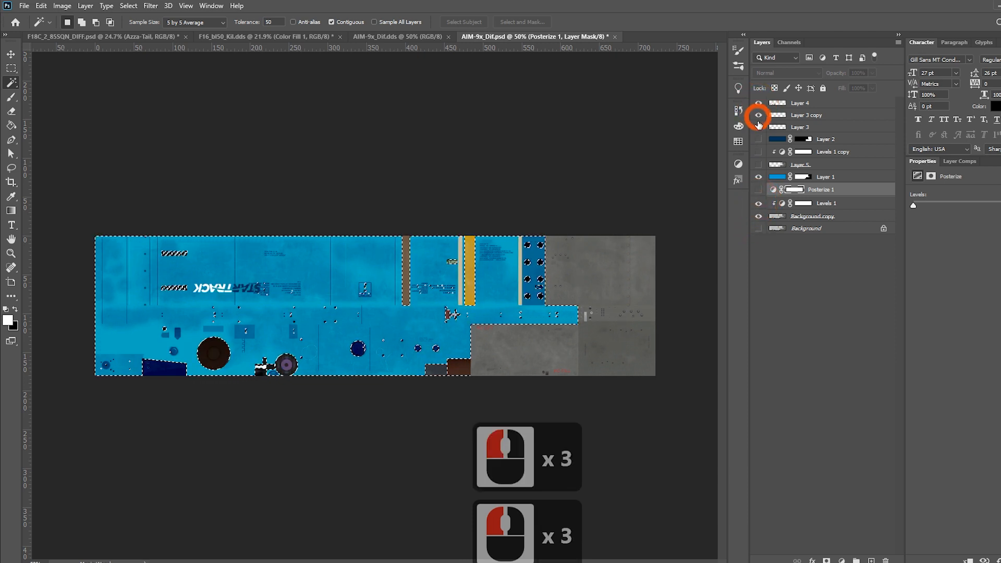
left_click(758, 138)
left_click(759, 152)
left_click(759, 164)
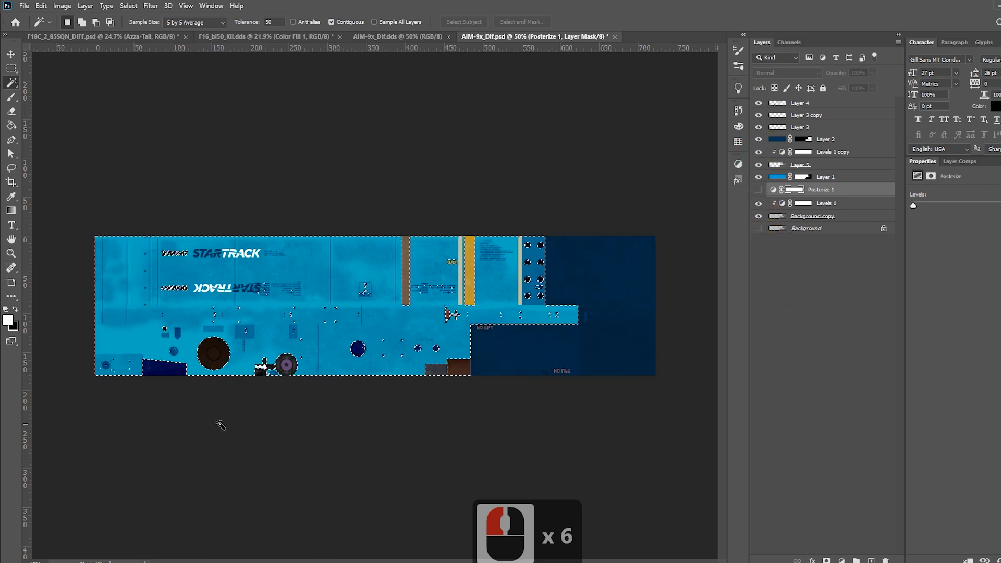
left_click(335, 416)
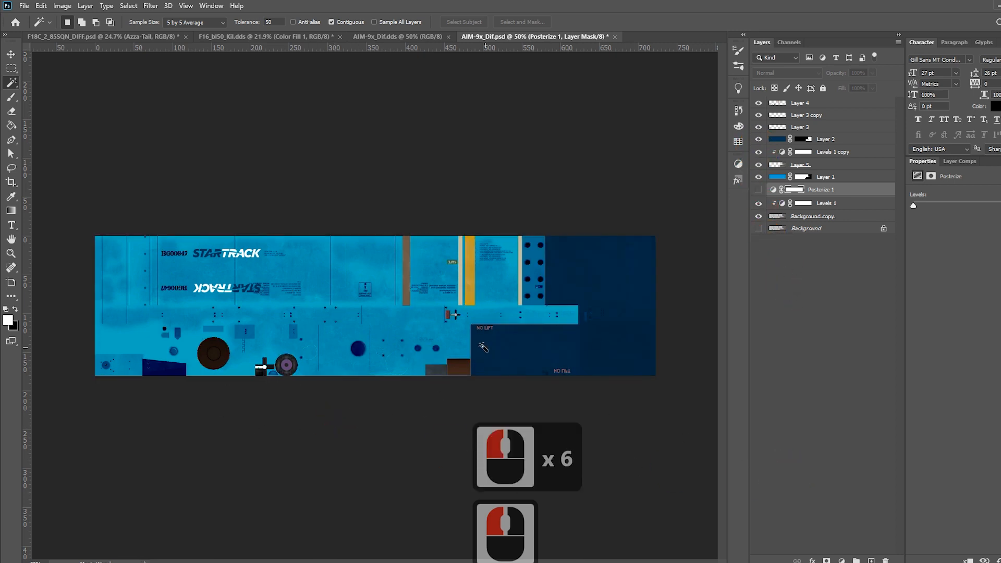
- Examine the recoloured missile texture up close, including the small stencil text, coloured bands, panel details and round parts
scroll(483, 348, "up", 20, "alt")
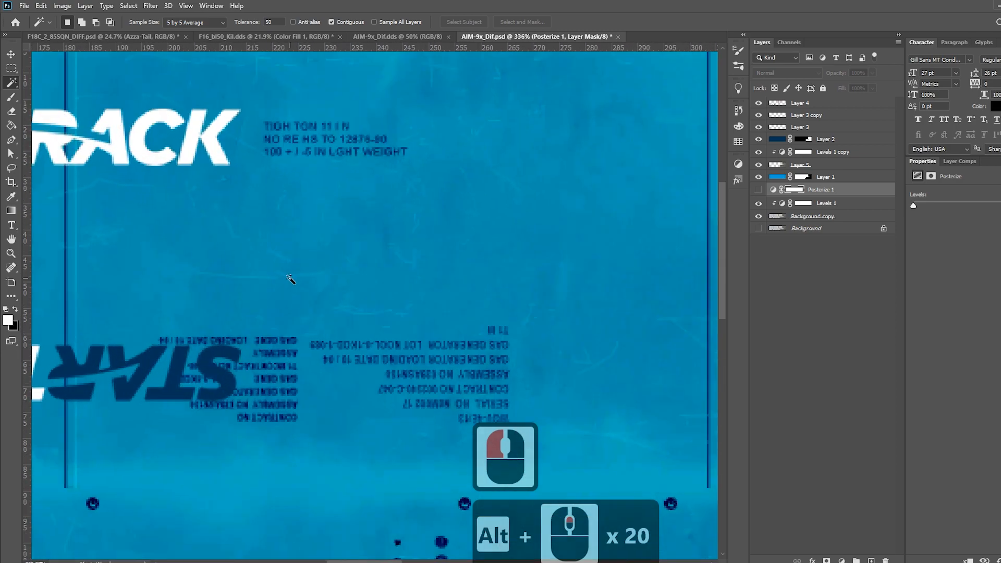
scroll(291, 280, "down", 15, "alt")
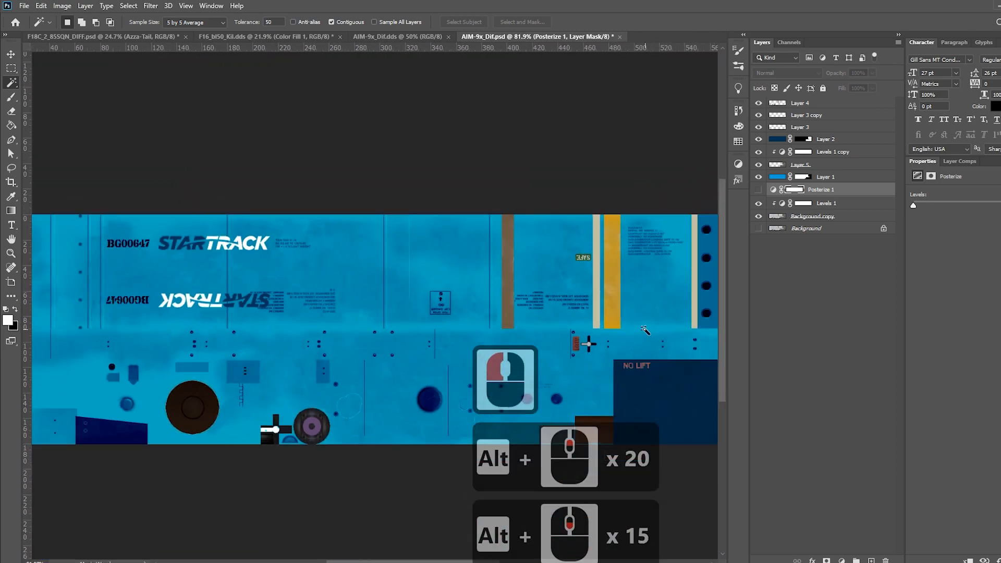
scroll(646, 331, "up", 10, "alt")
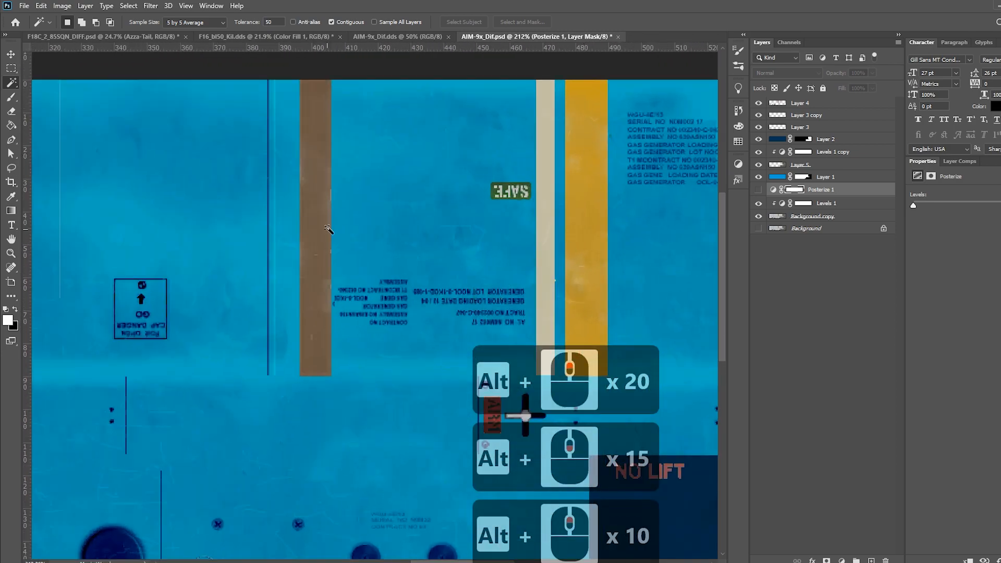
scroll(328, 229, "down", 11, "alt")
scroll(412, 309, "up", 3, "alt")
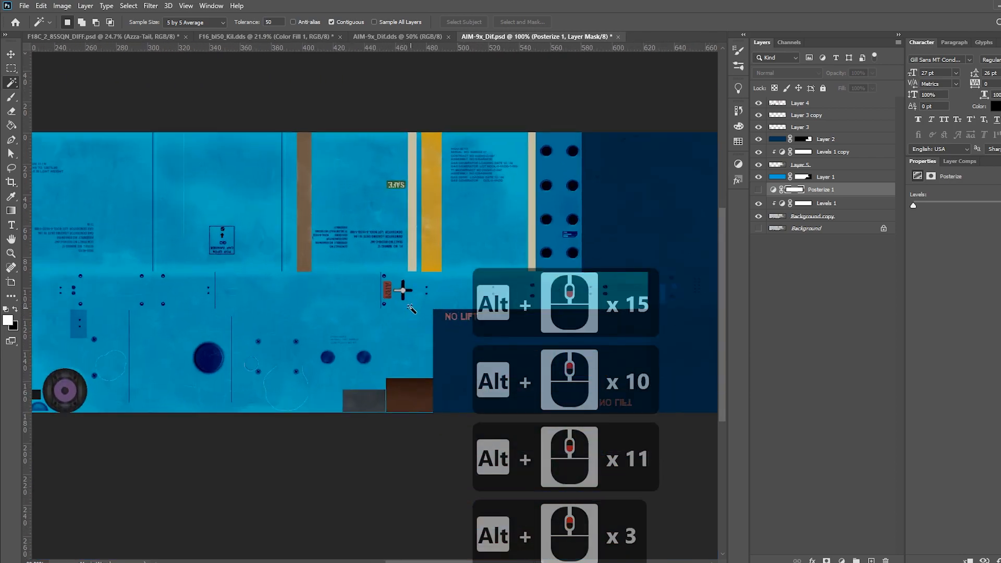
scroll(412, 309, "up", 9, "alt")
scroll(369, 292, "down", 13, "alt")
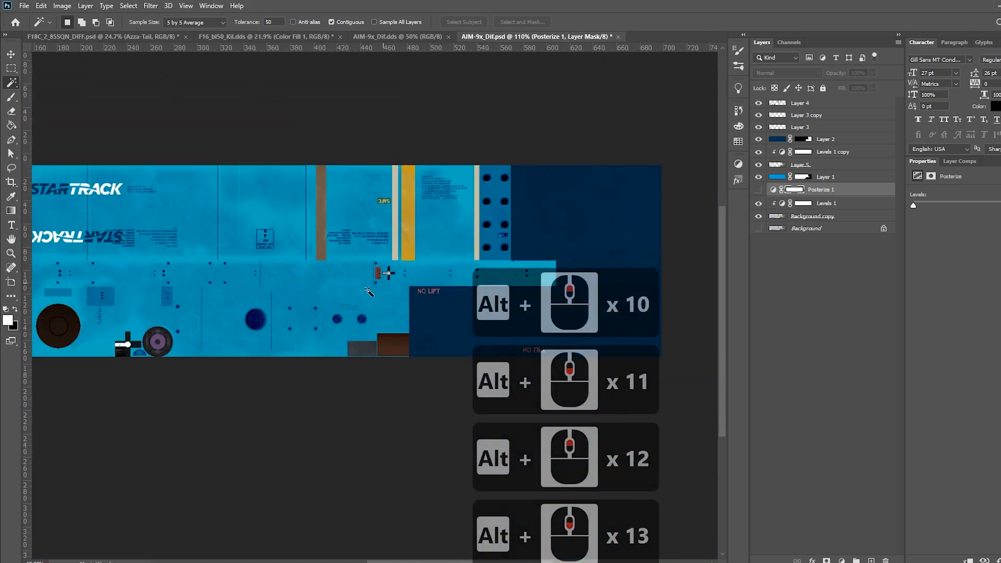
scroll(369, 292, "down", 6, "alt")
scroll(282, 373, "up", 14, "alt")
scroll(280, 374, "down", 5, "alt")
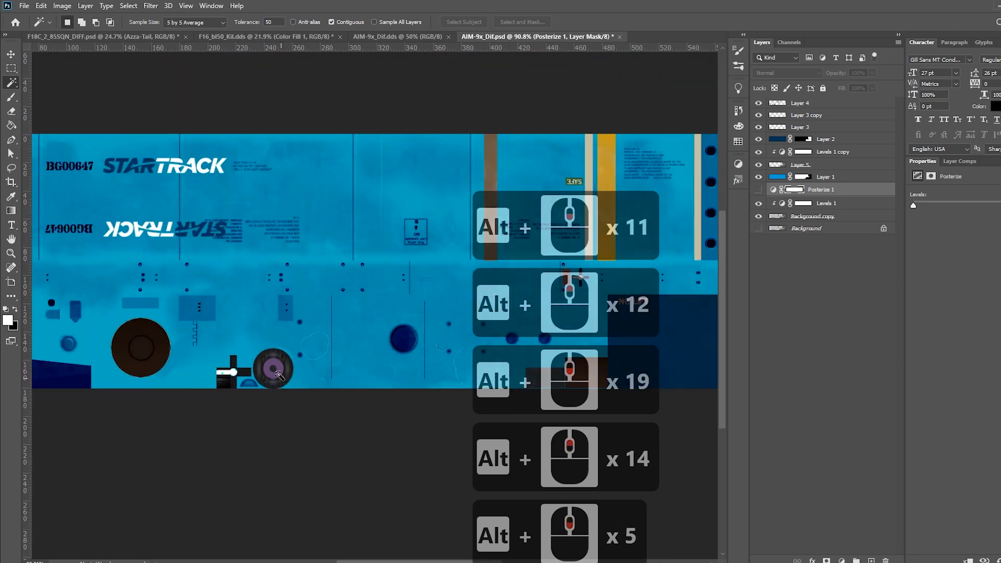
scroll(280, 375, "down", 5, "alt")
scroll(368, 272, "down", 5, "alt")
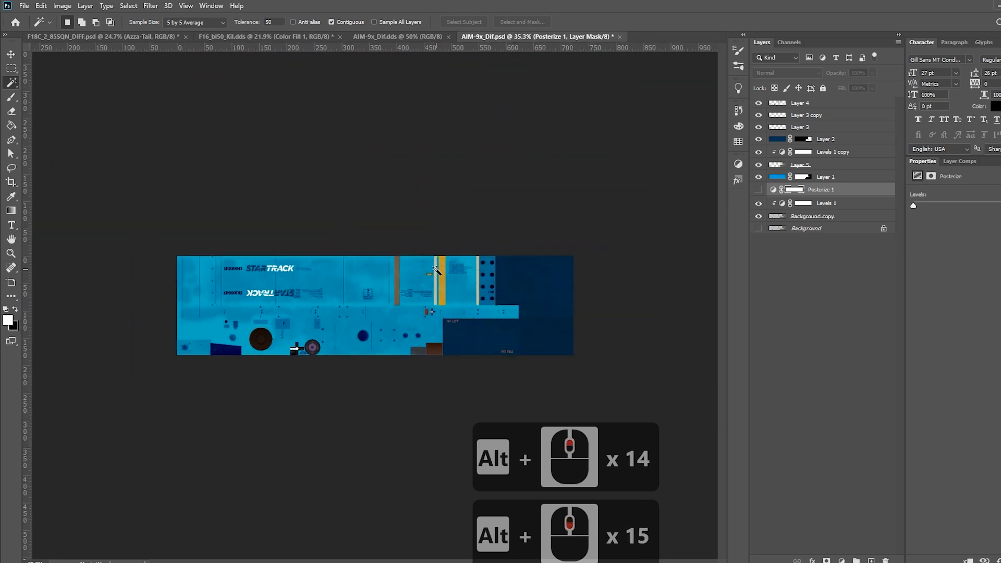
- Select the locked Background and the Background copy in turn to compare the two layers, leaving Background copy selected
left_click(807, 229)
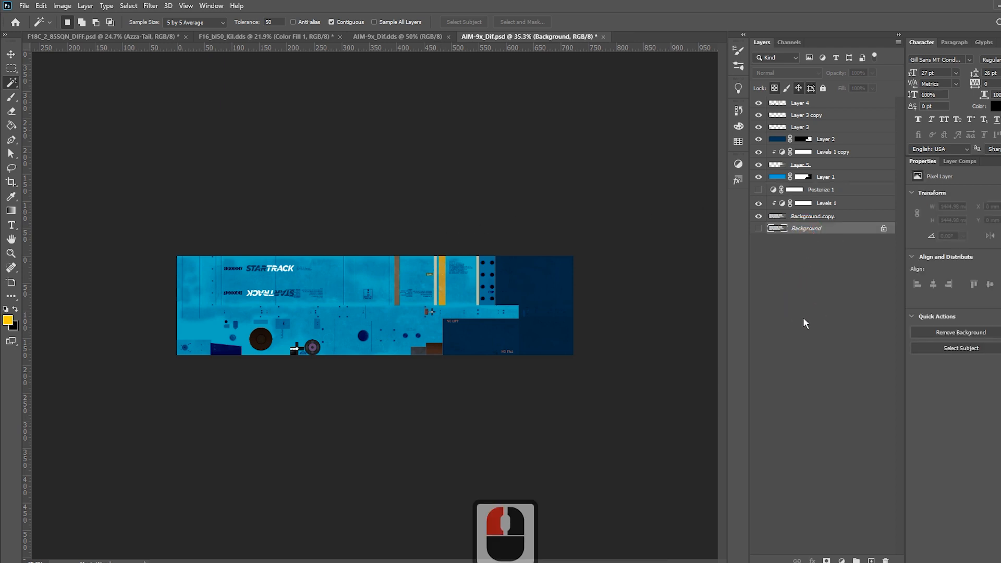
left_click(830, 219)
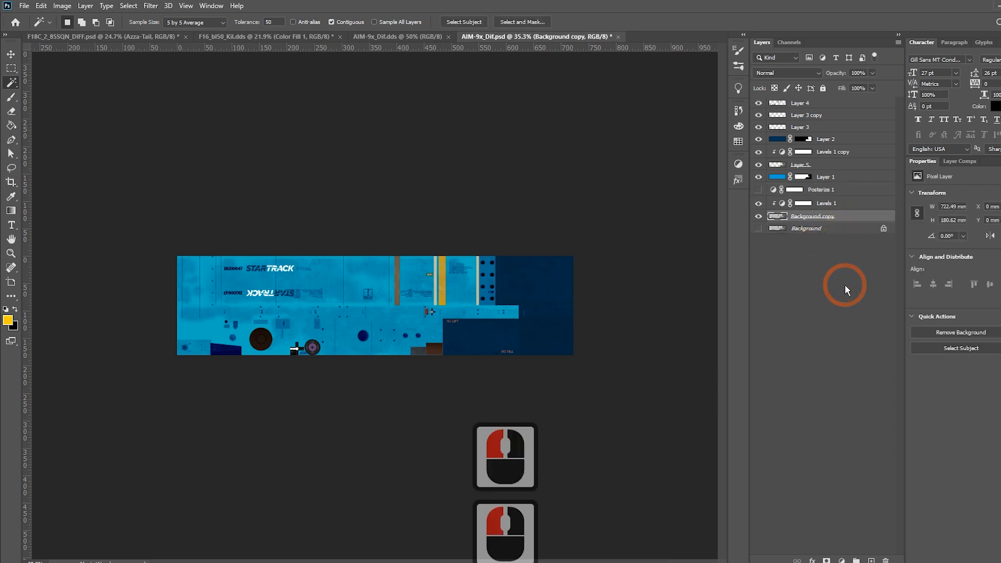
left_click(823, 229)
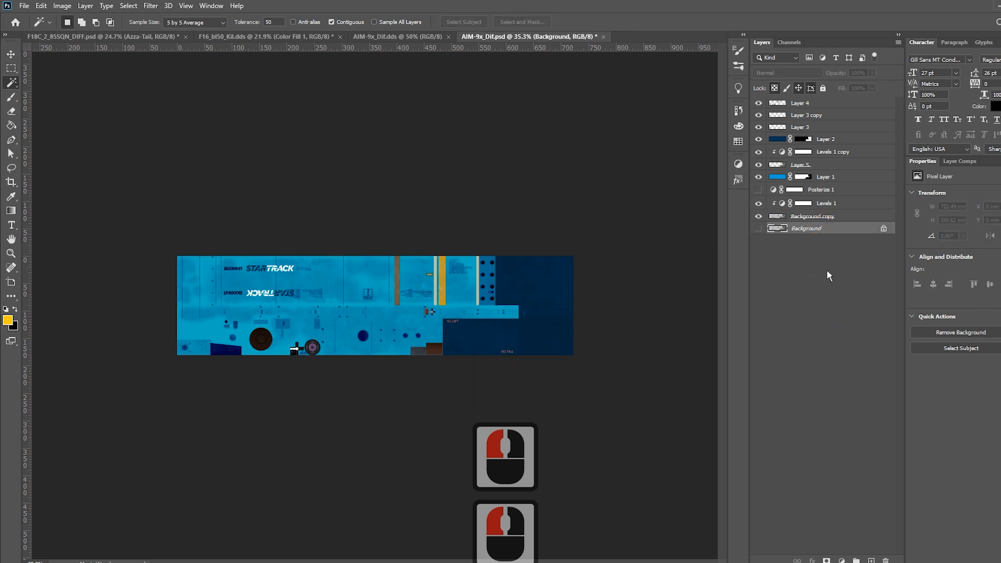
left_click(842, 217)
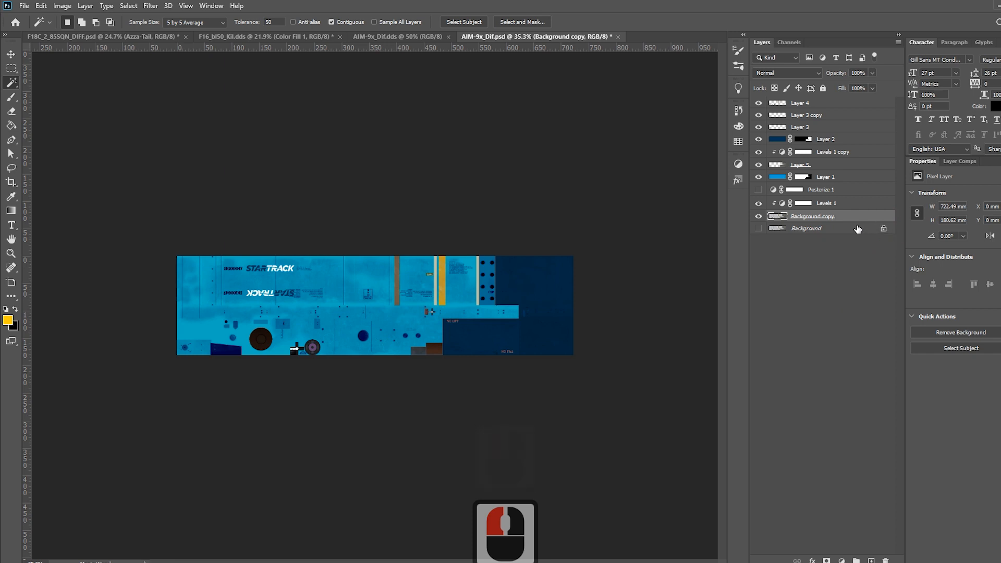
left_click(846, 218)
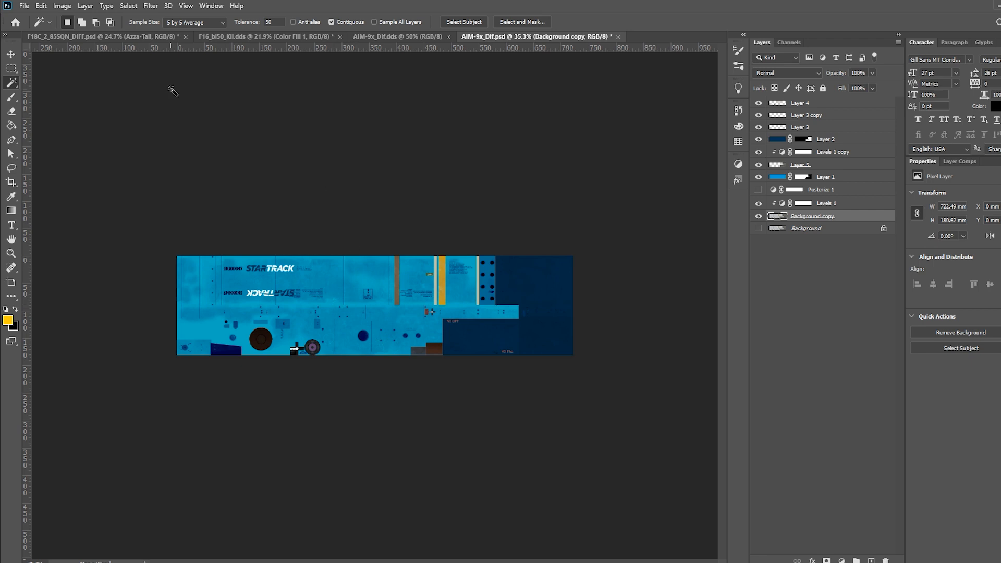
- Hide Layer 3 and Layer 3 copy to remove the STARTRACK logos from the missile texture
left_click(759, 126)
left_click(759, 115)
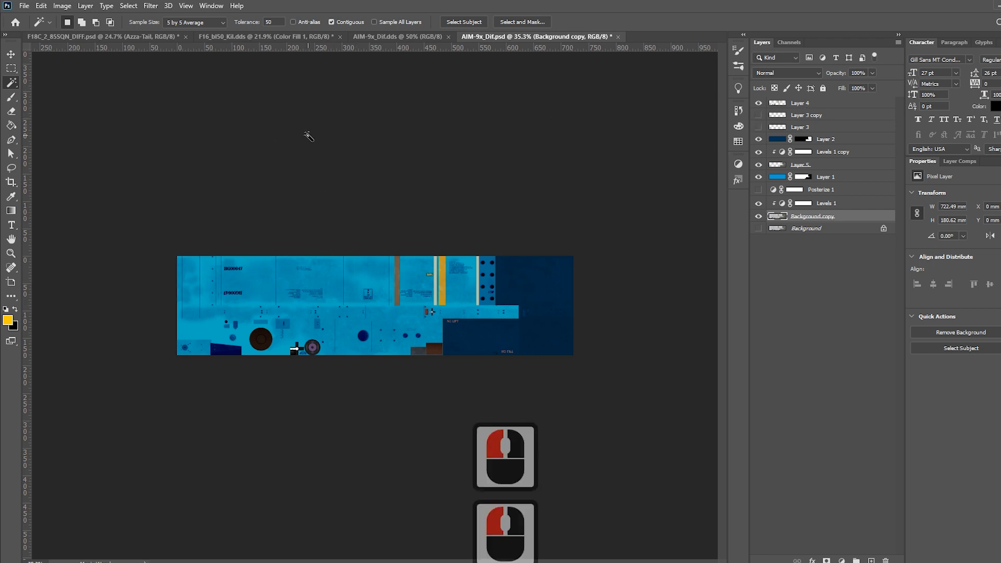